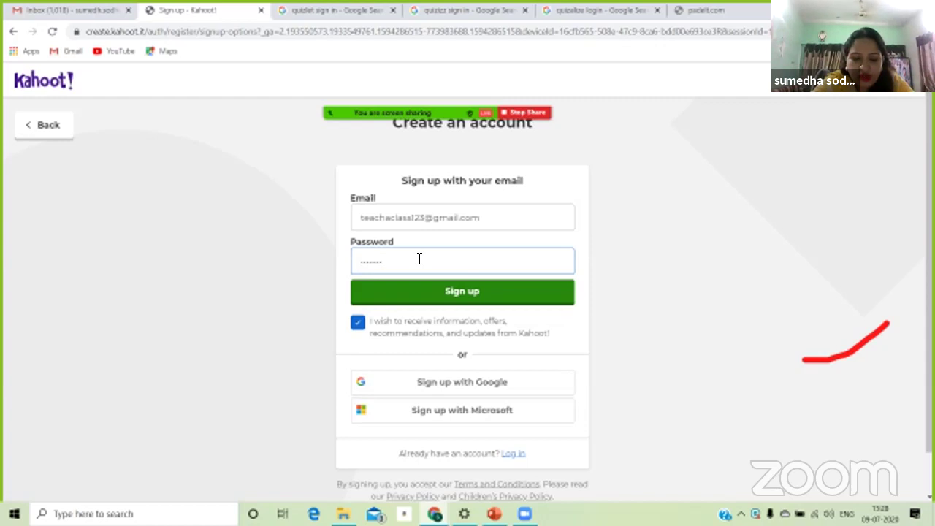
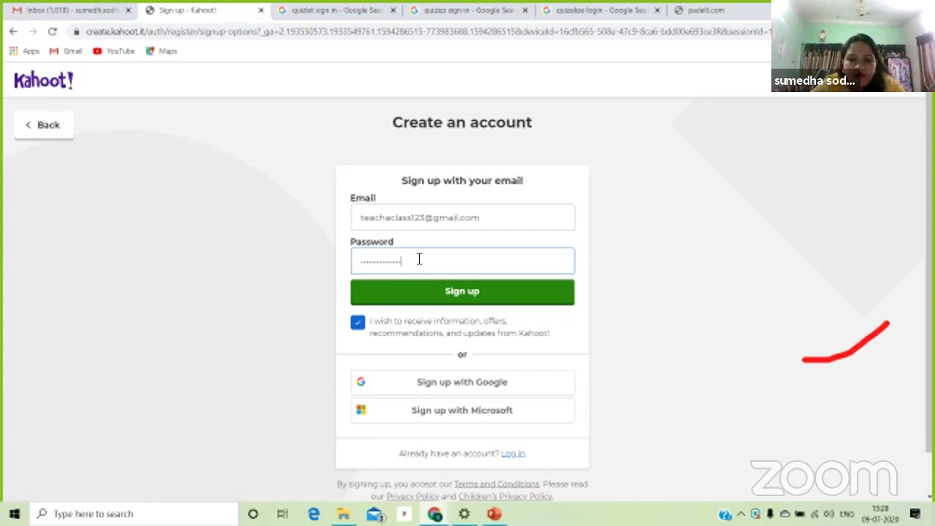
- Finish the password and sign up, dismiss the save-password and cookie prompts, and choose the free Basic plan
left_click(451, 291)
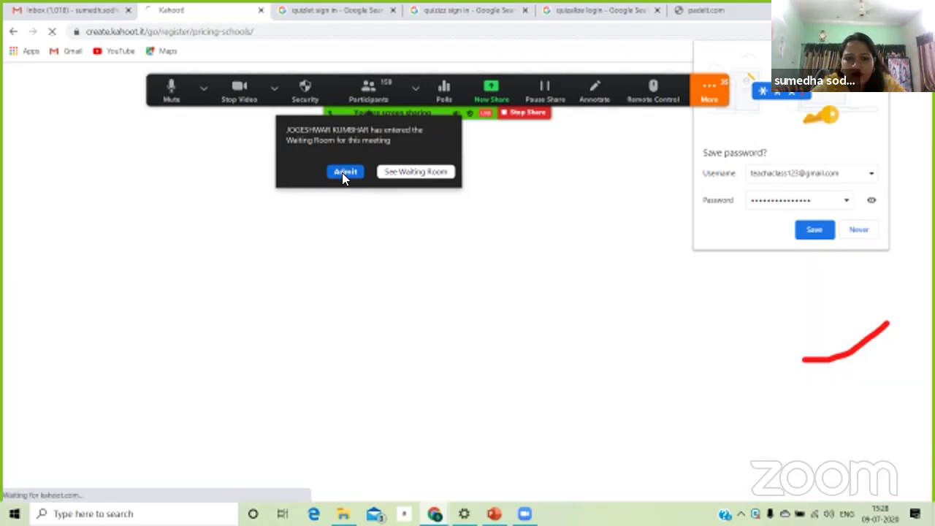
left_click(866, 235)
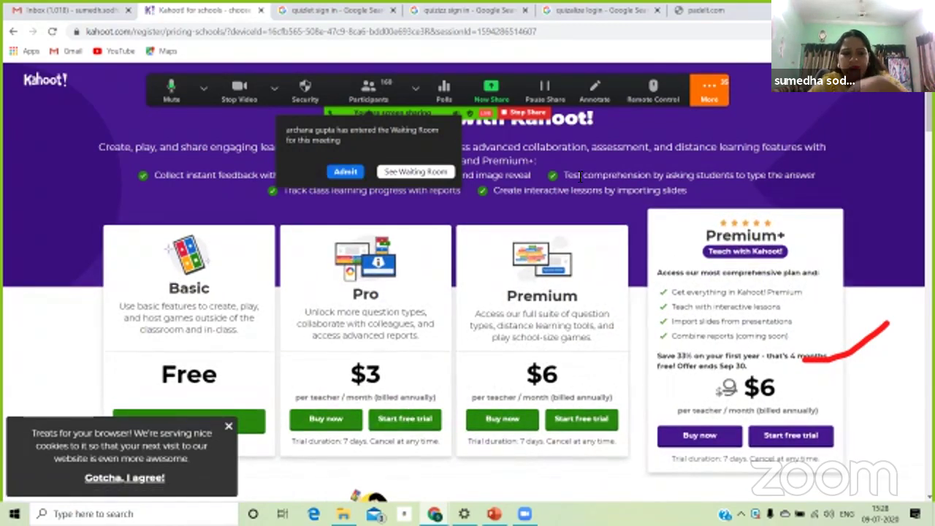
left_click(230, 429)
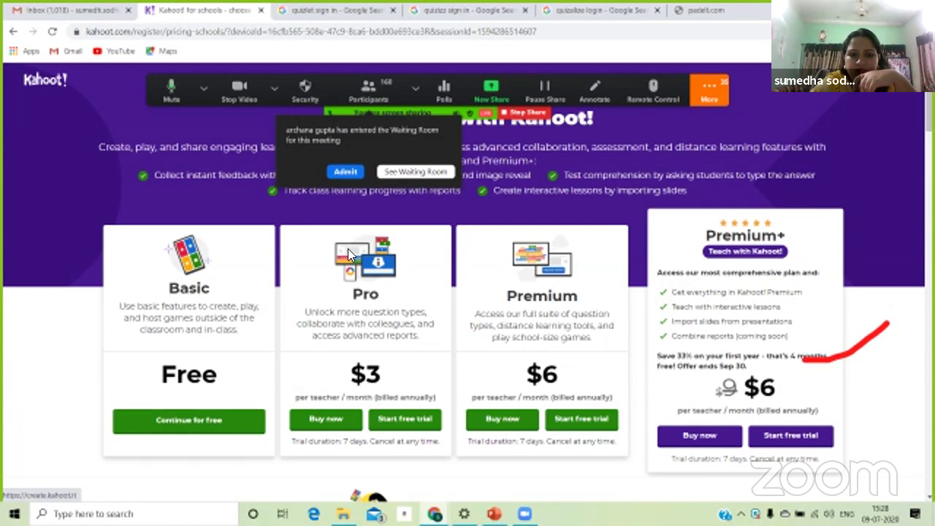
left_click(351, 173)
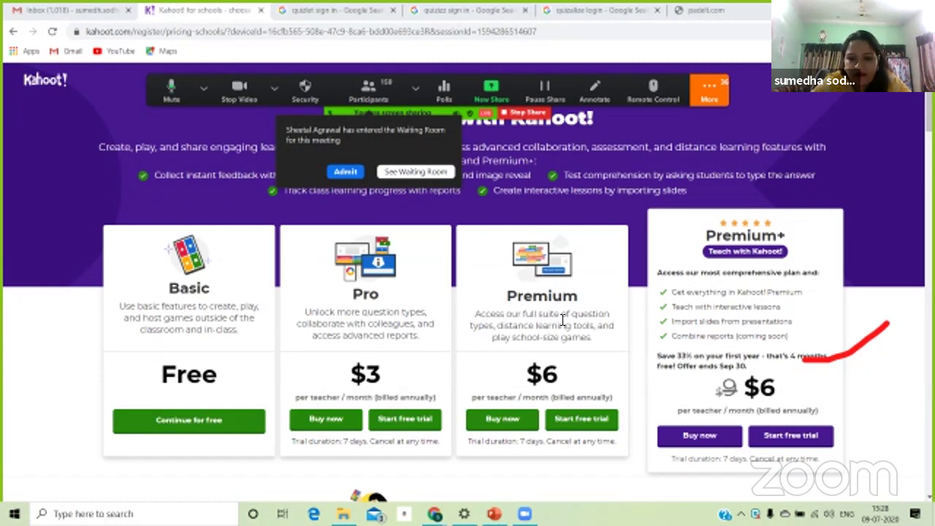
left_click(195, 430)
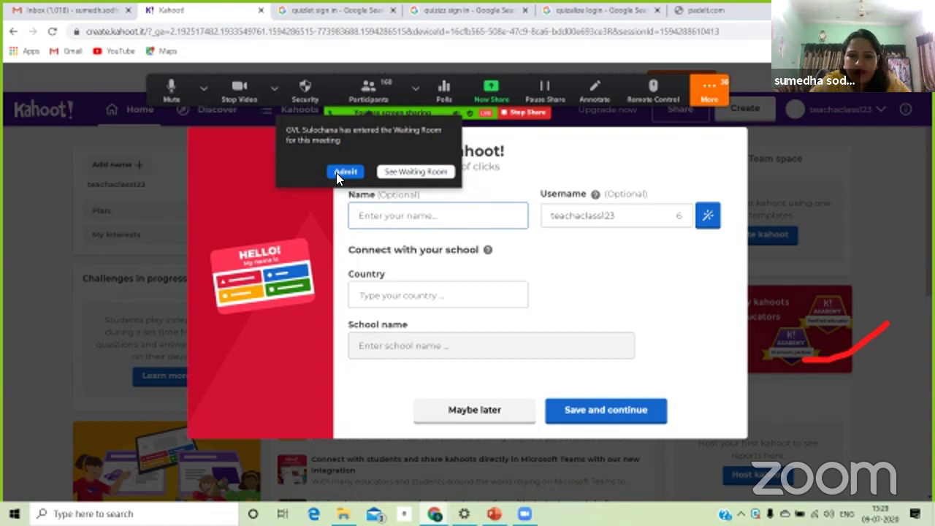
- Enter the teacher's name in the profile's name field
left_click(338, 171)
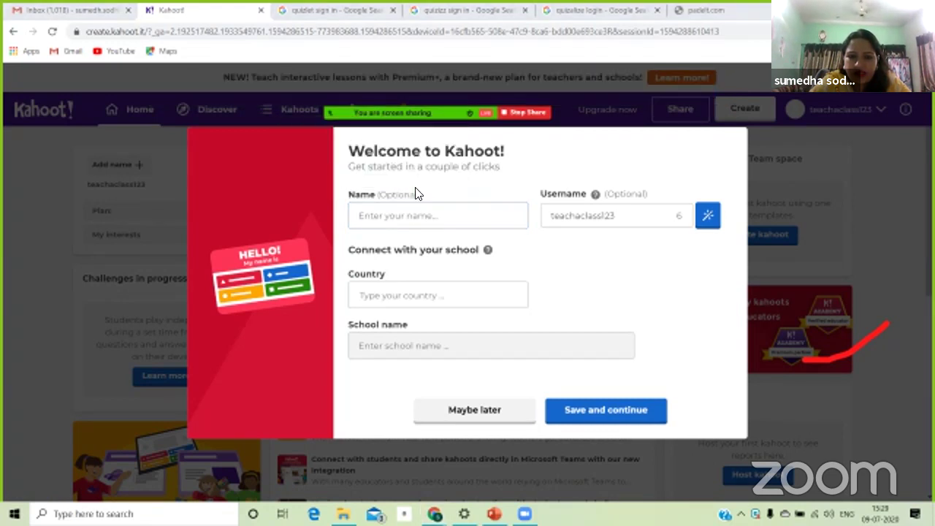
left_click(410, 221)
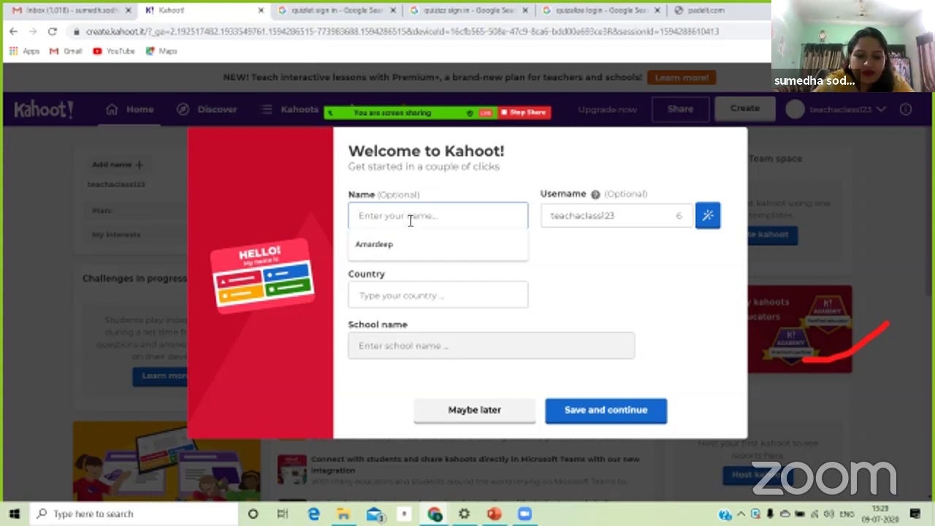
type("tea")
key("BackSpace")
key("BackSpace")
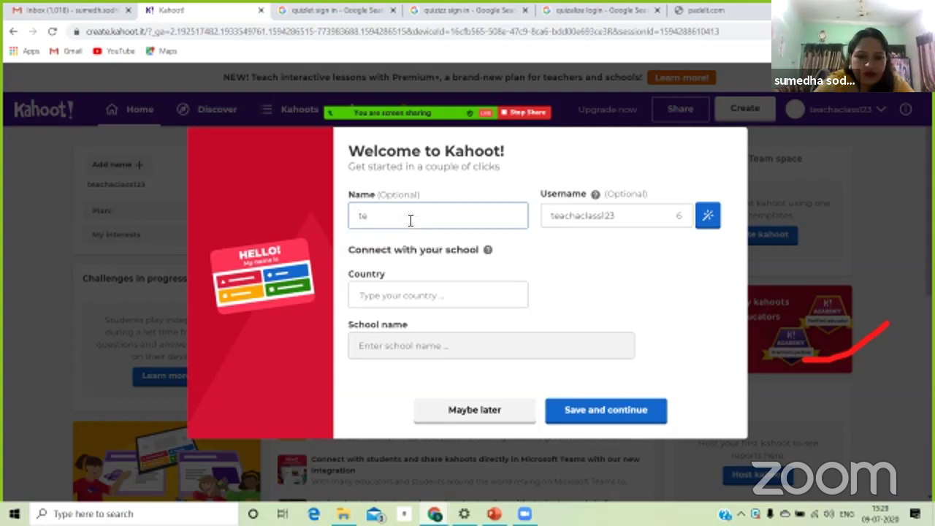
type("umedha")
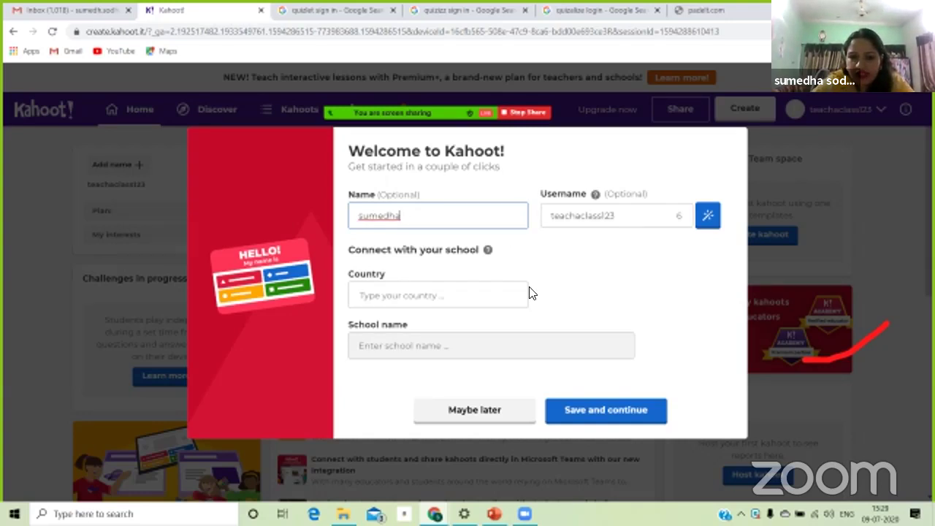
- Set the country to India and the school to AHLCON INTERNATIONAL SCHOOL, then save the profile
left_click(460, 296)
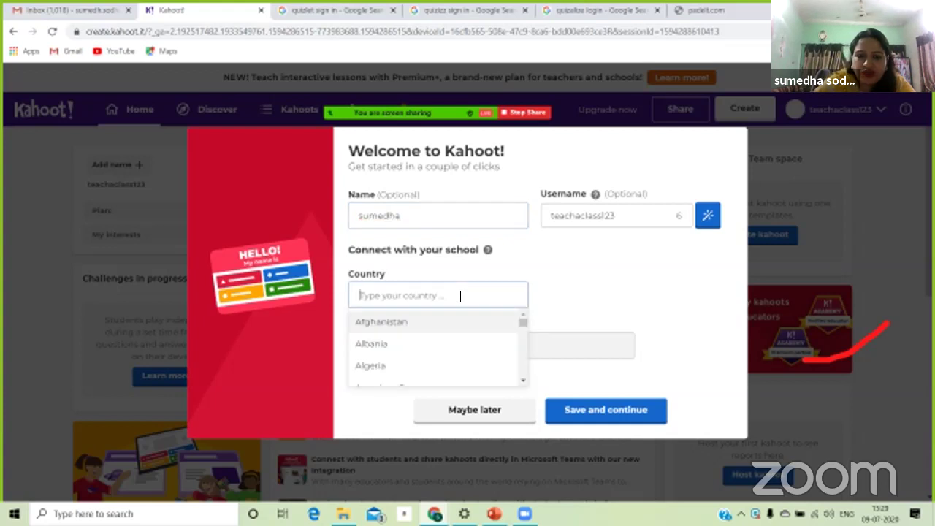
type("india")
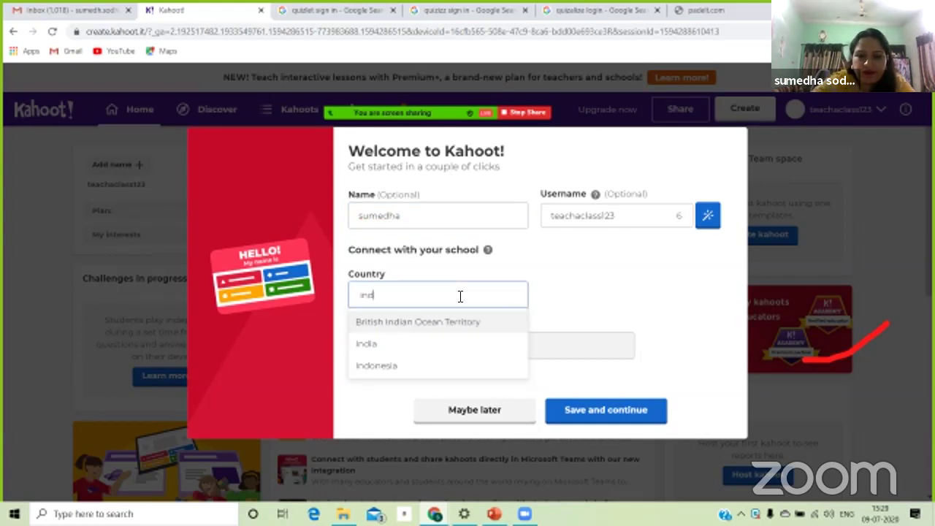
left_click(397, 344)
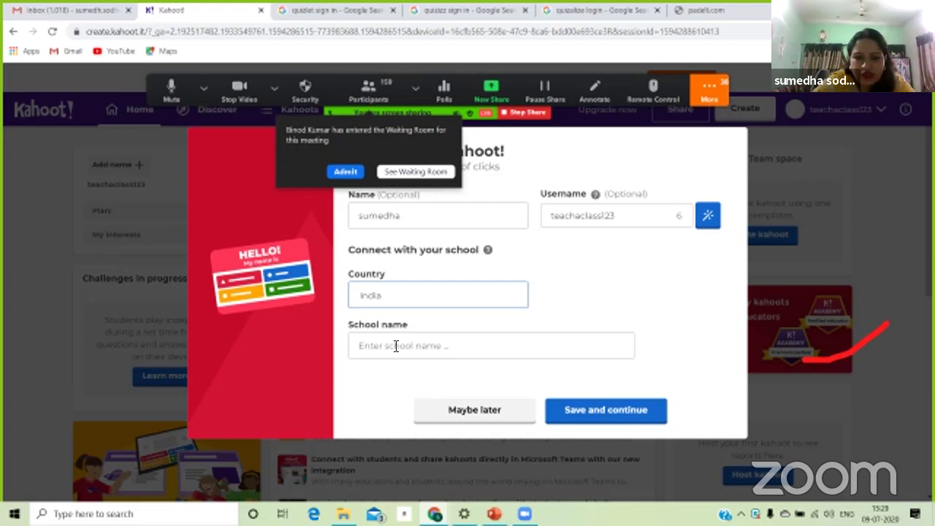
left_click(395, 347)
type("AHLCON")
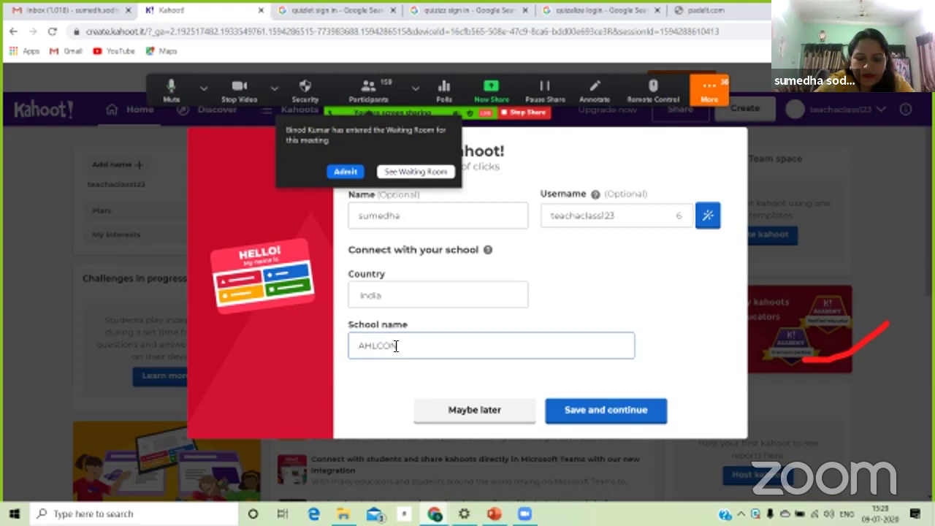
type(" INTERN")
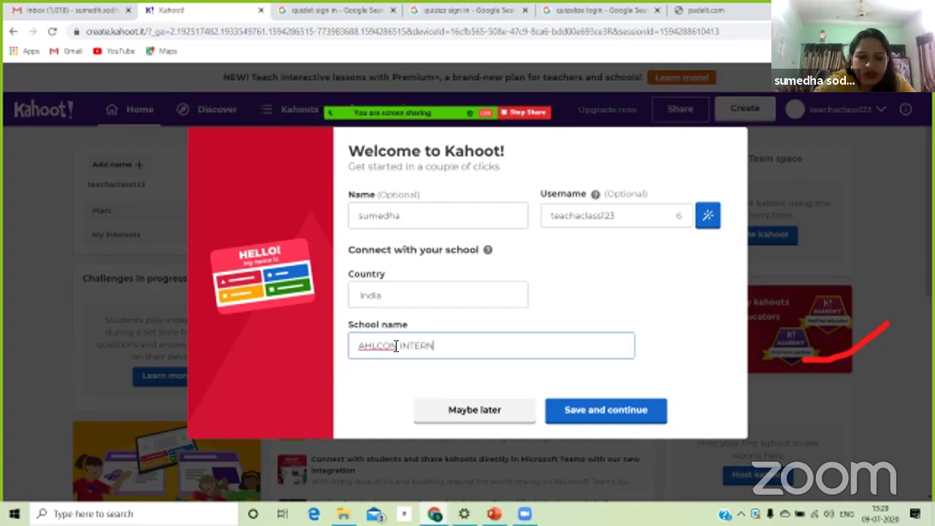
type("ATIONA")
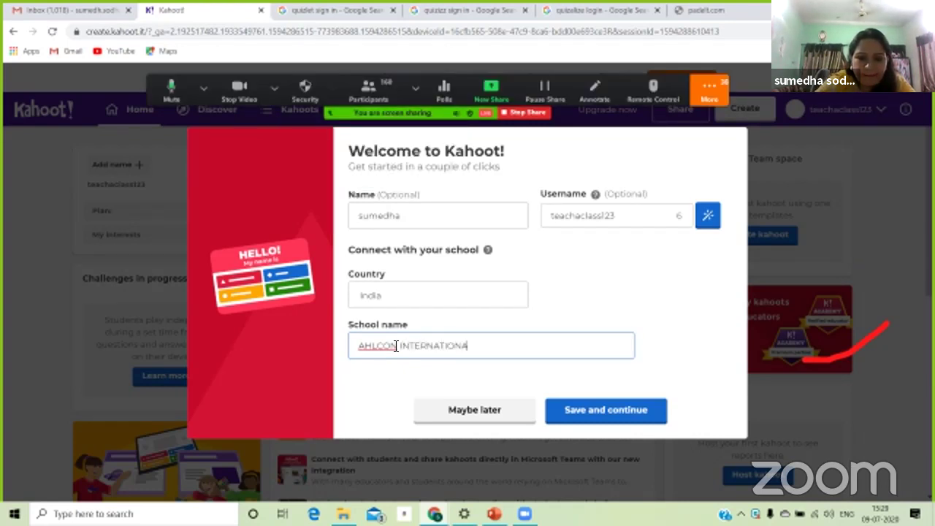
type("L SCHOOL")
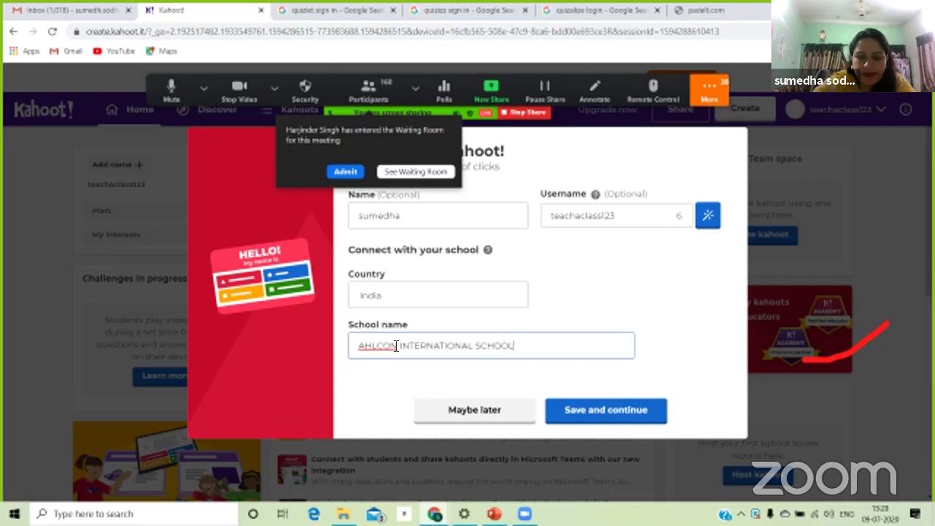
left_click(600, 416)
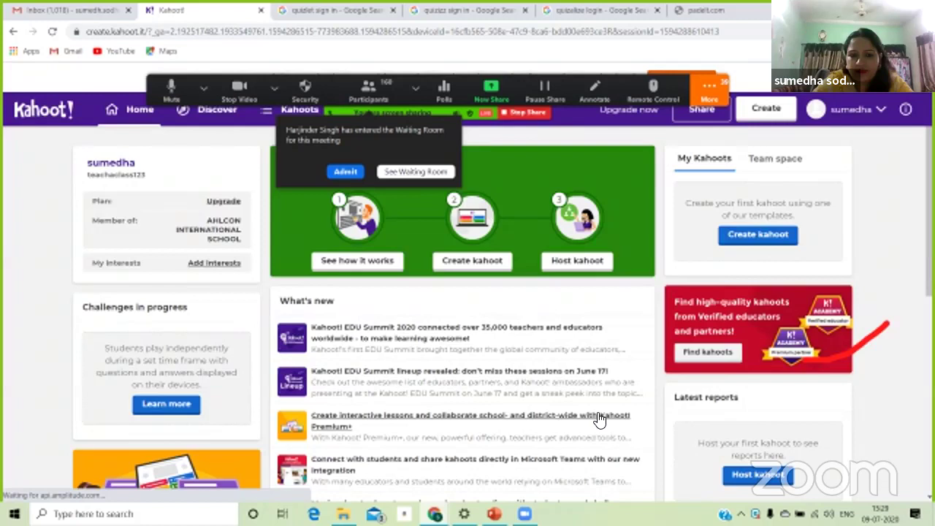
left_click(447, 171)
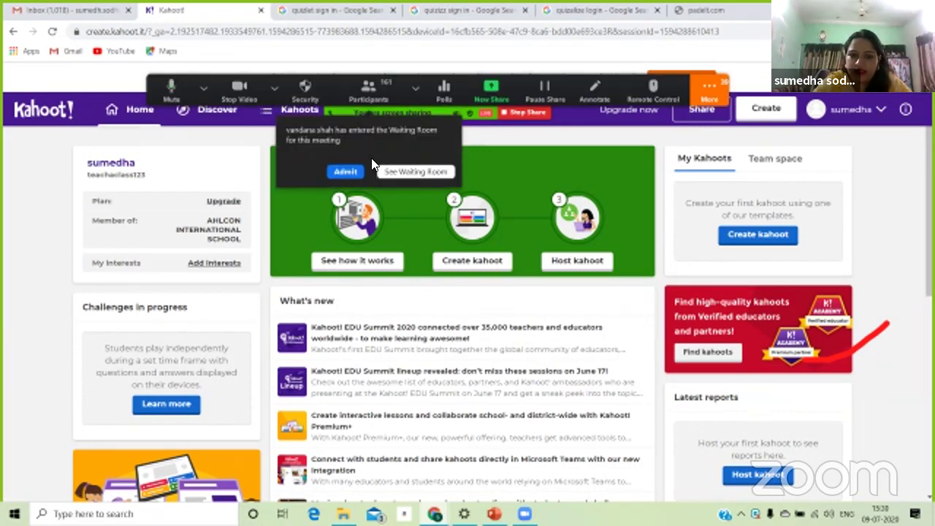
- Create a new blank kahoot from the Create menu
left_click(345, 171)
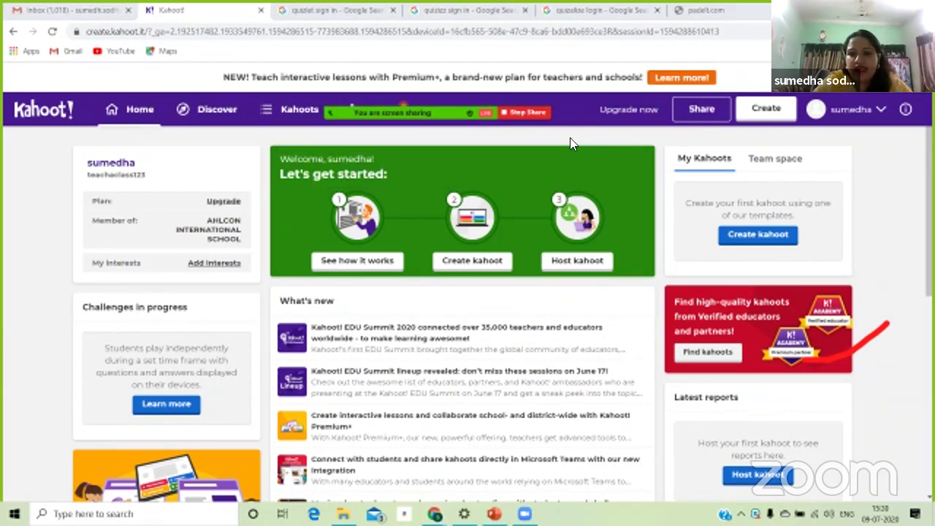
left_click(776, 117)
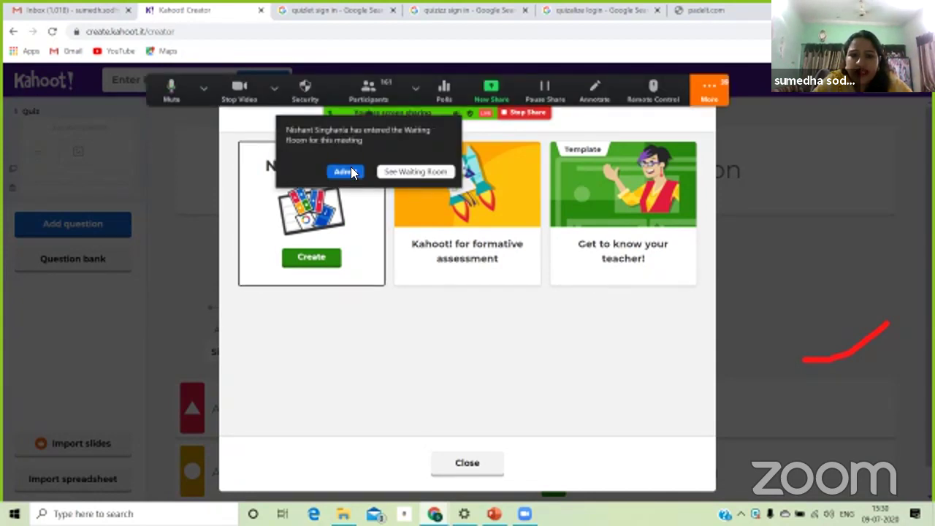
left_click(353, 172)
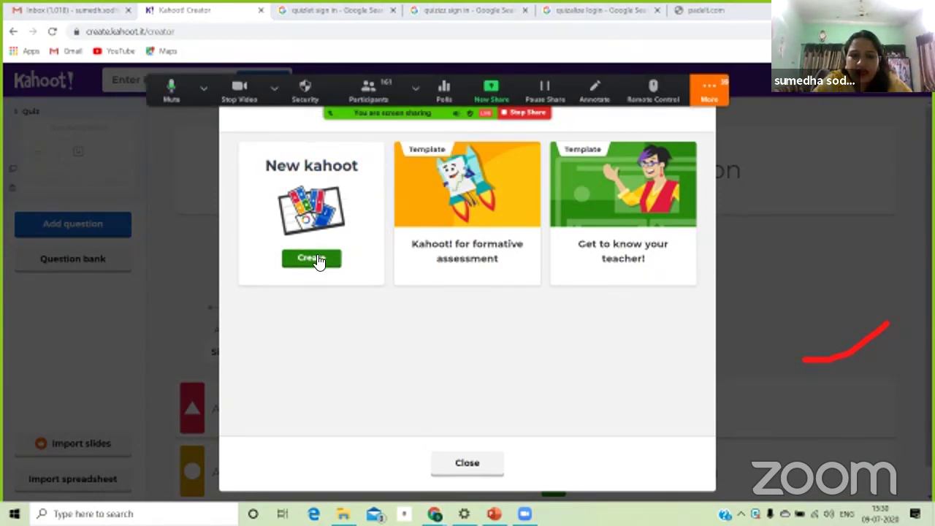
left_click(311, 259)
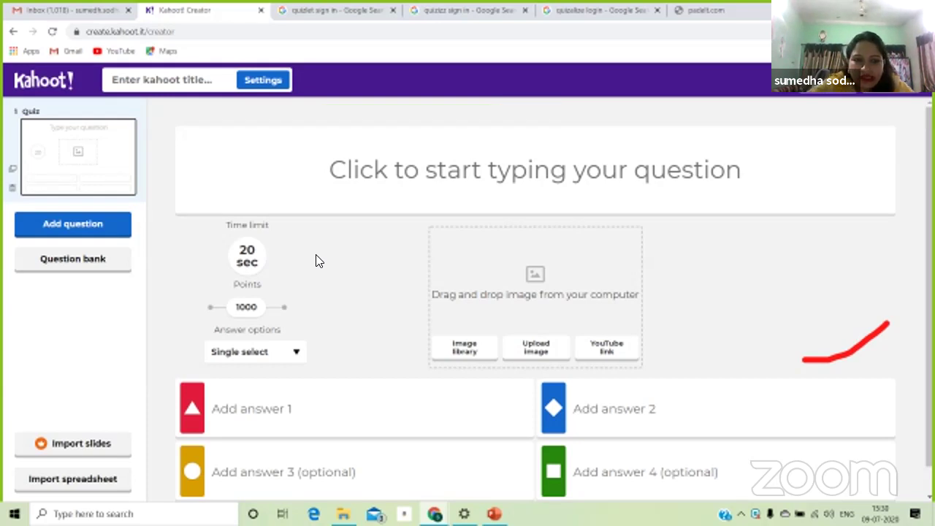
- Title the kahoot 'RESOURCES' with the description 'Quiz For Class X Students'
left_click(176, 86)
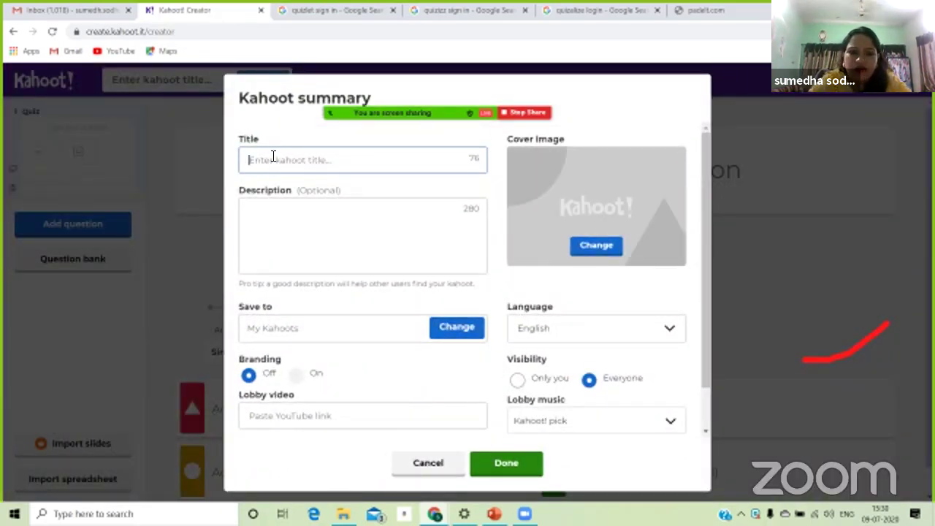
type("RESOURCES")
left_click(274, 192)
type("Quiz For Class")
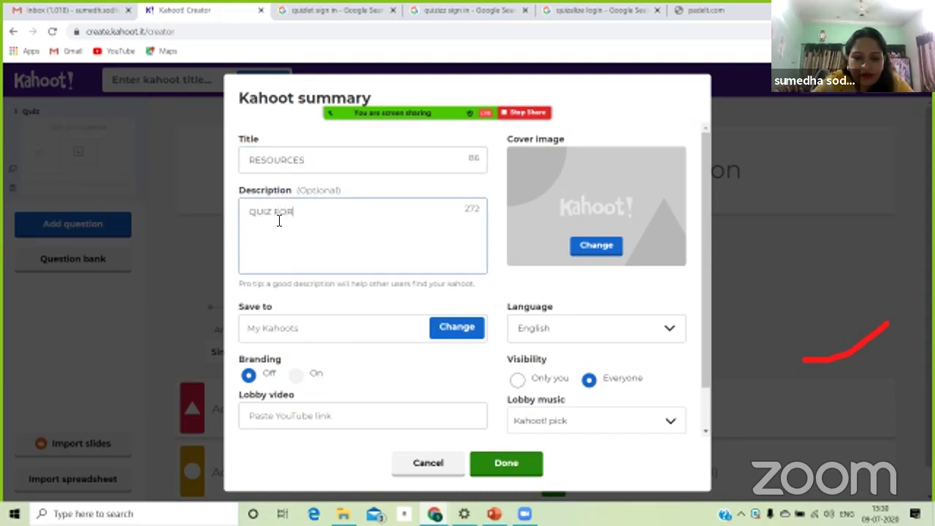
type(" X")
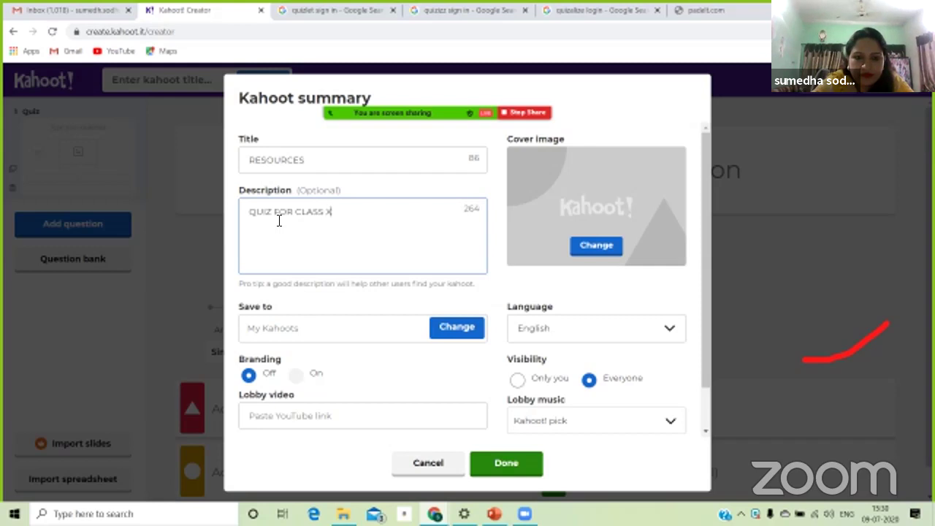
type(" Students")
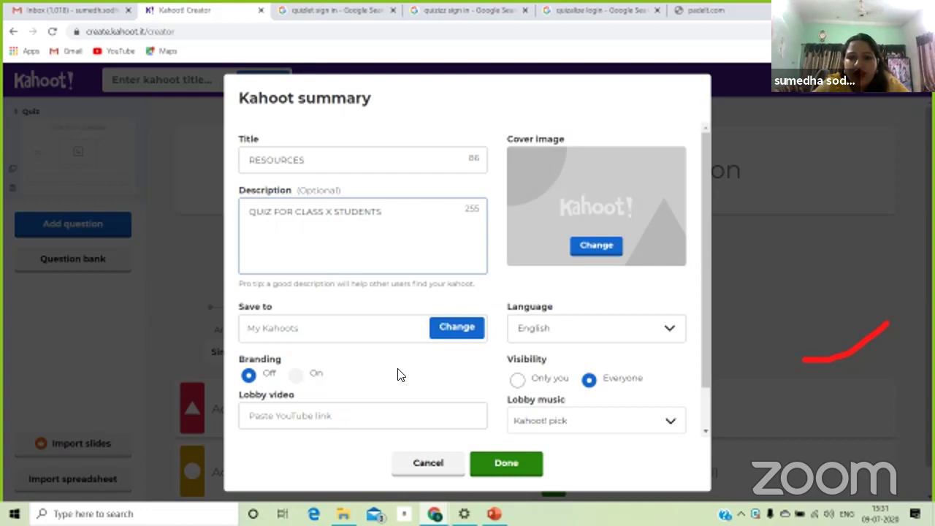
- Set the avocado photo from the image library as the cover image
left_click(598, 248)
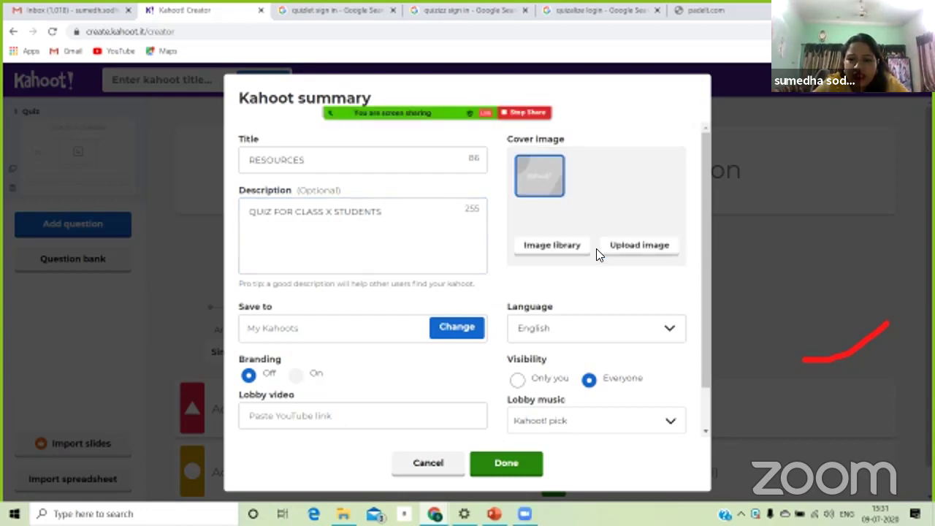
left_click(556, 252)
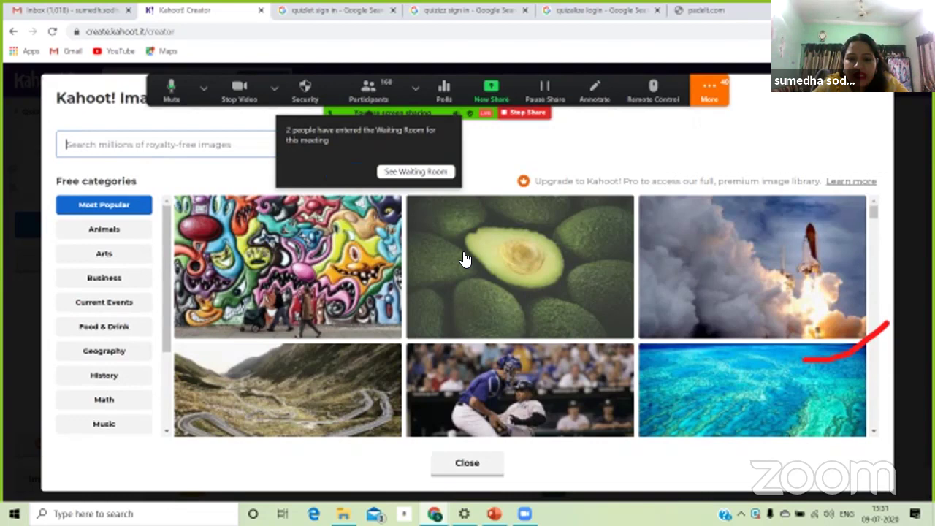
left_click(533, 268)
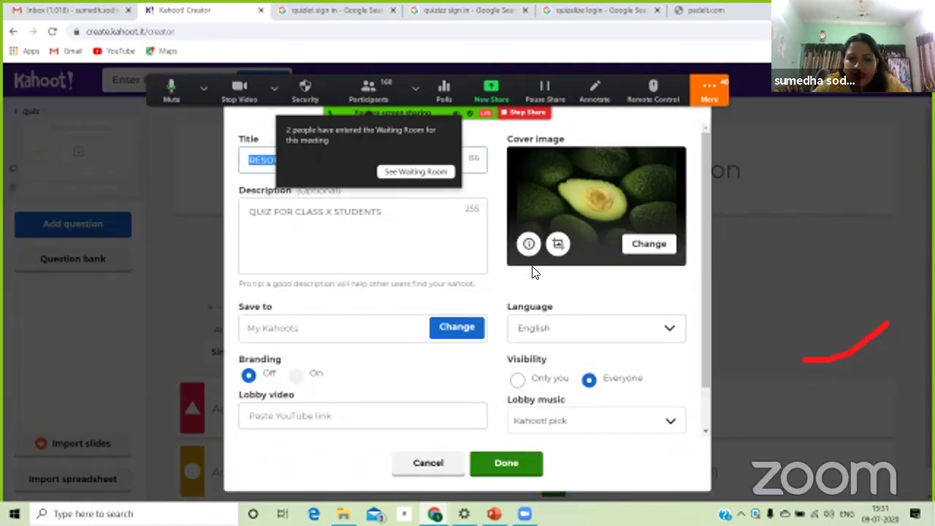
left_click(402, 171)
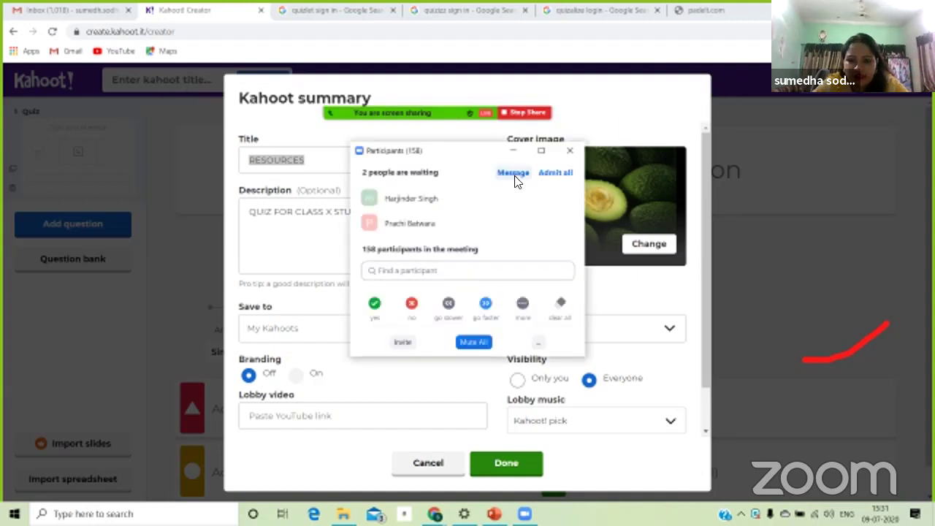
left_click(555, 174)
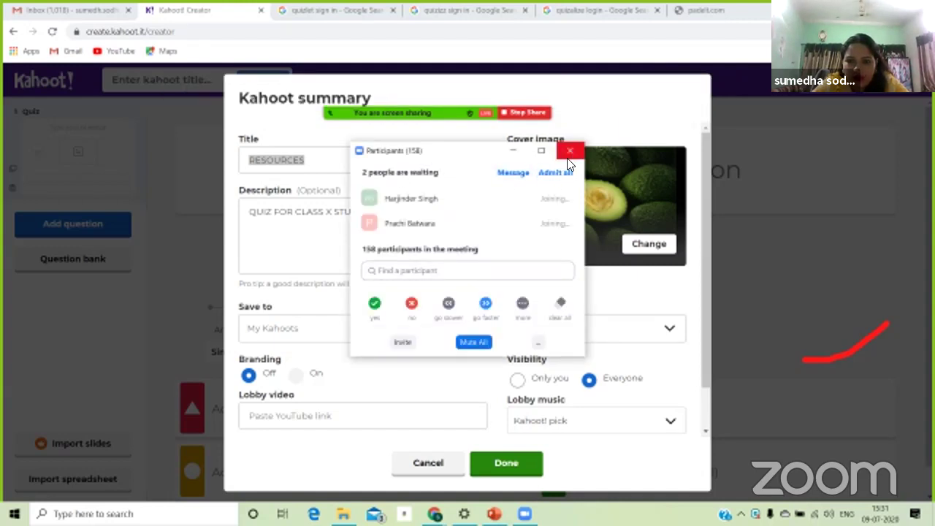
left_click(571, 151)
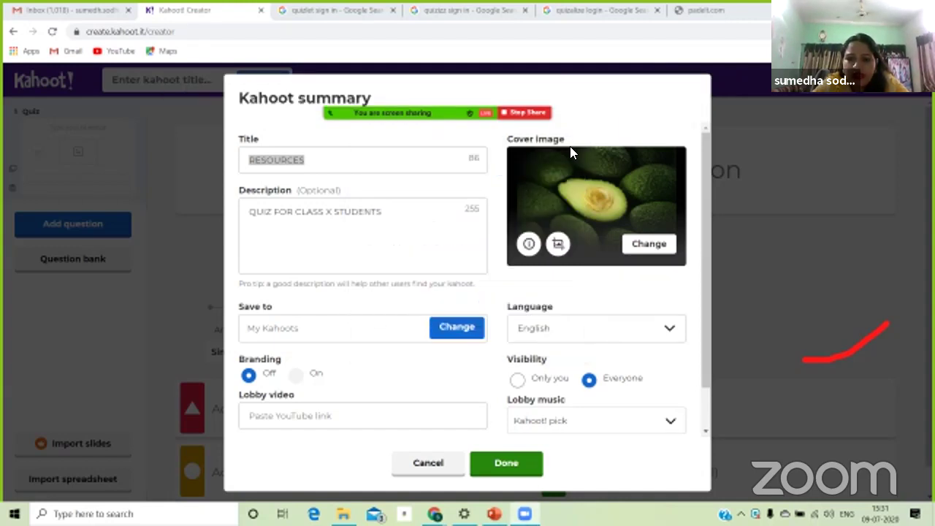
- Keep the language as English, set visibility to Only you, and save the summary
left_click(670, 330)
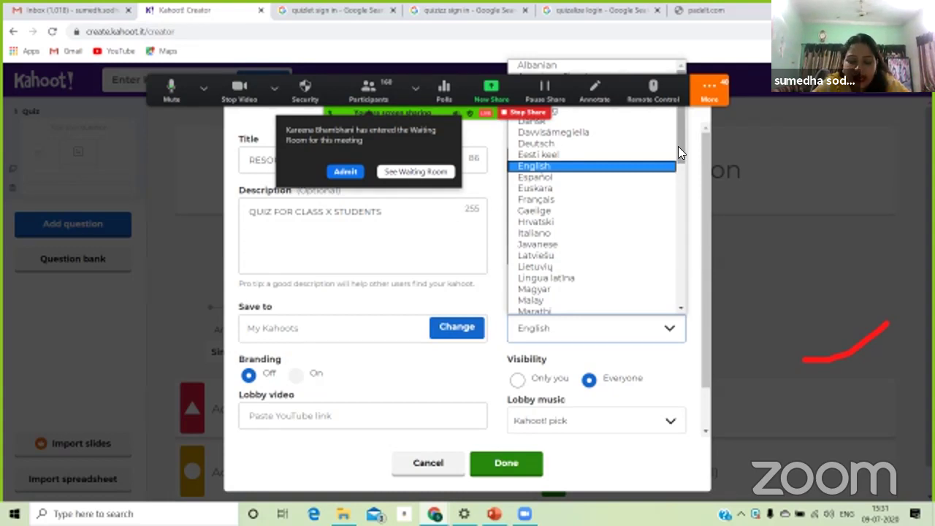
left_click_drag(678, 147, 693, 298)
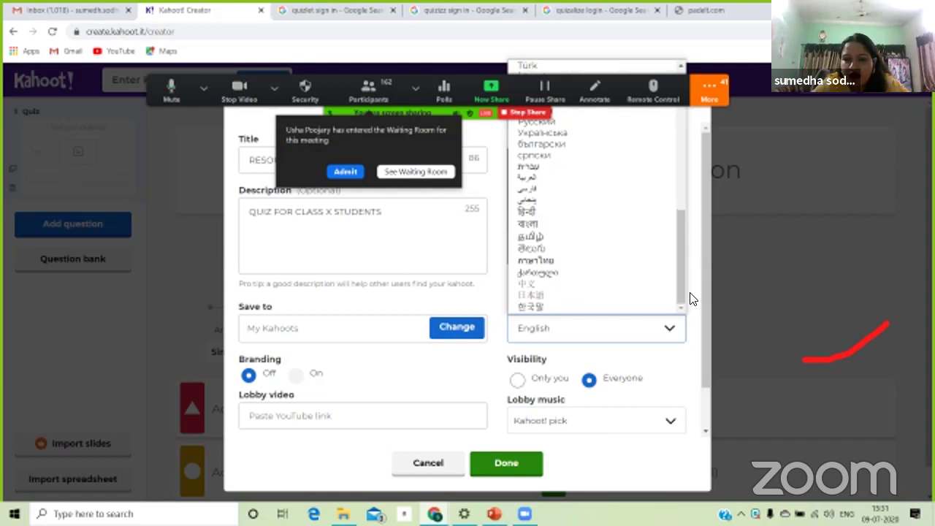
left_click(688, 295)
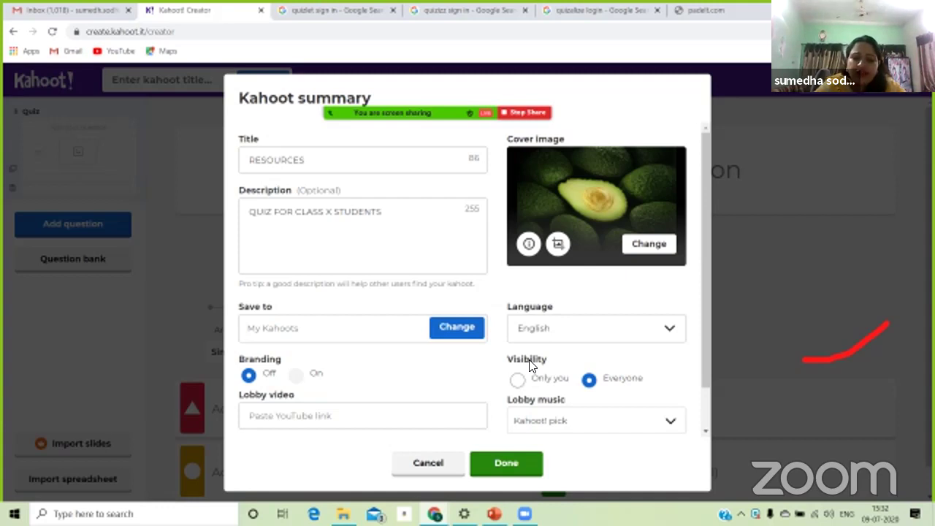
left_click(519, 380)
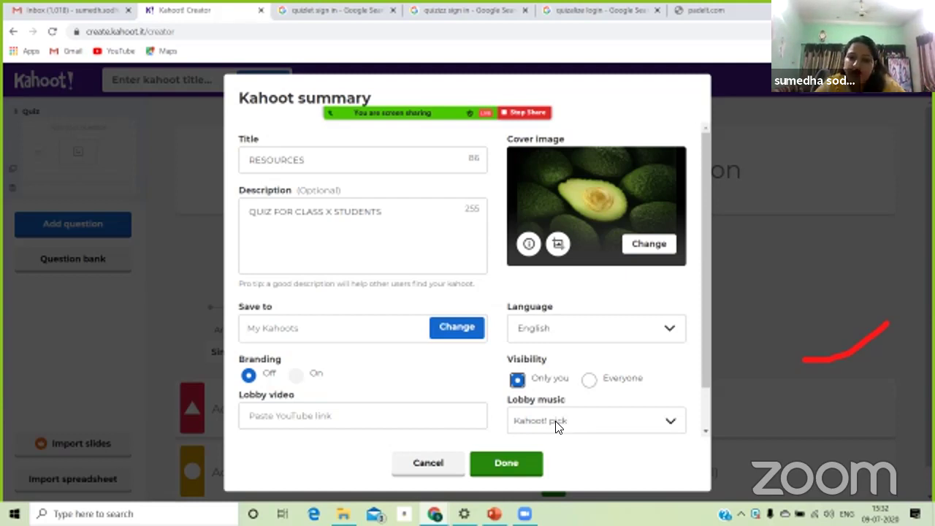
left_click(508, 464)
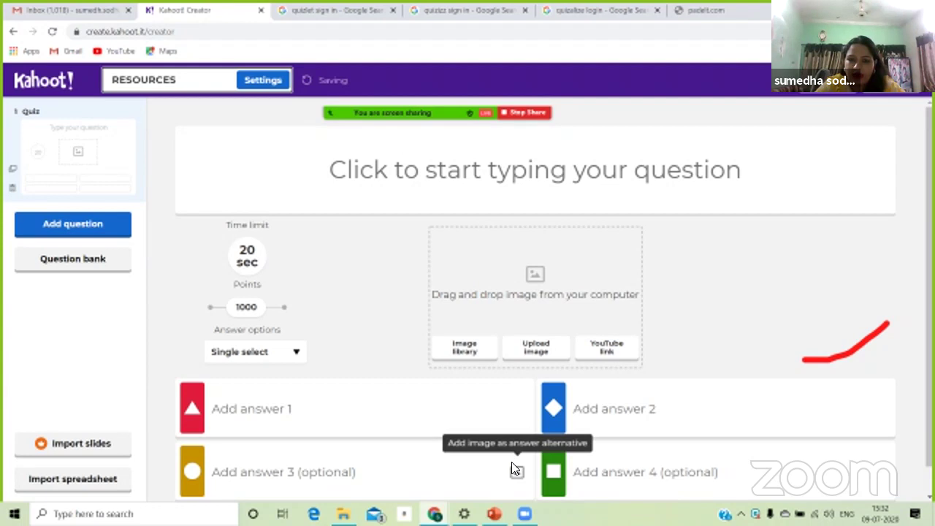
- Write 'WHAT ARE RESOURCES?' as question 1 with a 10 sec time limit and Single select answers
left_click(513, 173)
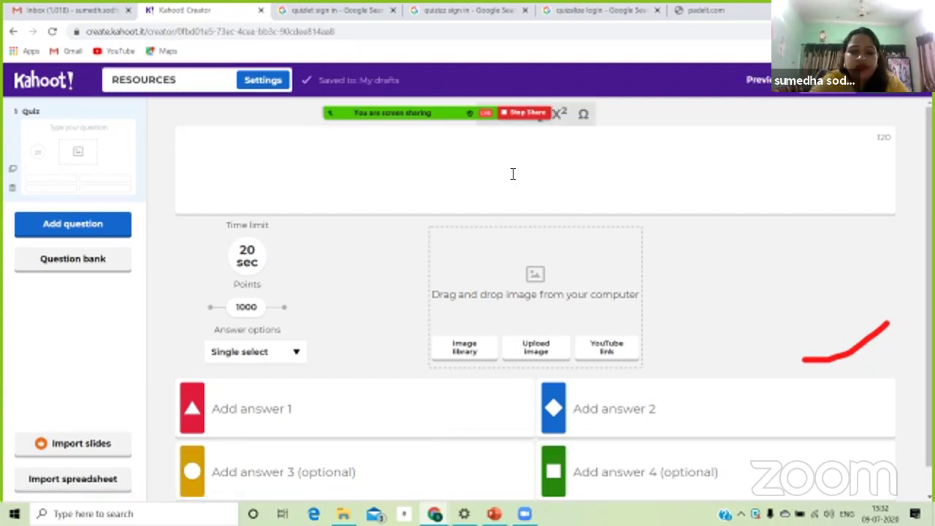
type("WHAT ARE RESOURCES?")
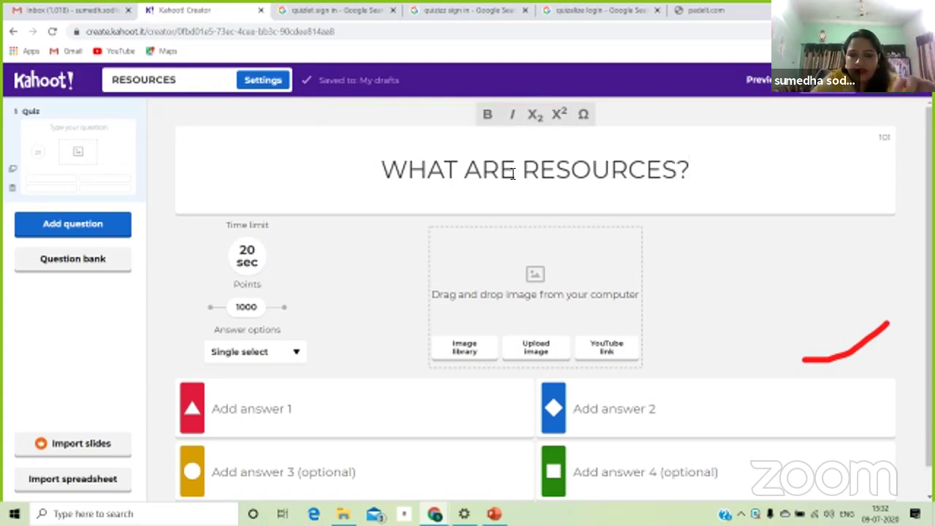
left_click(247, 257)
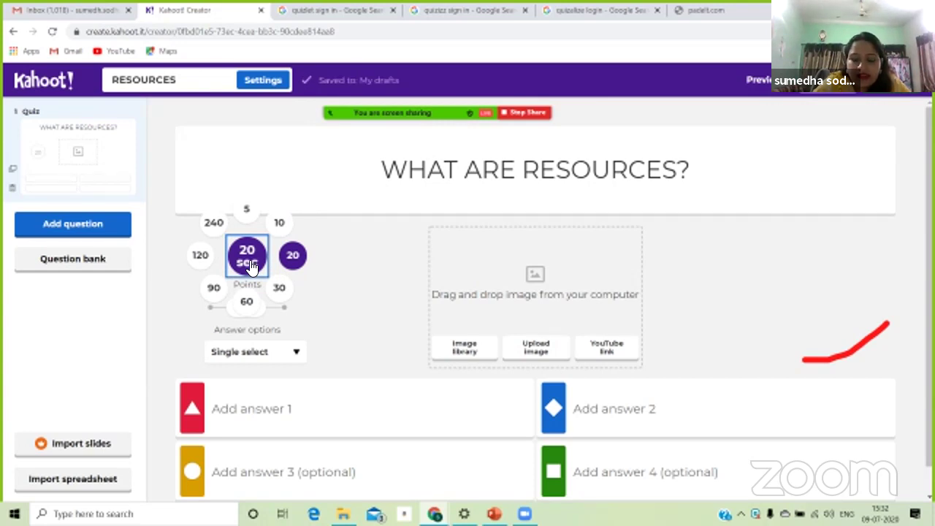
left_click(281, 225)
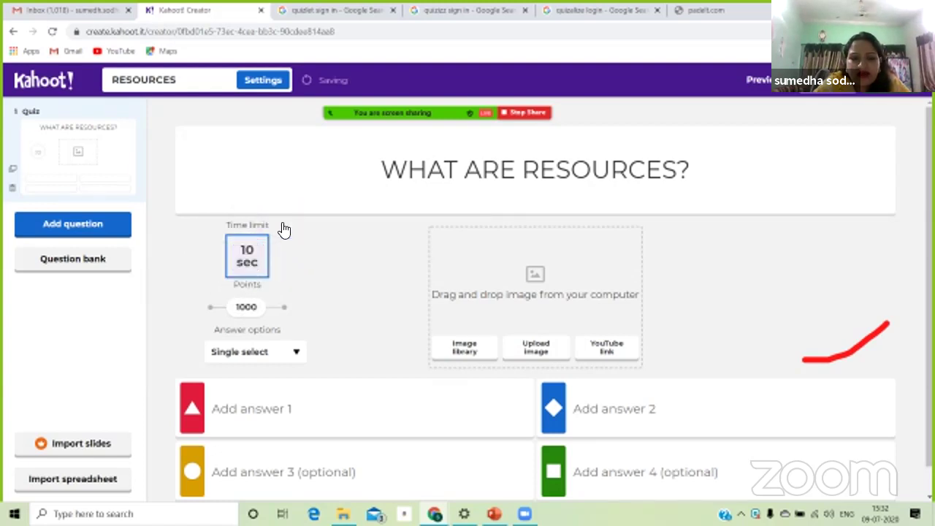
left_click(296, 352)
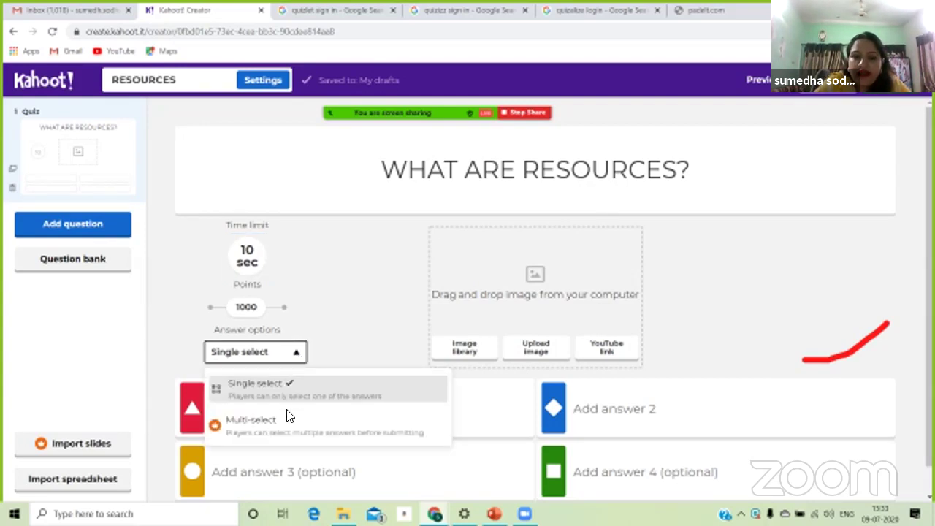
left_click(357, 294)
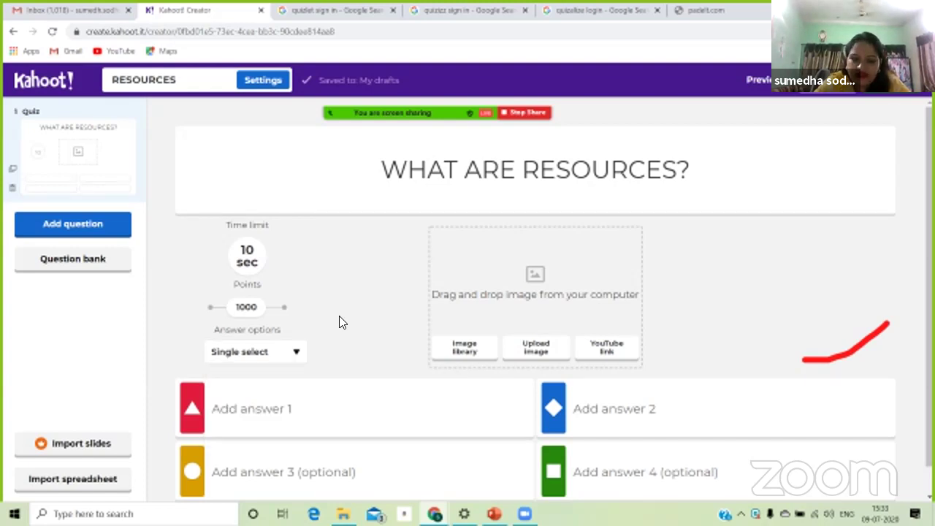
- Enter answers 'EVERYTHING WE NEED TO SATISFY TO OUR NEEDS', SUBSTANCES, MATERIALS, OBJECTS and mark the first correct
left_click(302, 419)
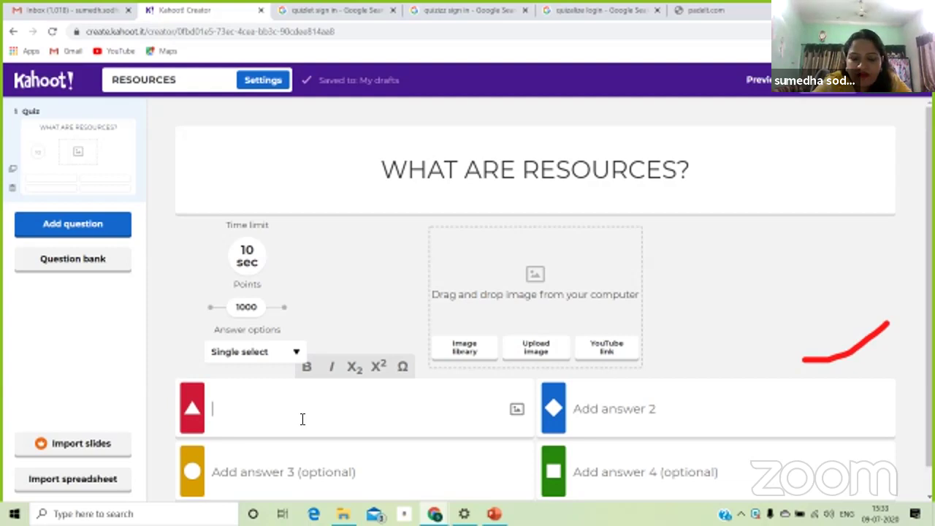
type("EVERYTH")
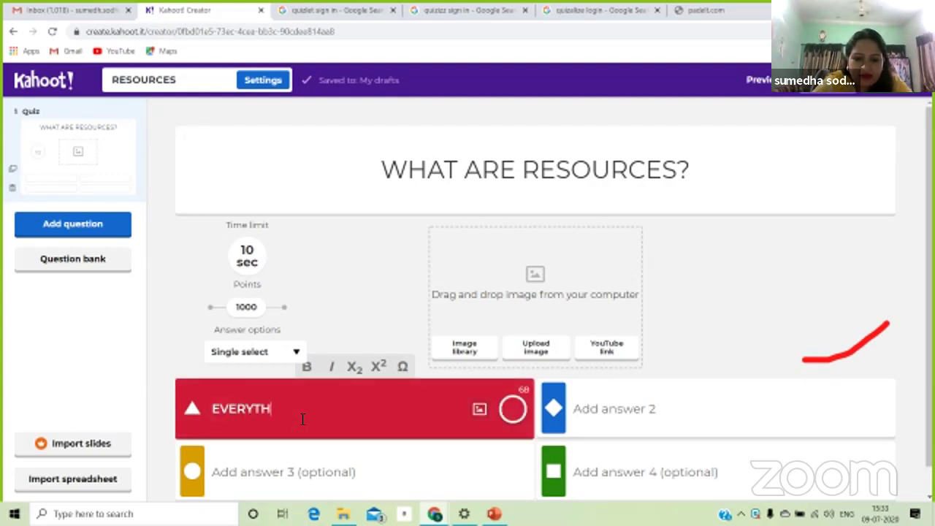
type("ING WE")
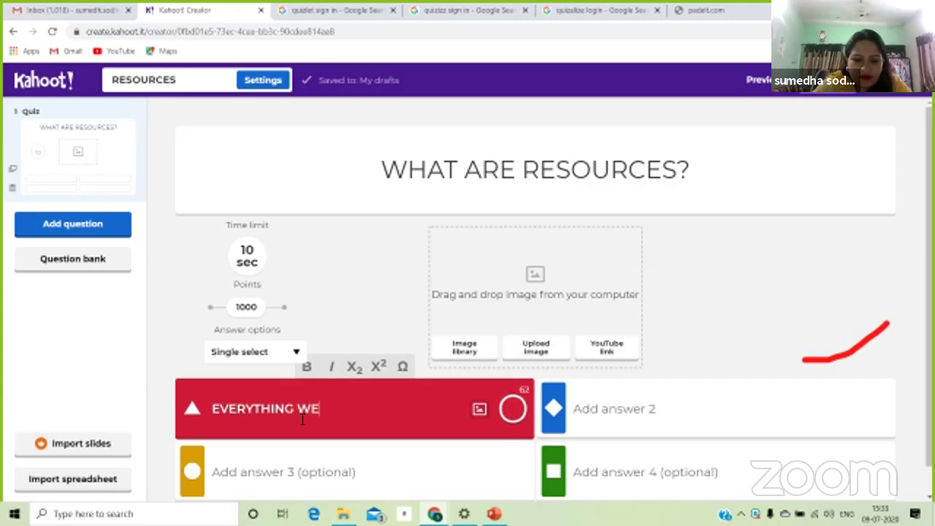
type(" NEED TO")
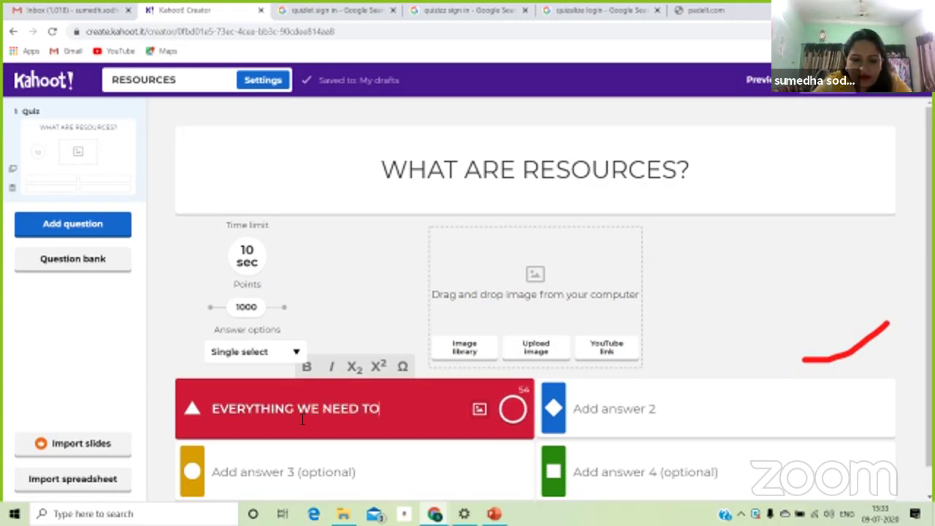
type(" SATIS")
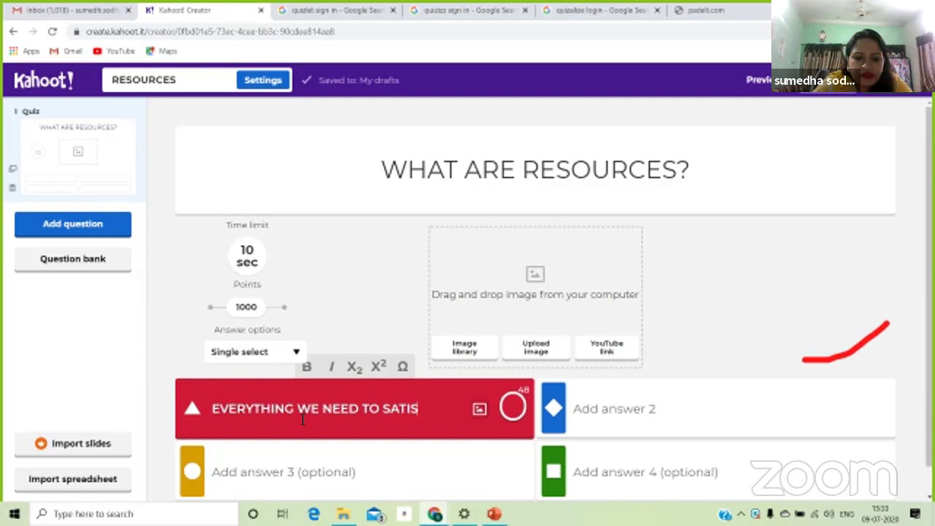
type("FY TO OUR NEEDS")
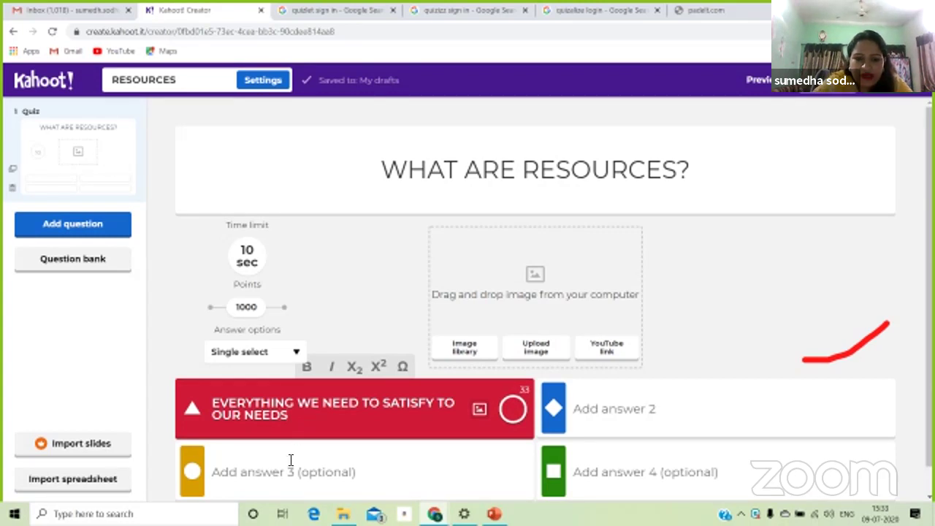
left_click(285, 477)
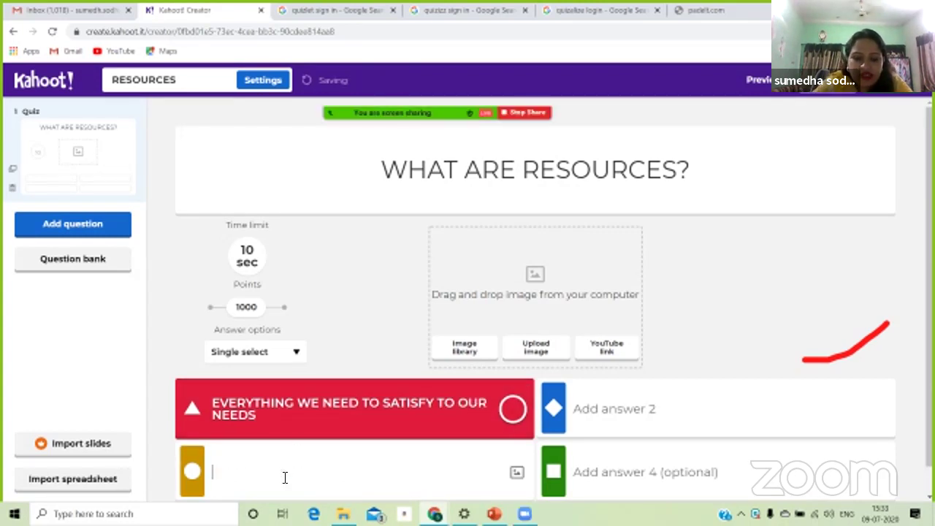
type("SU")
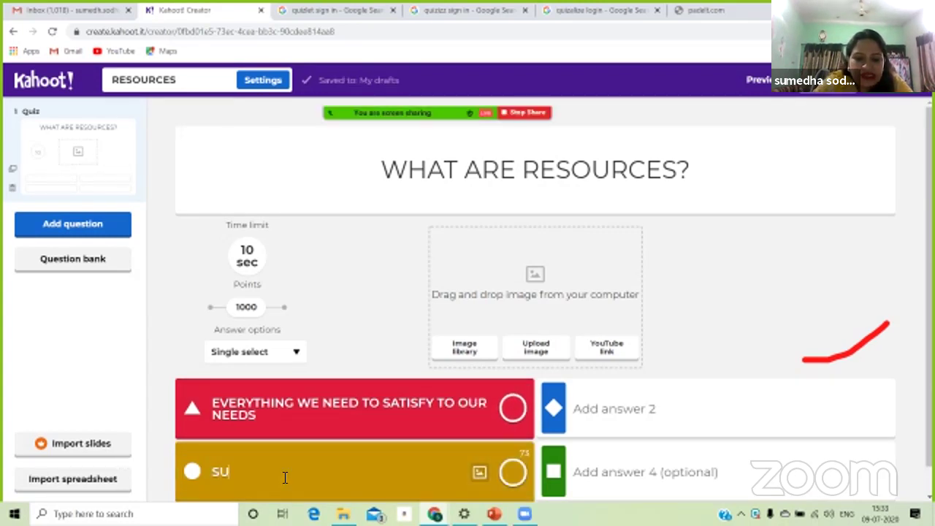
type("BSTANCES")
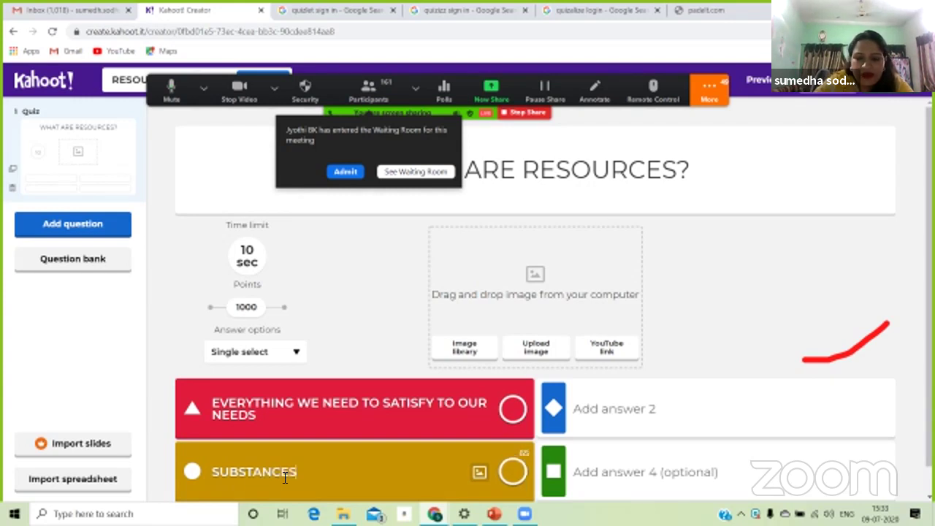
left_click(629, 414)
type("MATERIALS")
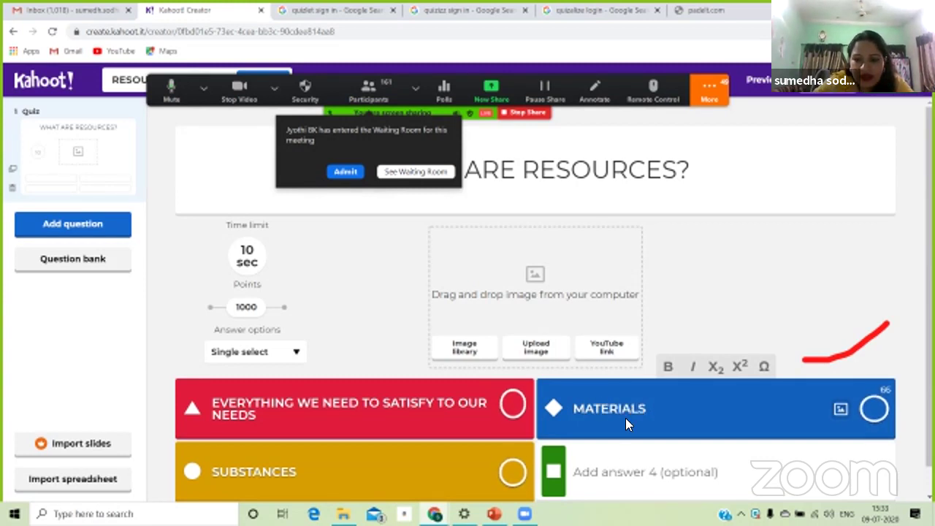
left_click(618, 468)
type("OBJECTS")
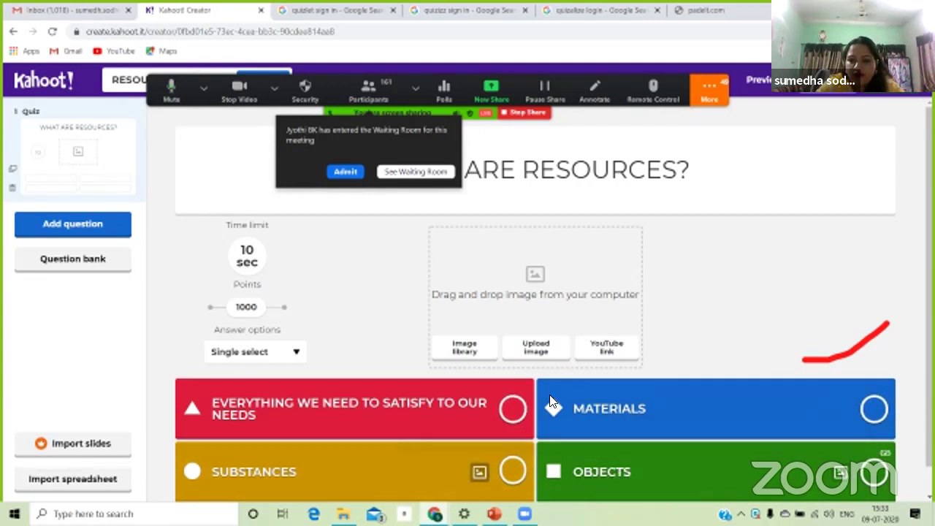
left_click(514, 411)
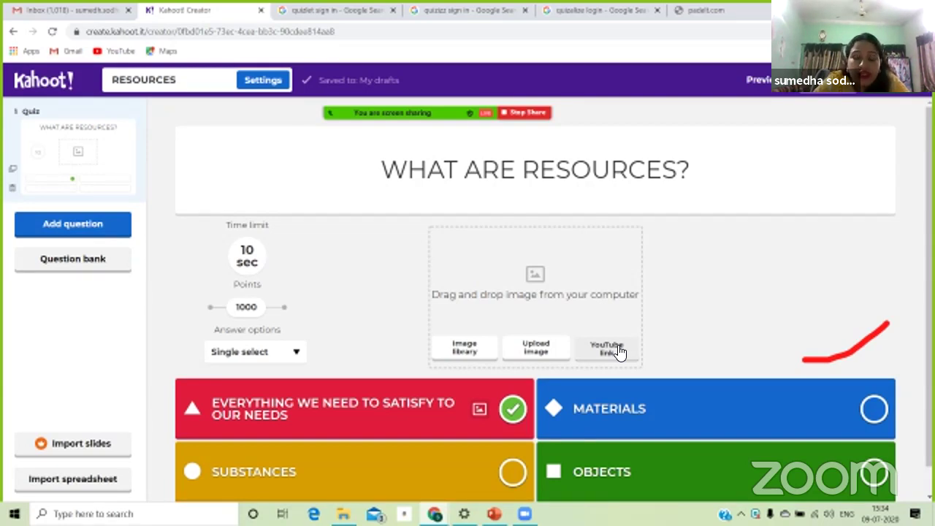
- Start adding a YouTube link to the question and follow the YouTube link to a new tab
left_click(614, 350)
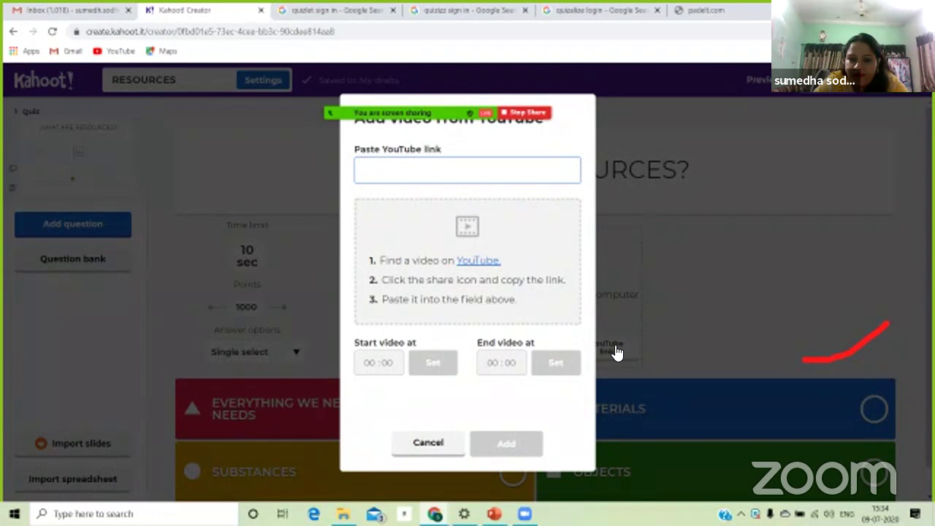
left_click(466, 165)
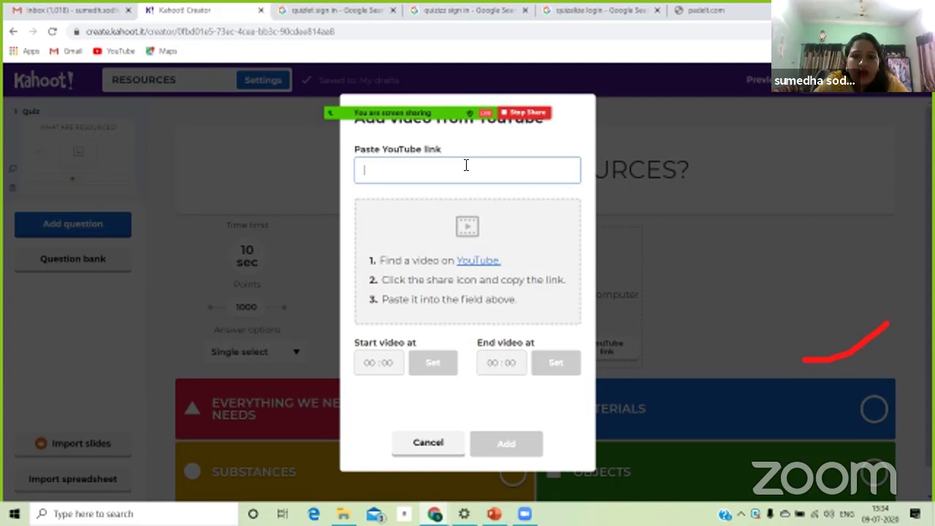
left_click(482, 267)
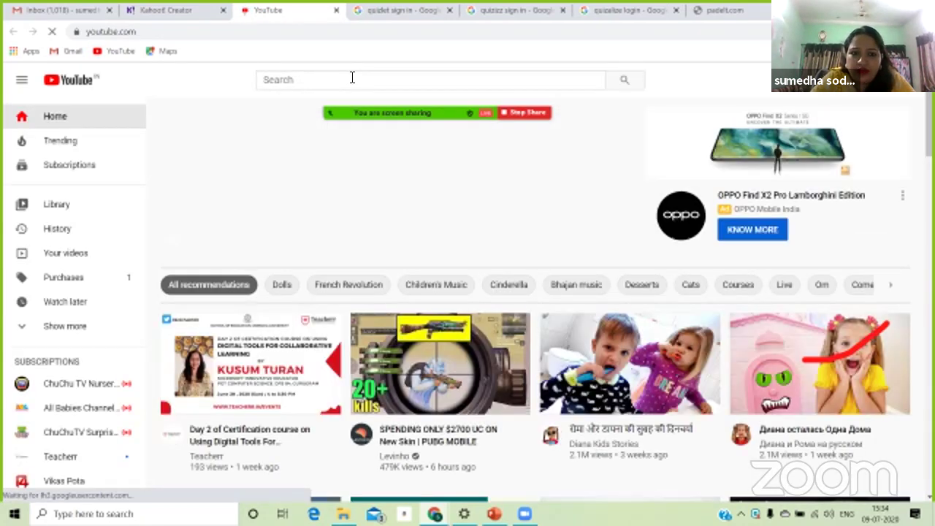
- Search YouTube for 'resources class 10th geography', open the Shiksha House agriculture video, and copy its URL
left_click(352, 79)
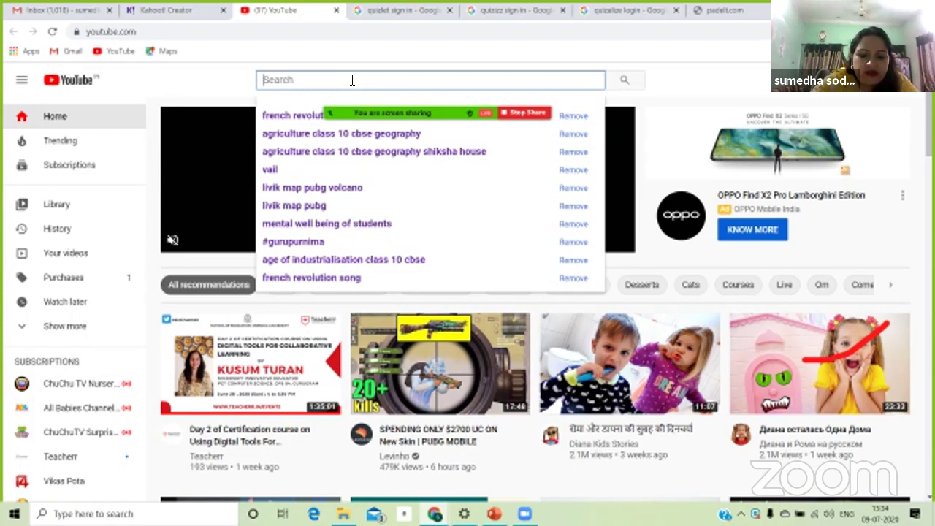
type("RESOURCE")
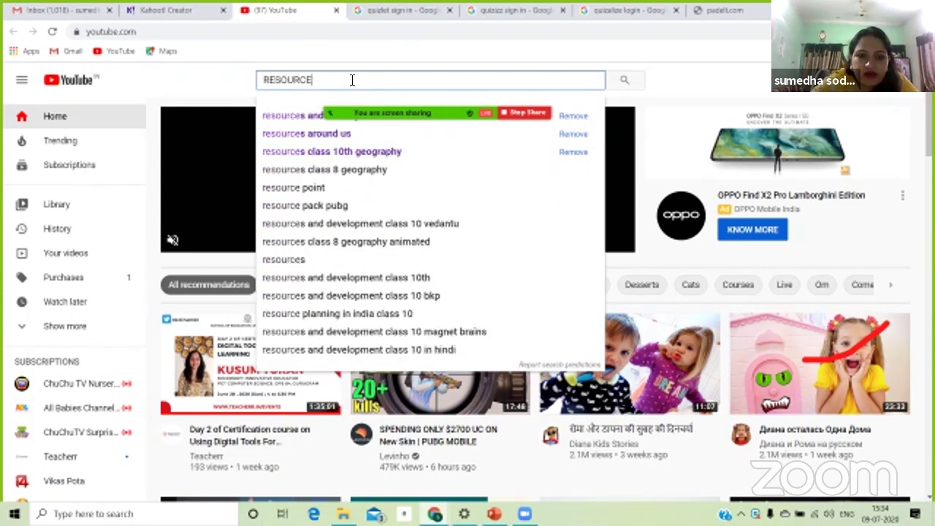
type("S")
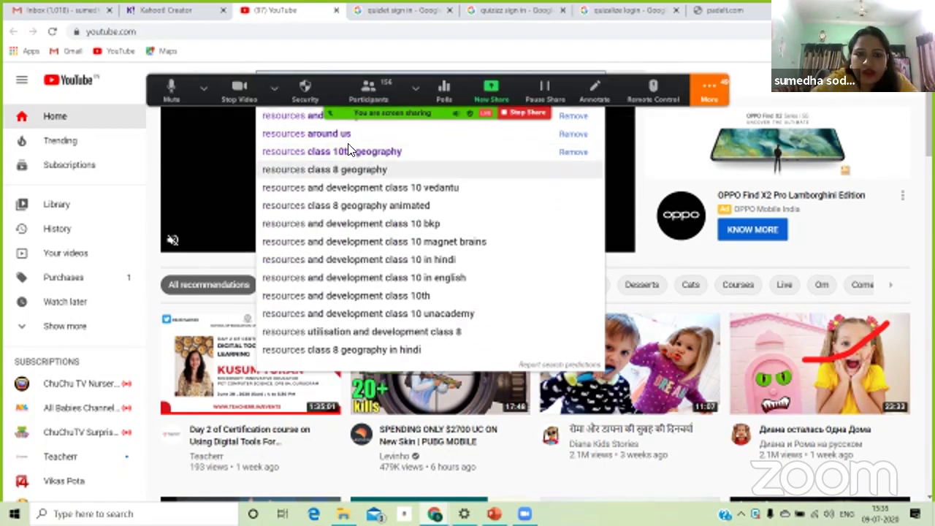
left_click(347, 154)
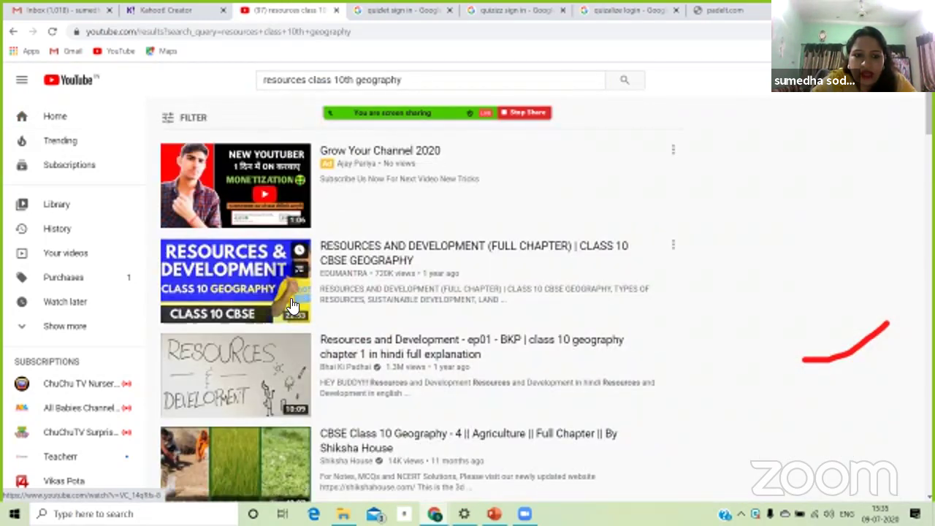
left_click(236, 460)
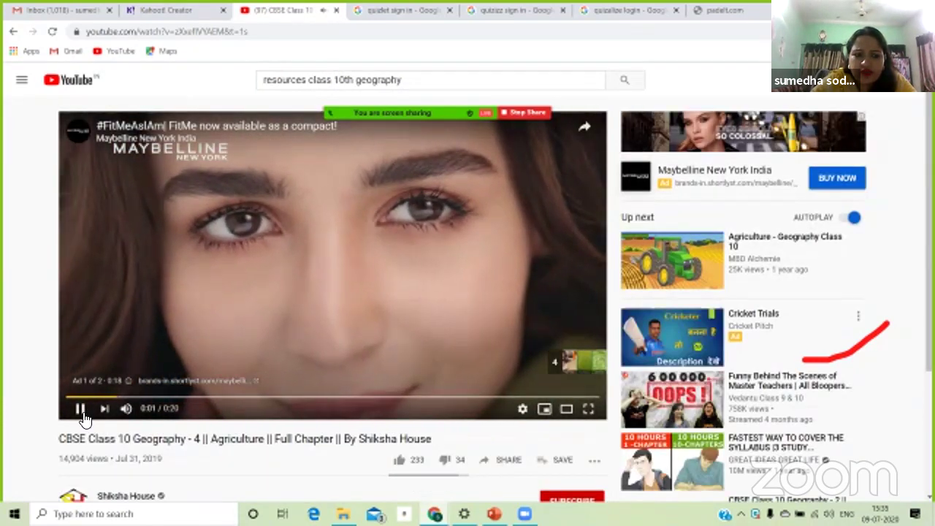
left_click(82, 413)
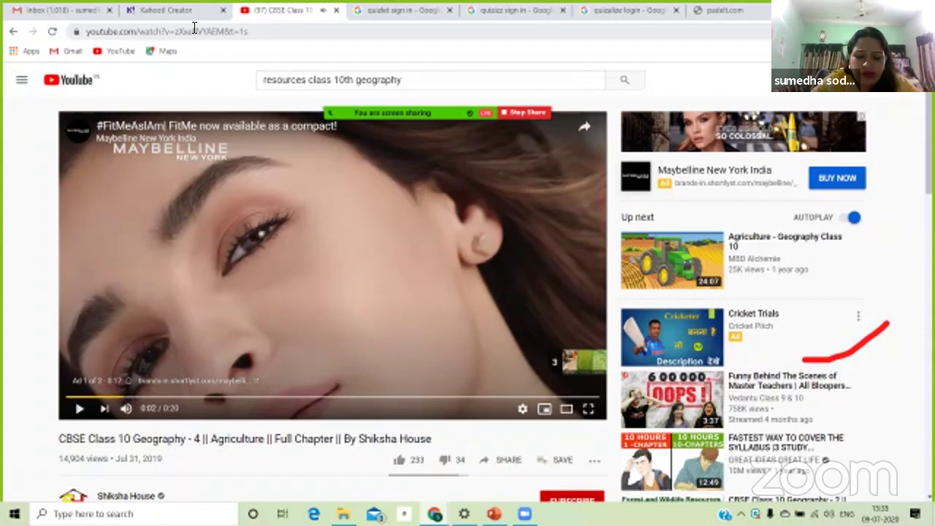
left_click(87, 33)
left_click_drag(86, 33, 225, 27)
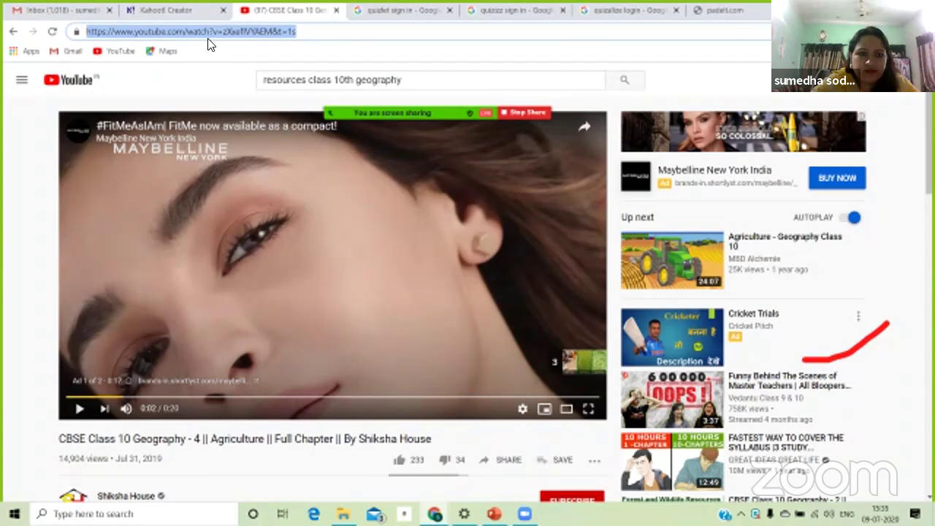
left_click(190, 13)
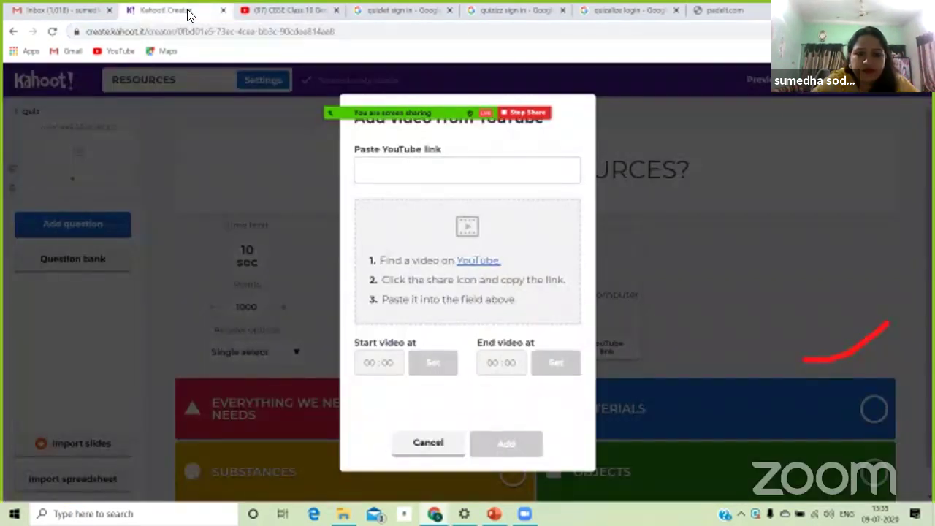
- Paste the copied YouTube URL into the link field and add the video to the question
left_click(393, 171)
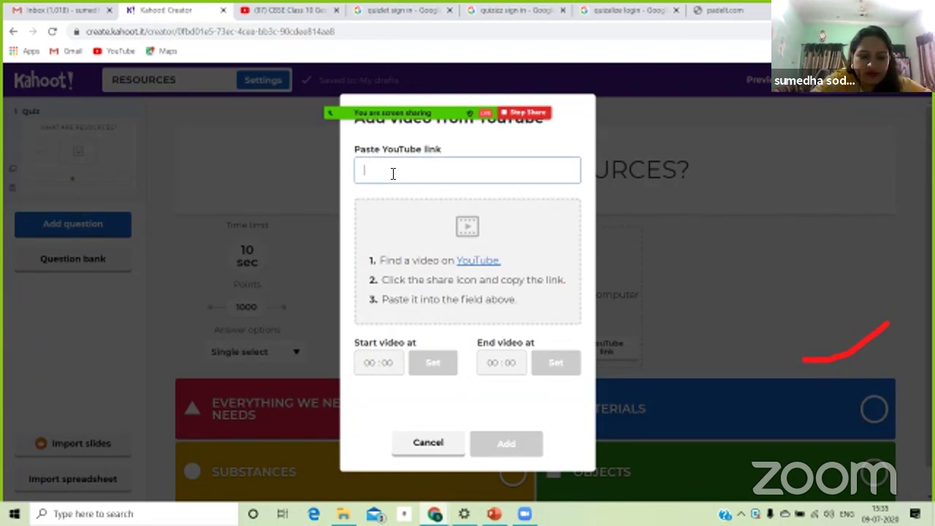
key("ctrl+v")
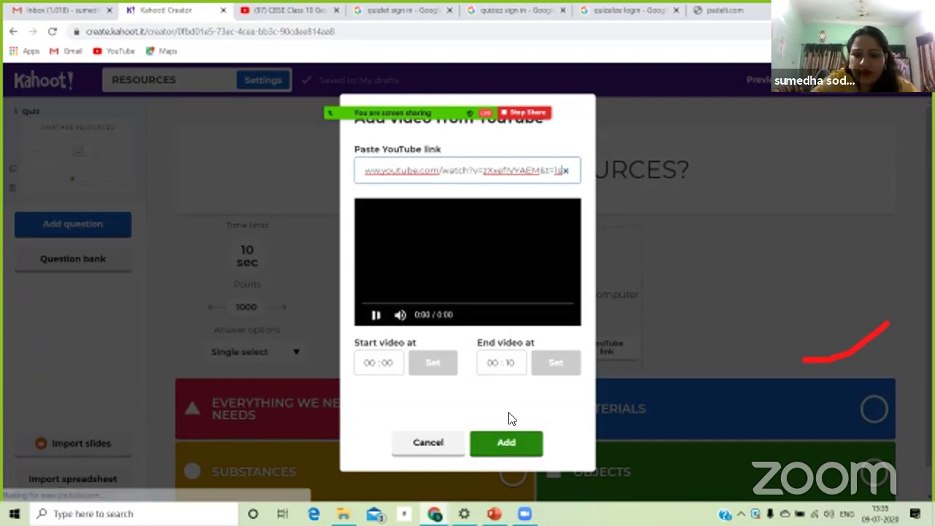
left_click(510, 446)
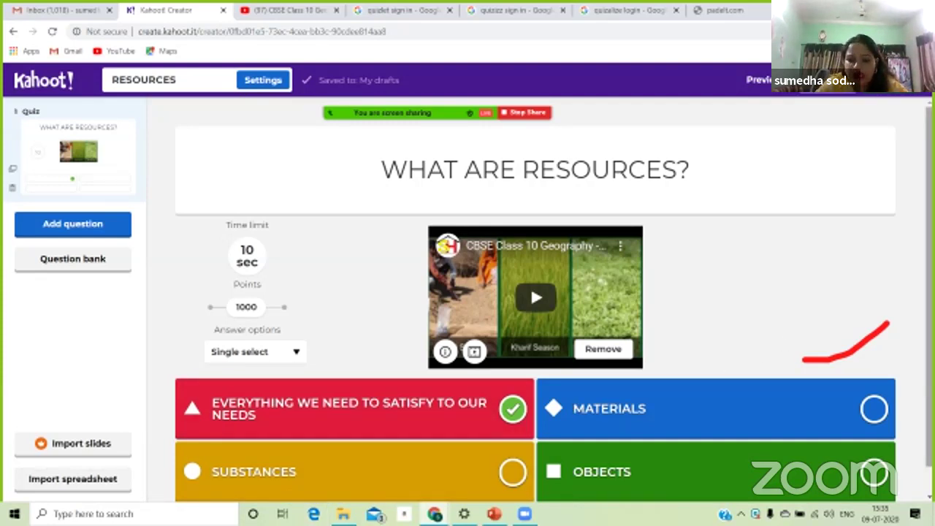
scroll(536, 304, "down", 1)
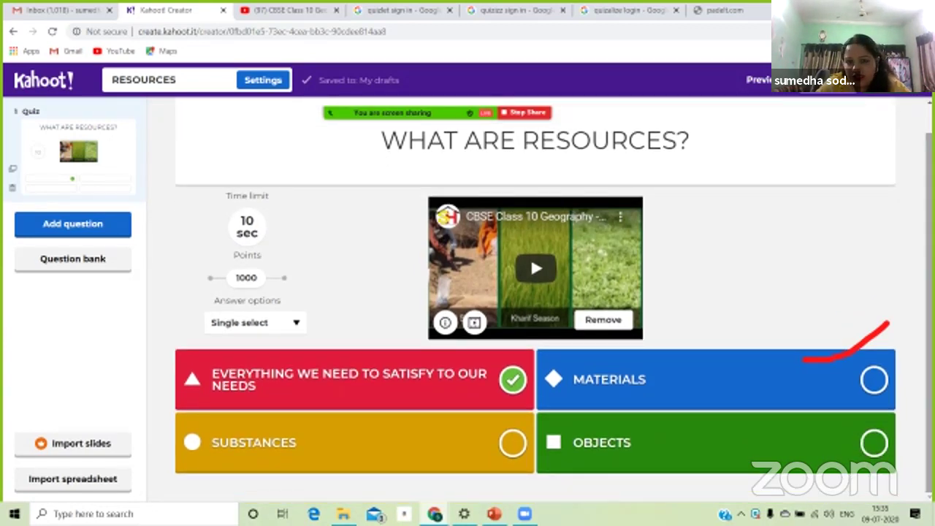
- Add a True or false question as question 2
left_click(65, 231)
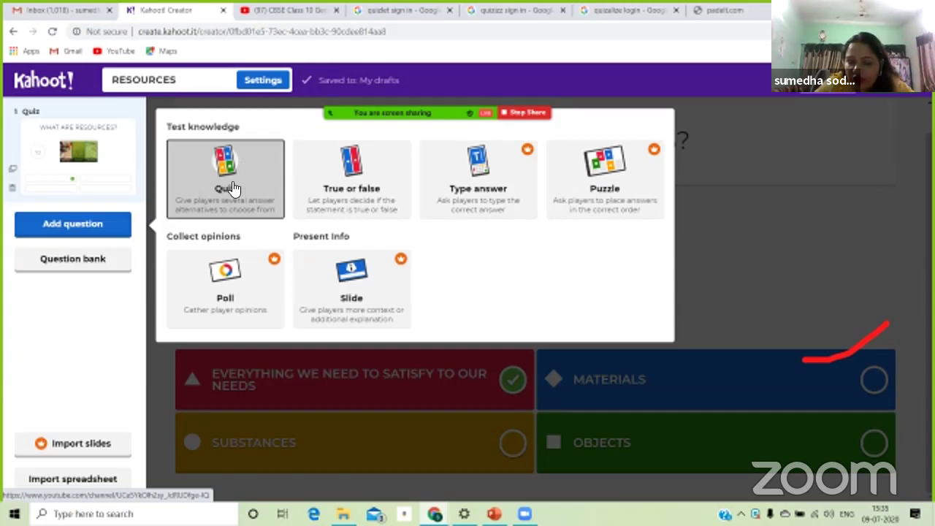
left_click(338, 181)
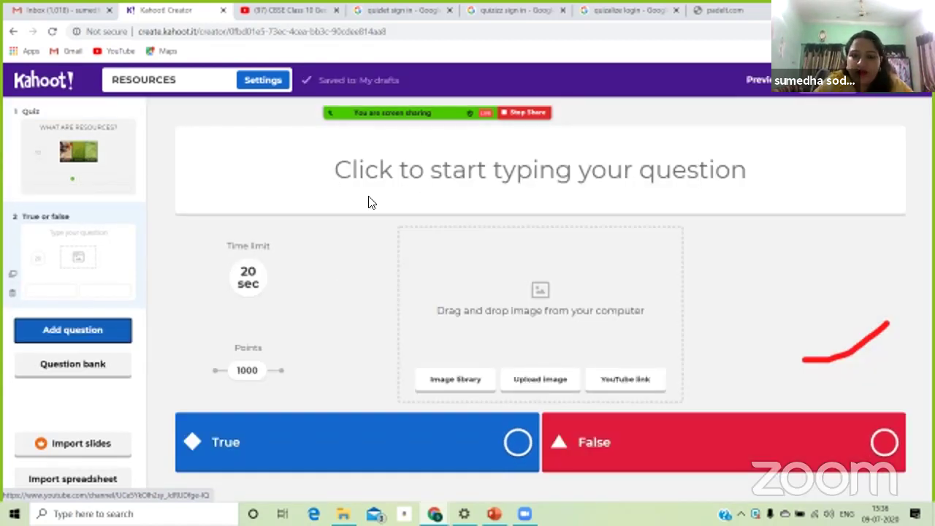
- Enter the question text 'NATURAL RESOURCES ARE UNLIMITED IN NATURE'
left_click(422, 180)
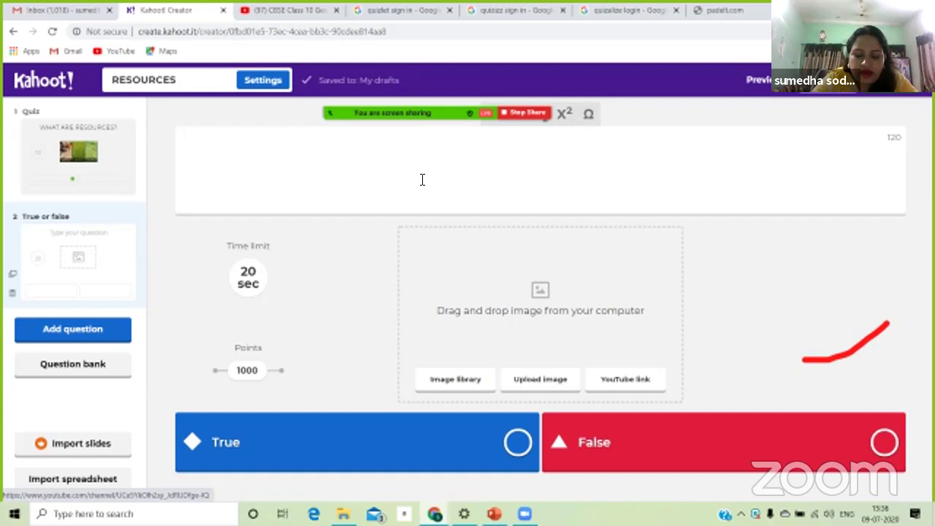
type("NA")
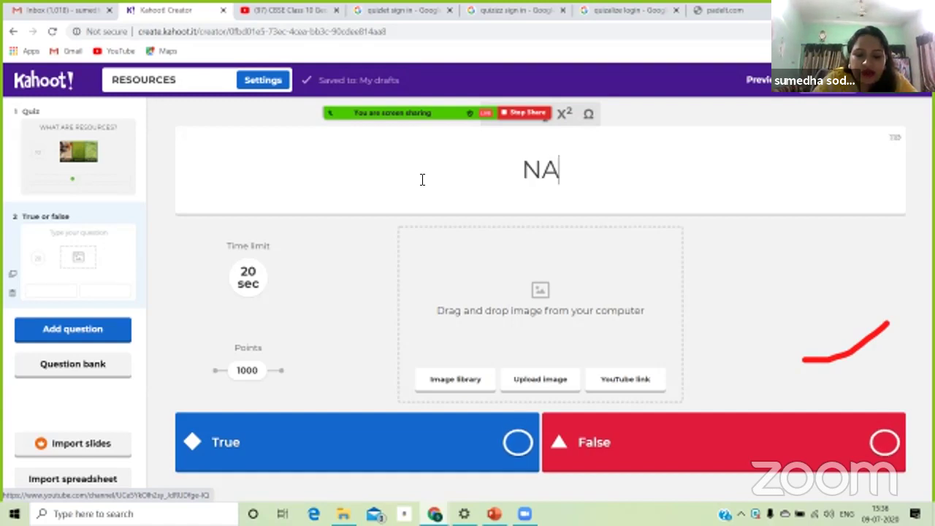
type("TURAL")
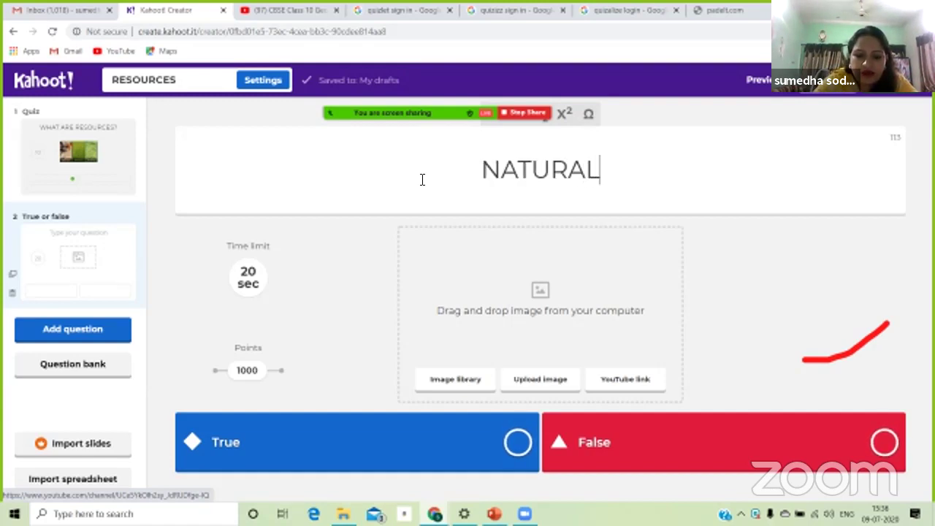
type(" RESOUR")
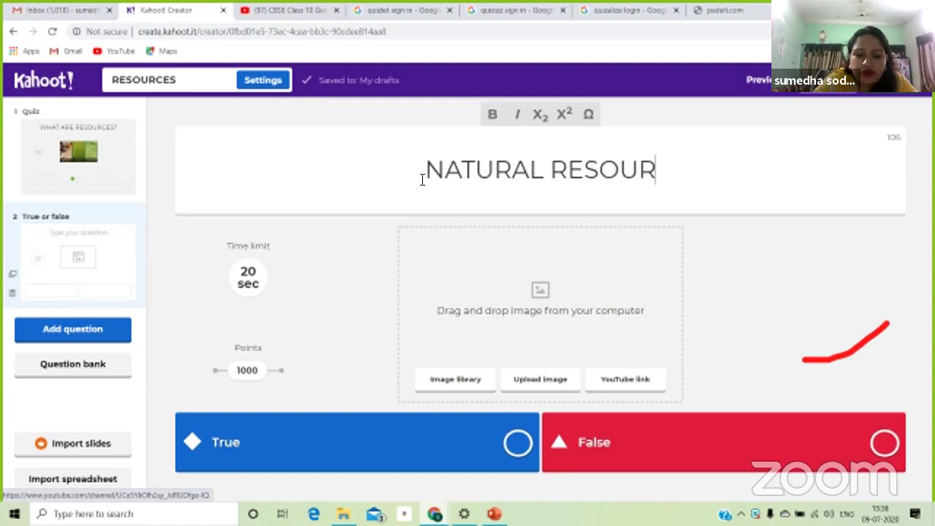
type("CES ARE")
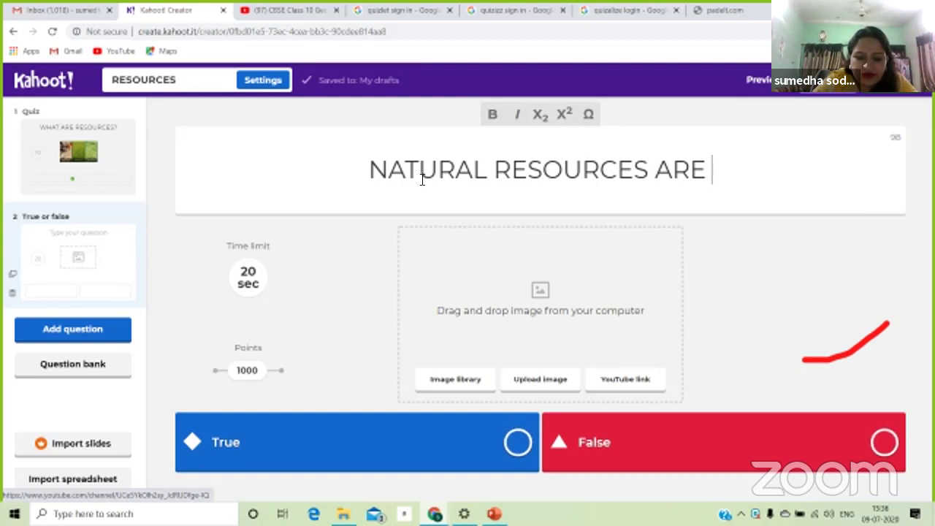
type("UNLI")
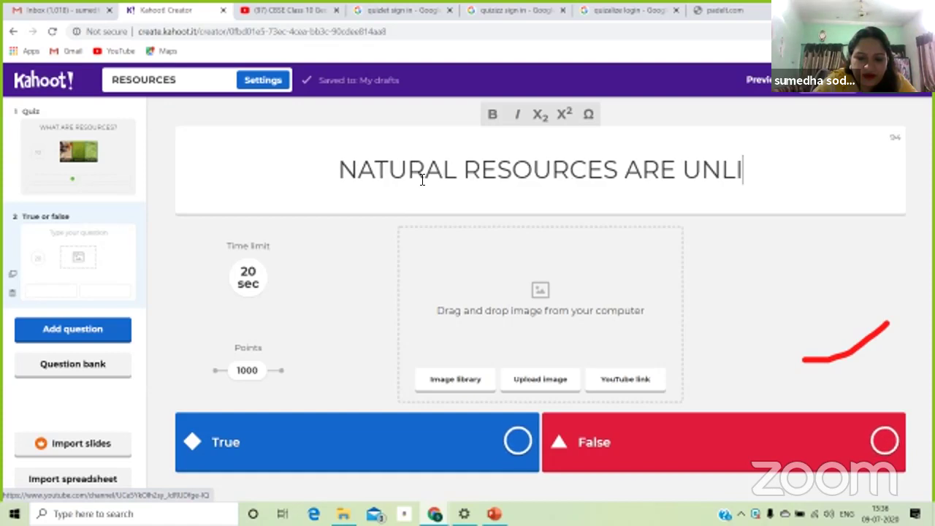
type("MITED")
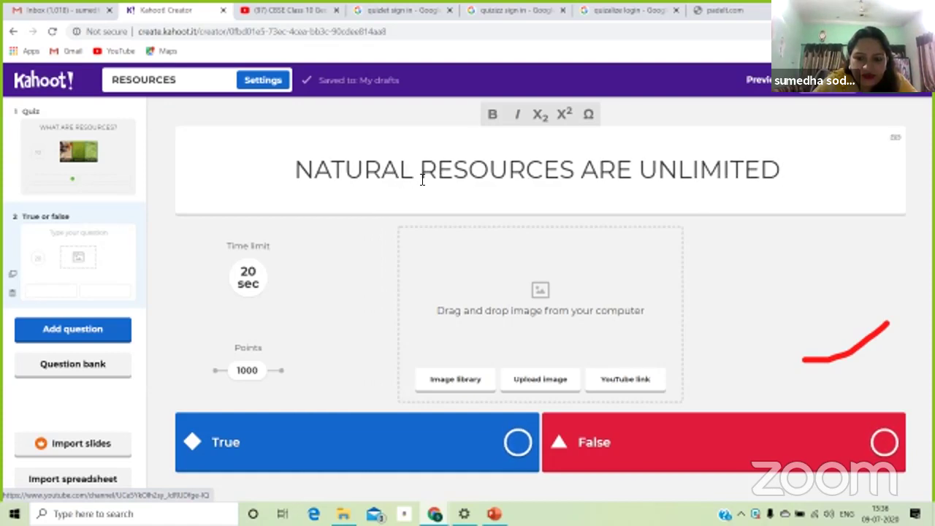
type(" IN NATURE")
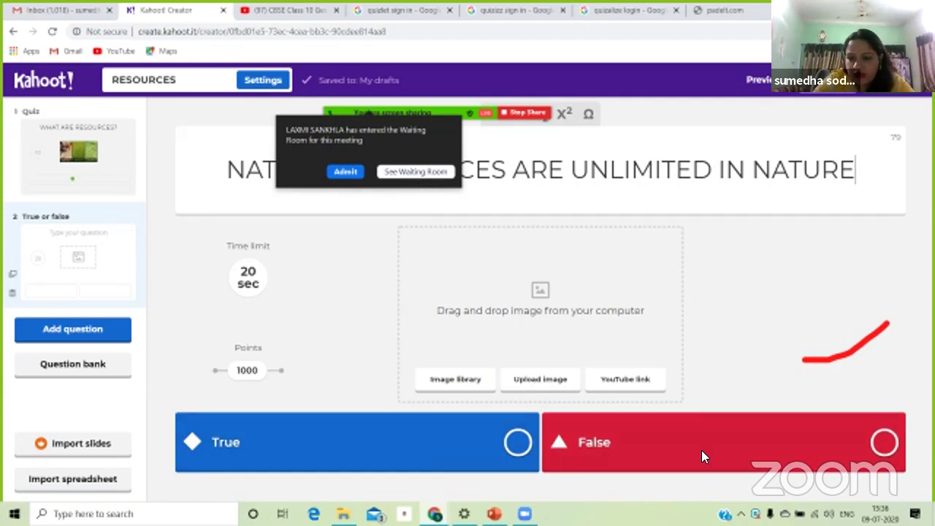
- Mark False as correct, admit the waiting Zoom participant, and set a 10-second time limit
left_click(883, 443)
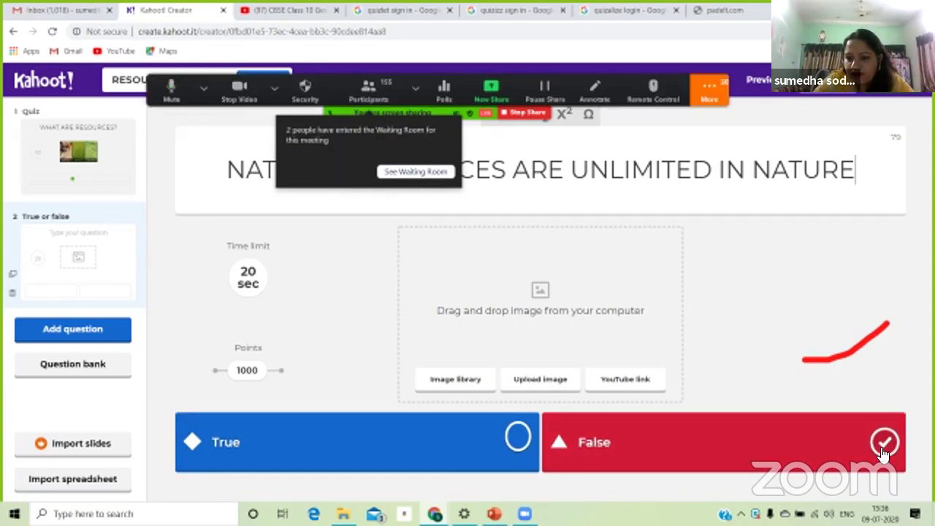
left_click(883, 449)
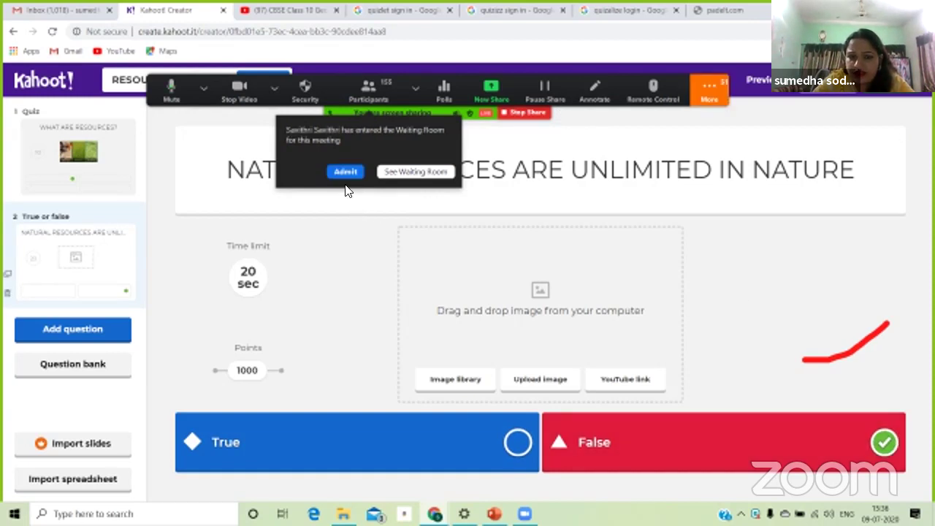
left_click(344, 172)
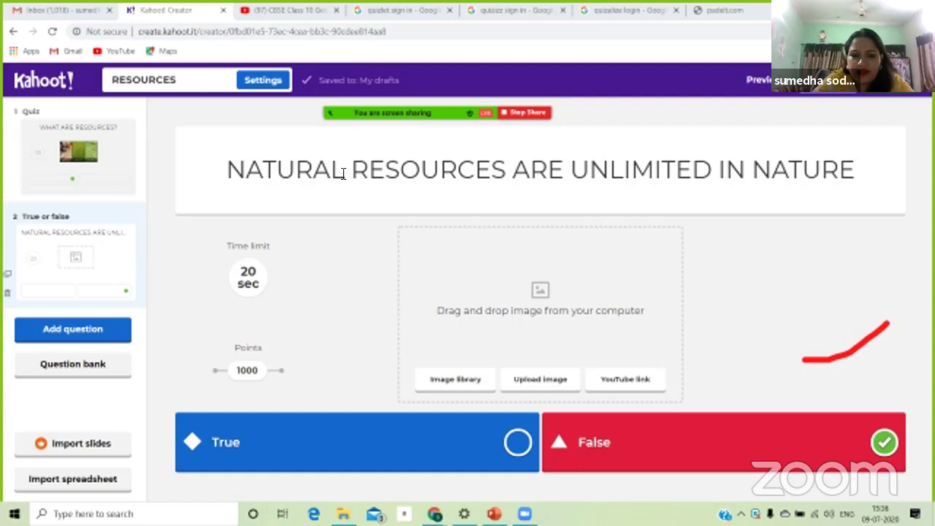
left_click(252, 282)
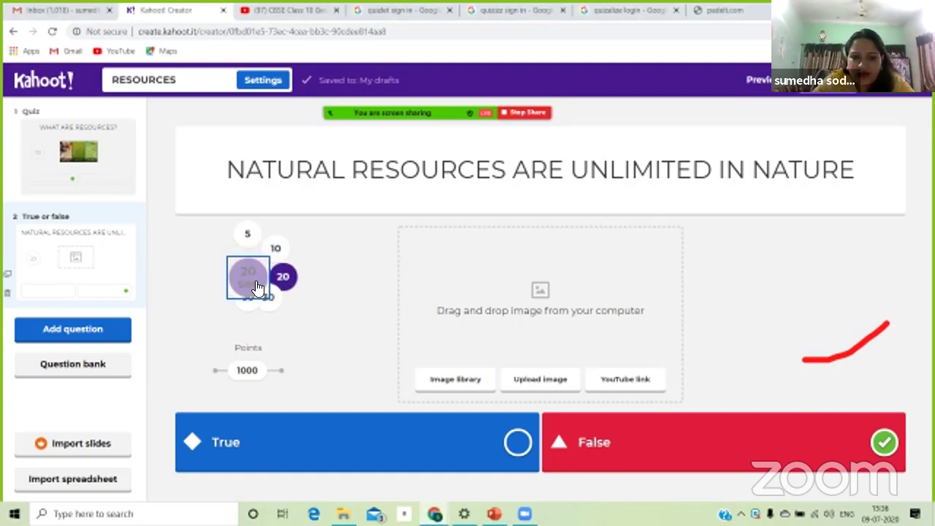
left_click(283, 245)
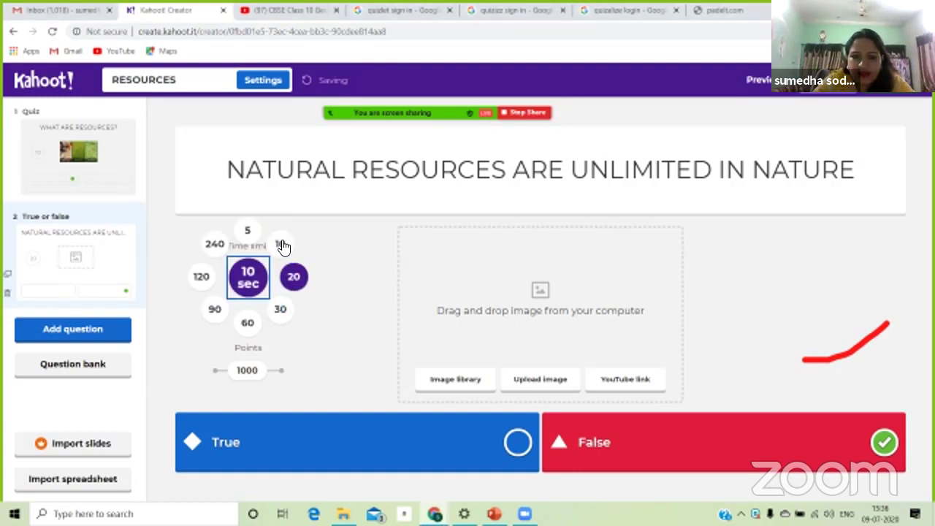
- Insert the aerial reef photo from the image library, then open the Question bank search
left_click(470, 384)
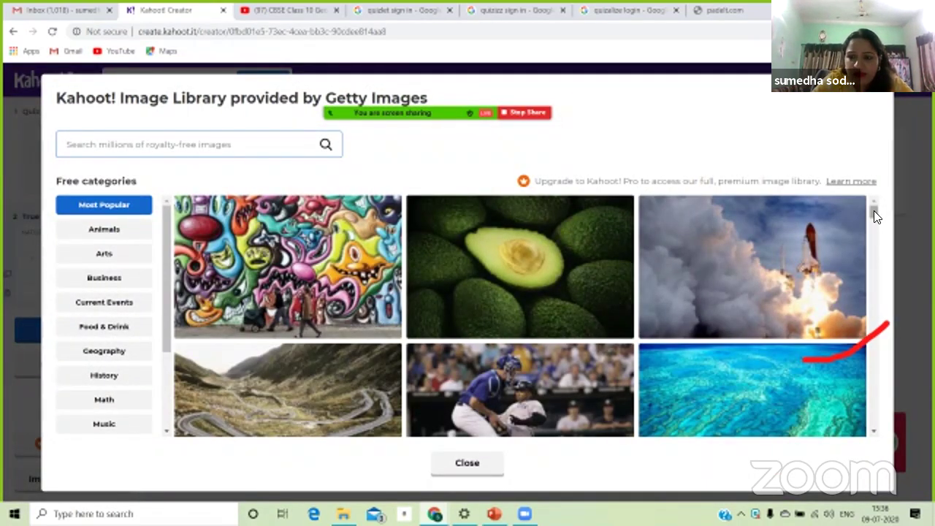
mouse_move(873, 211)
left_mouse_down()
mouse_move(872, 226)
mouse_move(874, 209)
left_mouse_up()
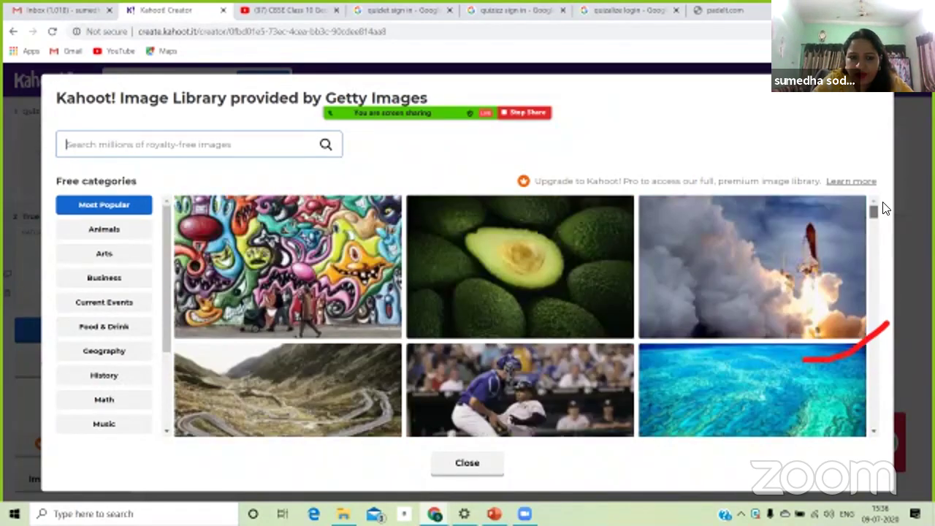
scroll(884, 225, "down", 2)
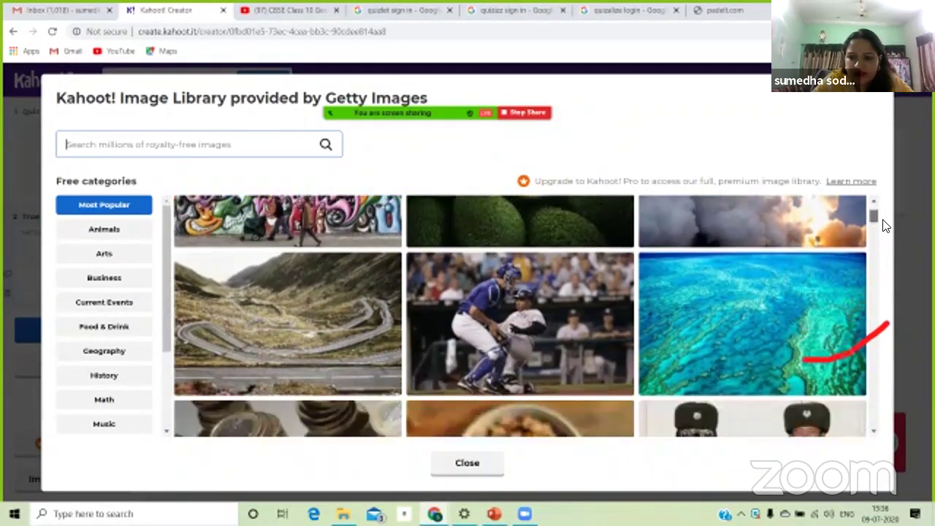
scroll(884, 225, "down", 2)
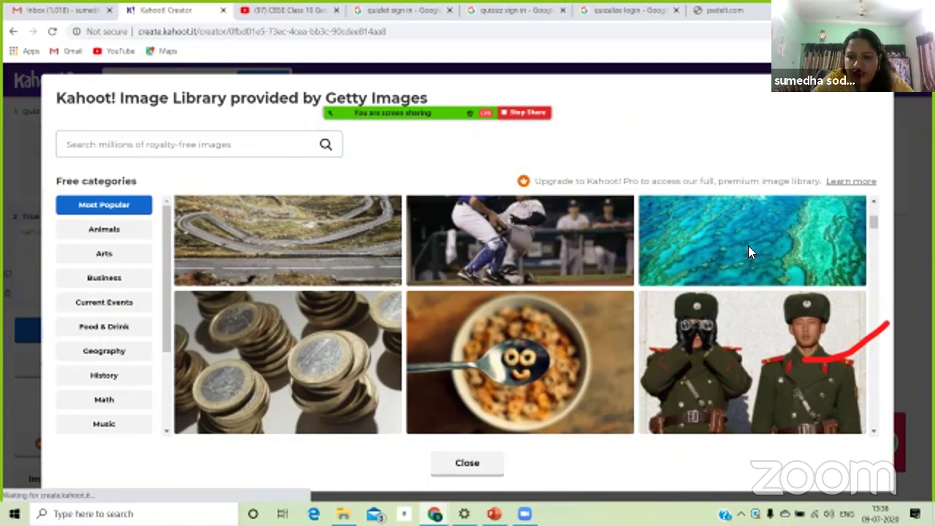
left_click(748, 252)
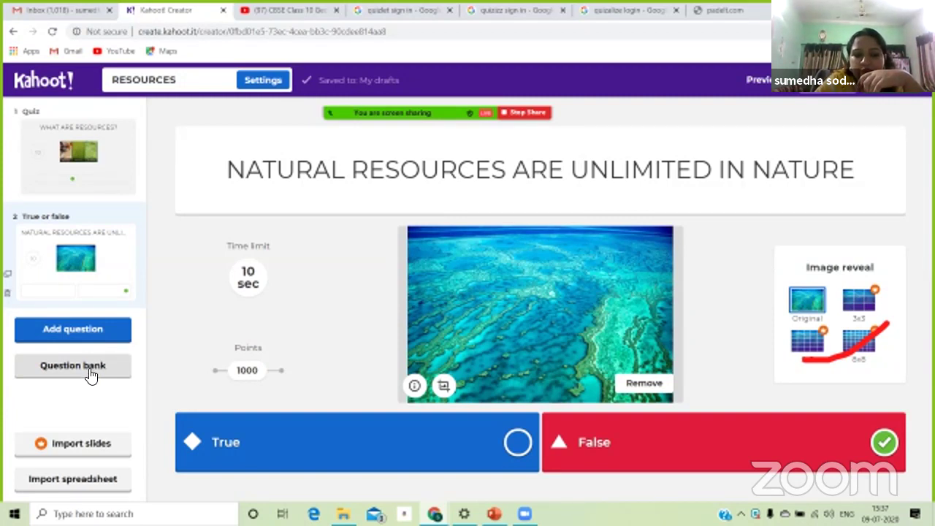
left_click(91, 373)
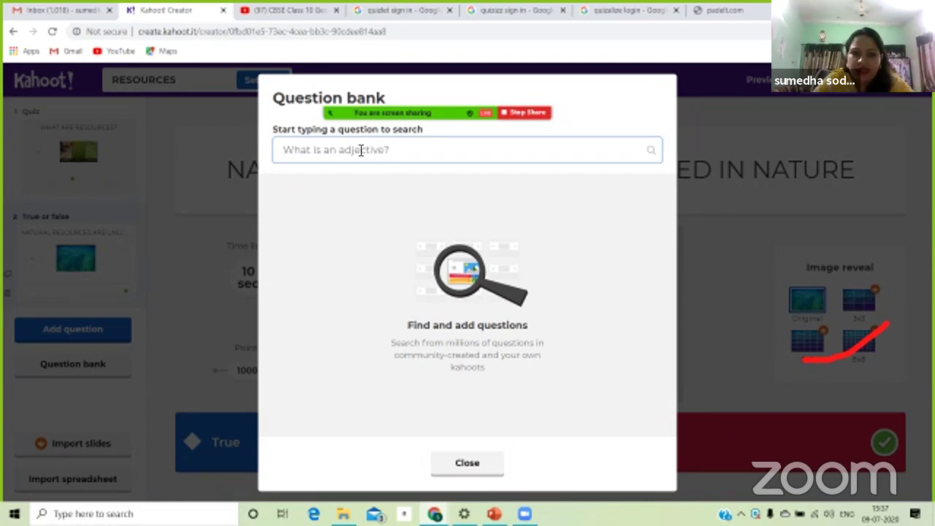
- Search 'ReSOU' and add the Human Resources, renewable and nonrenewable resources questions, then close the bank
type("ReSOURCES")
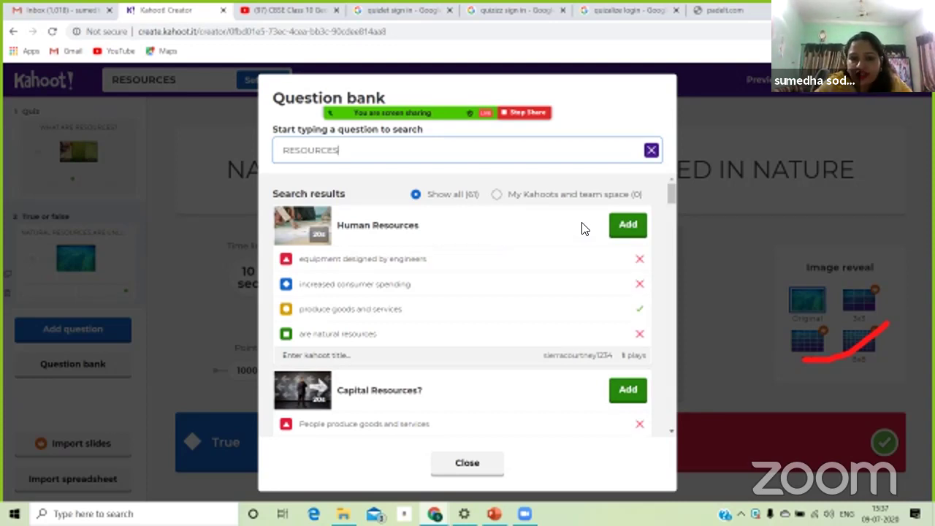
left_click(631, 227)
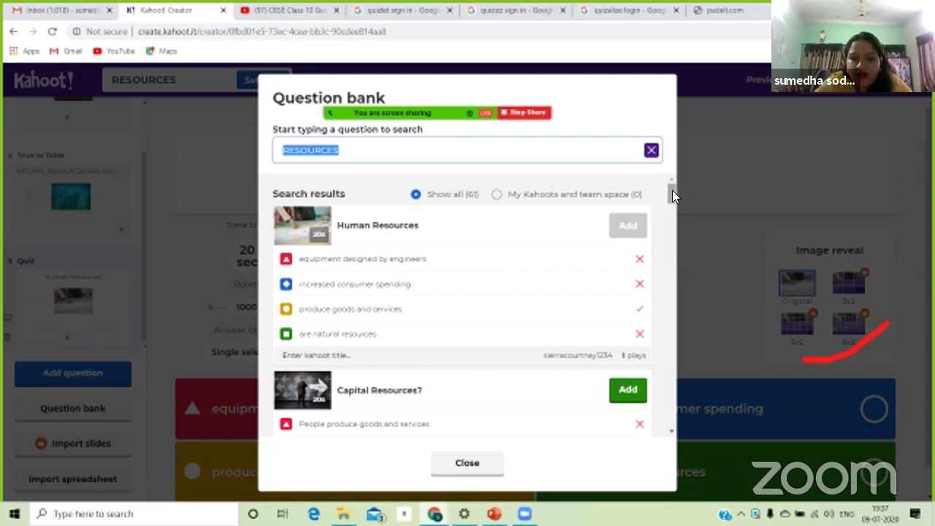
left_click_drag(672, 190, 677, 232)
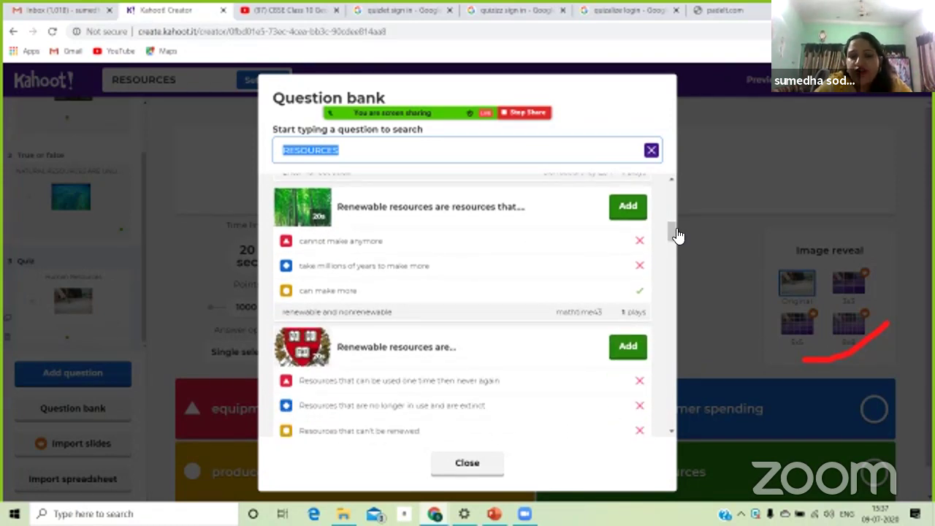
left_click(634, 212)
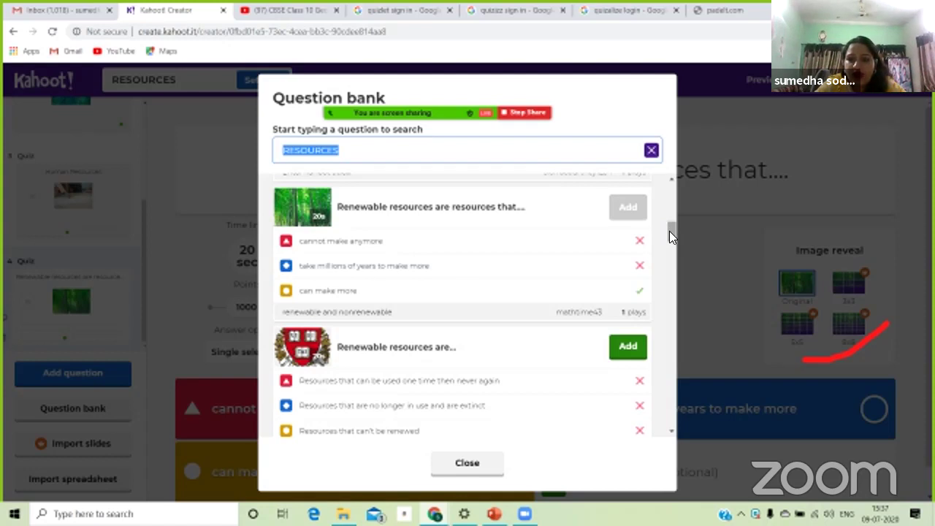
left_click_drag(669, 231, 677, 304)
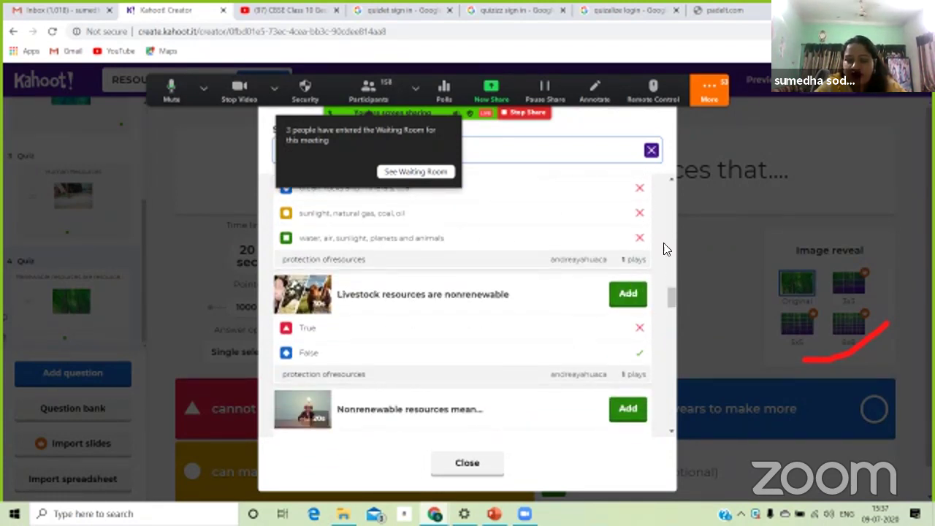
left_click_drag(672, 301, 672, 319)
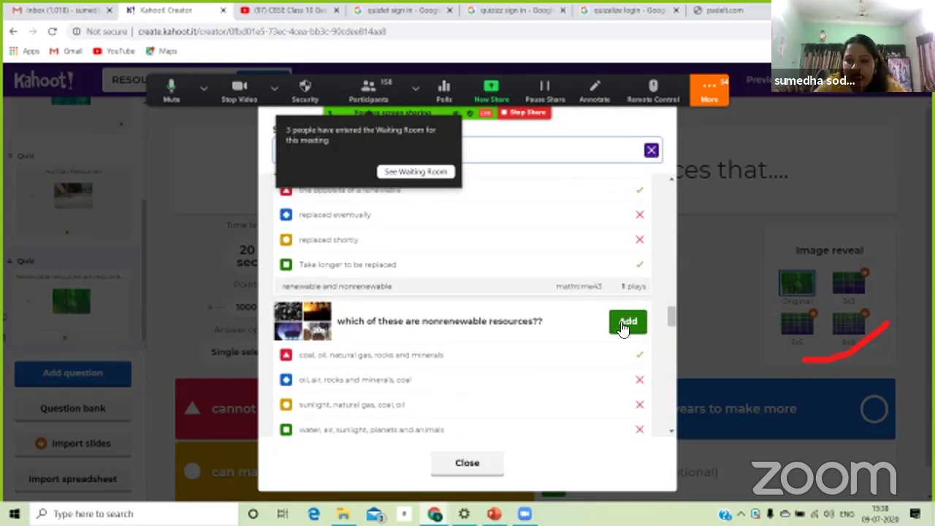
left_click(623, 325)
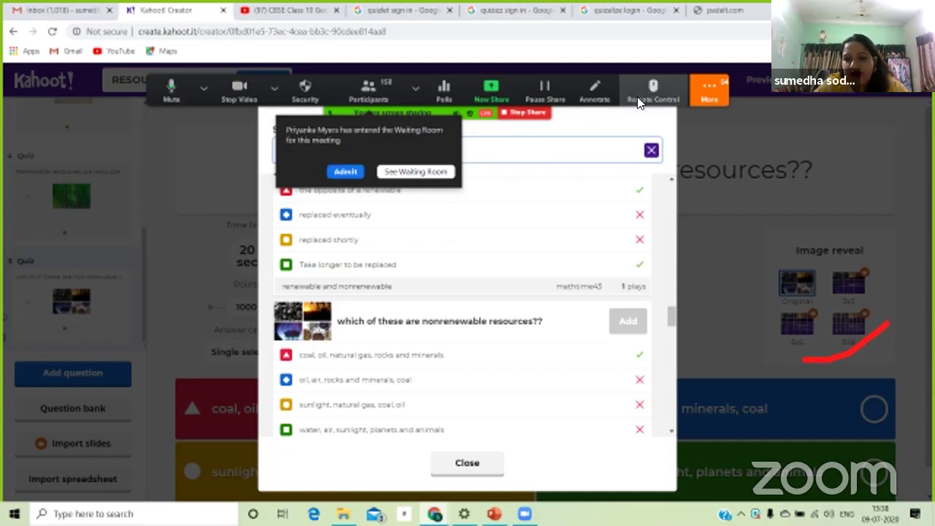
left_click_drag(672, 318, 672, 182)
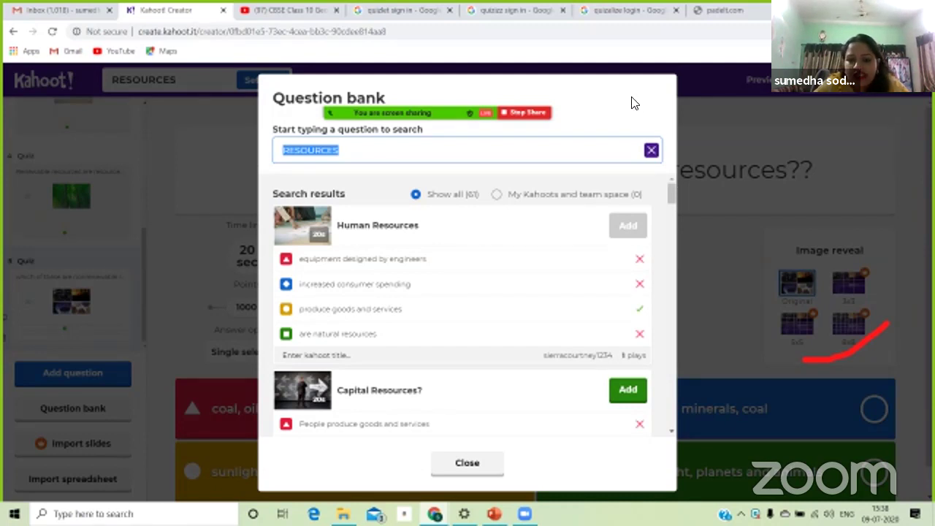
left_click(465, 471)
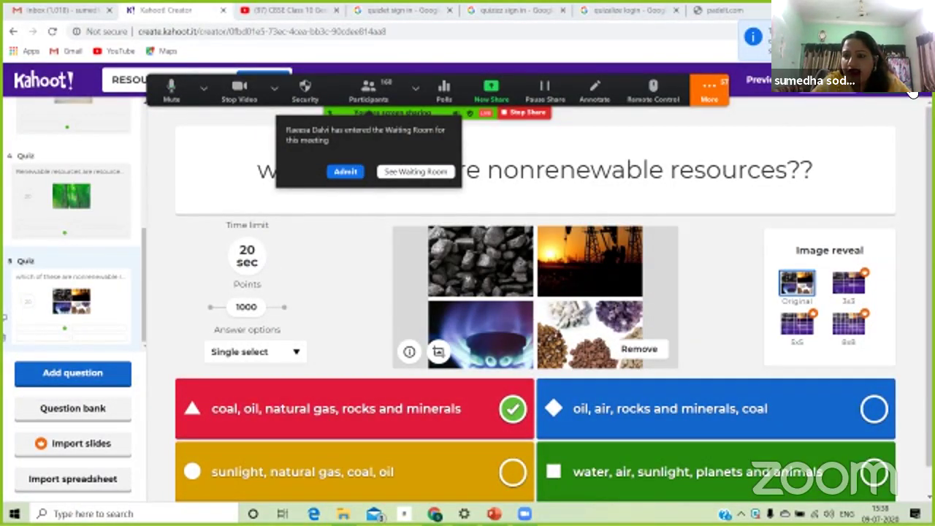
- Exit the creator to the home dashboard, where RESOURCES shows 5 questions and 0 plays
left_click(914, 94)
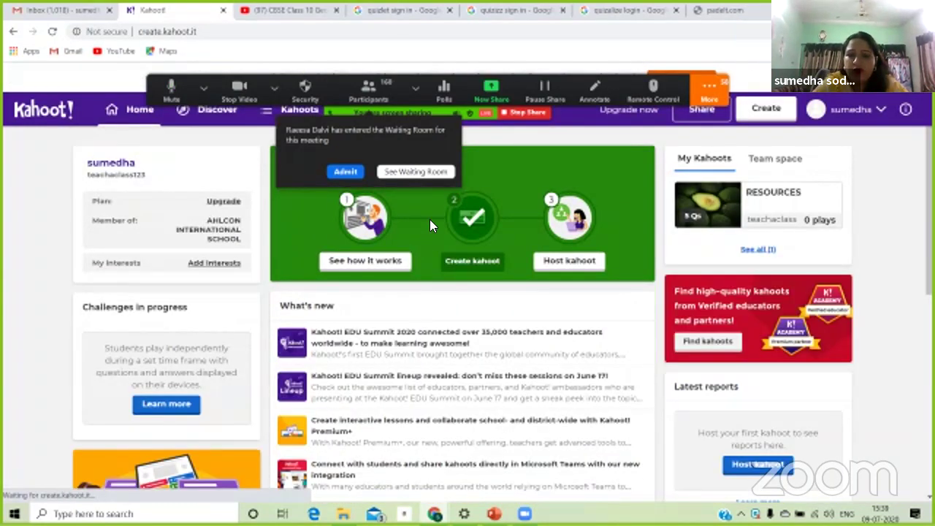
- Admit the waiting Zoom participant, open the RESOURCES details page and bring up its play options
left_click(348, 168)
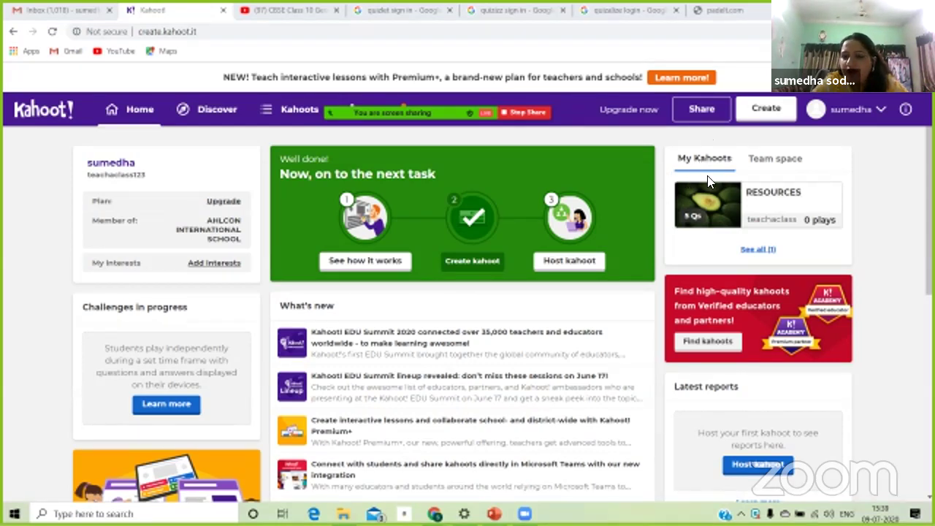
left_click(729, 215)
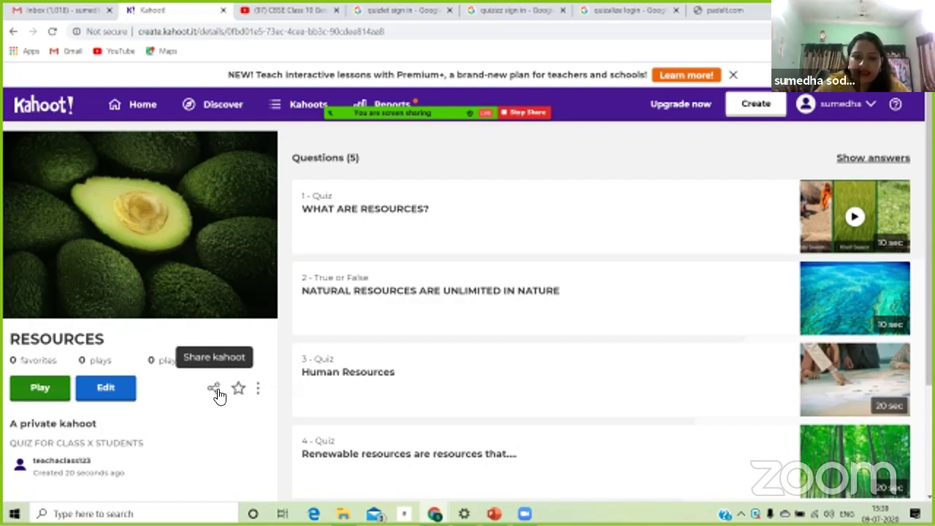
left_click(259, 389)
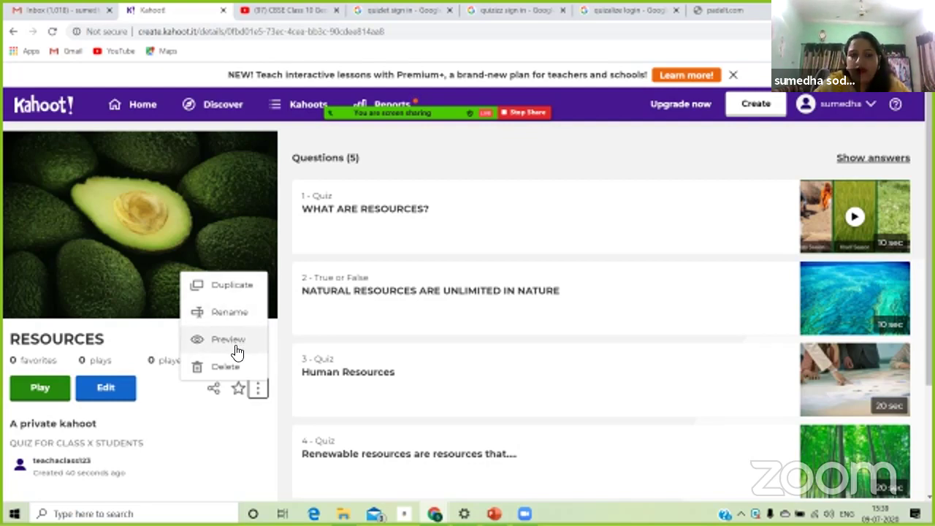
left_click(42, 391)
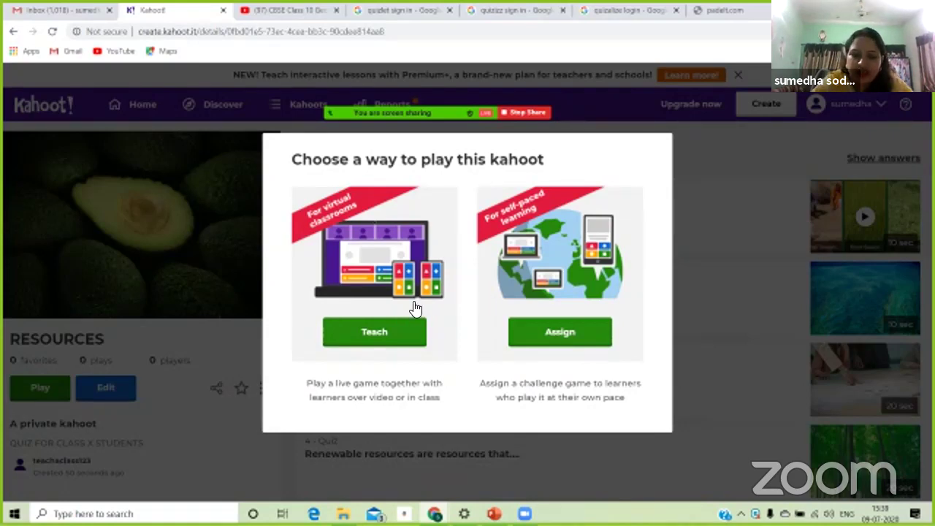
- Choose Teach to host RESOURCES as a live class game
left_click(409, 330)
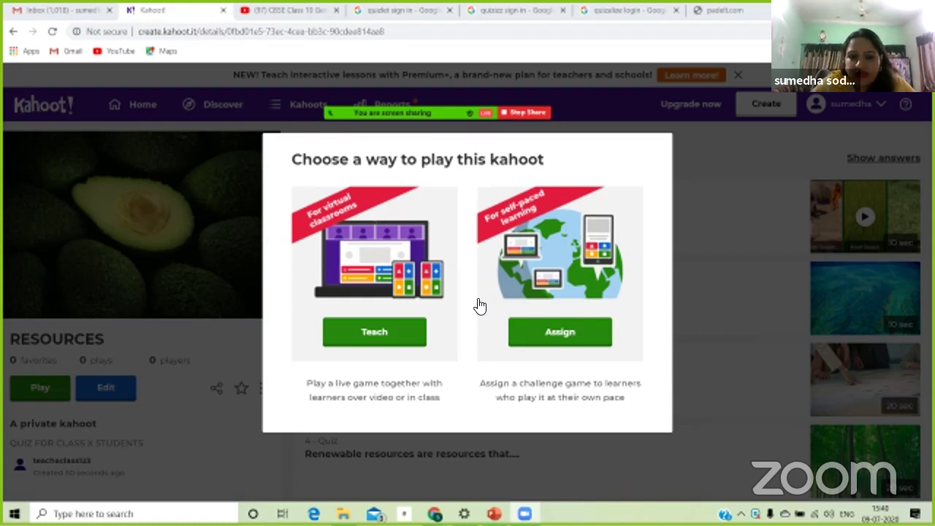
left_click(385, 332)
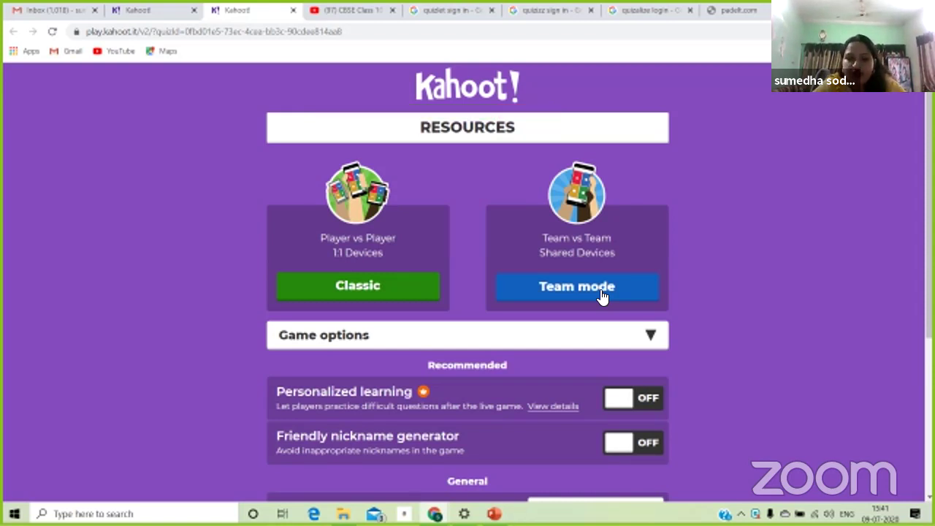
- Launch RESOURCES in Classic mode so the lobby shows the game PIN
left_click(358, 287)
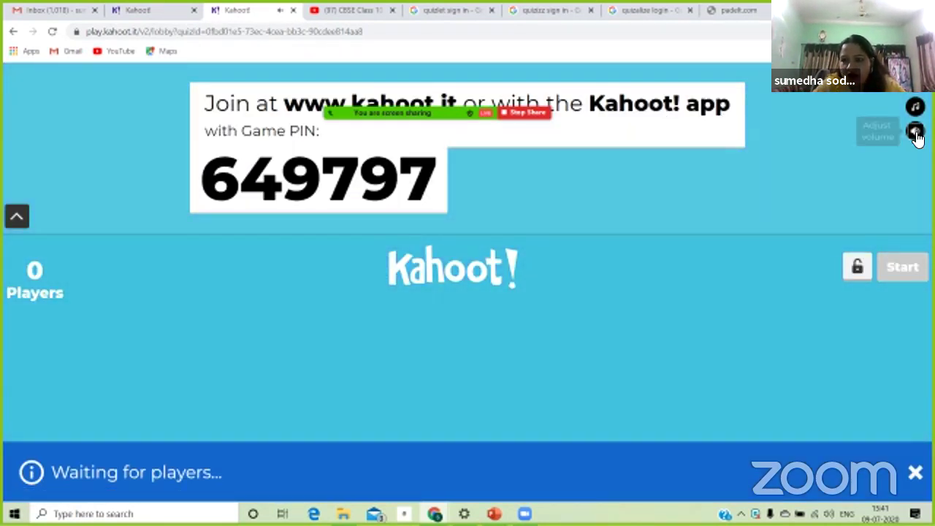
- Lower the lobby music volume, then admit the waiting student once 96 players have joined
mouse_move(917, 137)
left_click(871, 133)
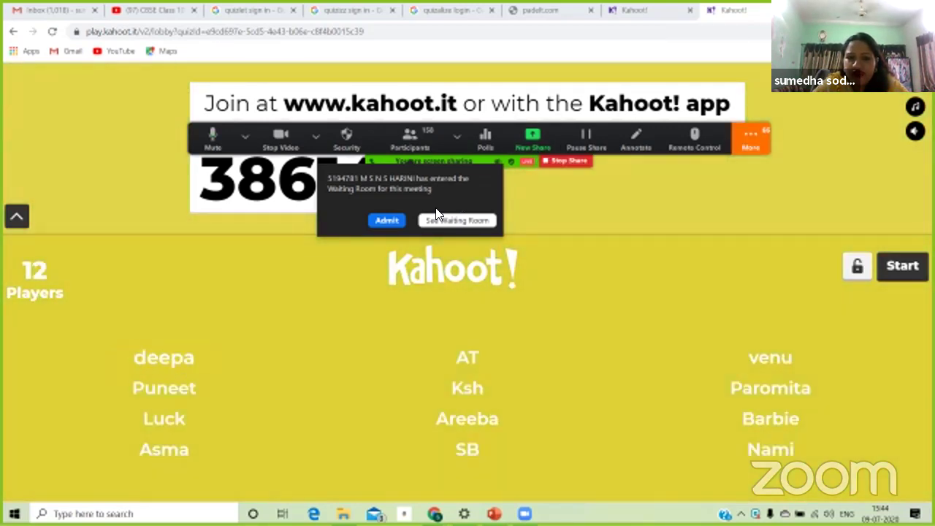
left_click(386, 222)
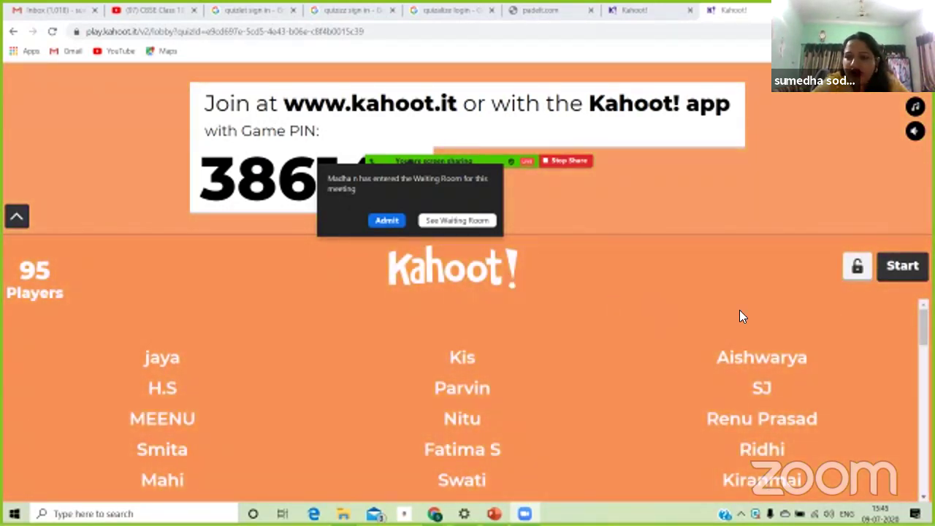
- Start the game, show the question 1 scoreboard led at 890 points, and advance to question 2
left_click(903, 267)
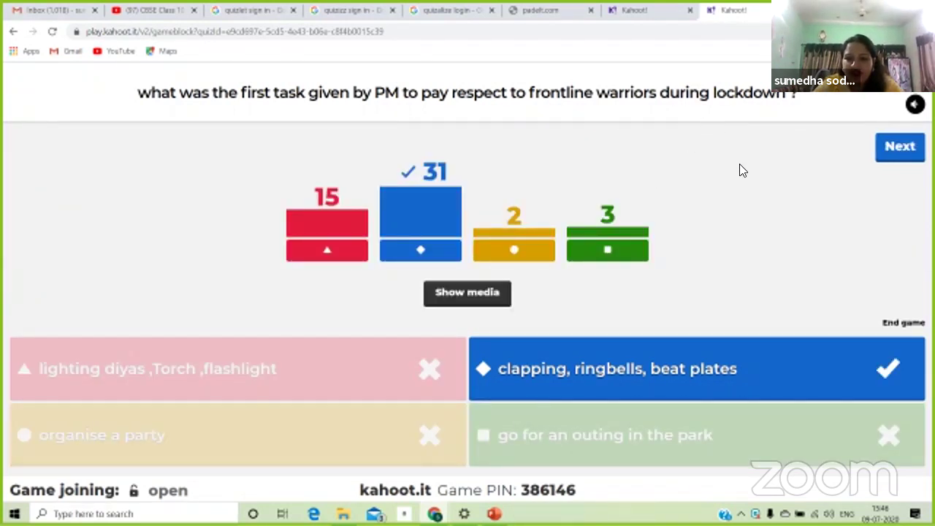
left_click(899, 149)
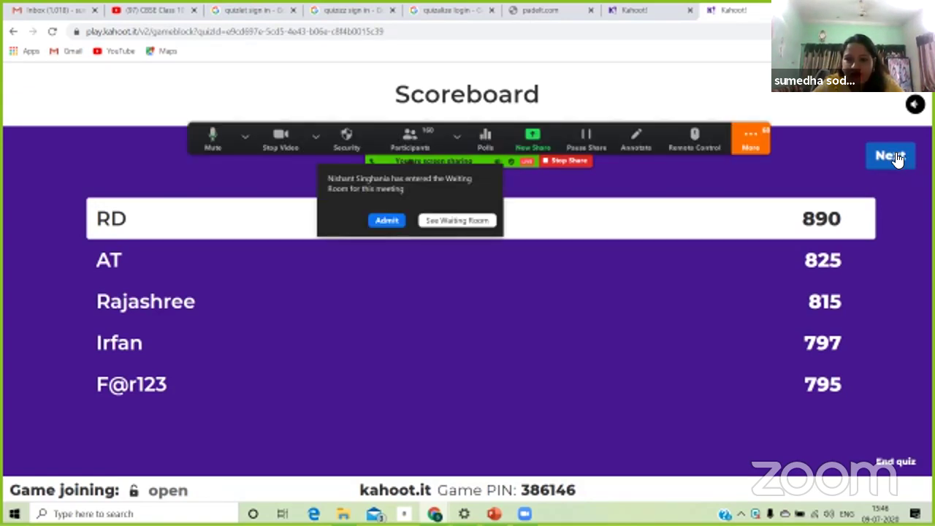
left_click(895, 159)
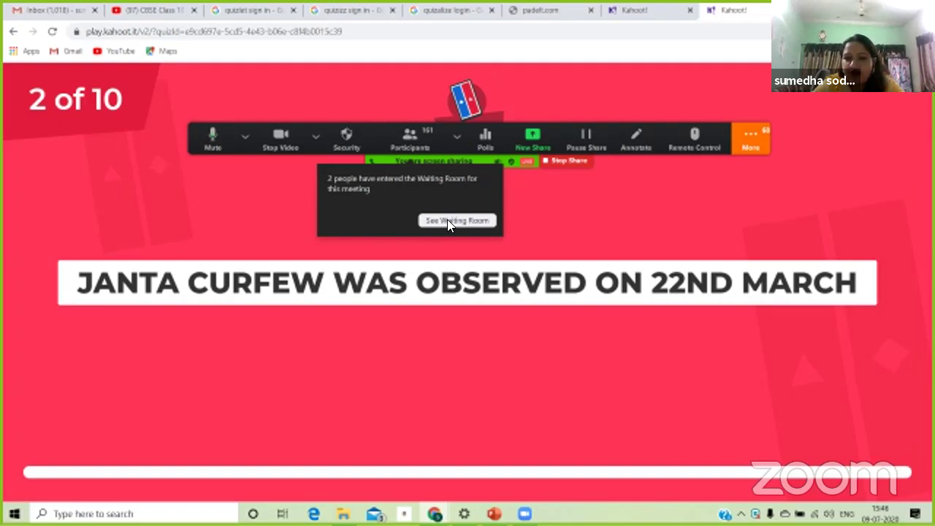
- Admit all waiting Zoom participants, then show the question 2 scoreboard led at 1907 points
left_click(448, 221)
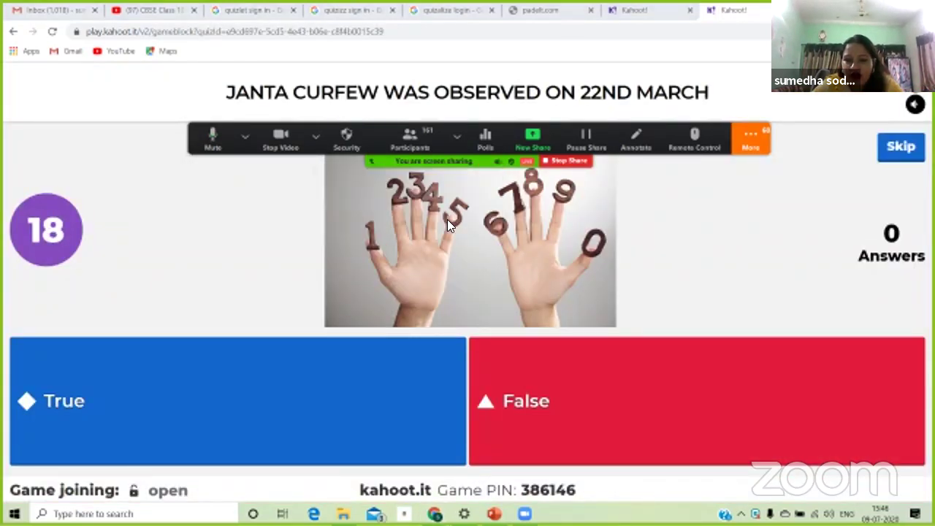
left_click(567, 173)
left_click(576, 155)
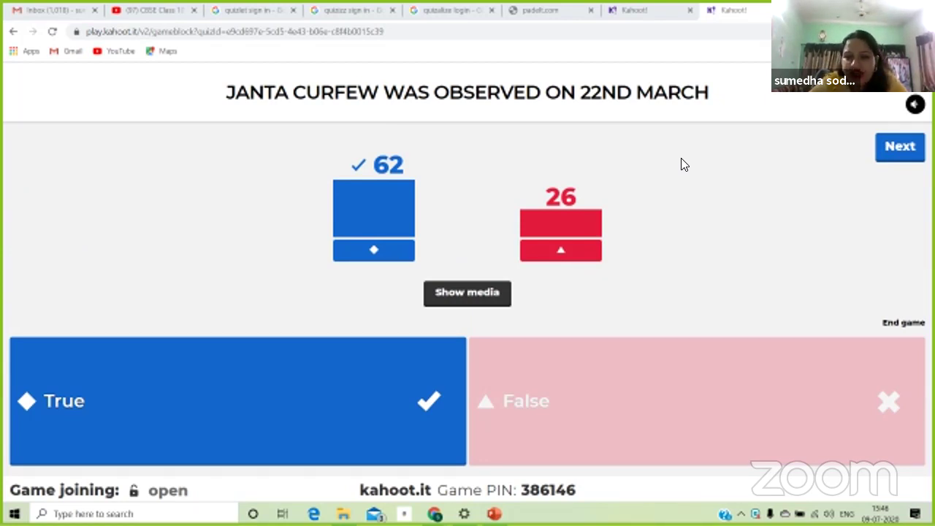
left_click(900, 149)
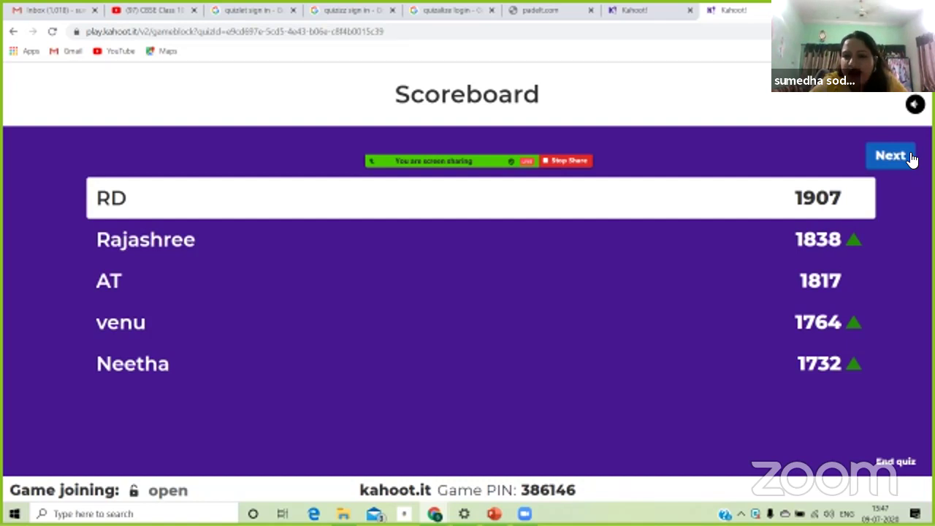
- Play question 3 on the diya-lighting date (5TH APRIL correct), show the scoreboard, and start question 4
left_click(903, 155)
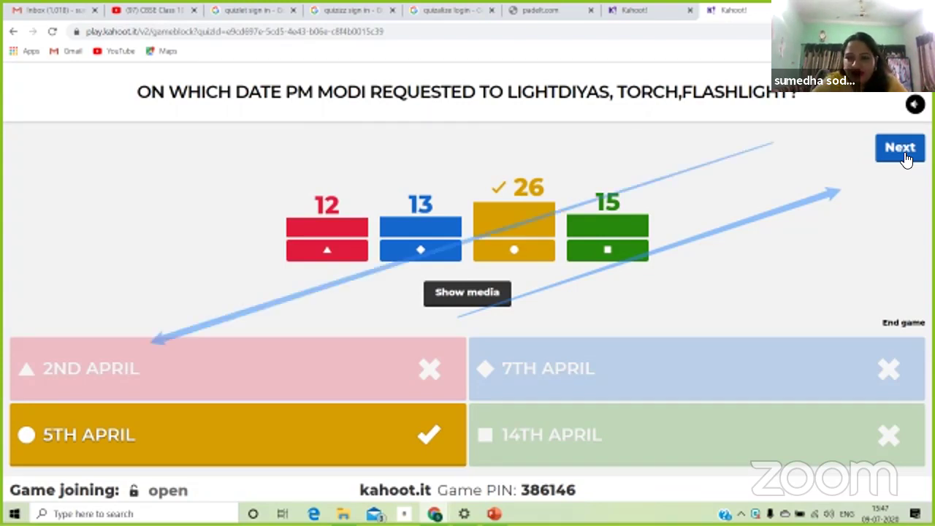
left_click(905, 155)
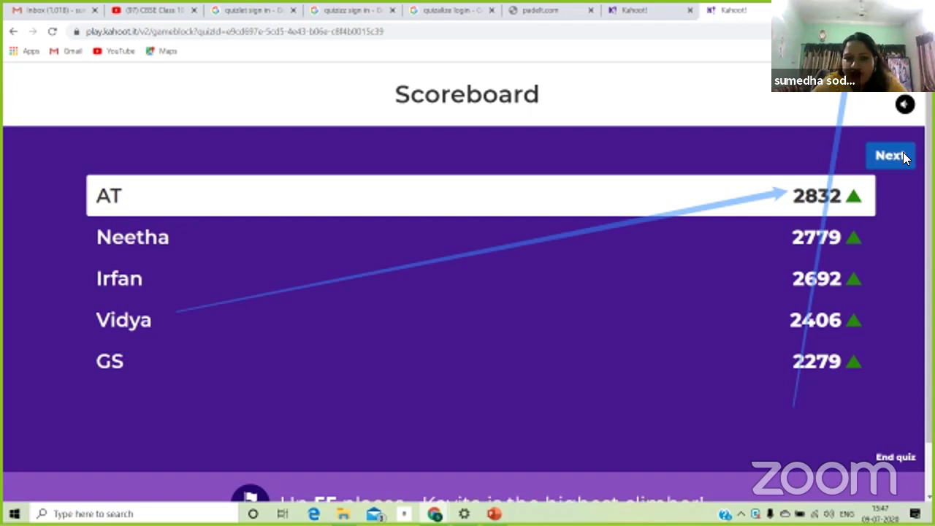
left_click(905, 158)
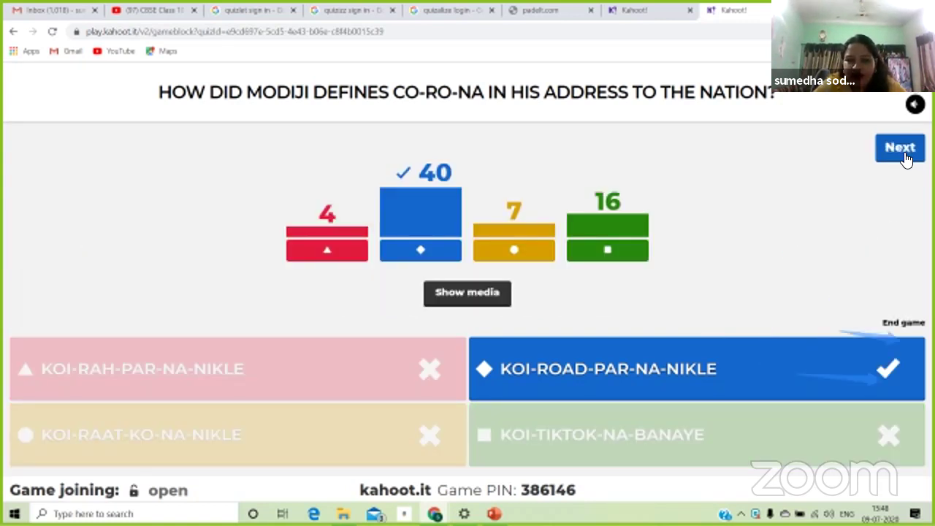
- Show the scoreboard after the three-zones question 4 (GREEN,RED,ORANGE correct) and move to question 5
left_click(900, 149)
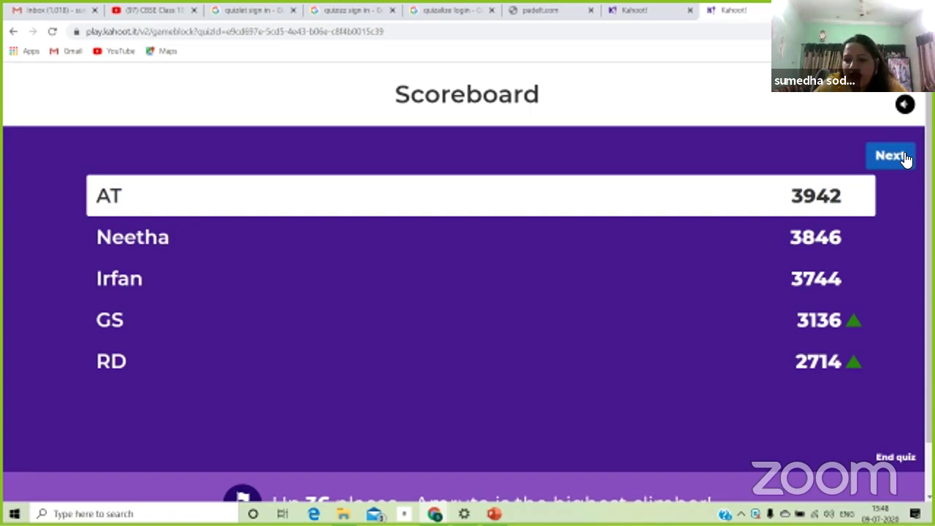
left_click(904, 158)
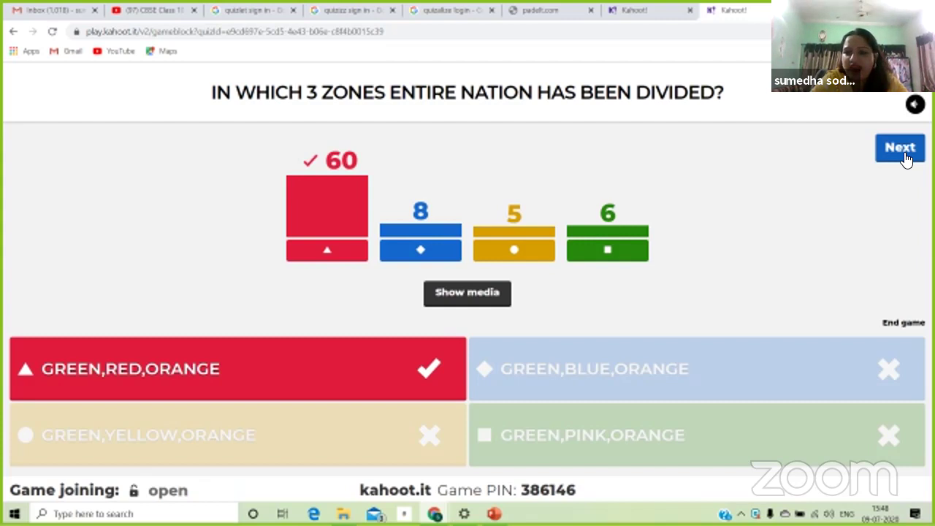
- Advance past questions 5 and 6 with their scoreboards into question 7, dismissing Zoom's waiting-room notice
left_click(906, 159)
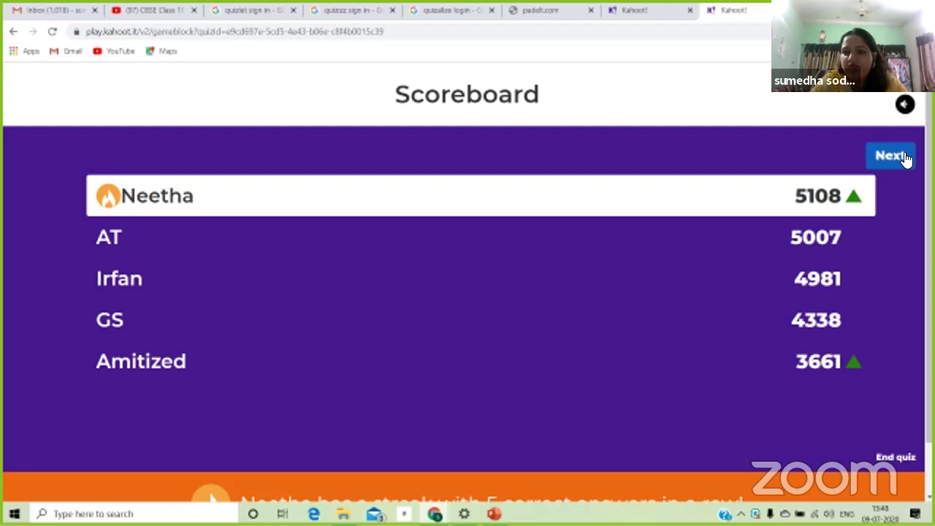
left_click(906, 159)
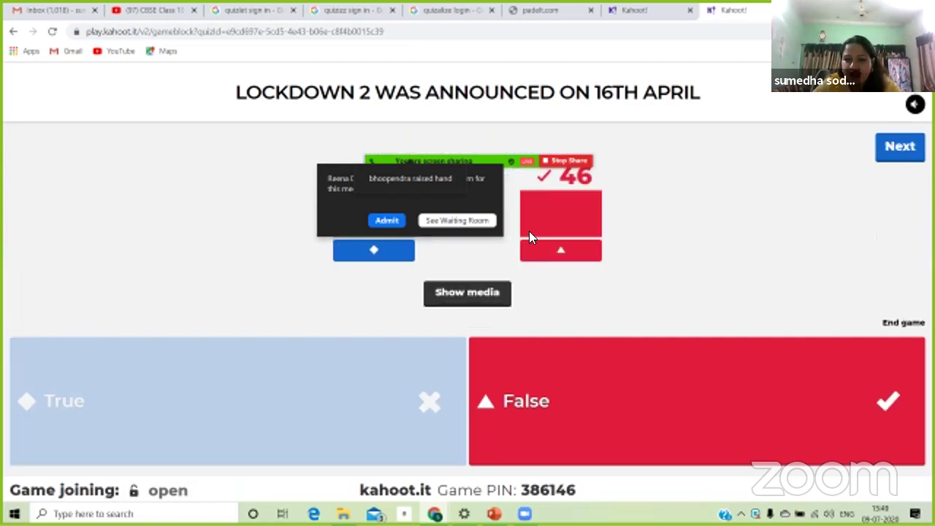
left_click(379, 222)
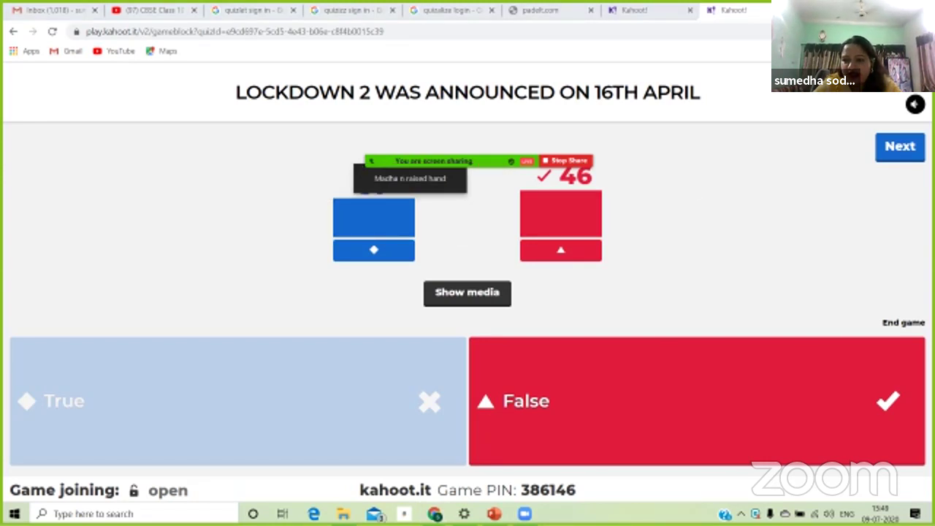
left_click(915, 153)
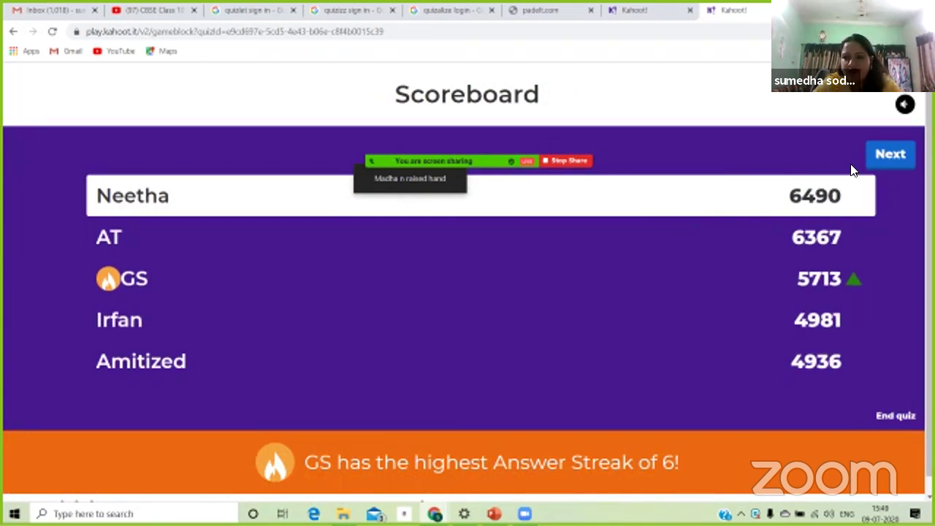
left_click(891, 156)
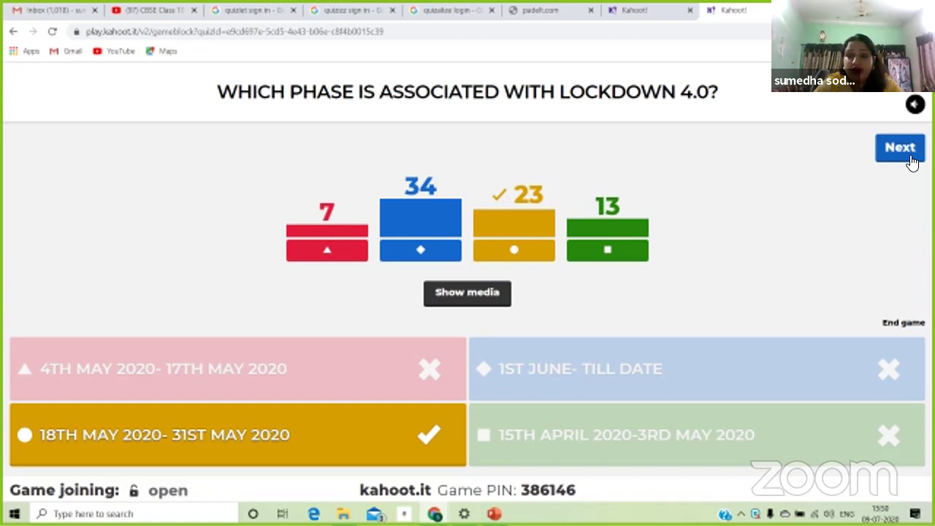
- Show scoreboards after questions 7 and 8, then start question 9 about Jalandhar
left_click(910, 156)
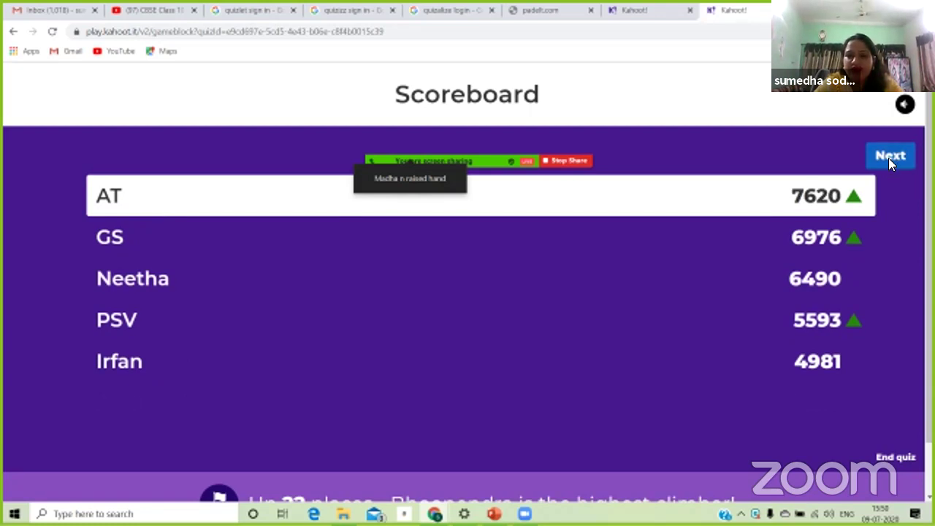
left_click(889, 159)
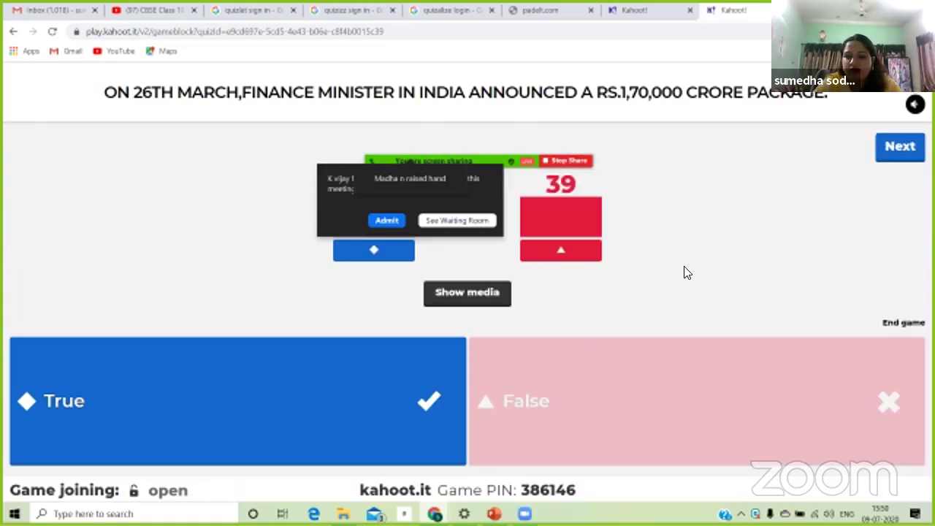
left_click(898, 149)
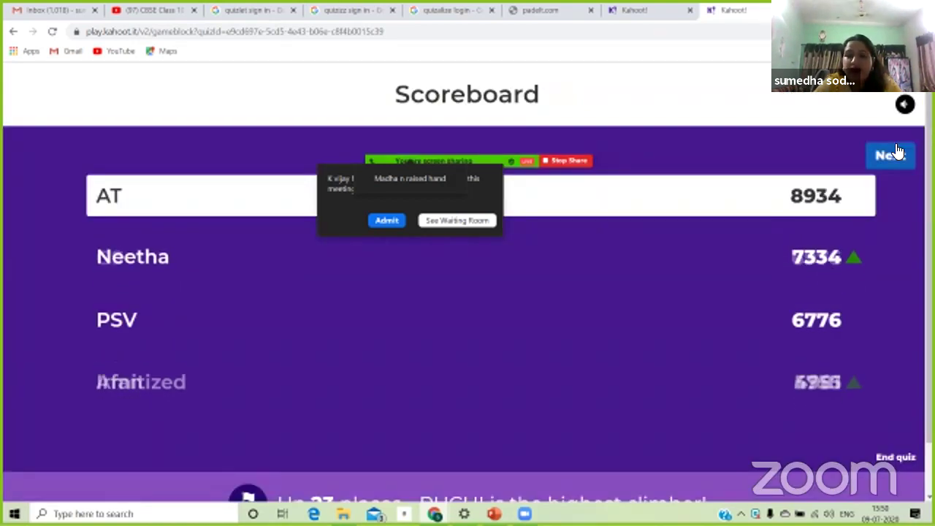
left_click(898, 150)
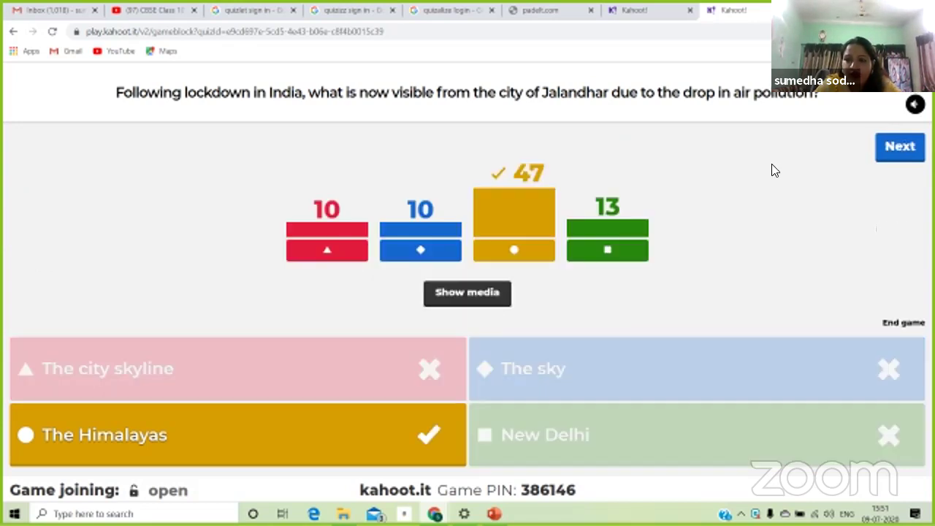
- Show the question 9 scoreboard, play final question 10, and end the game on the podium
left_click(900, 148)
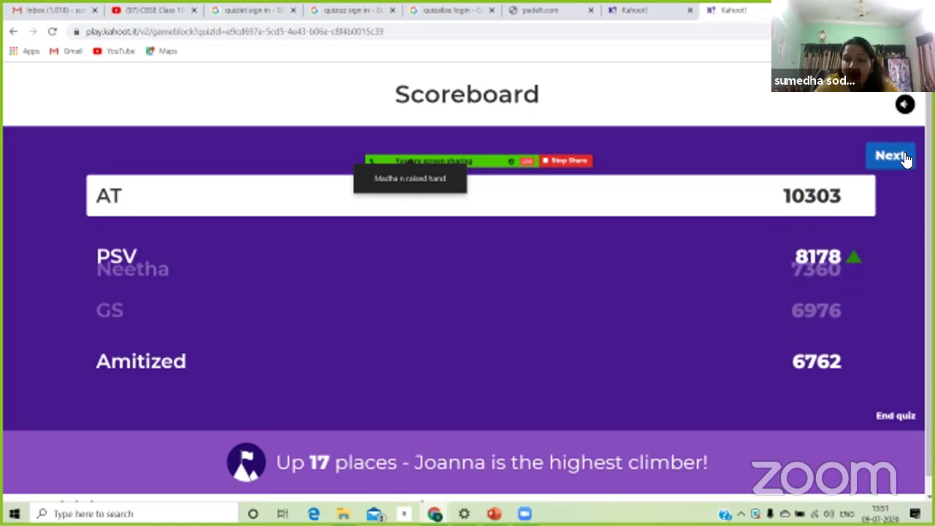
left_click(904, 157)
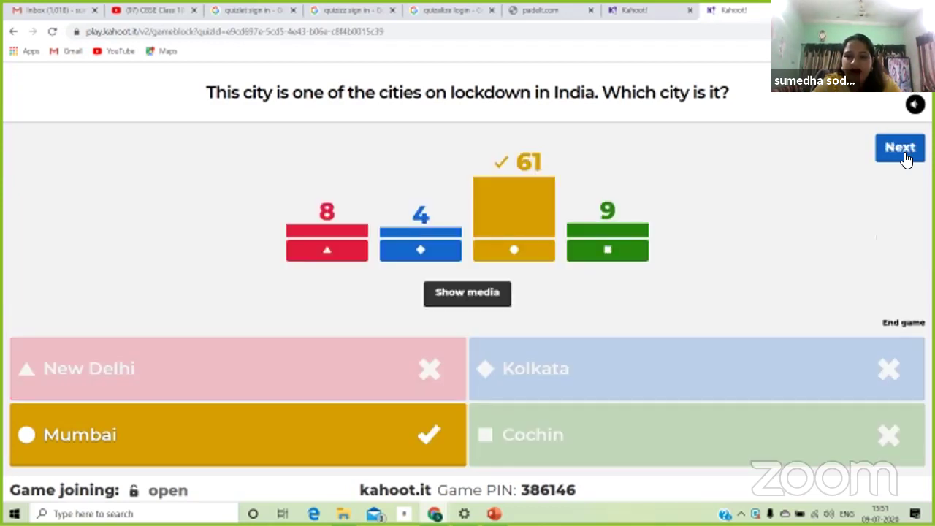
left_click(900, 149)
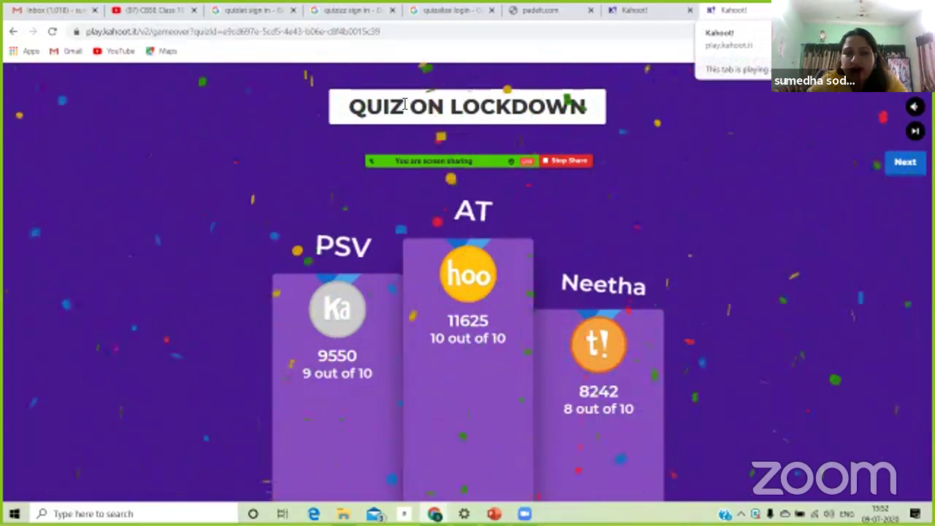
- Leave the finished game, confirm the exit, and switch to the QUIZ ON LOCKDOWN details tab
left_click(12, 32)
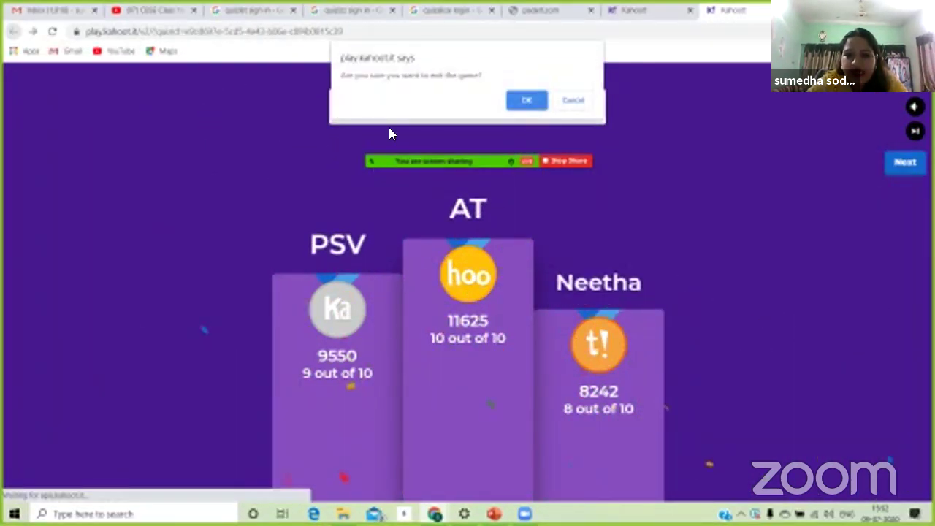
left_click(528, 100)
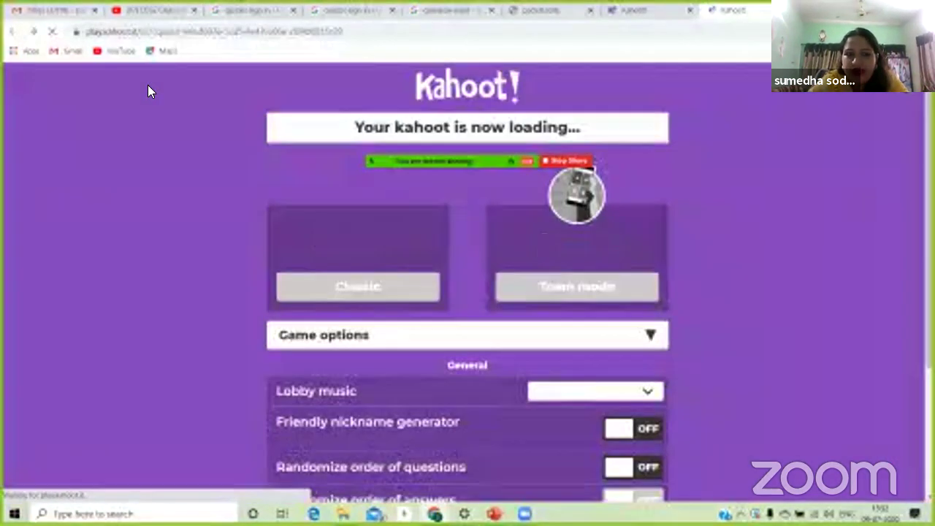
left_click(645, 16)
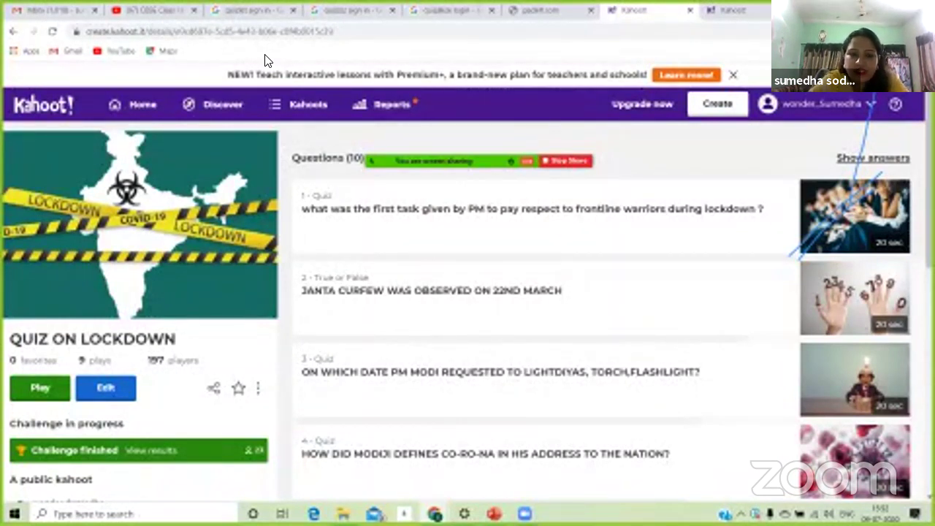
- Browse the Discover kahoots, admitting the Zoom waiting participant, and open Our Solar System
left_click(231, 104)
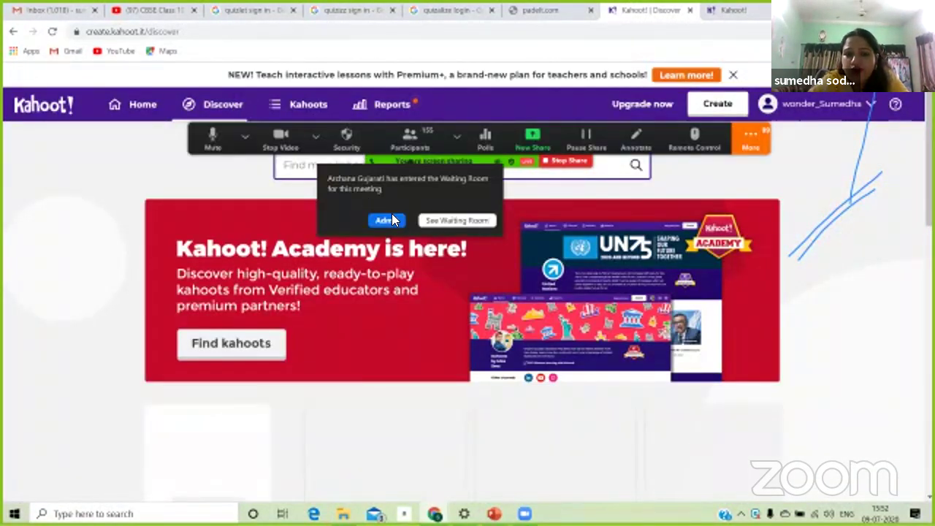
left_click(389, 220)
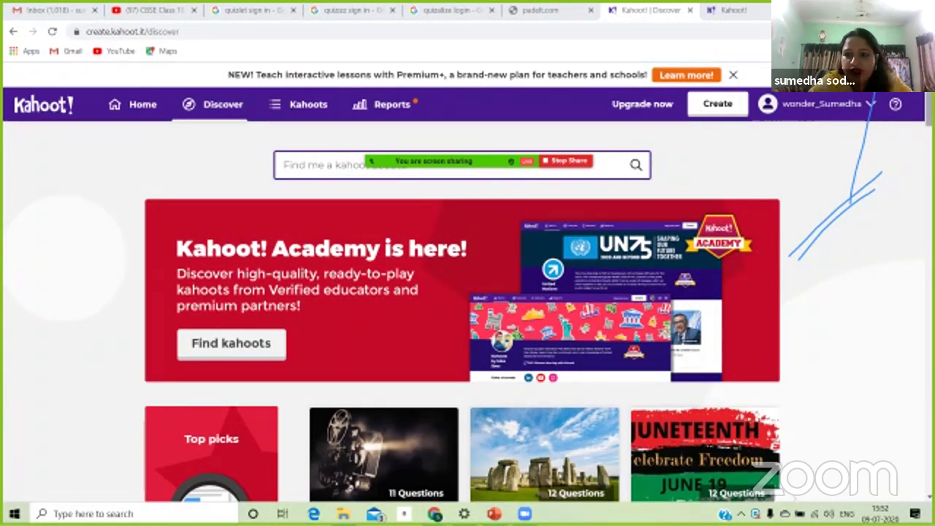
scroll(462, 315, "down", 2)
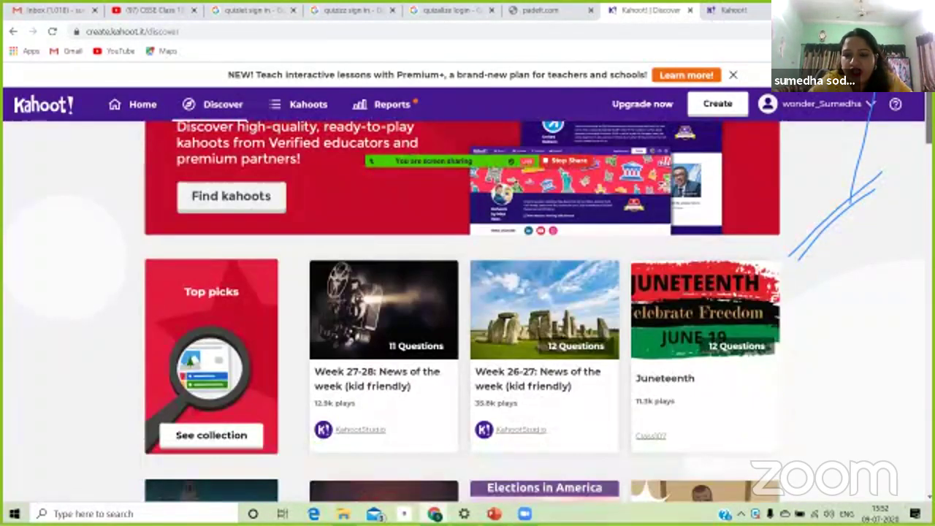
scroll(461, 314, "down", 5)
scroll(461, 314, "down", 3)
scroll(462, 314, "down", 5)
scroll(462, 314, "down", 3)
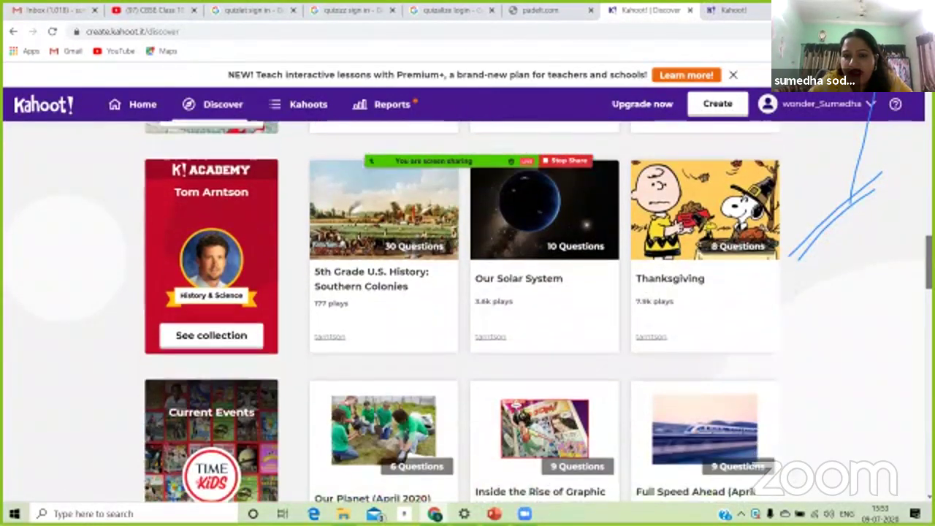
scroll(462, 314, "down", 4)
scroll(462, 314, "up", 5)
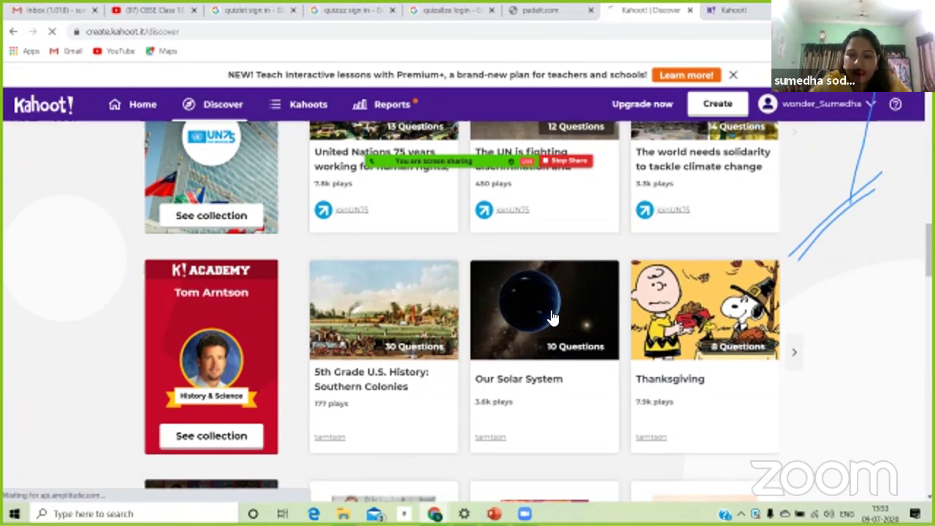
left_click(553, 316)
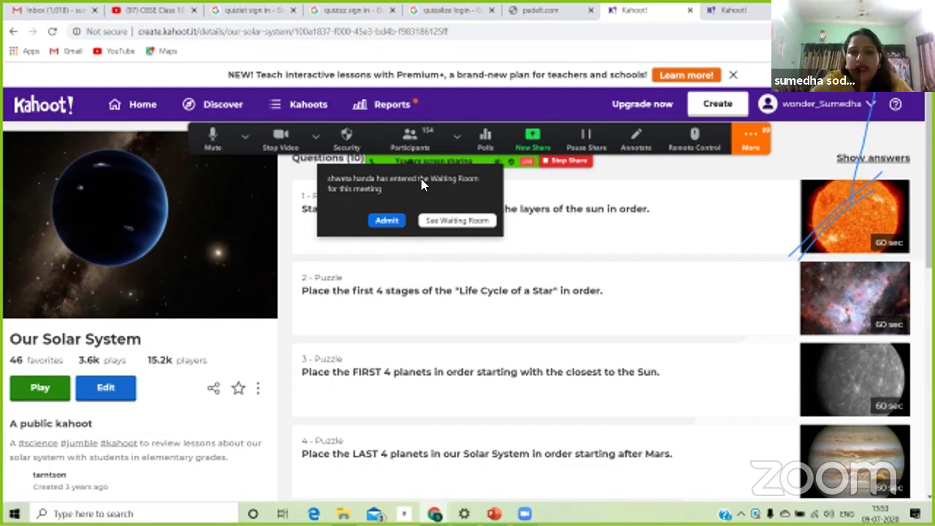
- Go to the Reports page from the top navigation bar
left_click(394, 103)
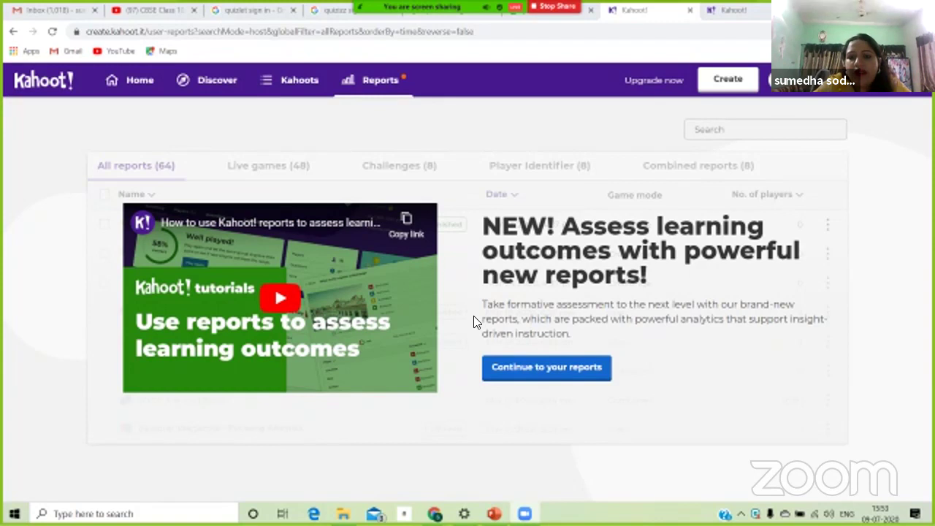
- Skip the reports intro, open the latest QUIZ ON LOCKDOWN report, and scroll through its Summary
left_click(526, 380)
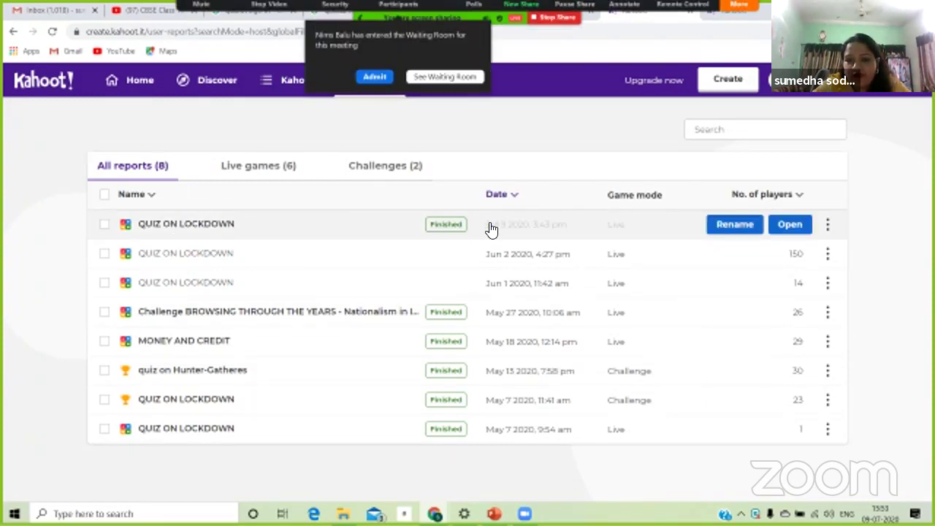
left_click(789, 225)
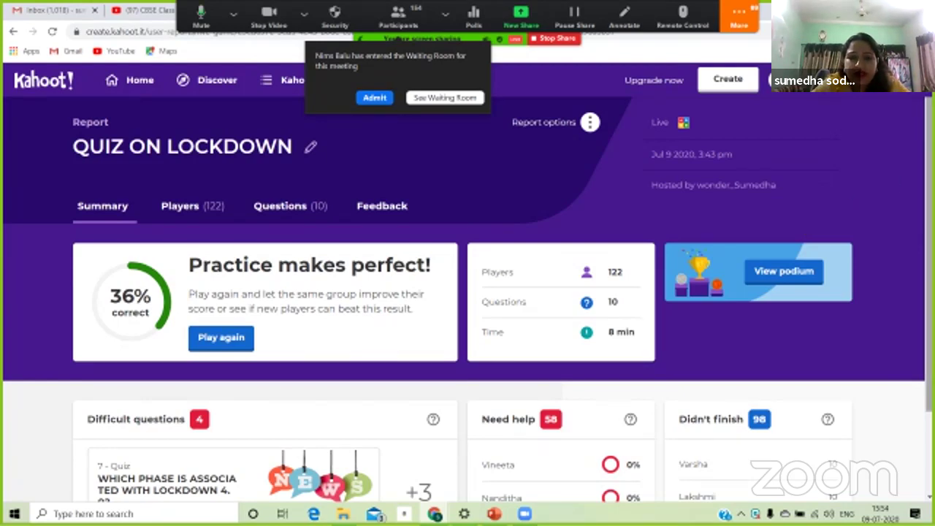
scroll(467, 292, "down", 1)
scroll(468, 292, "down", 2)
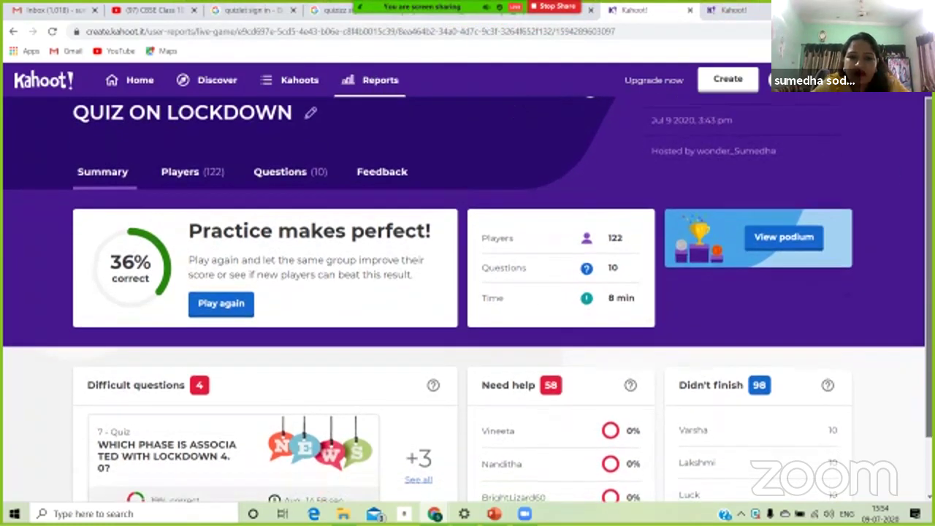
scroll(467, 292, "down", 1)
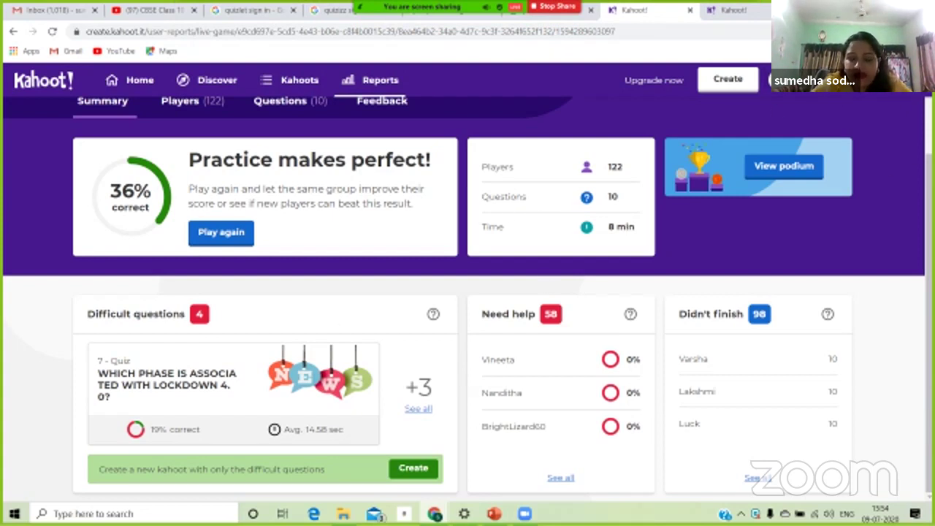
scroll(597, 194, "up", 3)
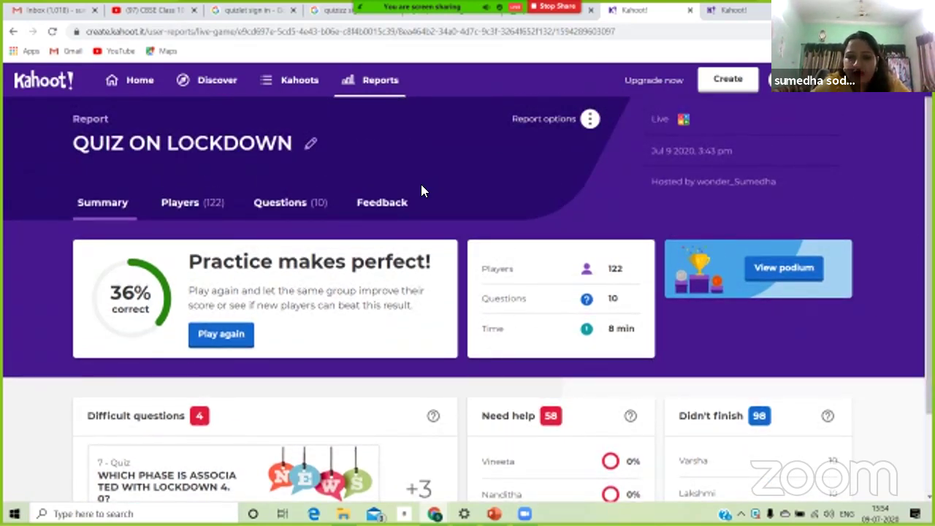
- Check the empty Feedback tab and Report options, then close both Kahoot browser tabs
left_click(373, 206)
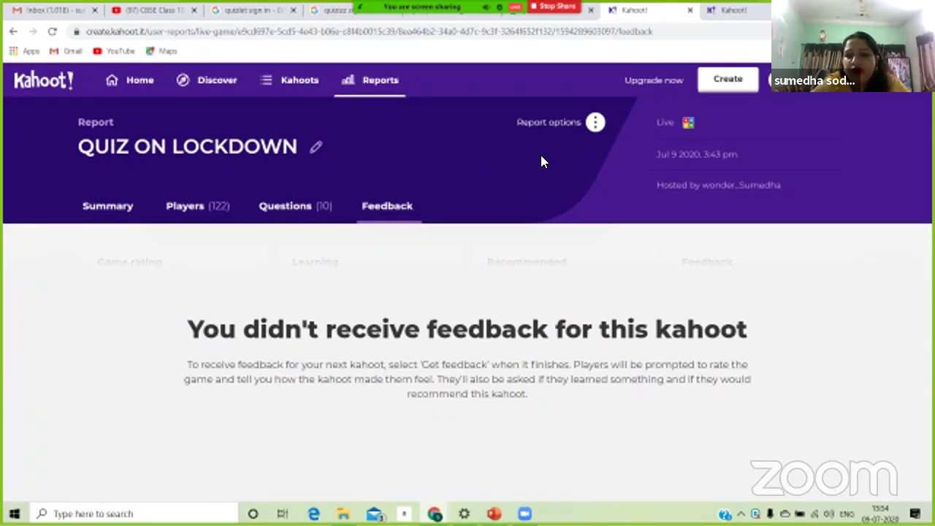
left_click(596, 122)
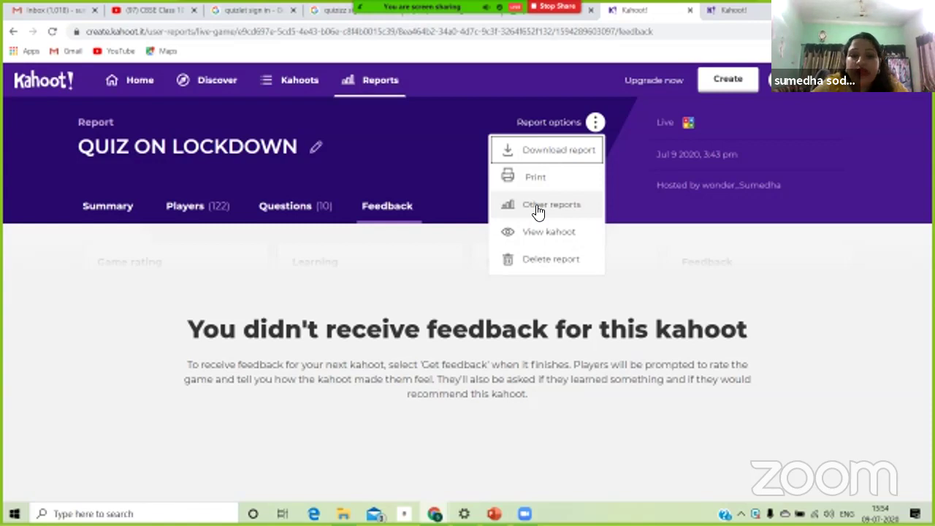
left_click(420, 179)
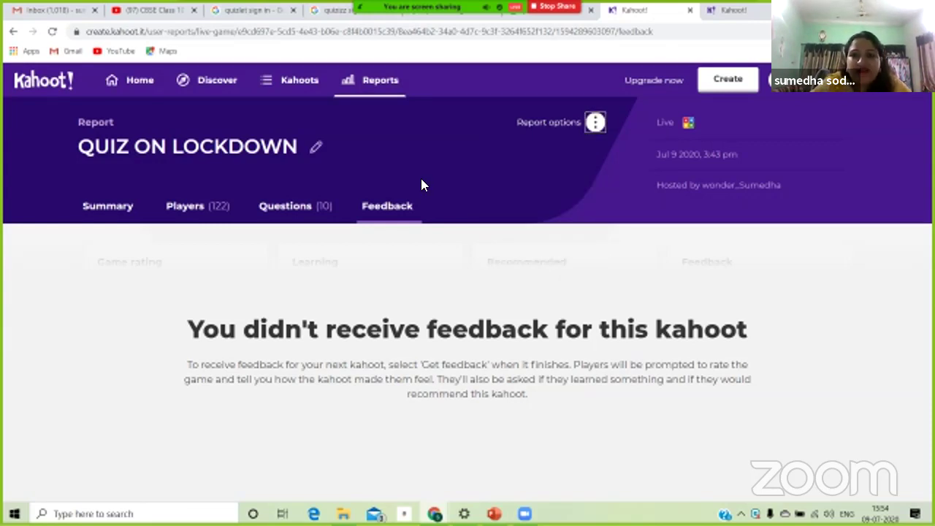
left_click(691, 13)
left_click(691, 11)
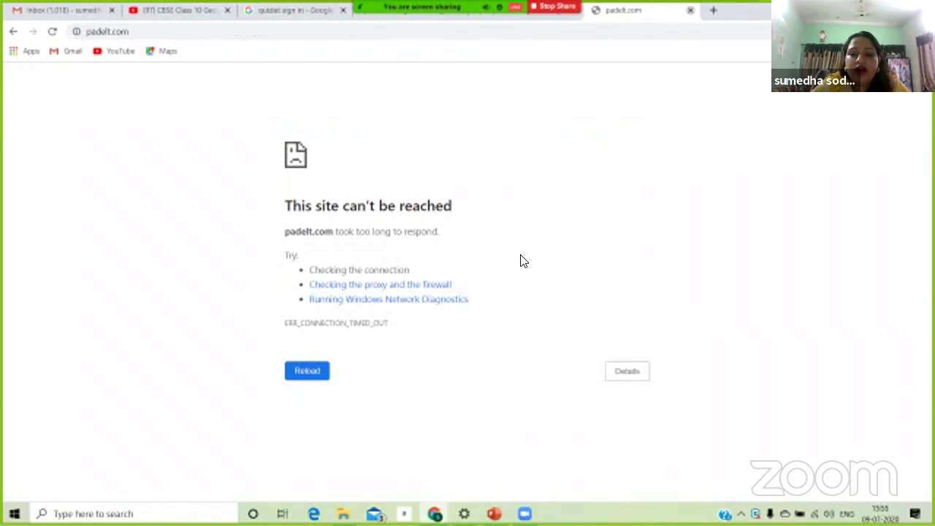
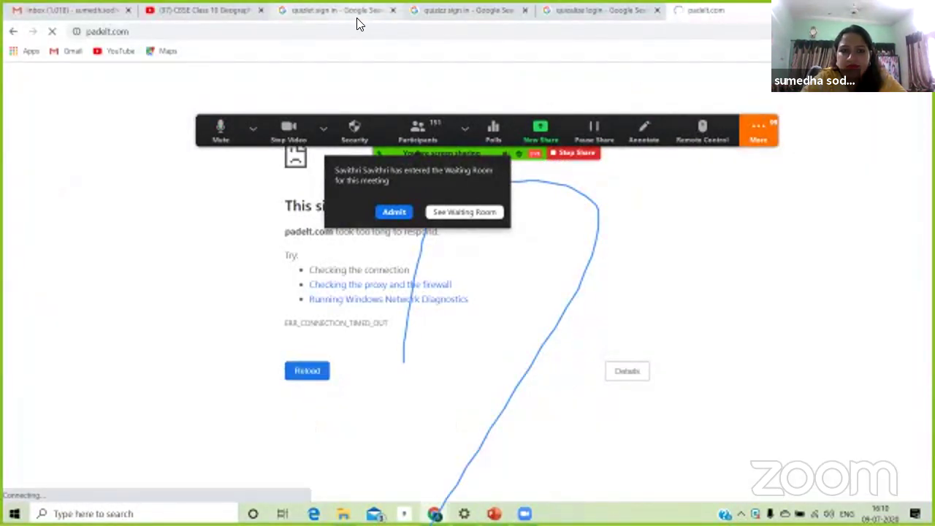
- Open the 'Log in to Quizlet | Quizlet' page from the 'quizlet sign in' search results
left_click(357, 17)
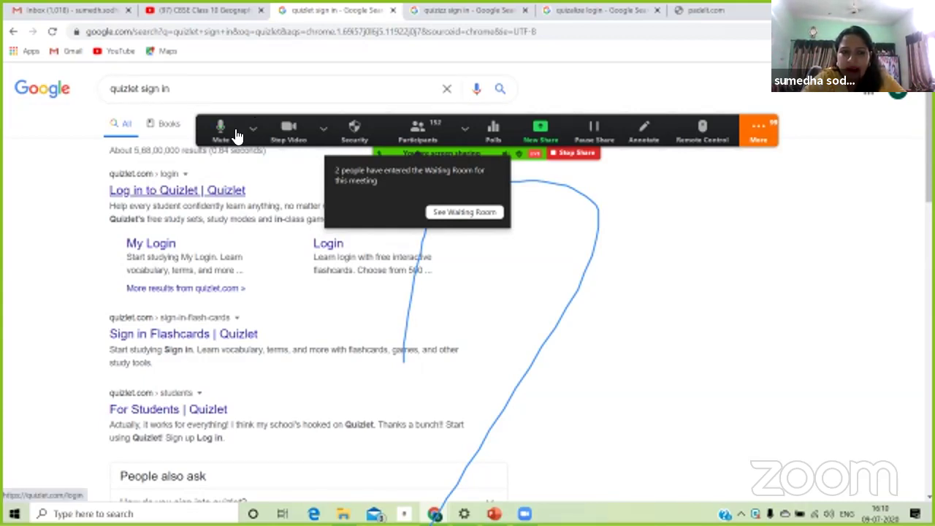
left_click(142, 194)
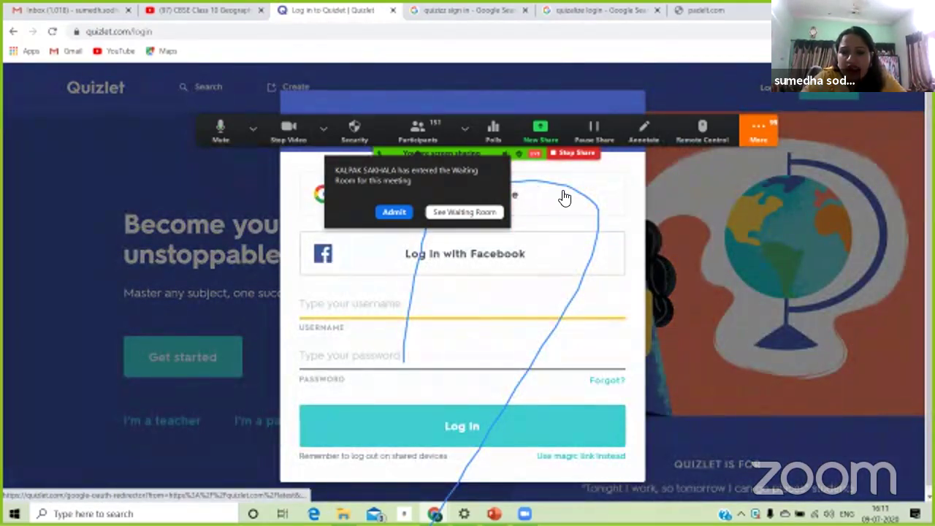
- Dismiss the Zoom waiting-room notification and close the participants list
left_click(395, 212)
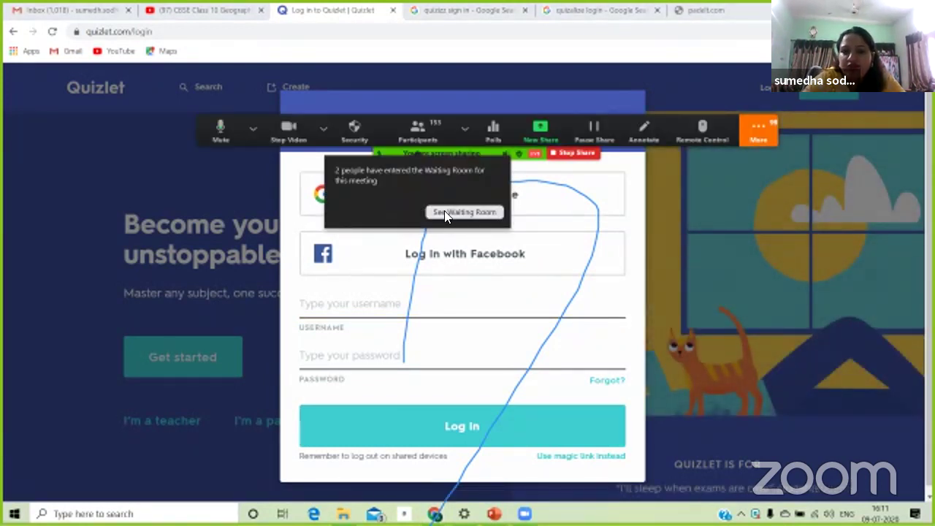
left_click(446, 213)
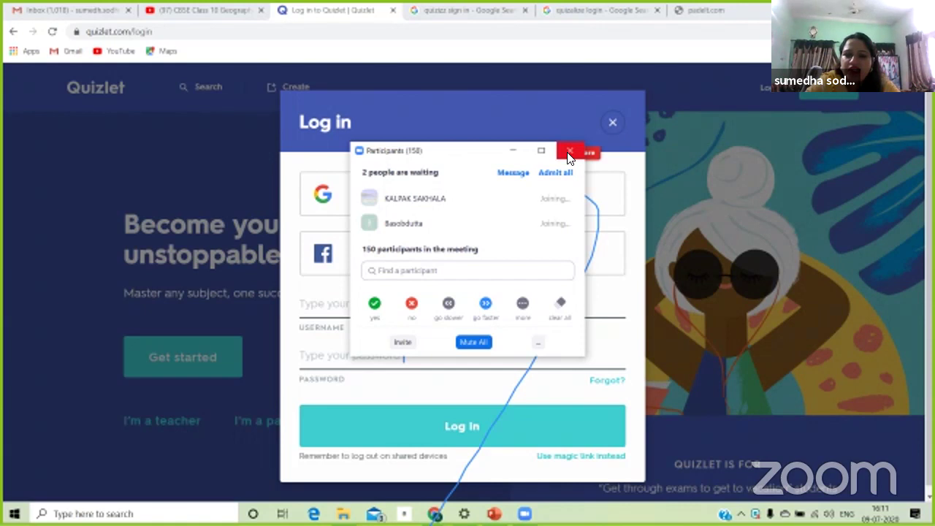
left_click(569, 152)
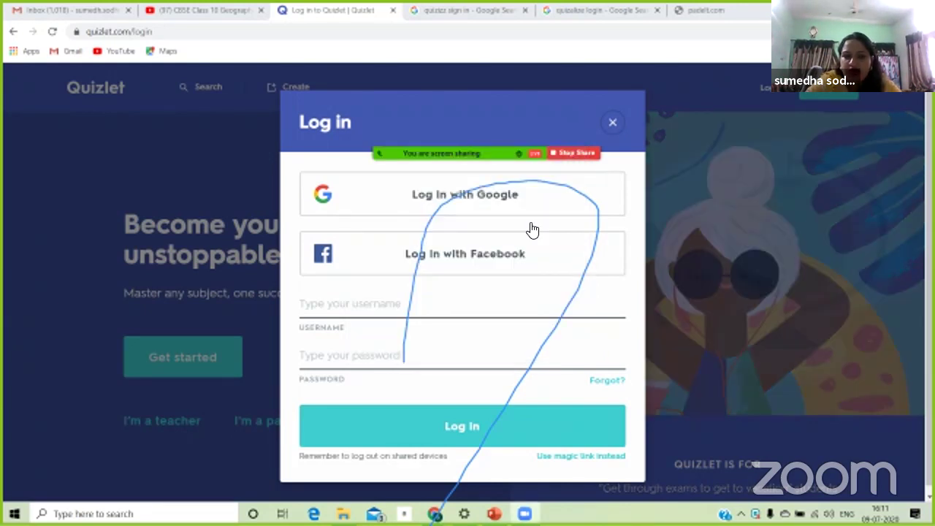
- Enter the account e-mail as username and the account password, then submit the Quizlet login
left_click(361, 305)
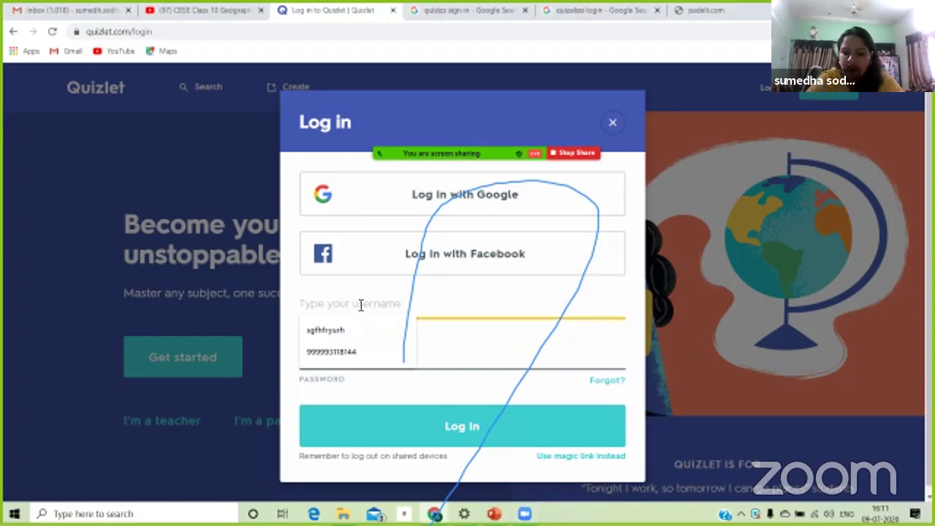
type("TE")
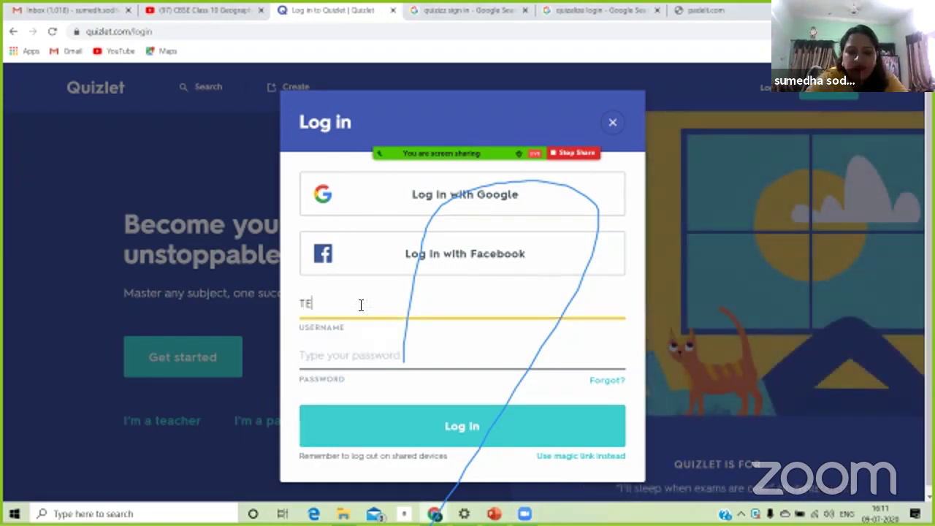
key("BackSpace")
key("BackSpace")
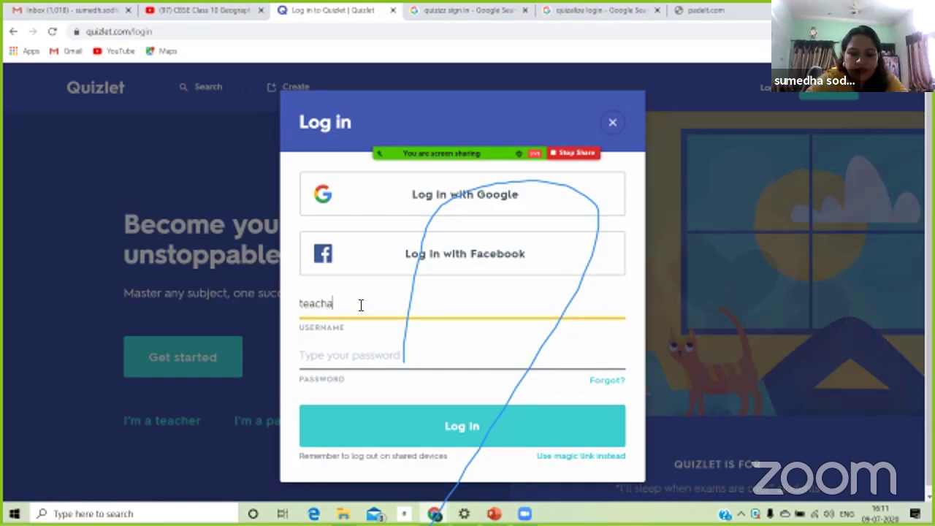
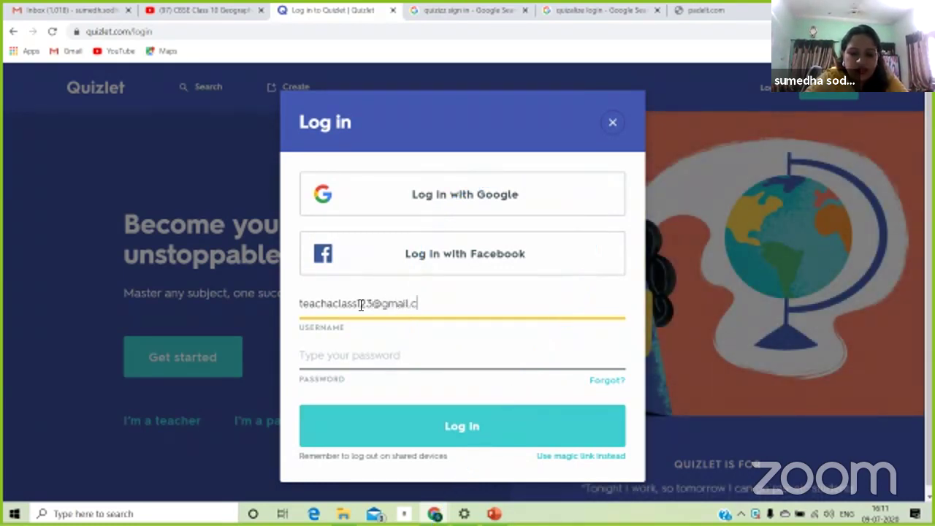
left_click(357, 358)
type("***")
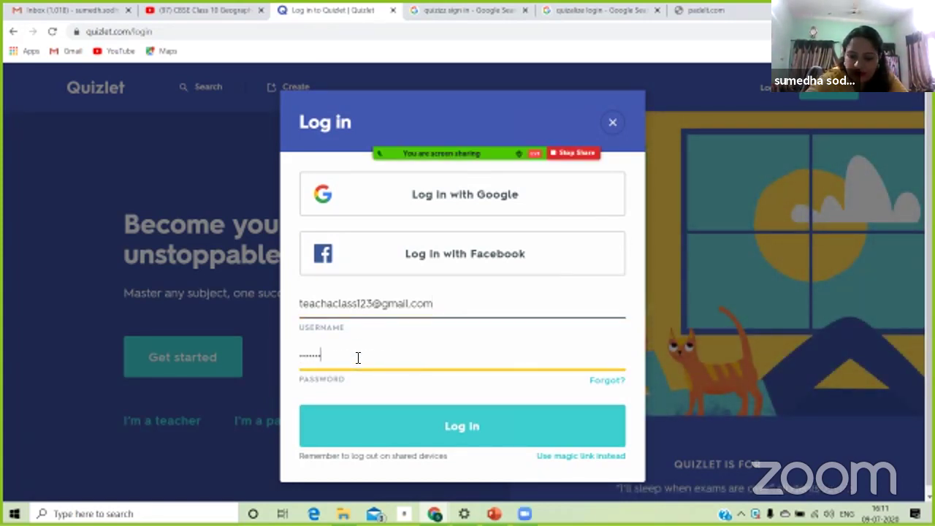
type("**")
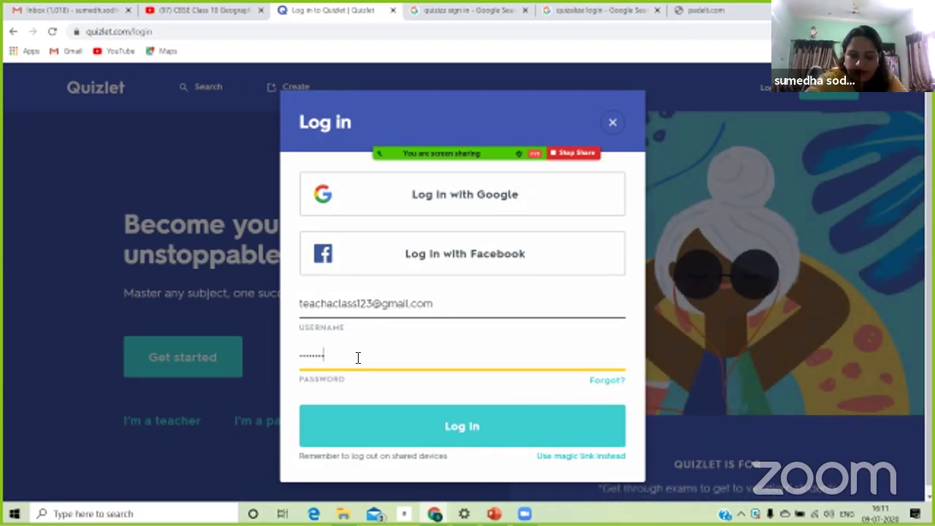
type("***")
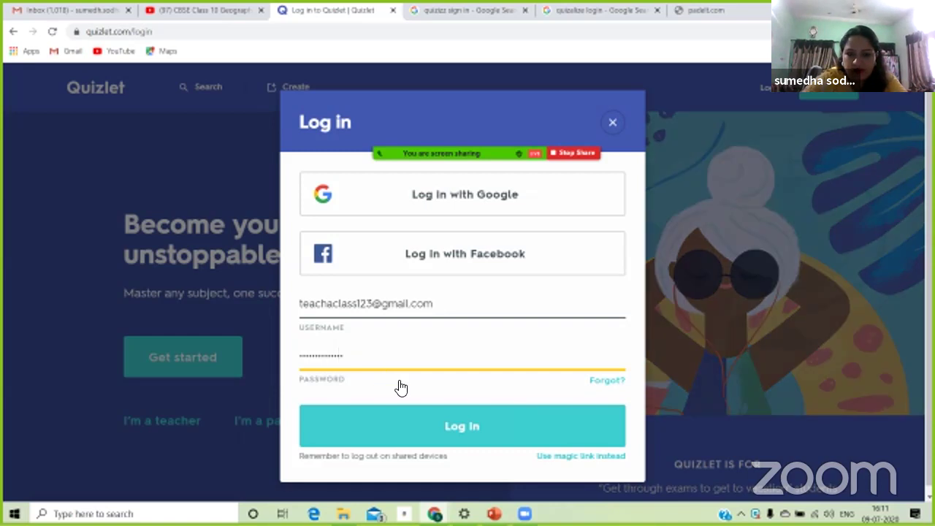
left_click(453, 428)
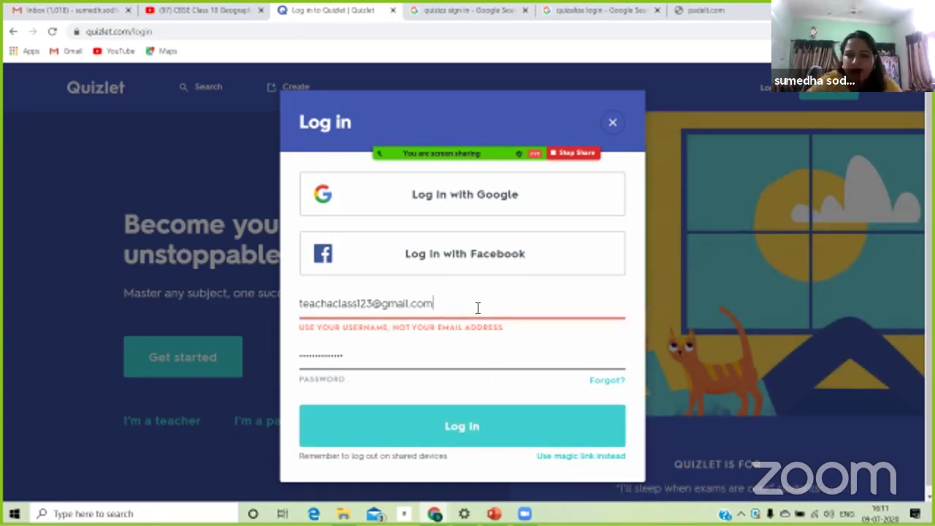
- Shorten the rejected username, retry the login, then switch to 'Log in with Google'
left_click(478, 308)
key("BackSpace")
key("BackSpace")
key("BackSpace")
key("BackSpace")
key("BackSpace")
key("BackSpace")
key("BackSpace")
key("BackSpace")
key("BackSpace")
key("BackSpace")
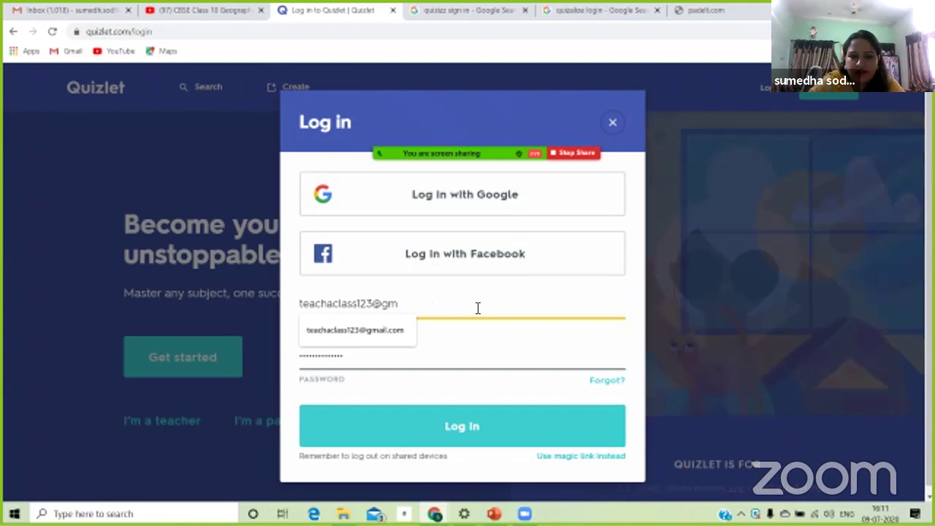
left_click(469, 427)
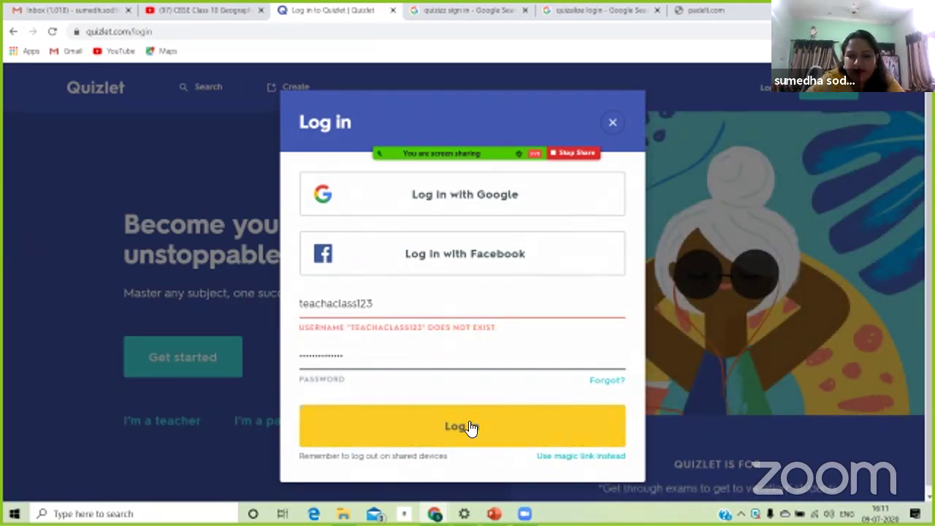
left_click(468, 426)
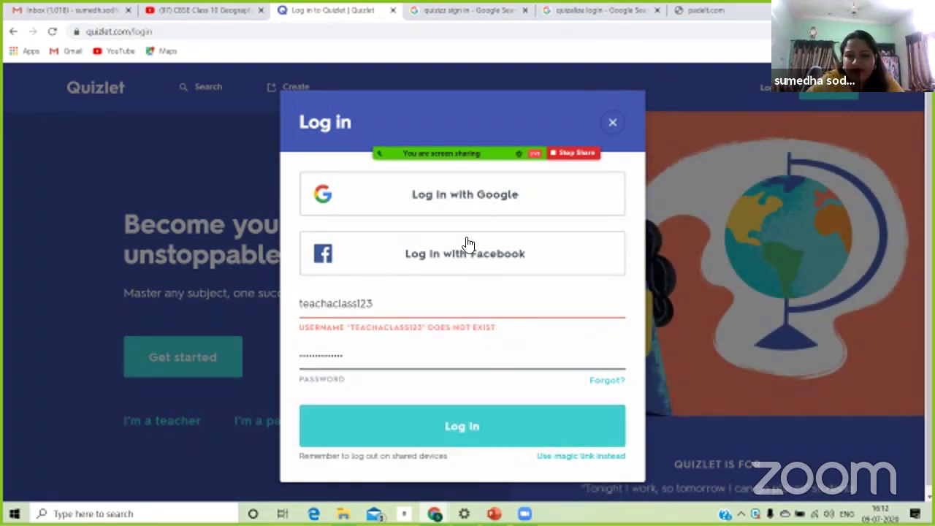
left_click(487, 192)
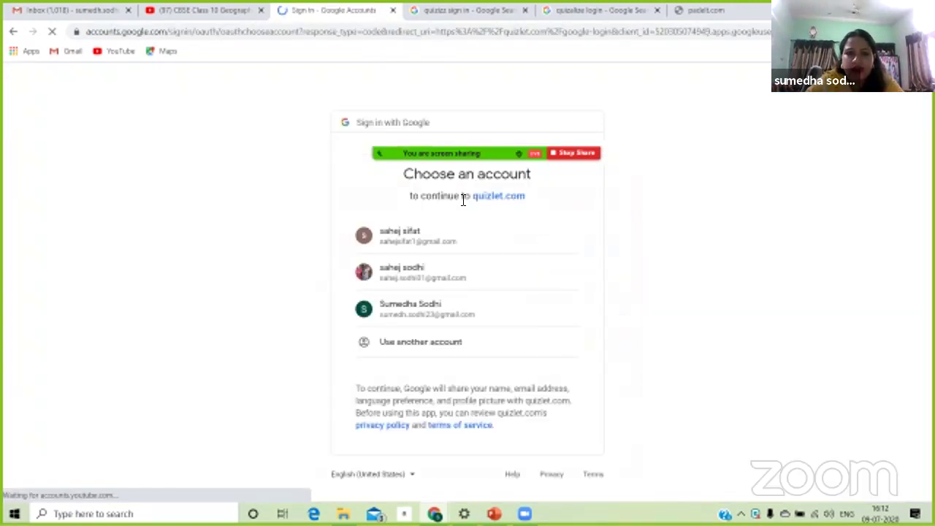
- Choose the saved Google account to continue to quizlet.com
left_click(422, 317)
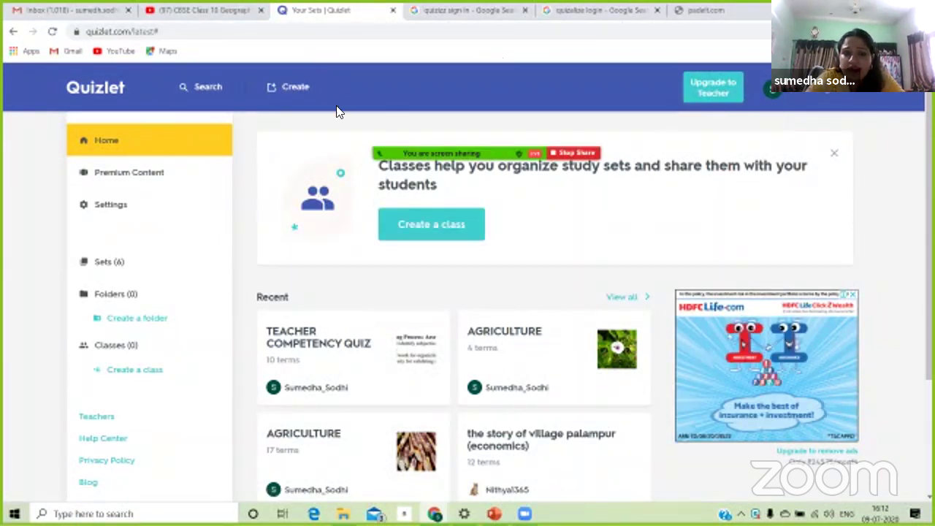
- Start a new study set, closing the Quizlet Teacher upgrade tab and moving Zoom's toolbar aside
left_click(295, 86)
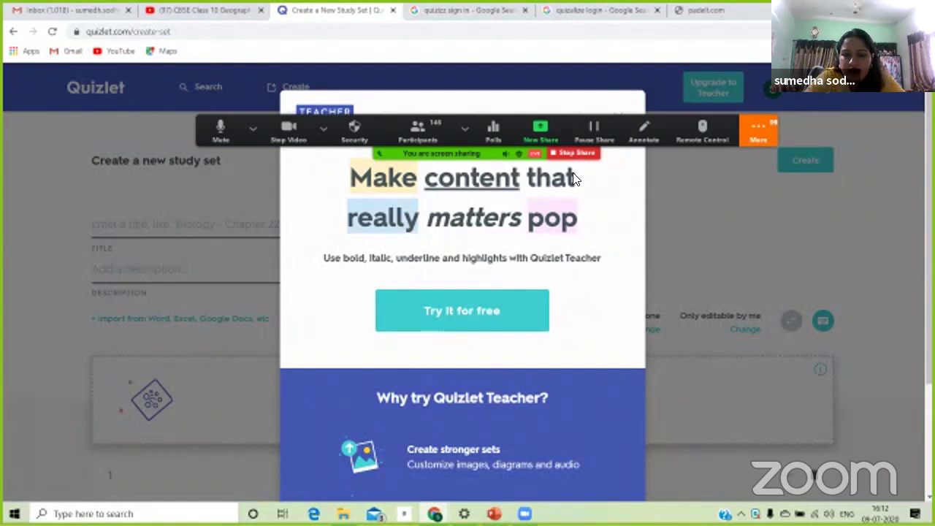
left_click(475, 322)
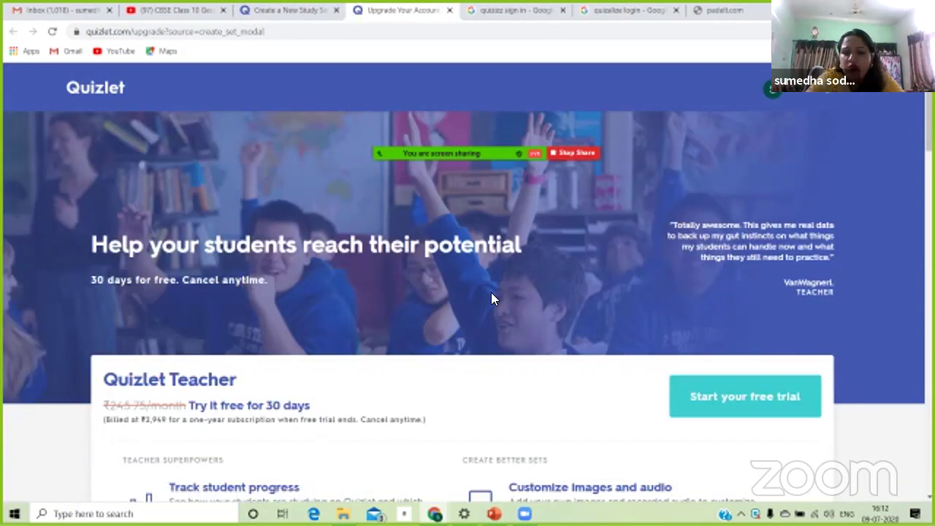
left_click(449, 10)
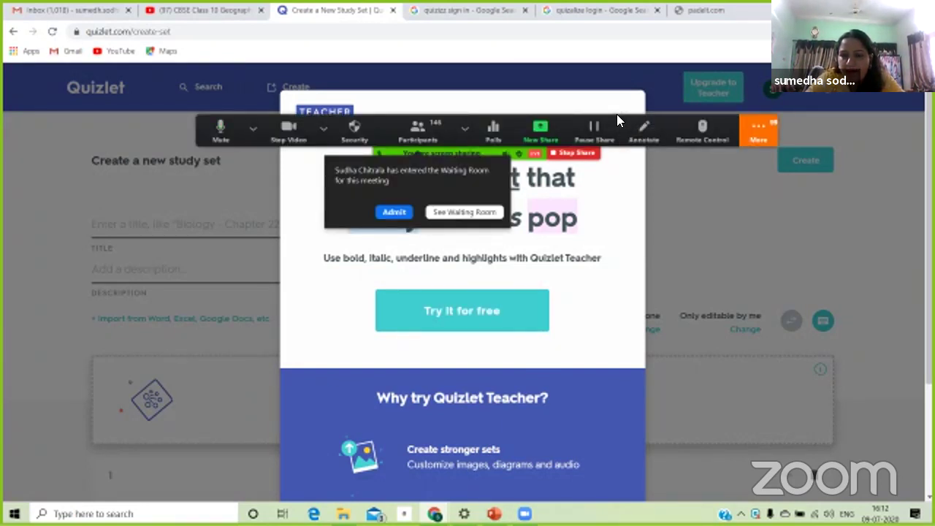
left_click_drag(625, 117, 623, 64)
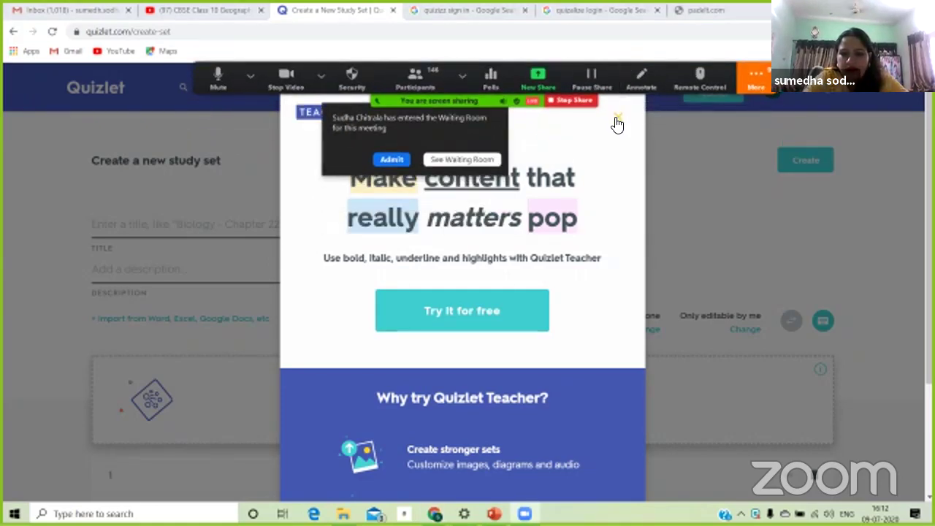
- Give the new set the title AGRICULTURE and the description CLASS X QUIZ
left_click(618, 121)
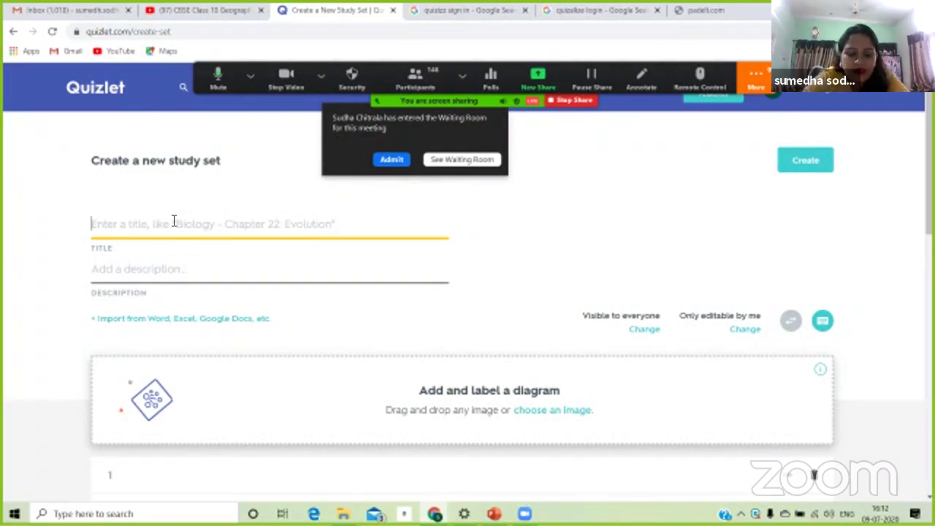
type("A")
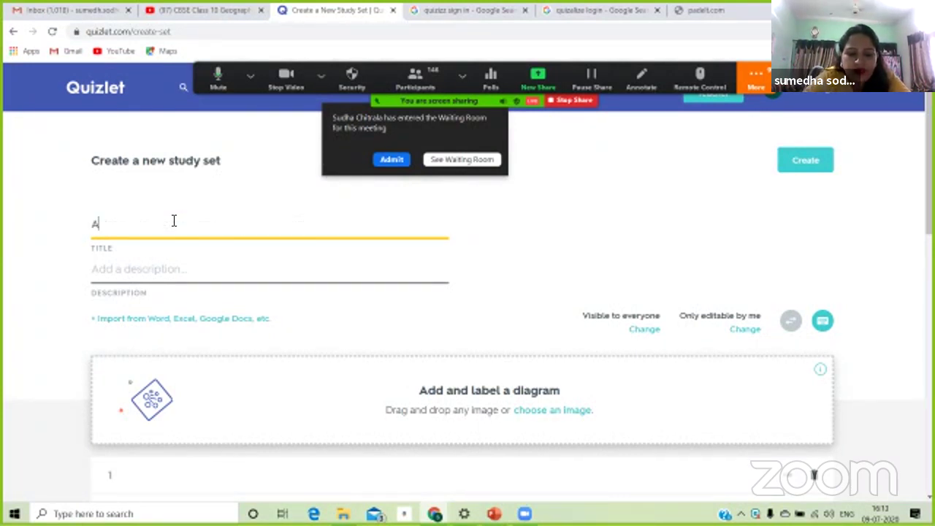
type("GRICULTURE")
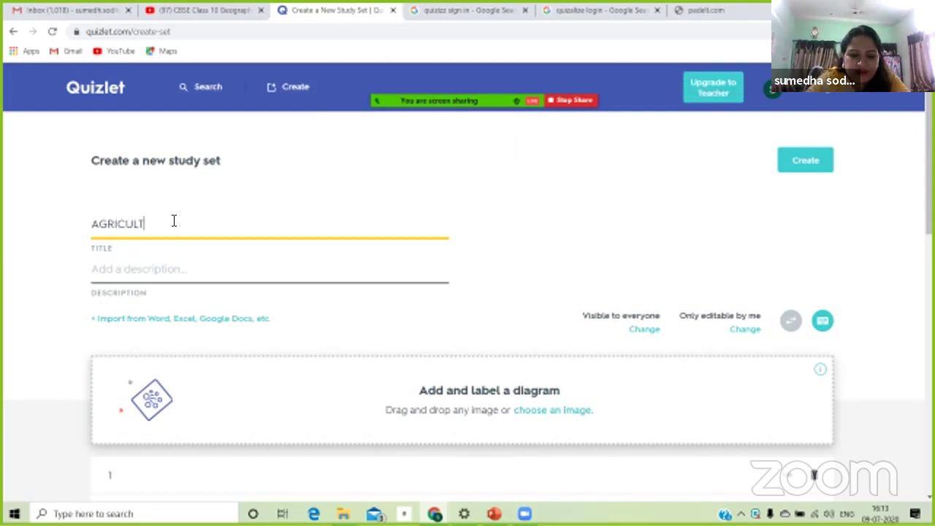
left_click(158, 273)
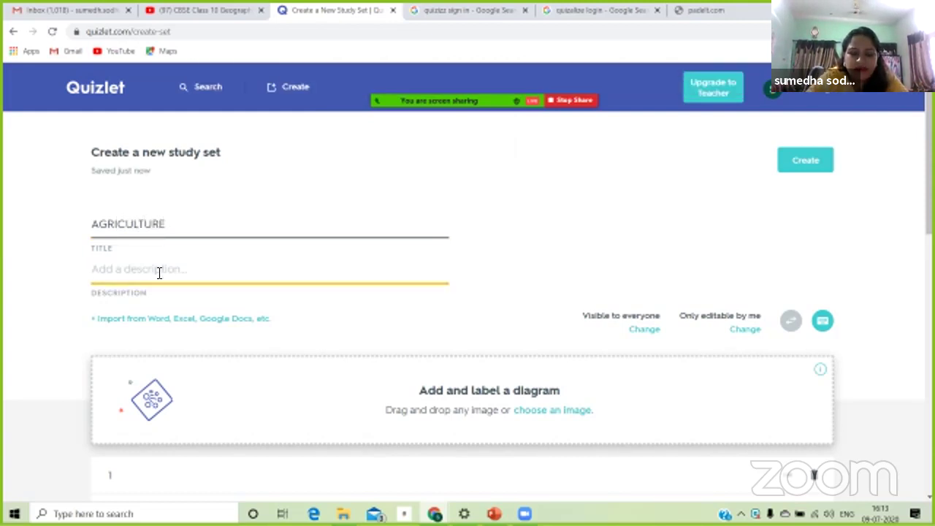
type("CLASS X")
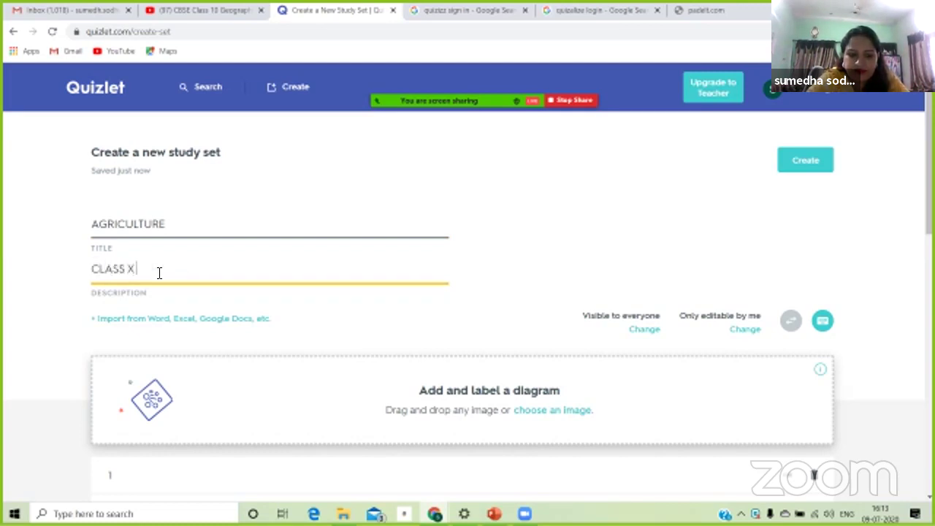
type(" QUIZ")
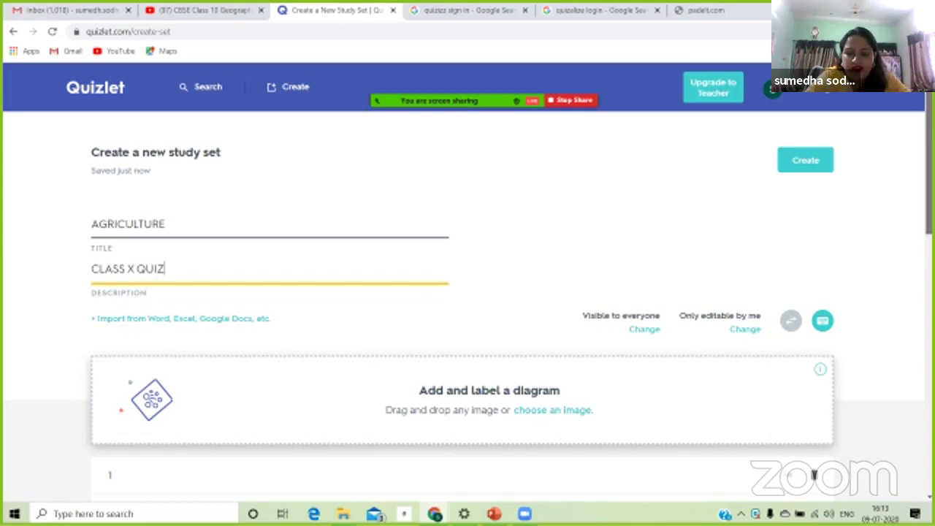
scroll(467, 292, "down", 4)
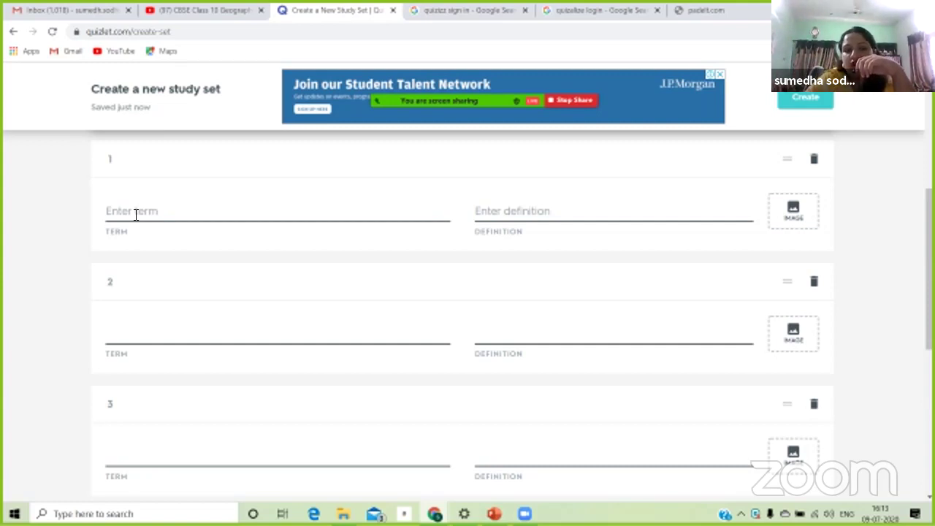
- Fill card 1 with 'agriculture', its suggested crops-and-livestock definition, and a farming picture
left_click(136, 214)
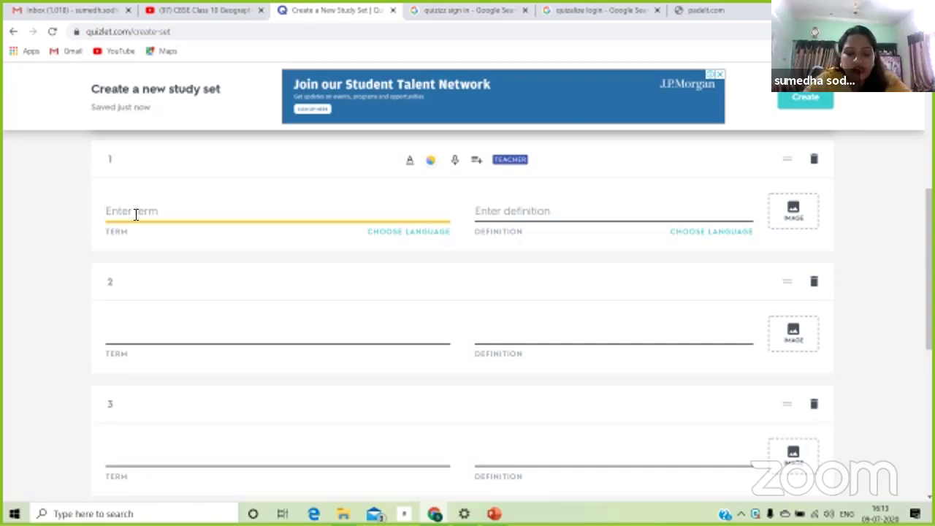
type("agric")
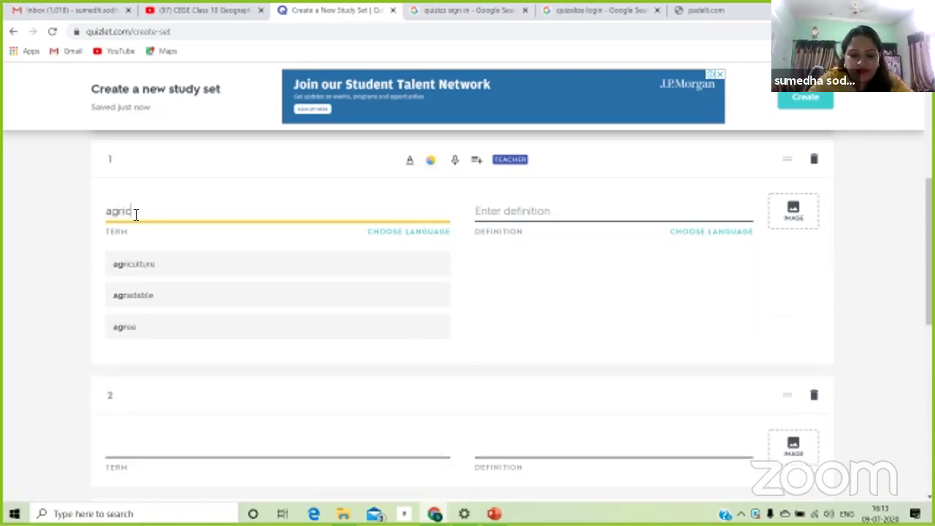
type("ulture")
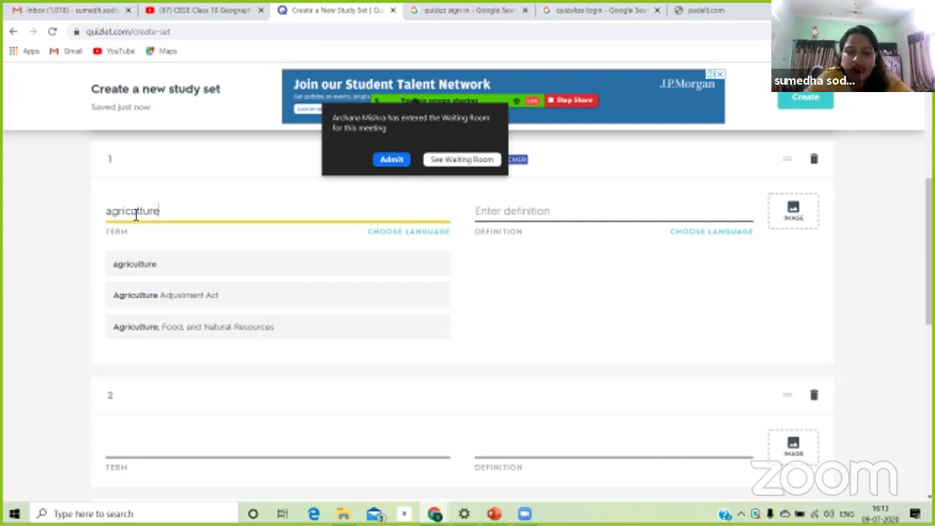
left_click(135, 270)
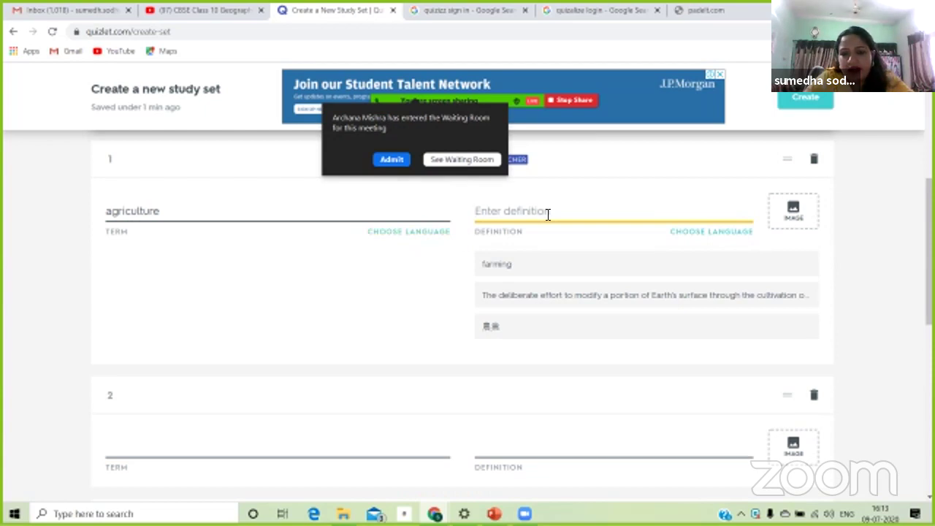
left_click(566, 300)
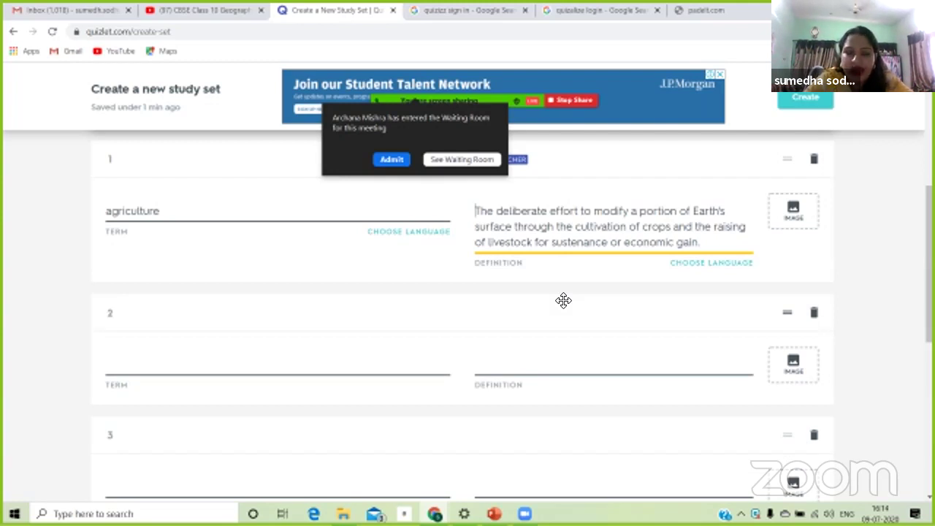
left_click(795, 213)
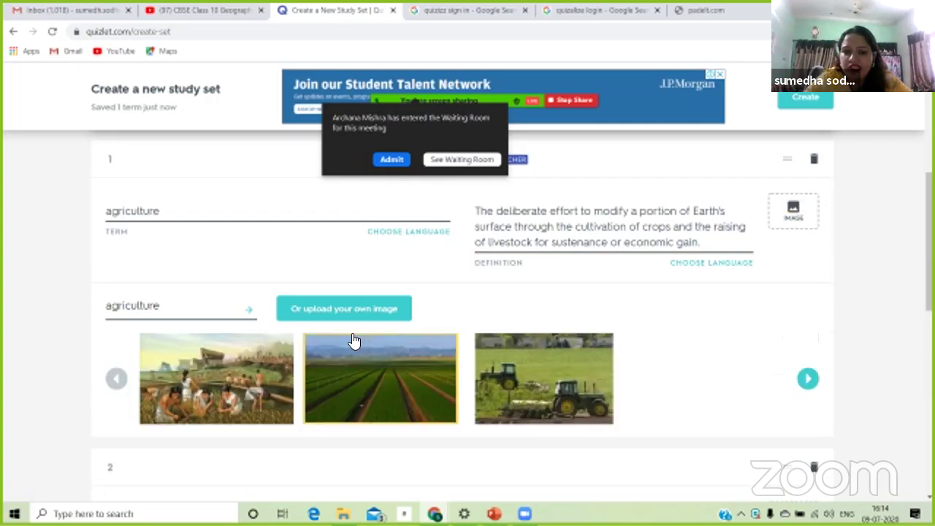
left_click(203, 373)
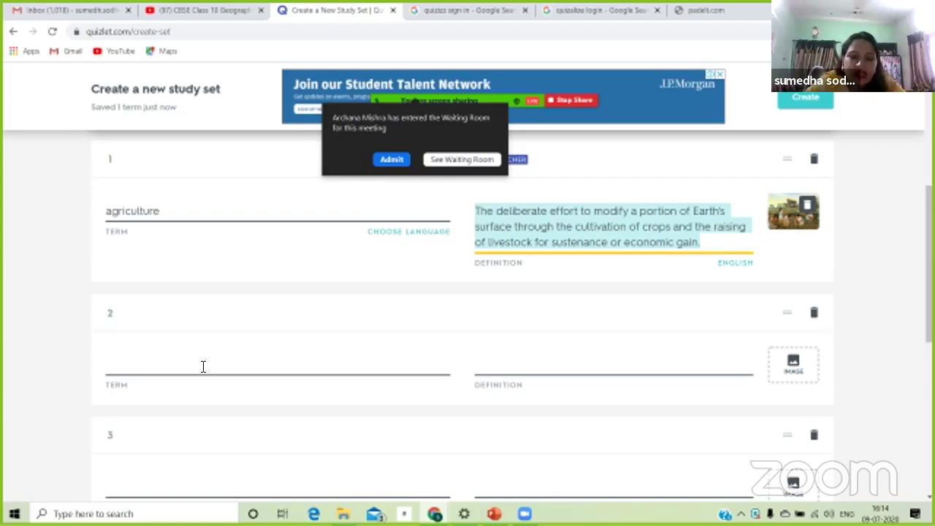
- Fill card 2 with Viticulture, the grape cultivation definition, and a grape picture
left_click(151, 364)
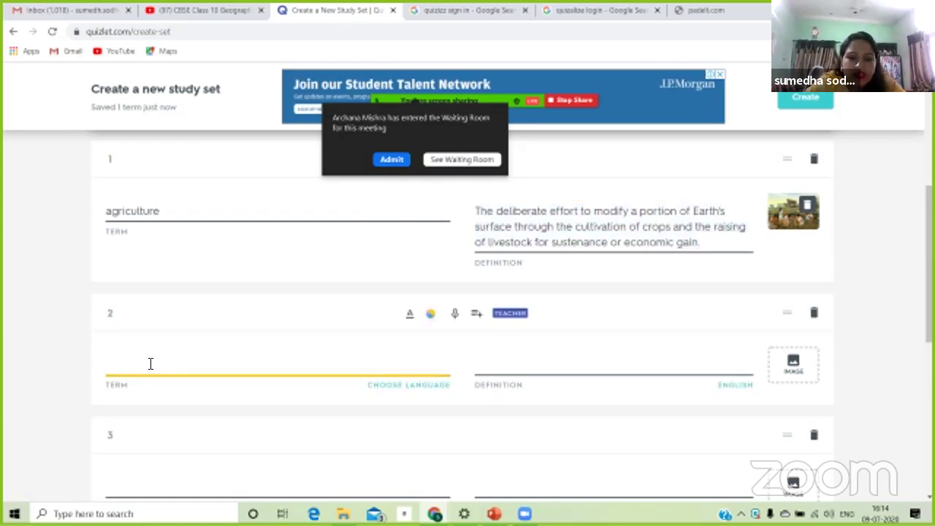
type("viticu")
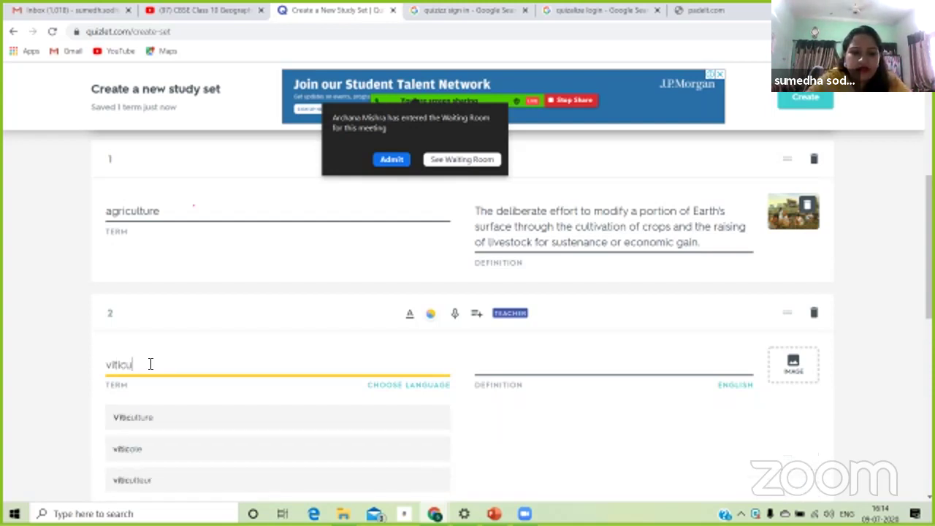
left_click(151, 419)
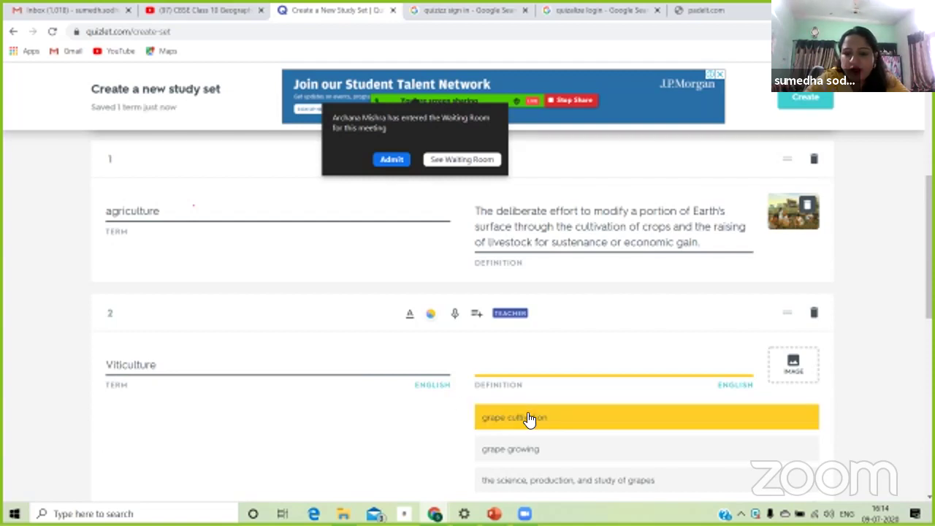
left_click(532, 422)
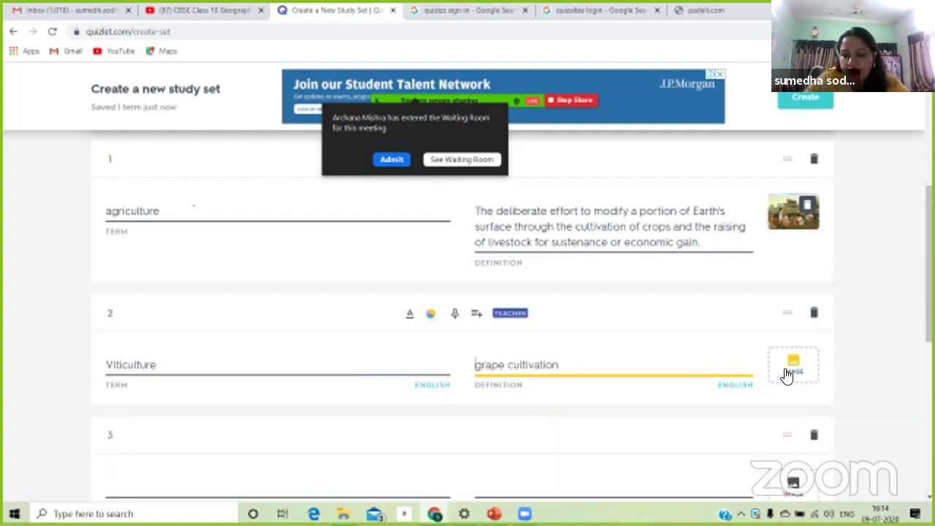
left_click(787, 376)
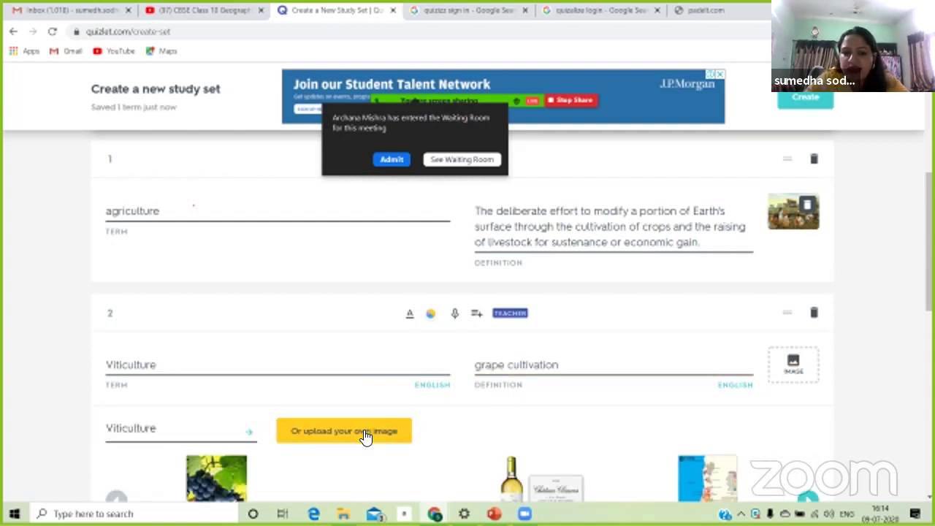
left_click(216, 479)
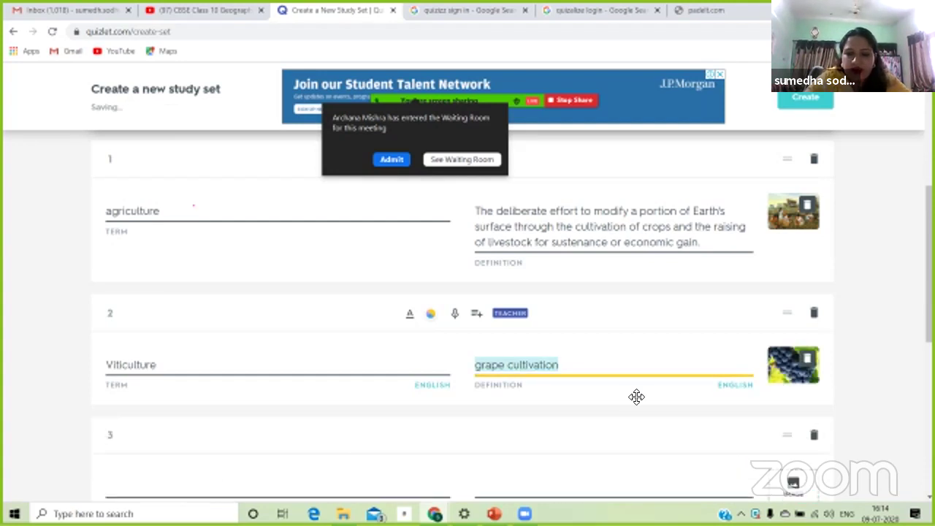
left_click_drag(928, 248, 928, 306)
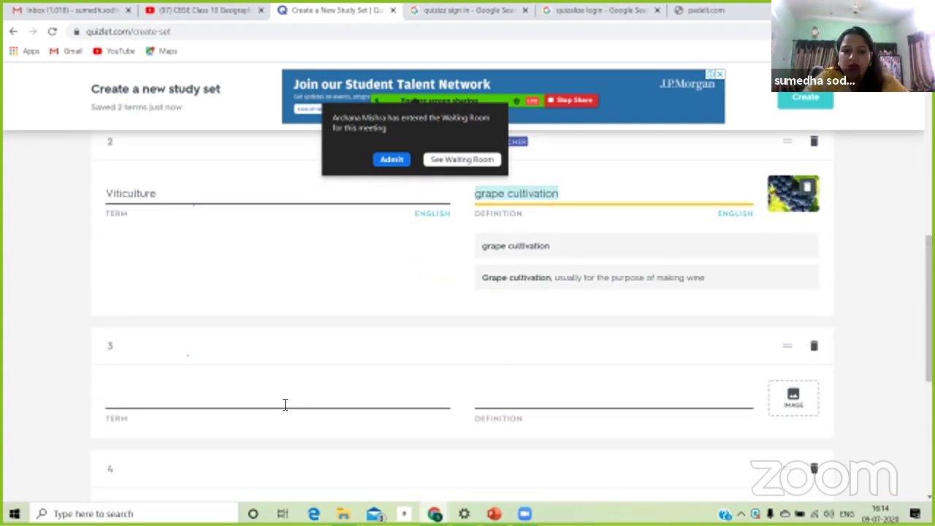
- Fill card 3 with pisciculture, a fish-breeding definition, and a fish-farm picture
left_click(285, 398)
type("pi")
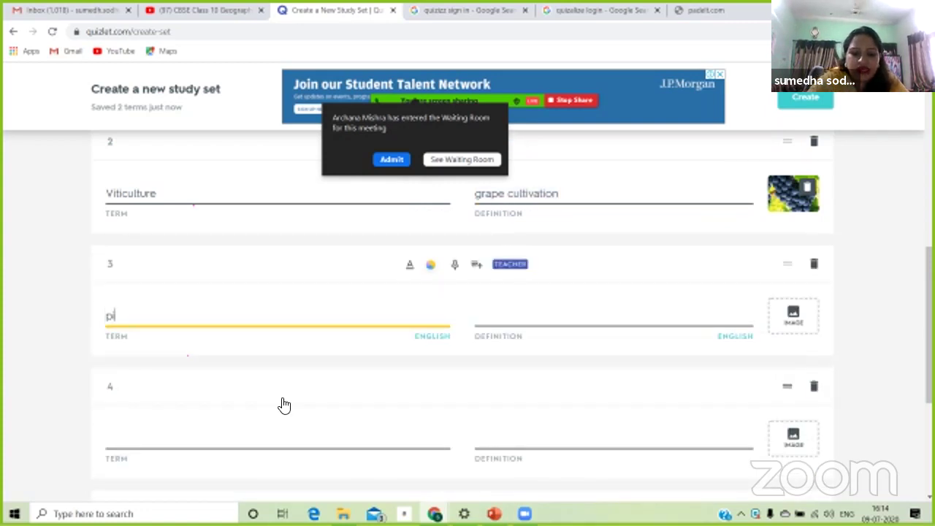
type("sciculture")
left_click(243, 378)
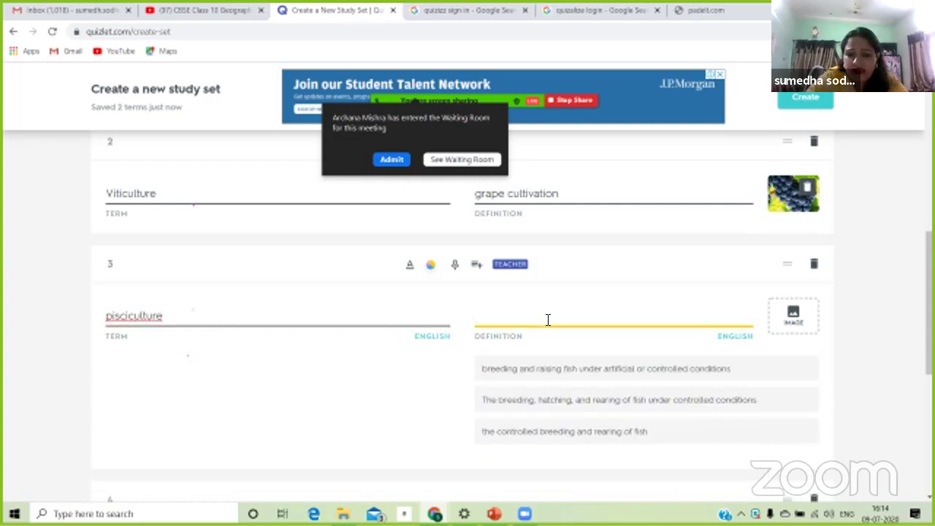
left_click(543, 369)
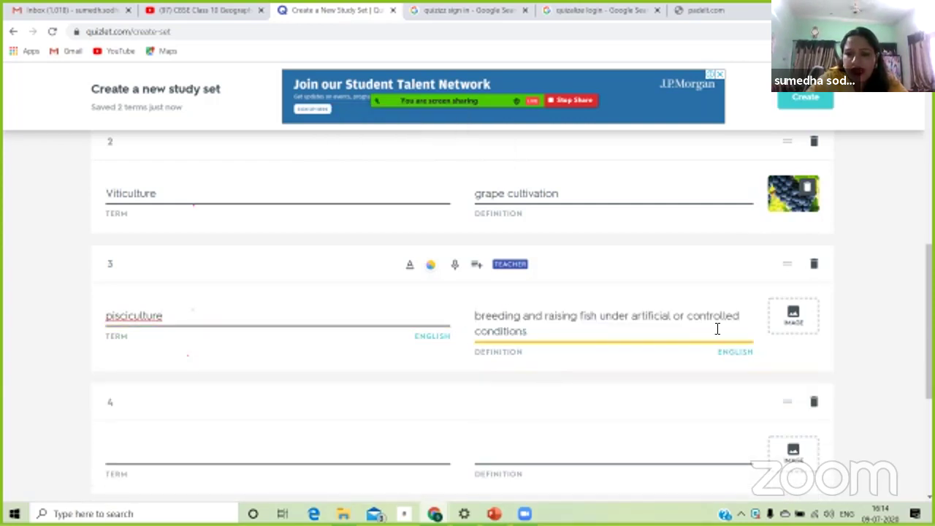
left_click(801, 329)
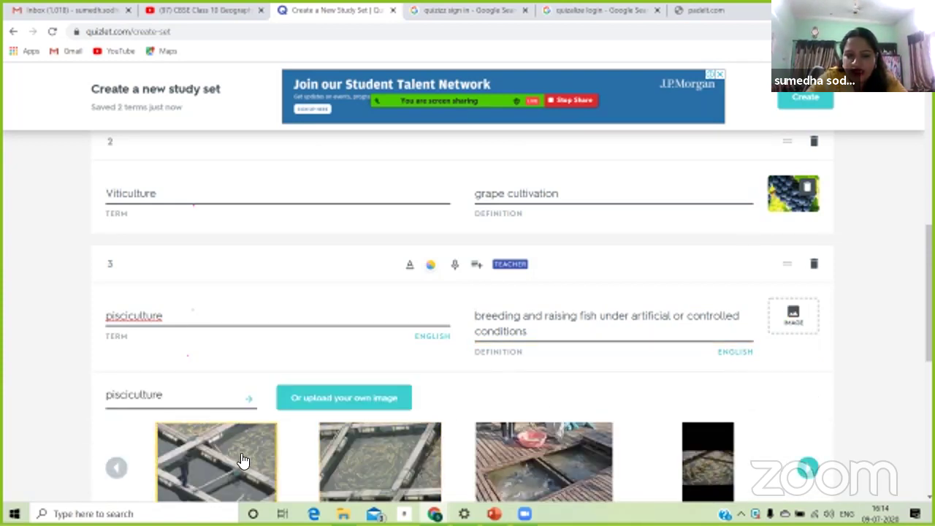
left_click(243, 460)
- Fill card 4 with Horticulture, 'The growing of fruits, vegetables, and flowers.', and a plant picture
left_click(259, 448)
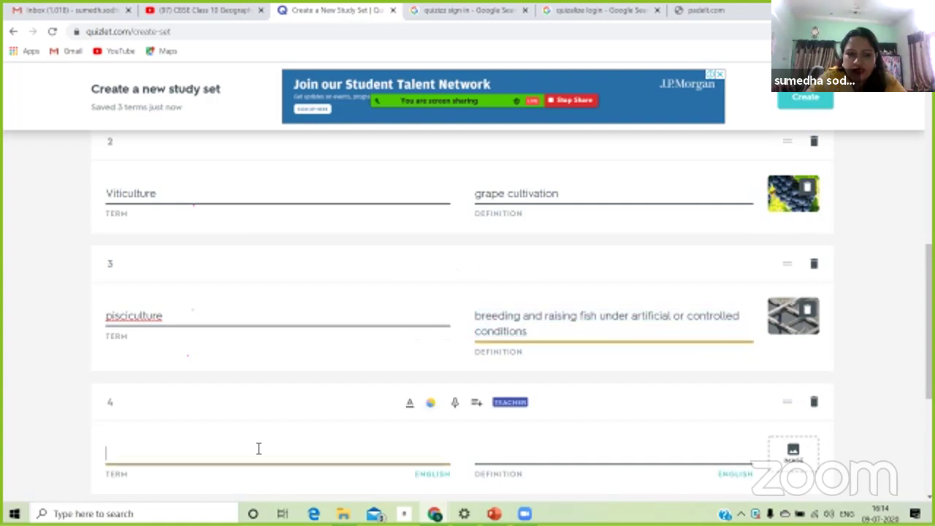
type("horticulture")
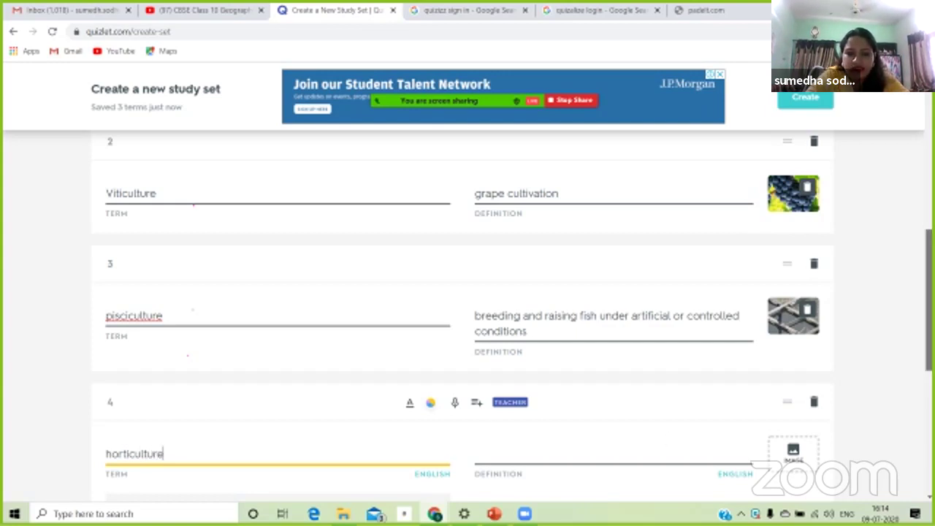
scroll(336, 422, "down", 2)
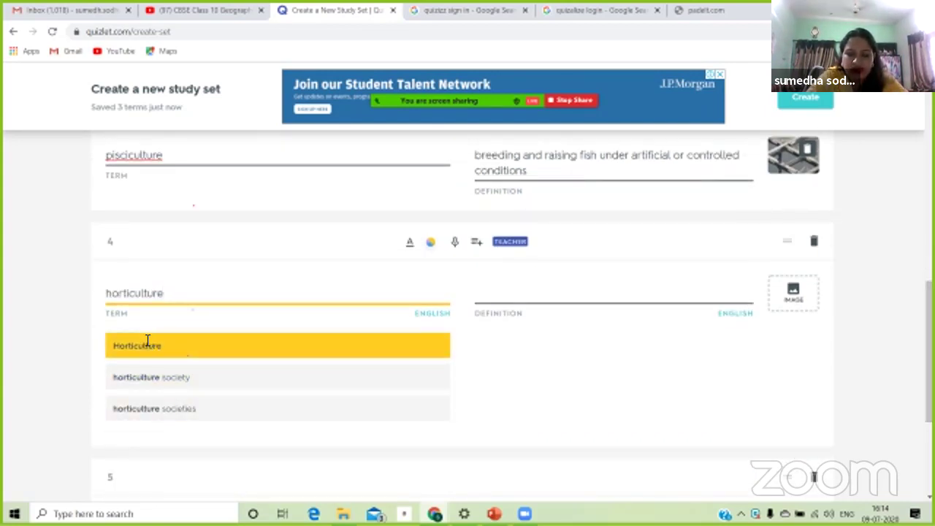
left_click(146, 342)
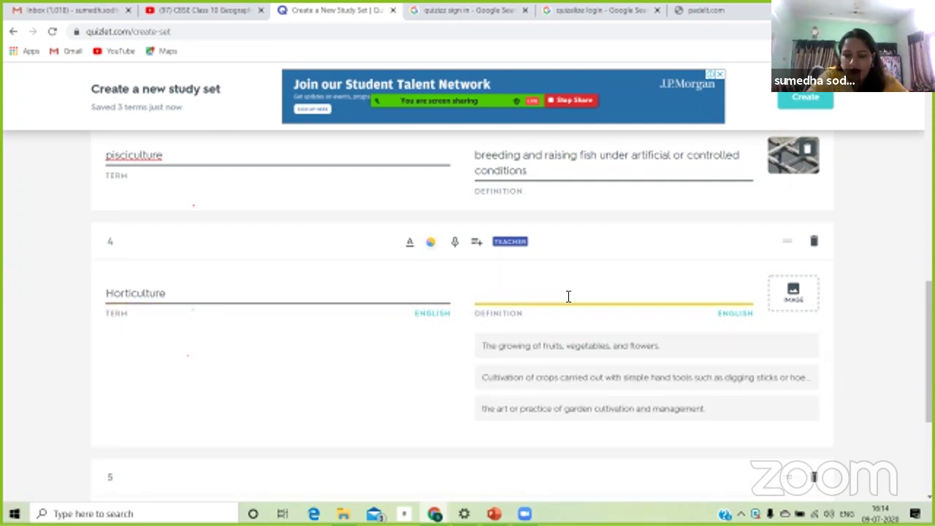
left_click(568, 352)
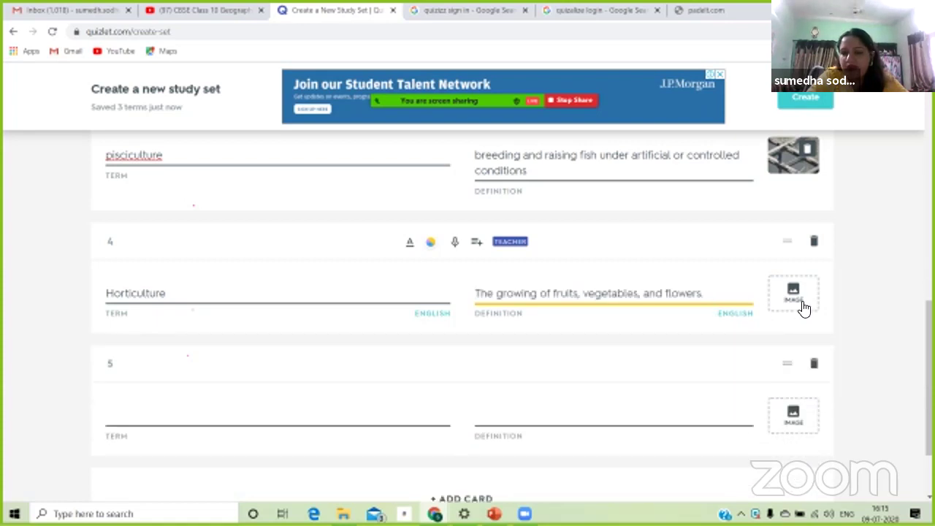
left_click(793, 293)
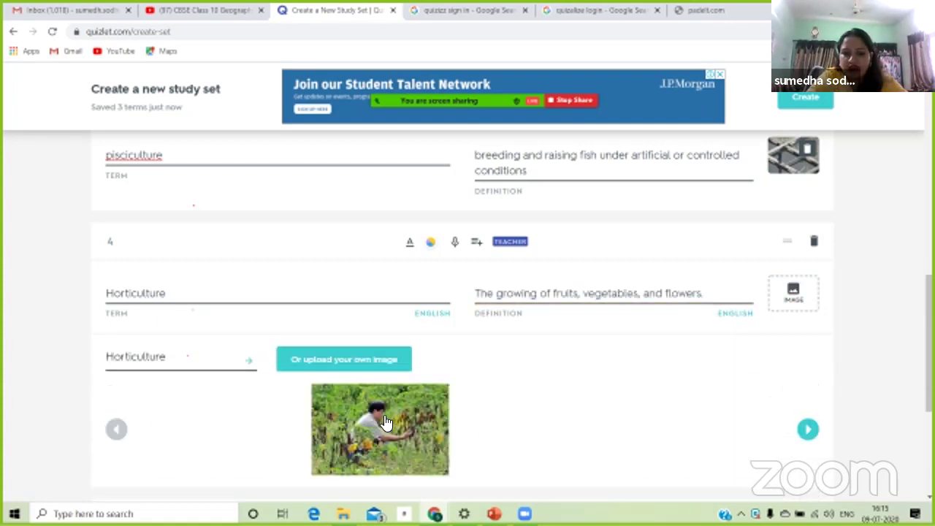
left_click(560, 425)
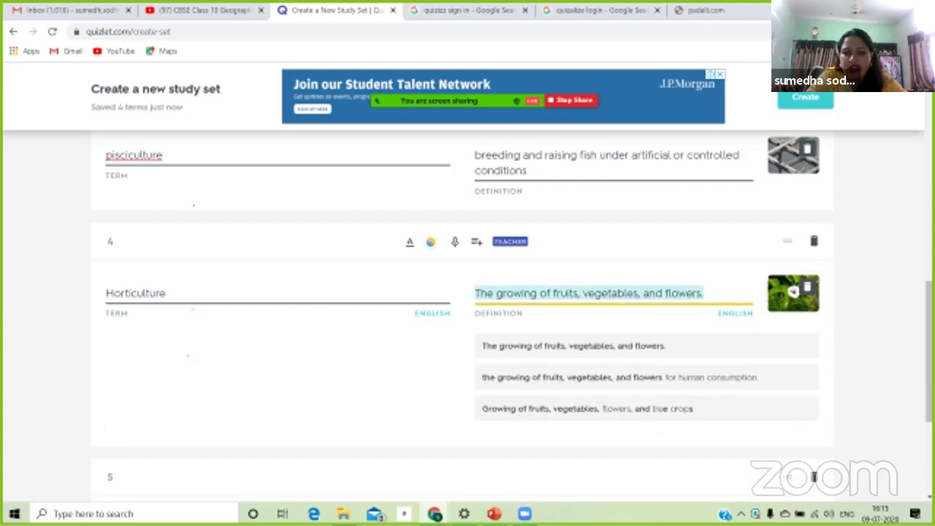
scroll(468, 314, "down", 3)
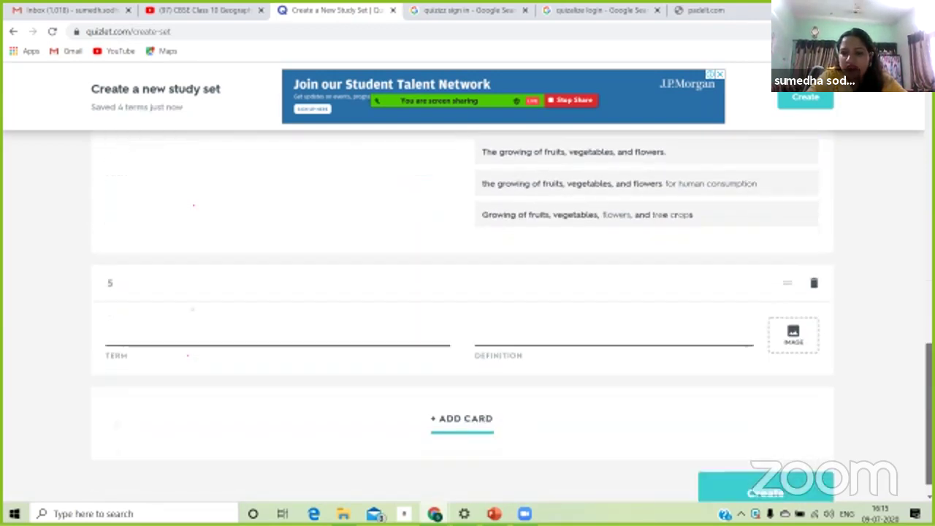
scroll(467, 314, "up", 7)
scroll(467, 314, "up", 5)
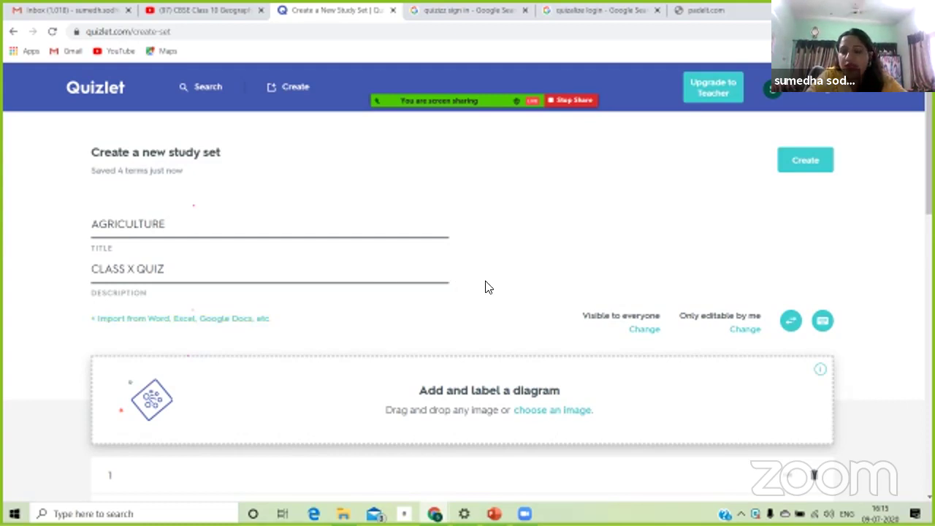
- Create the AGRICULTURE study set and close the 'Great study set!' add-to-class prompt
left_click(807, 162)
left_click(807, 162)
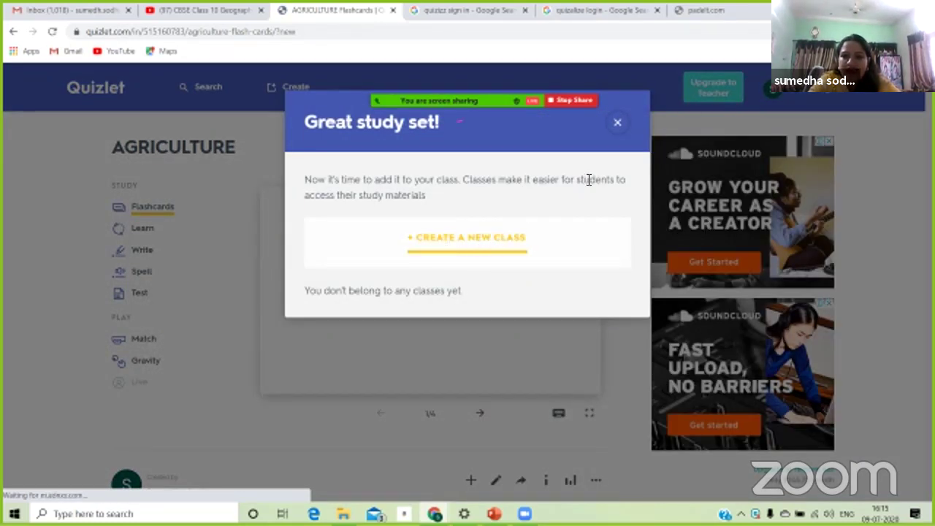
left_click(618, 124)
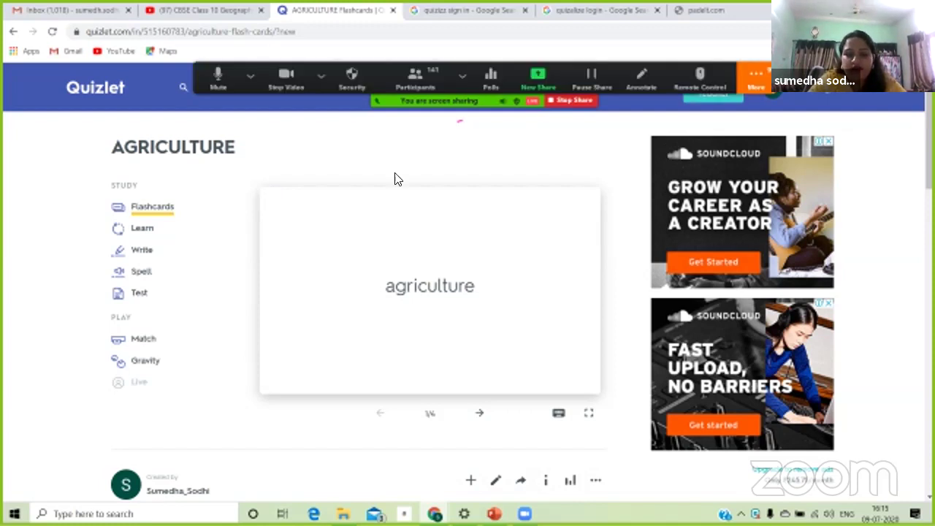
left_click(145, 231)
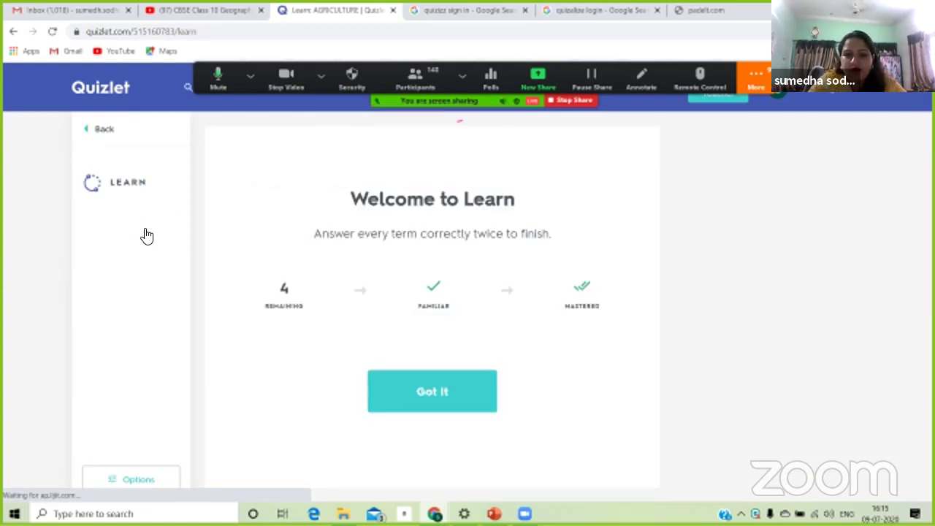
left_click(450, 404)
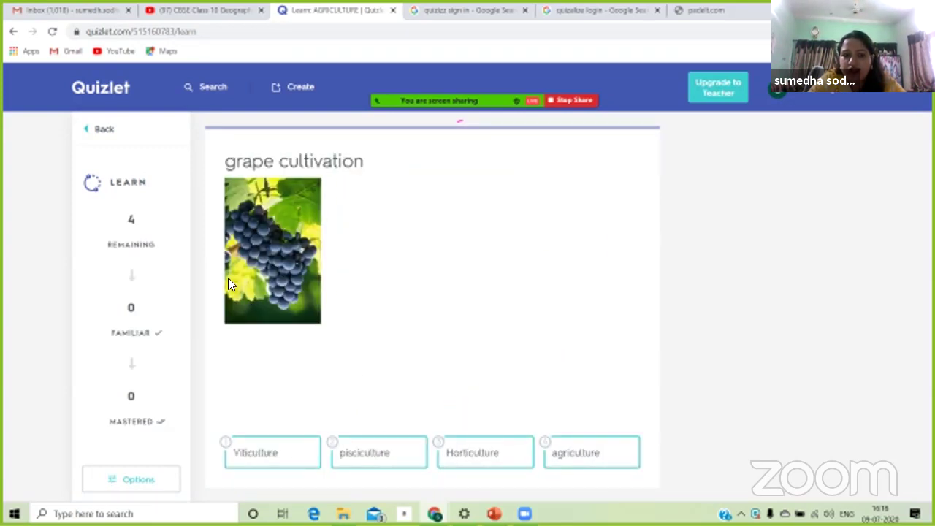
left_click(87, 133)
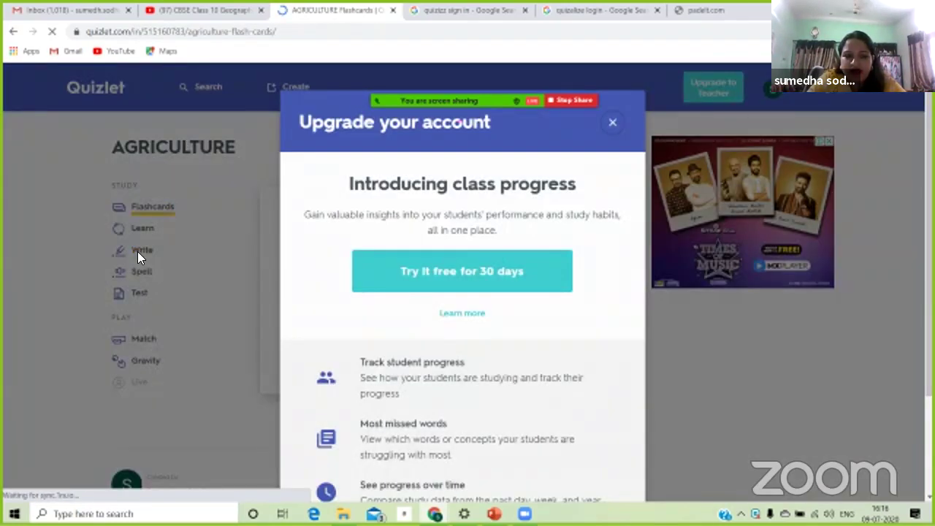
left_click(137, 252)
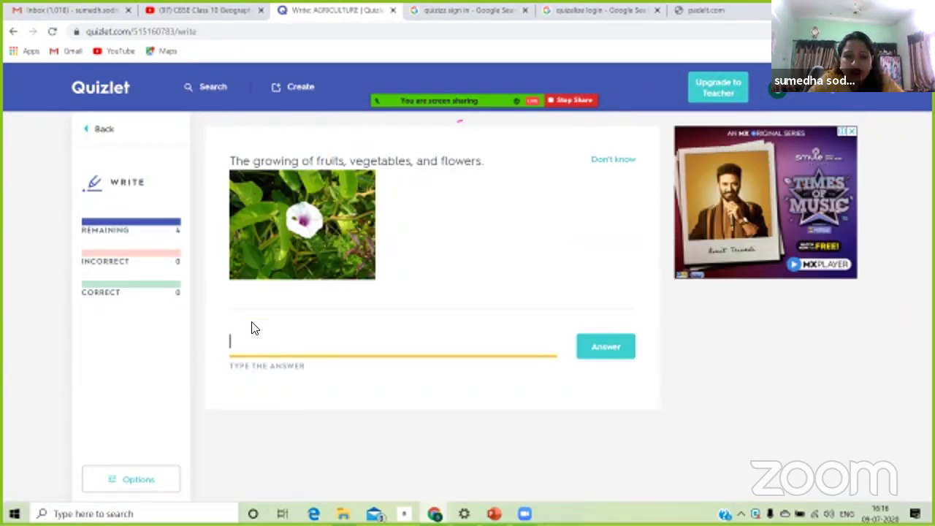
left_click(88, 133)
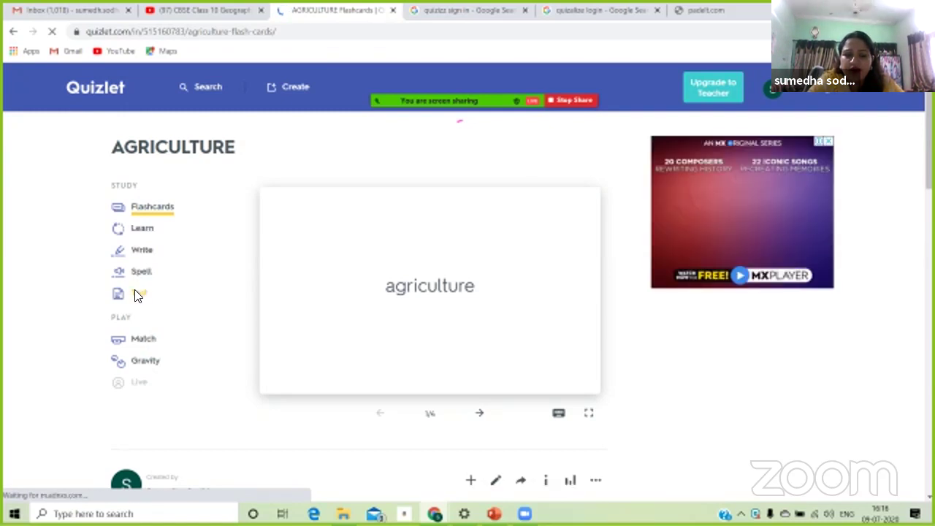
left_click(137, 296)
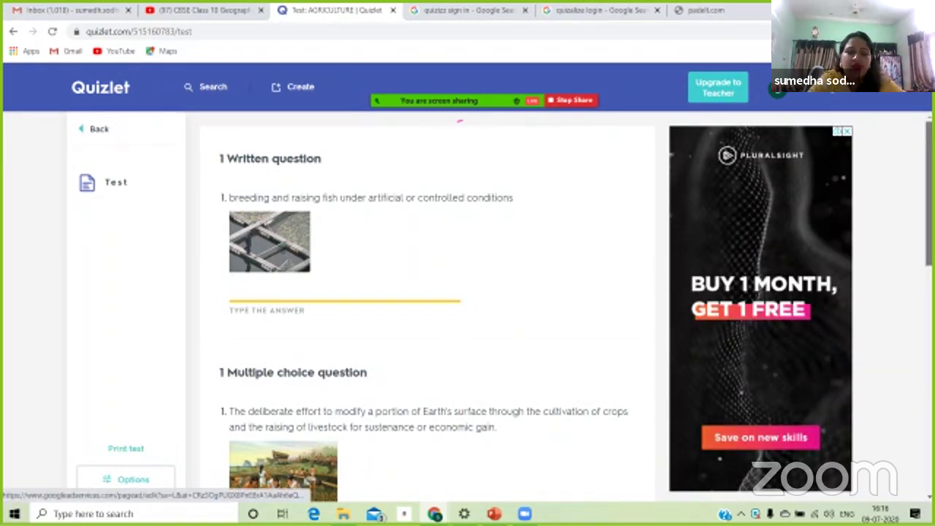
scroll(760, 307, "down", 1)
scroll(760, 307, "up", 1)
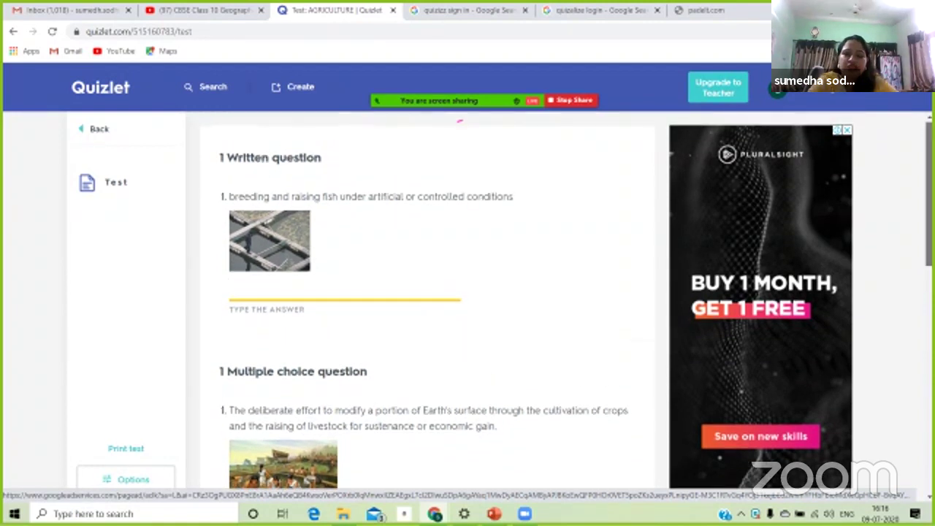
scroll(759, 307, "down", 3)
scroll(760, 307, "down", 4)
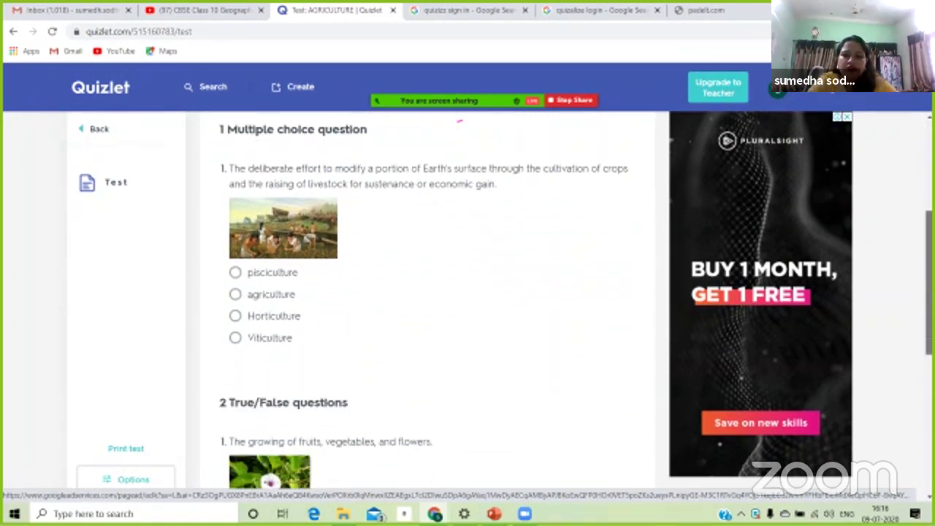
scroll(759, 307, "down", 2)
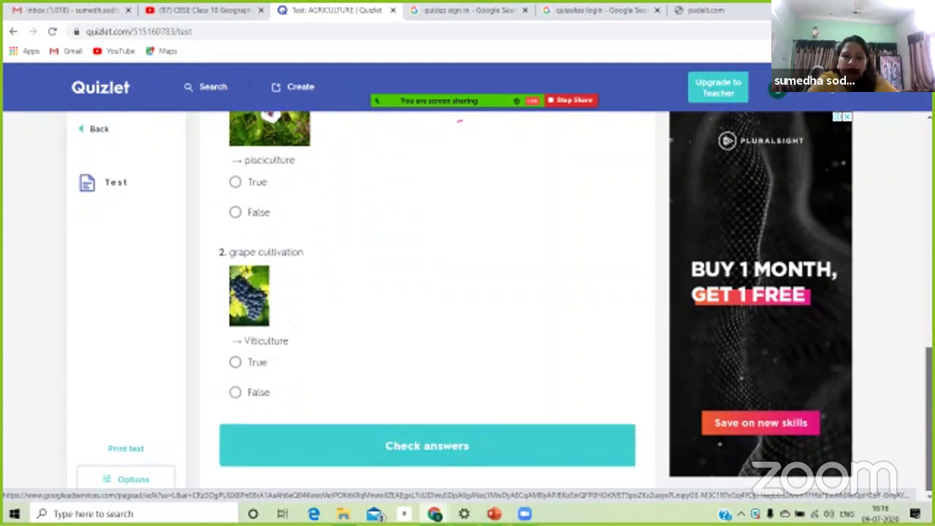
scroll(427, 292, "up", 10)
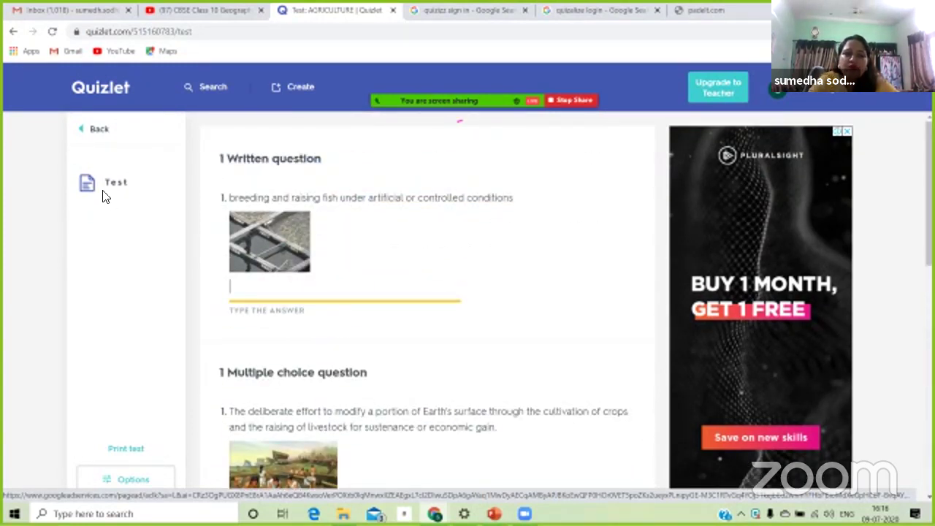
left_click(98, 132)
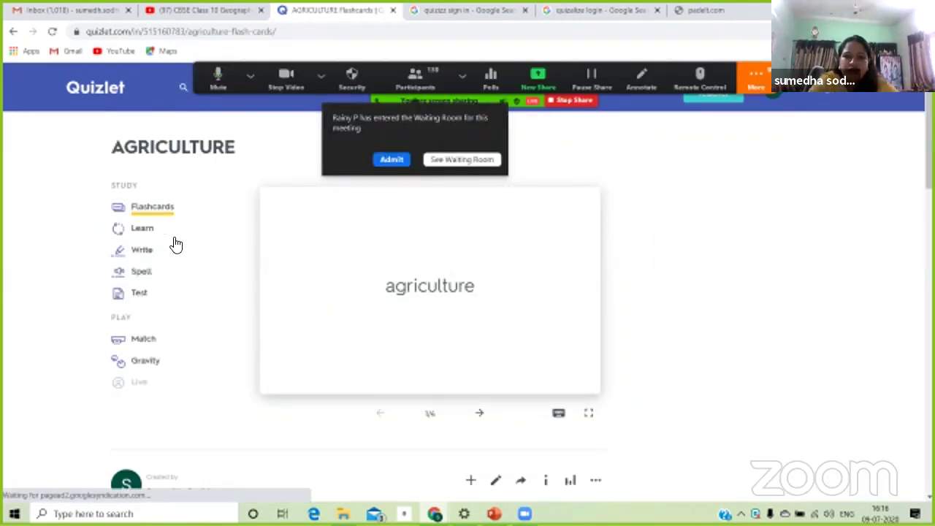
- Copy the AGRICULTURE set's share link and close the 'Share this set' dialog
left_click(836, 101)
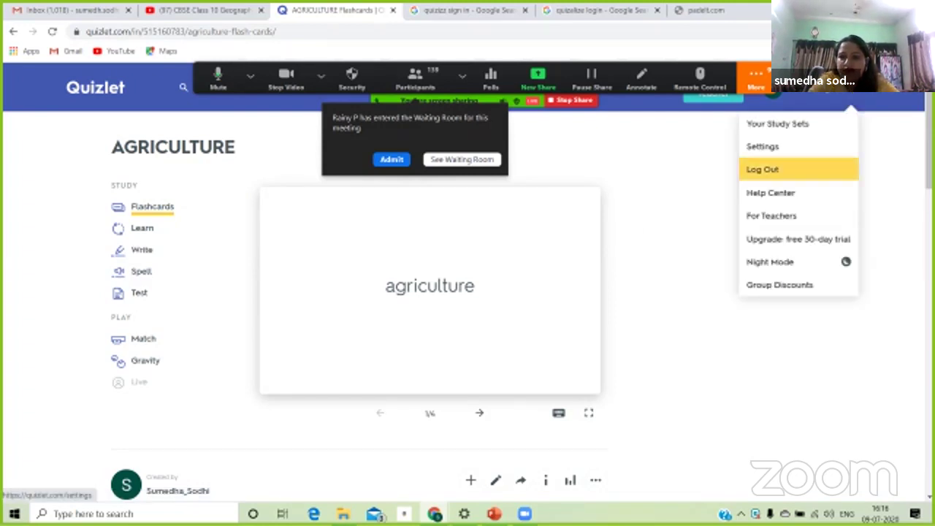
scroll(592, 251, "down", 3)
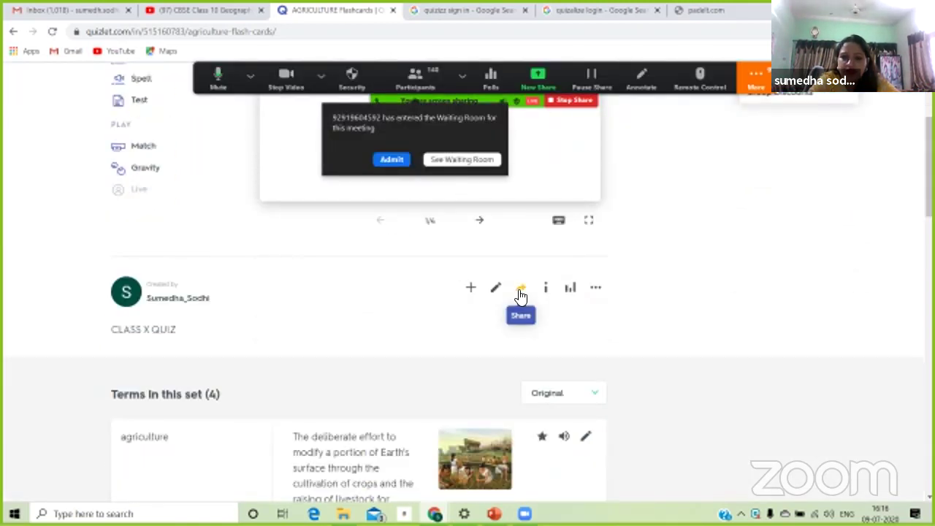
left_click(519, 288)
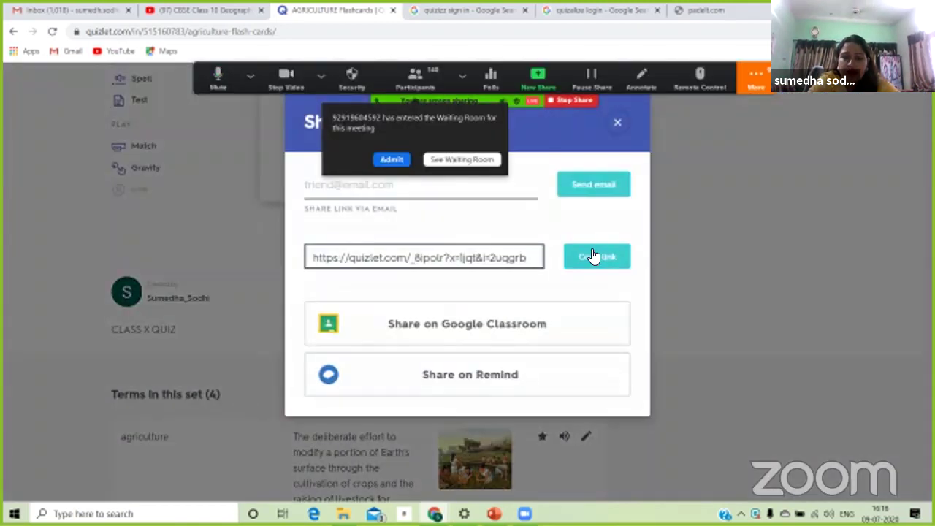
left_click(594, 258)
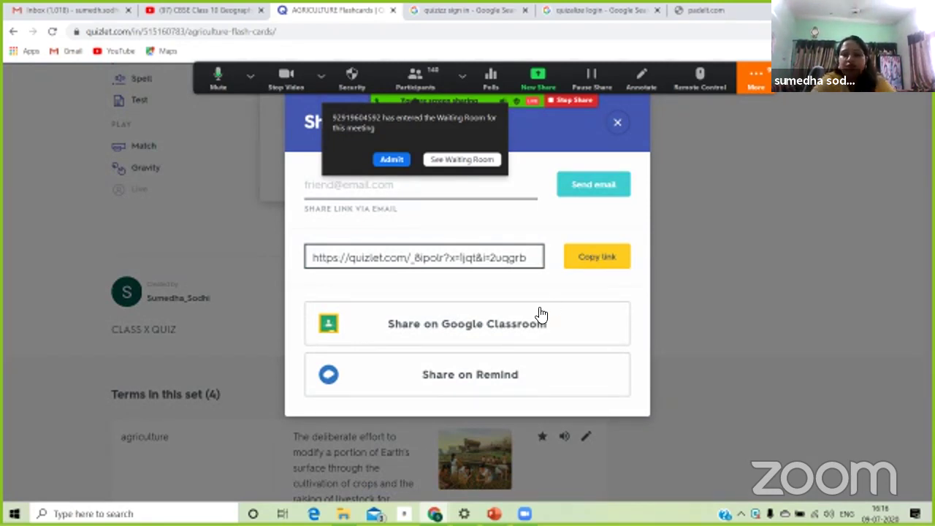
left_click(606, 261)
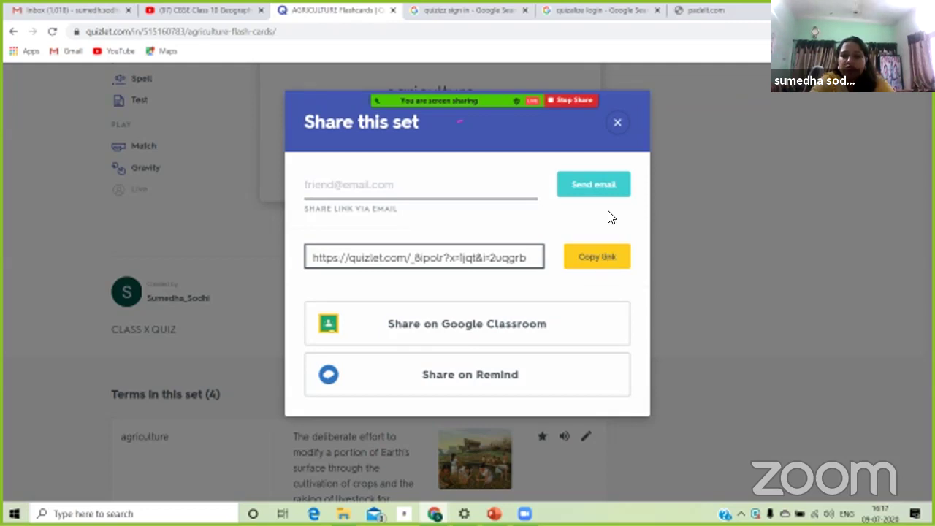
left_click(596, 259)
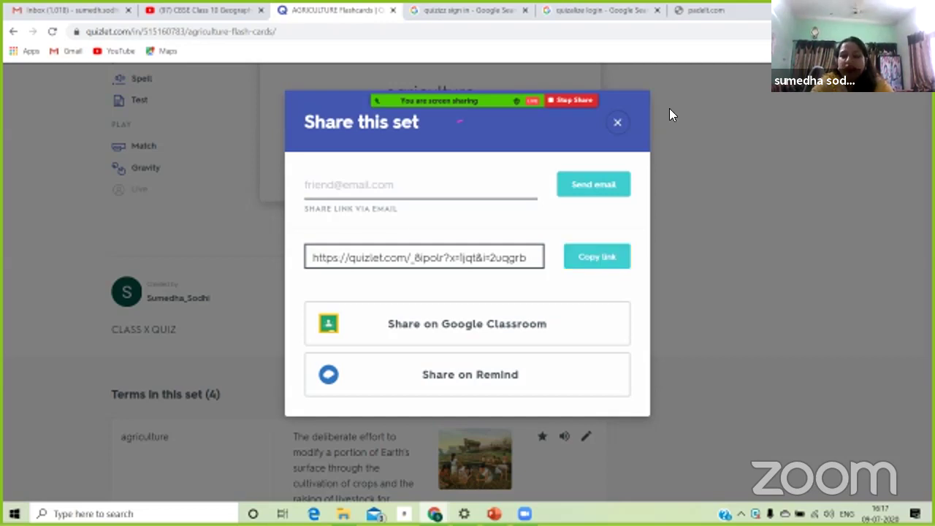
left_click(618, 126)
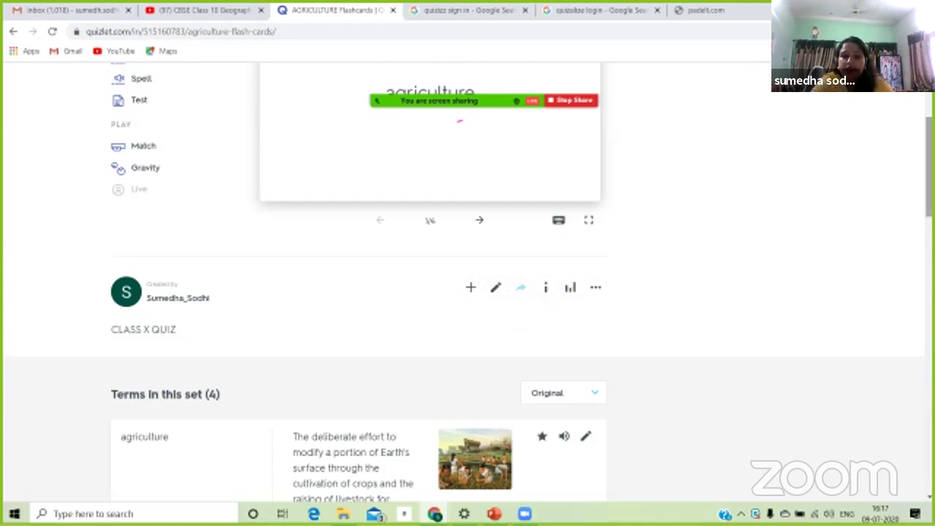
scroll(380, 292, "up", 3)
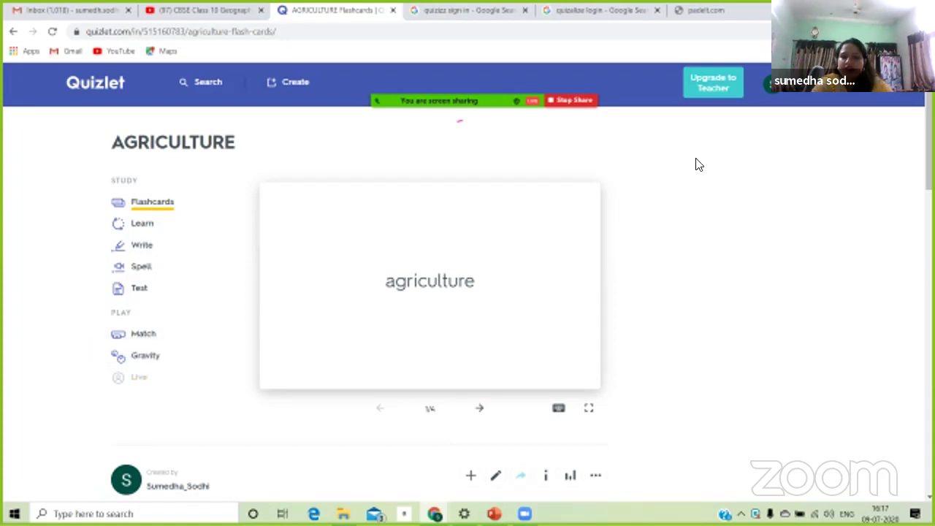
- Open the TEACHER COMPETENCY QUIZ set from Your Study Sets in the account menu
left_click(839, 94)
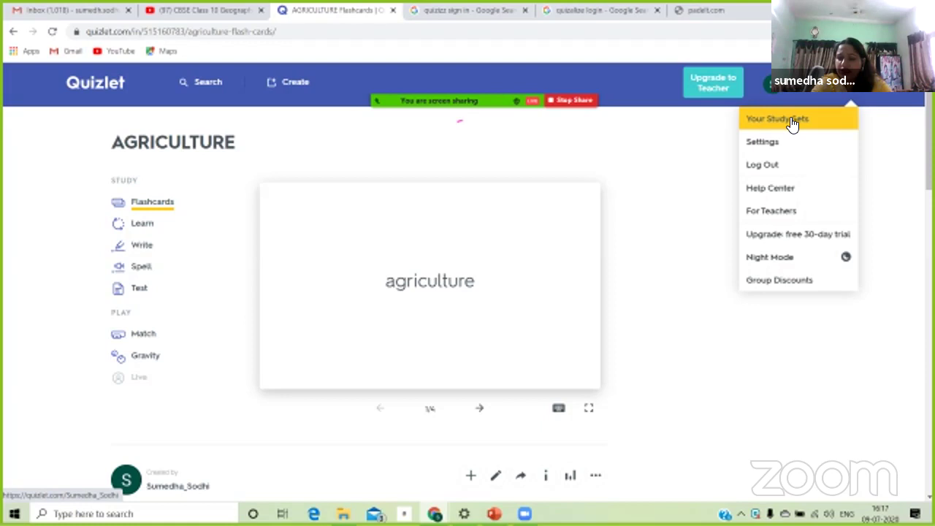
left_click(792, 123)
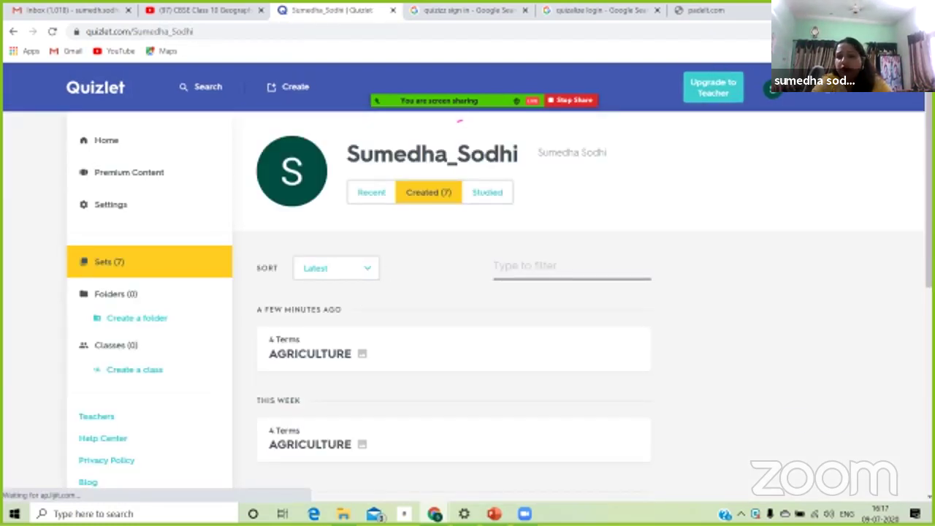
scroll(460, 122, "down", 3)
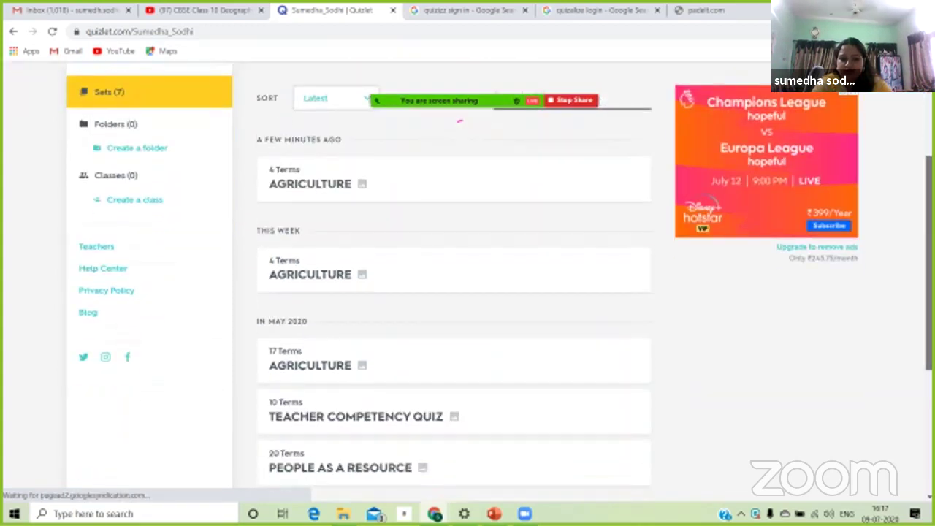
scroll(511, 277, "down", 1)
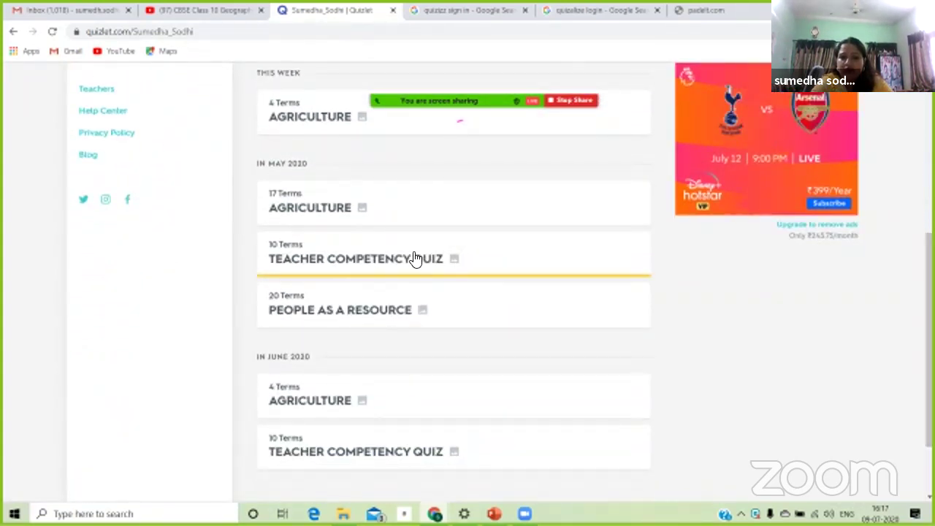
left_click(414, 258)
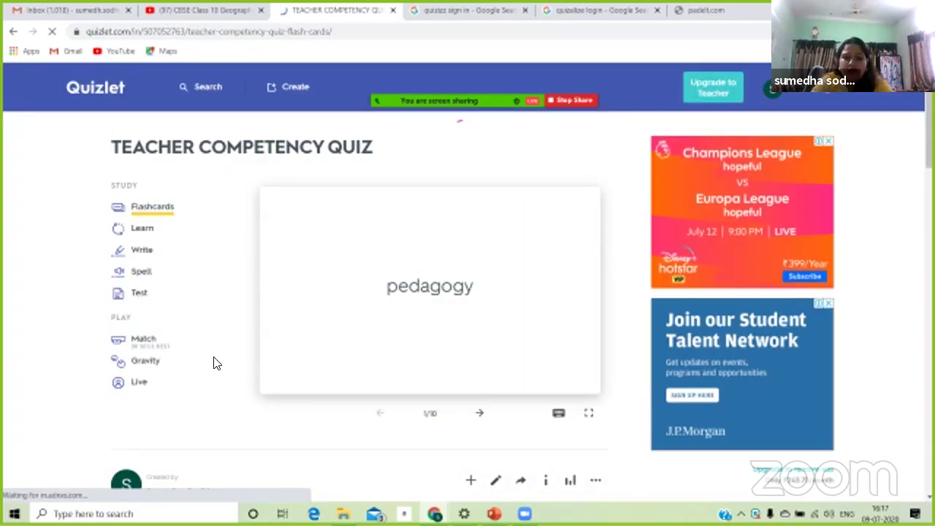
- Create an individual Quizlet Live game with terms as prompts and definitions as answers
left_click(140, 389)
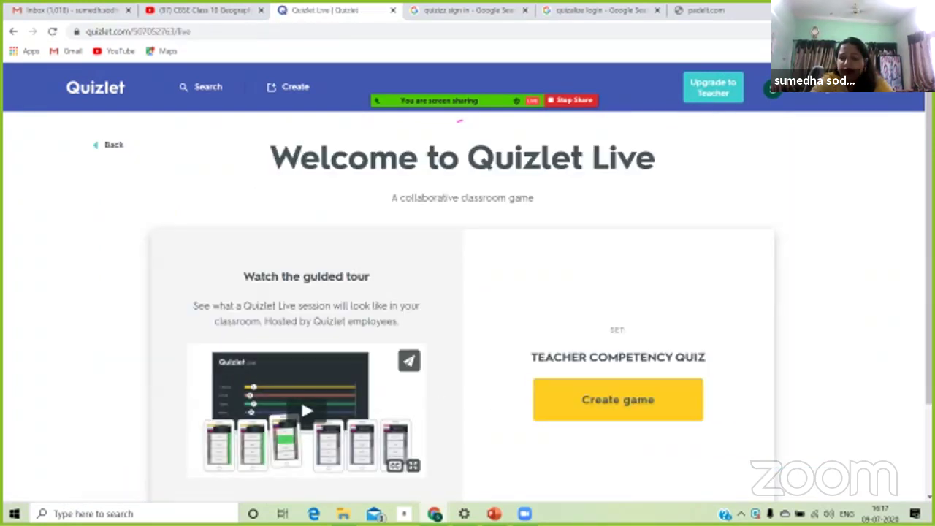
scroll(459, 122, "down", 1)
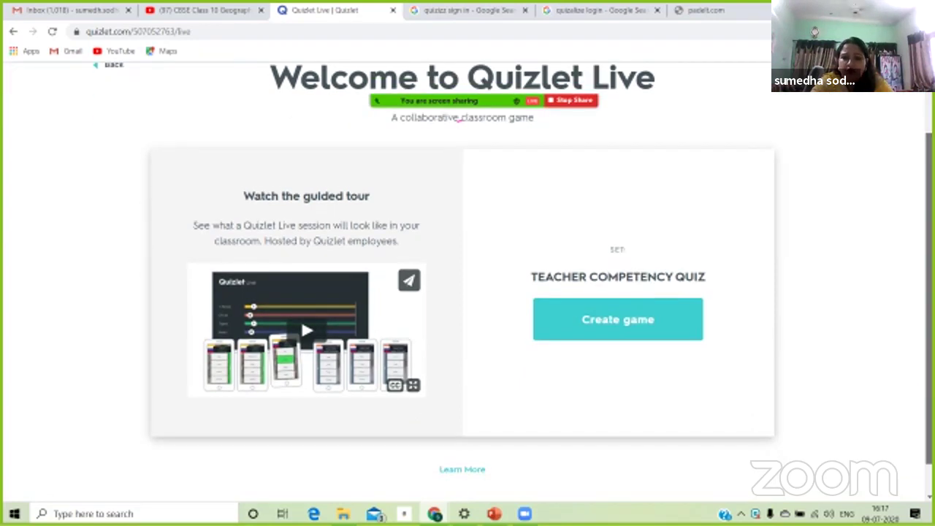
scroll(716, 236, "down", 1)
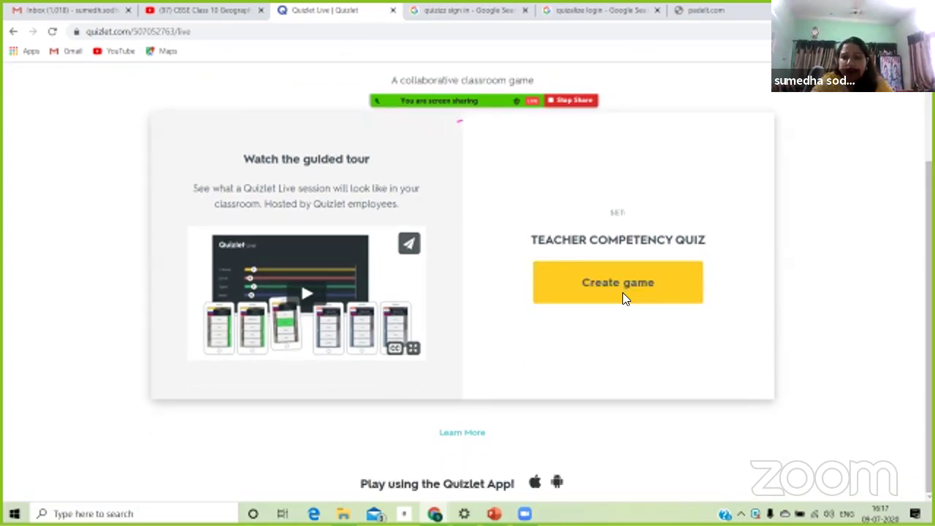
left_click(626, 298)
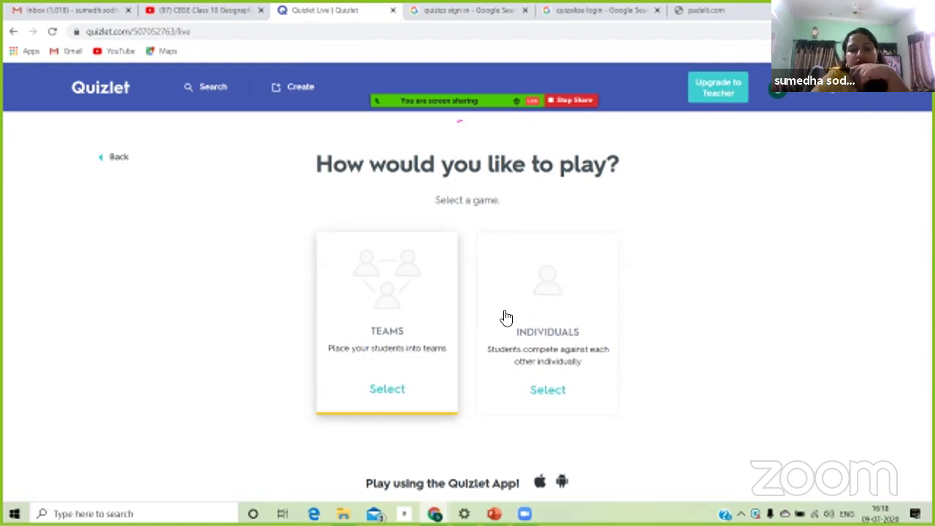
left_click(550, 297)
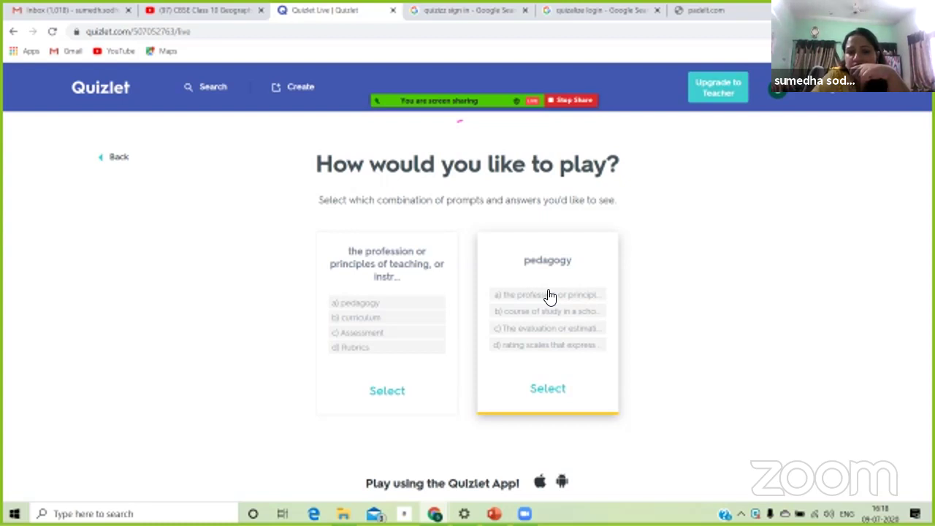
left_click(546, 339)
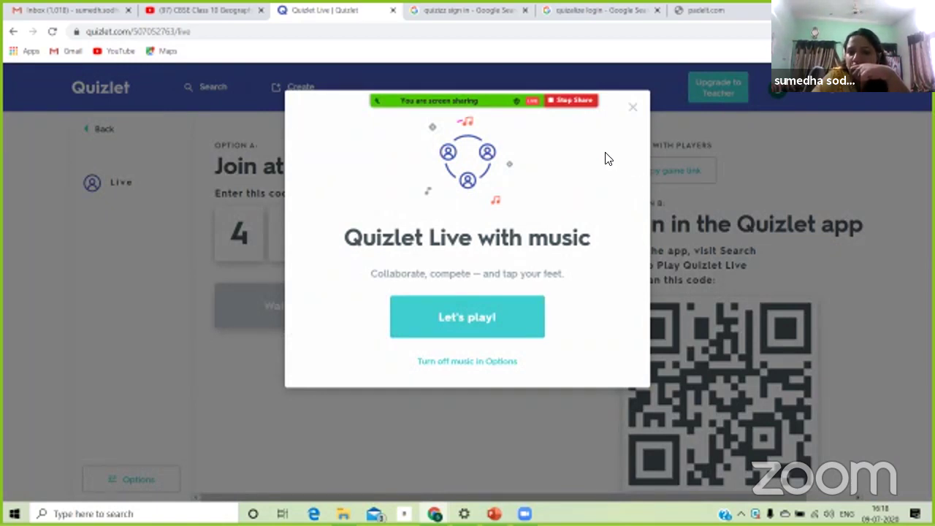
- Dismiss the music notice, copy the game link, then minimise the browser to the desktop
left_click(633, 108)
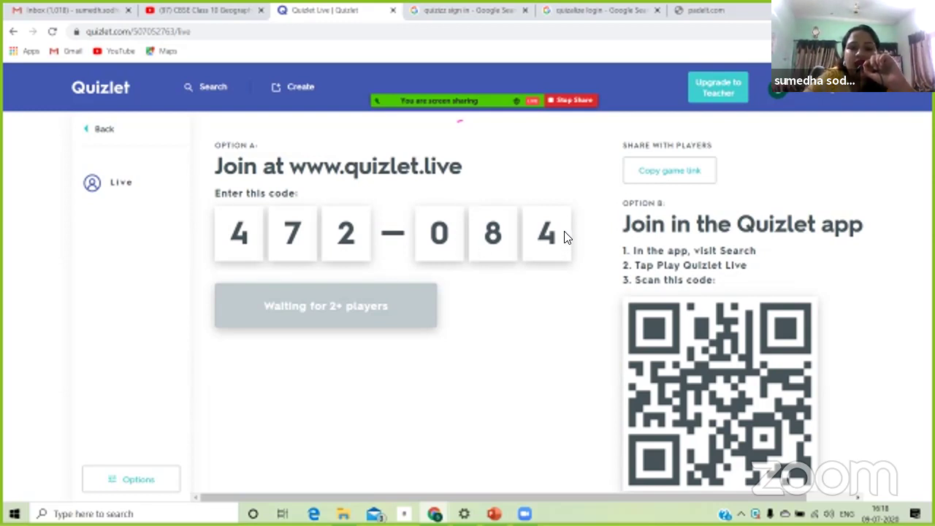
left_click(690, 172)
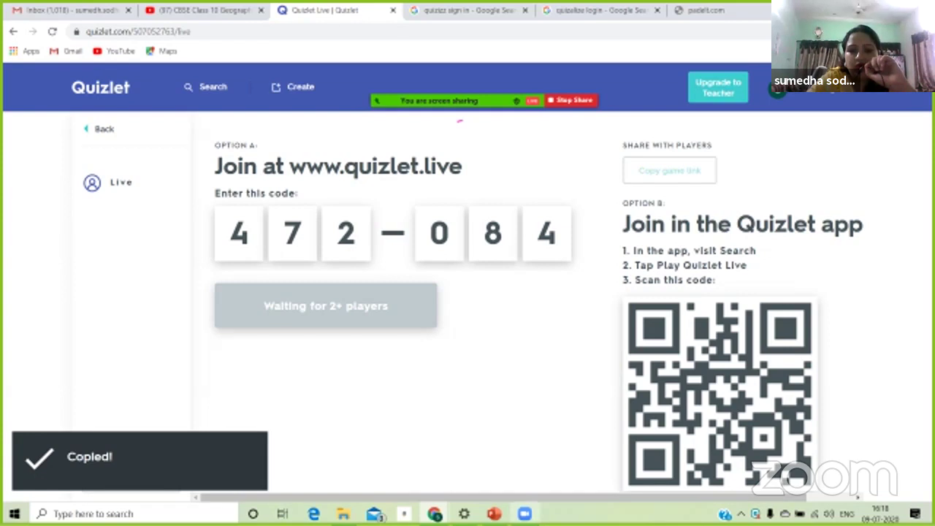
left_click(525, 514)
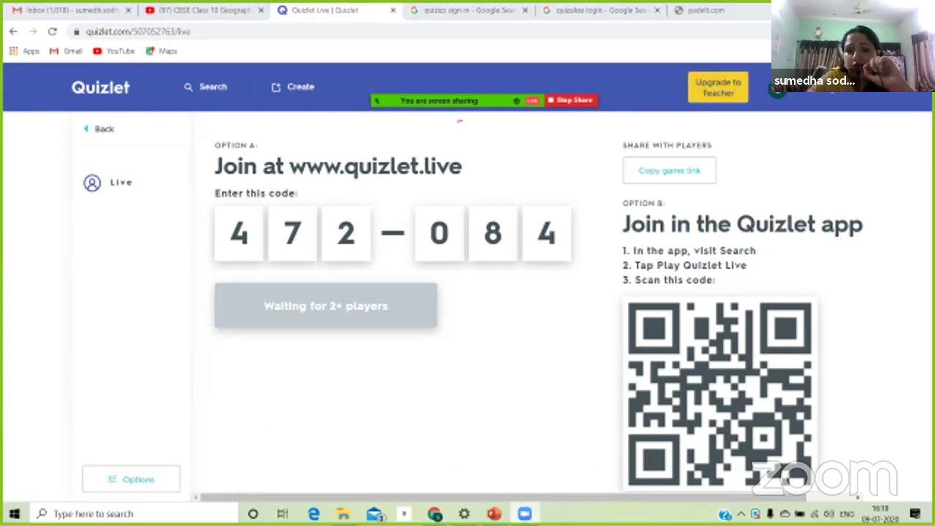
key("super+d")
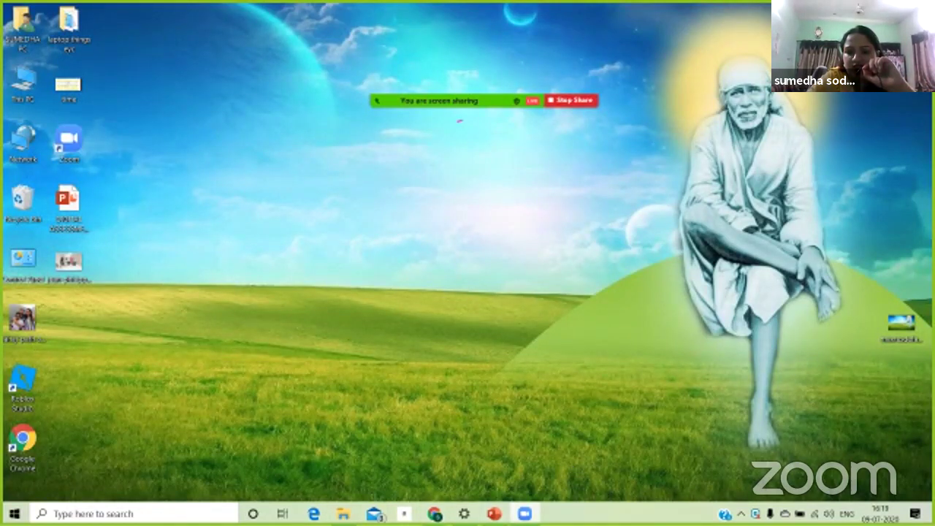
- Bring the Quizlet Live join page back to front via the Chrome taskbar previews
mouse_move(523, 488)
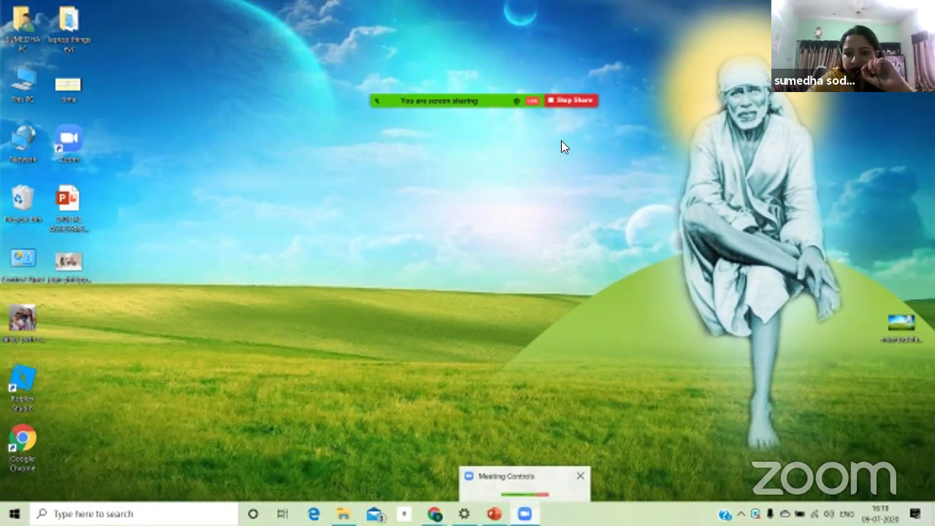
left_click(575, 100)
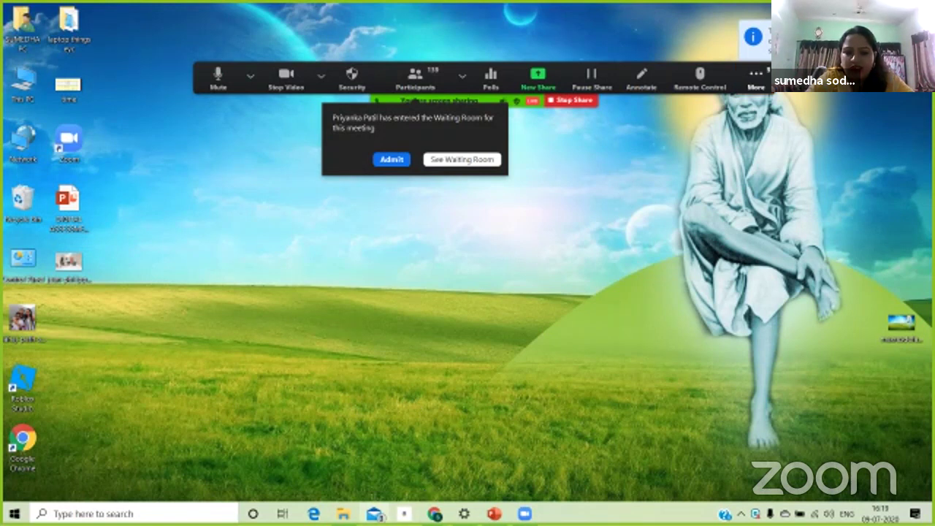
mouse_move(434, 514)
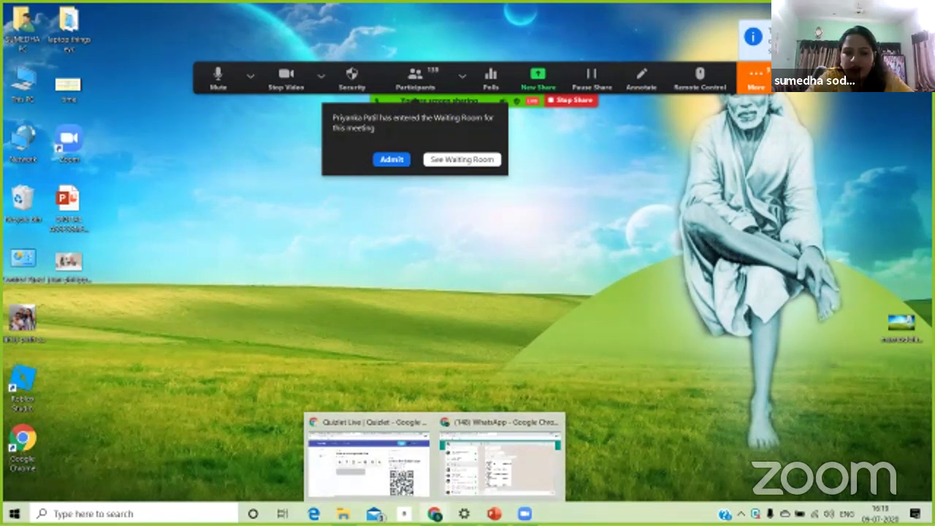
left_click(146, 513)
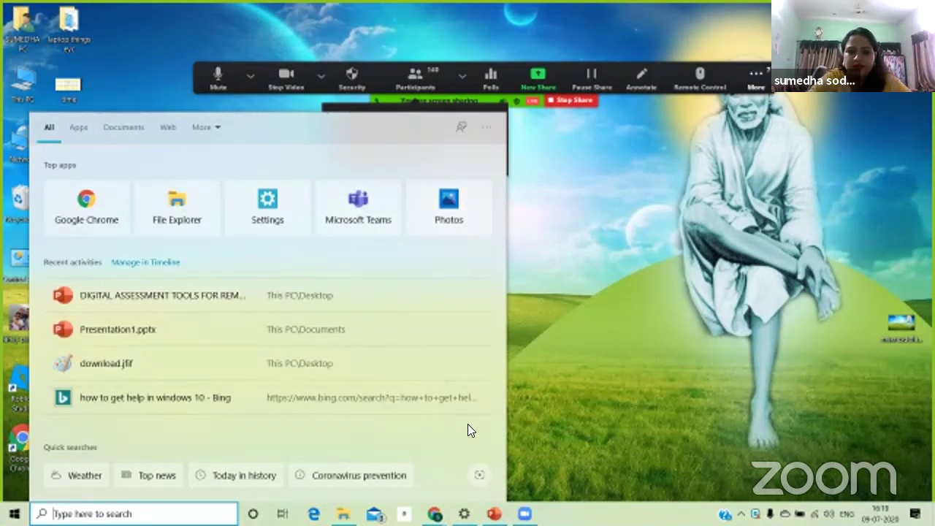
left_click(434, 513)
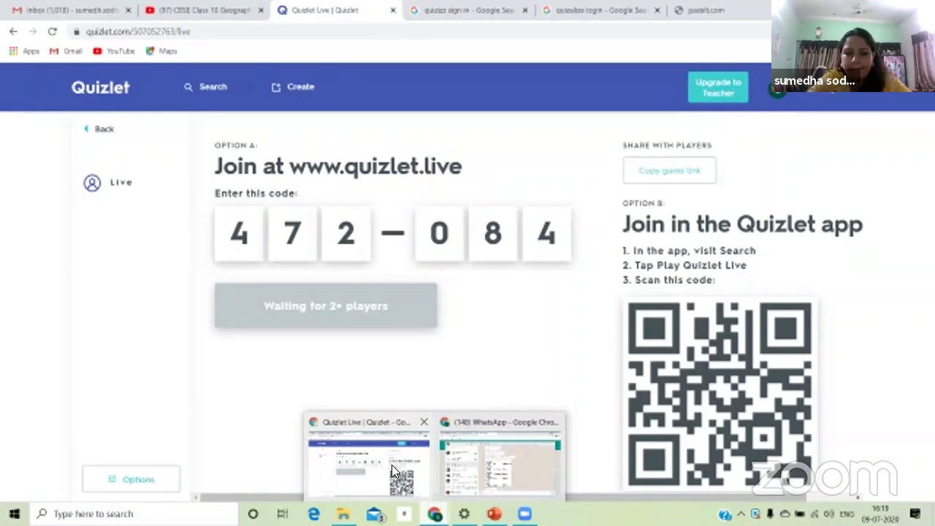
left_click(392, 468)
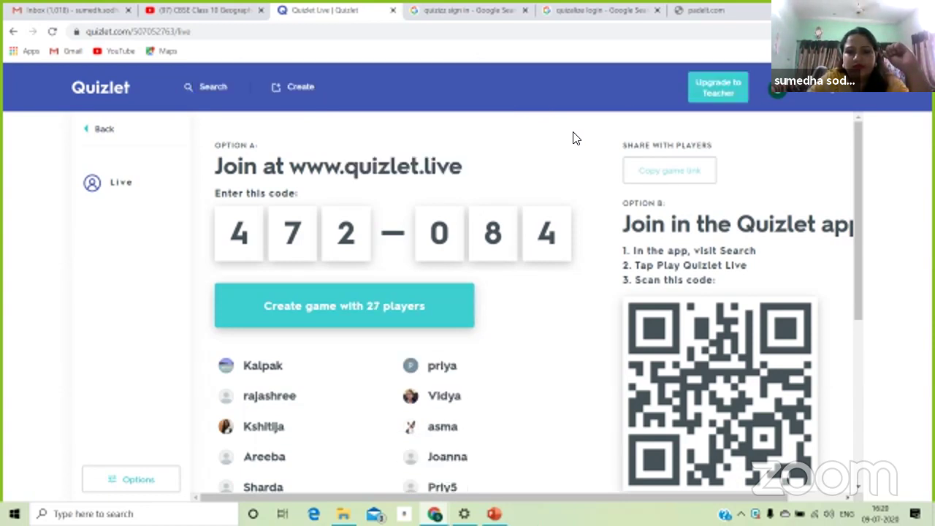
- Wait in the Live lobby for players to join, briefly opening Zoom's More menu
left_click(756, 80)
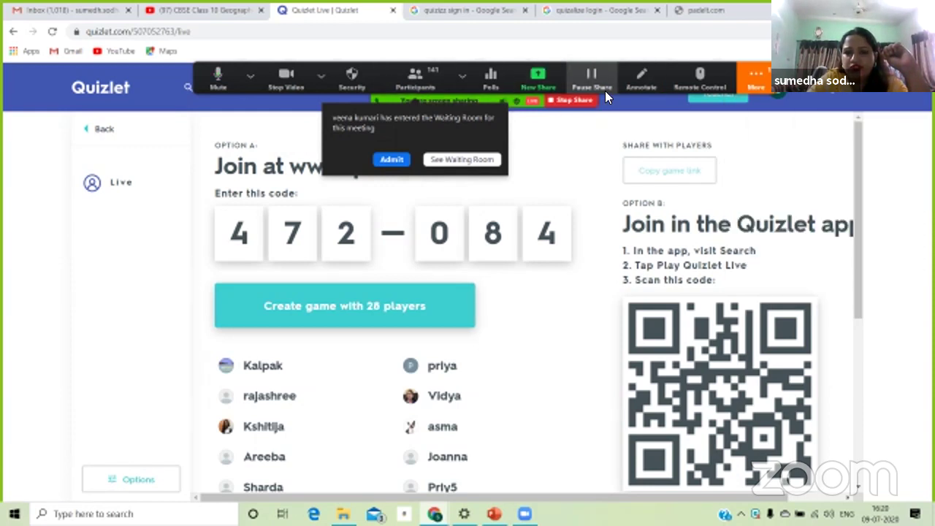
left_click(582, 99)
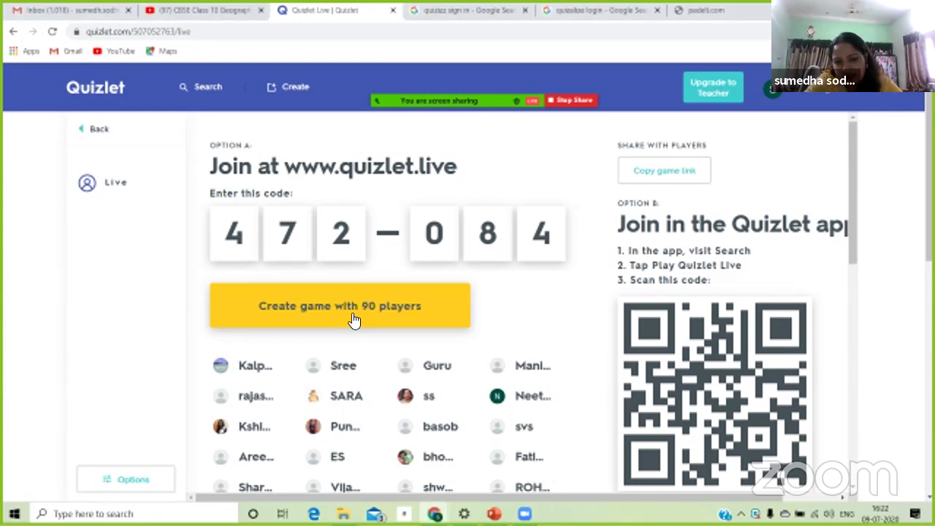
- Create the game with all 90 players and review the animal-named team list
left_click(354, 320)
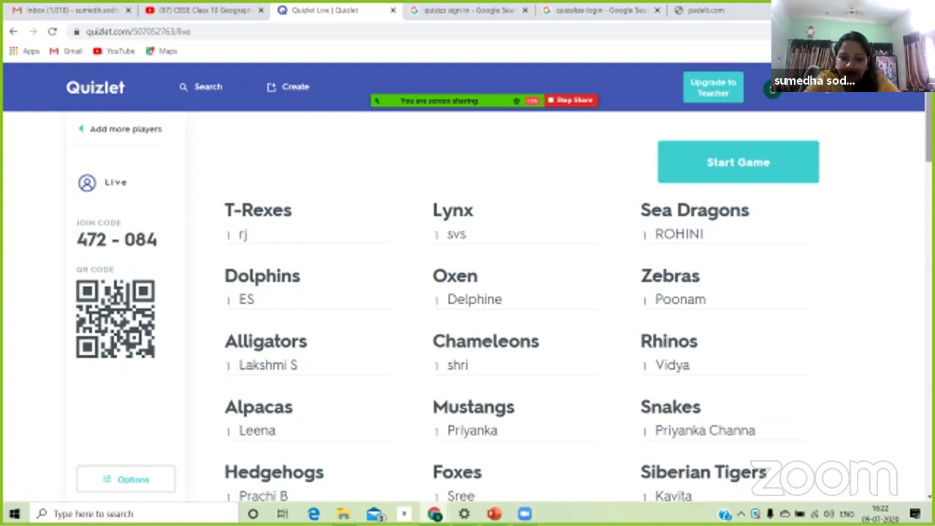
scroll(504, 292, "down", 2)
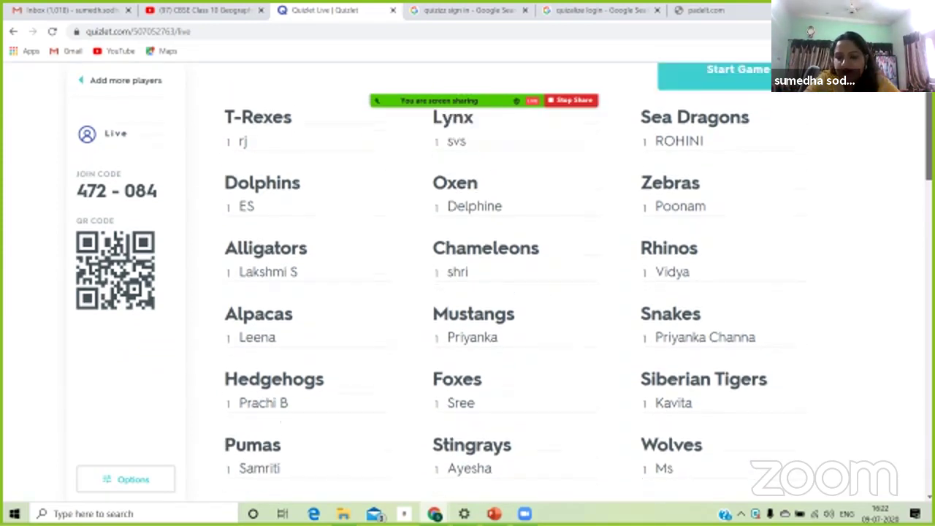
scroll(468, 292, "up", 1)
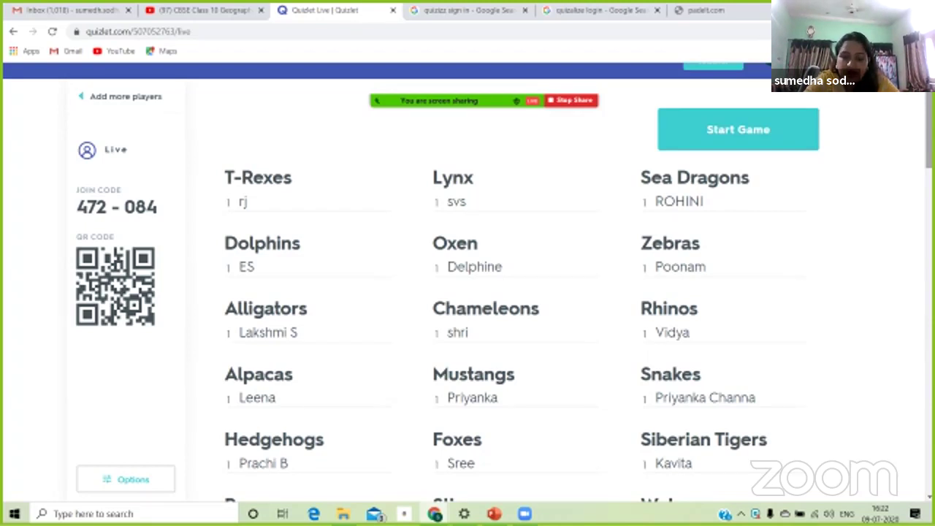
scroll(467, 292, "down", 10)
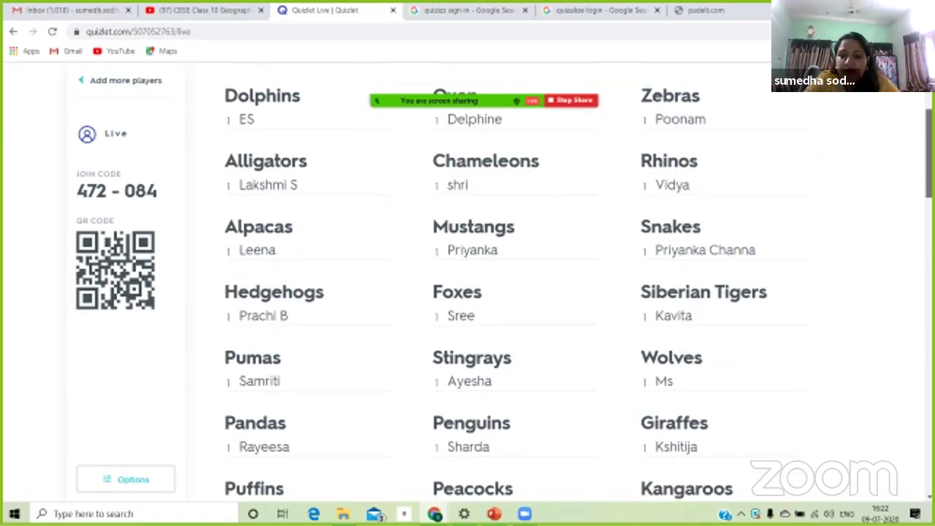
scroll(468, 293, "down", 12)
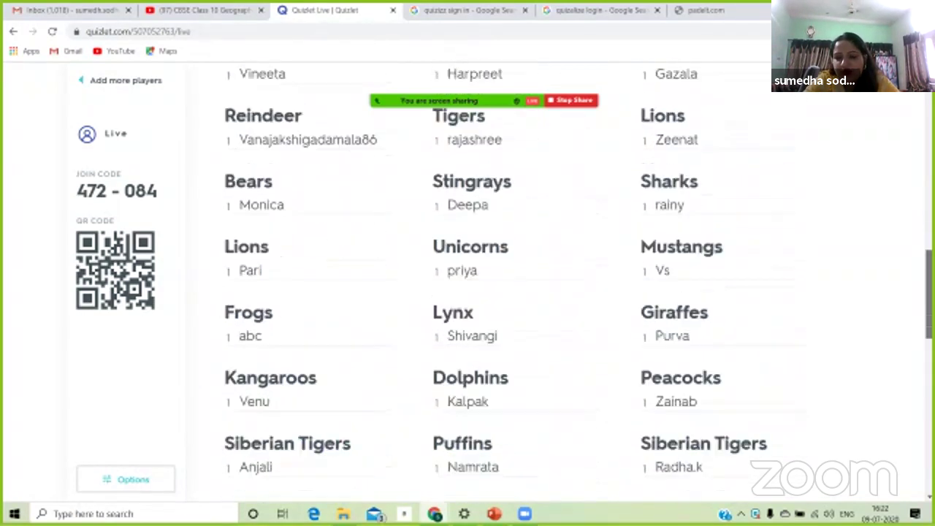
scroll(468, 293, "down", 15)
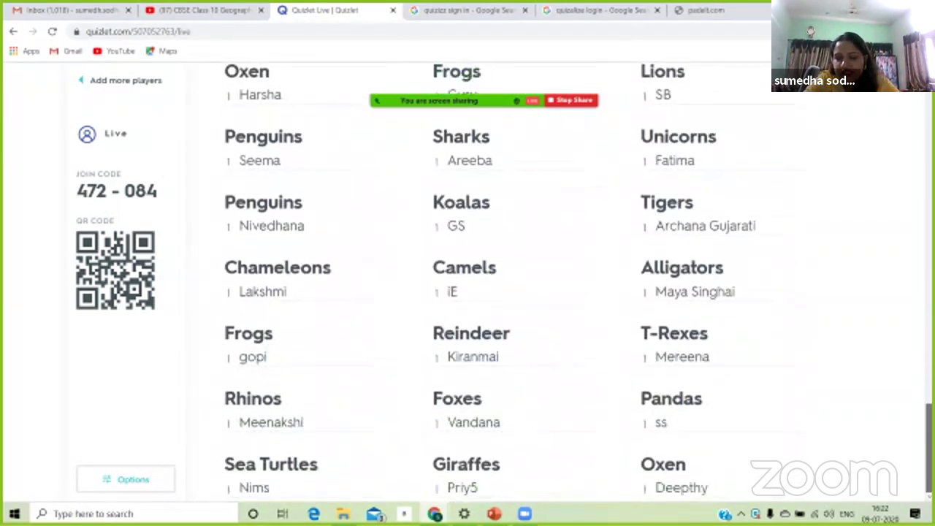
key("Home")
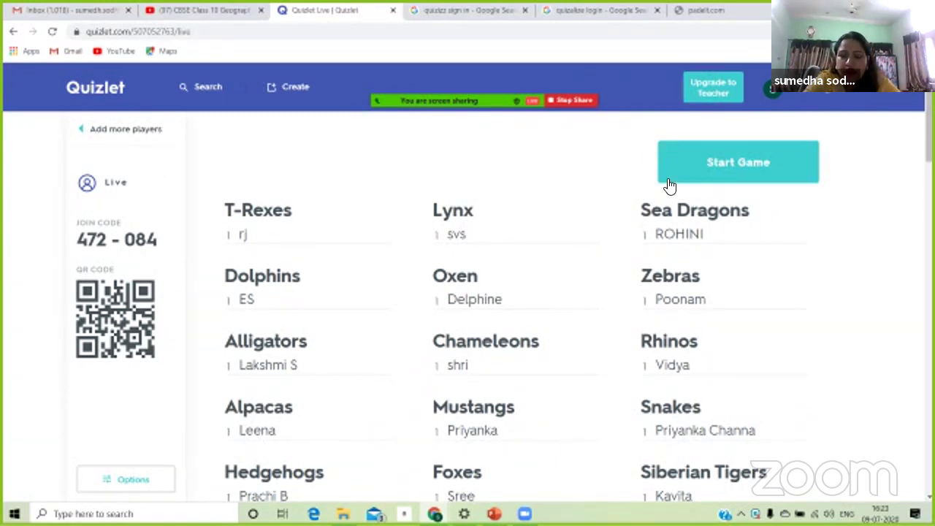
- Turn Music on in the game Options and close the options window
left_click(125, 480)
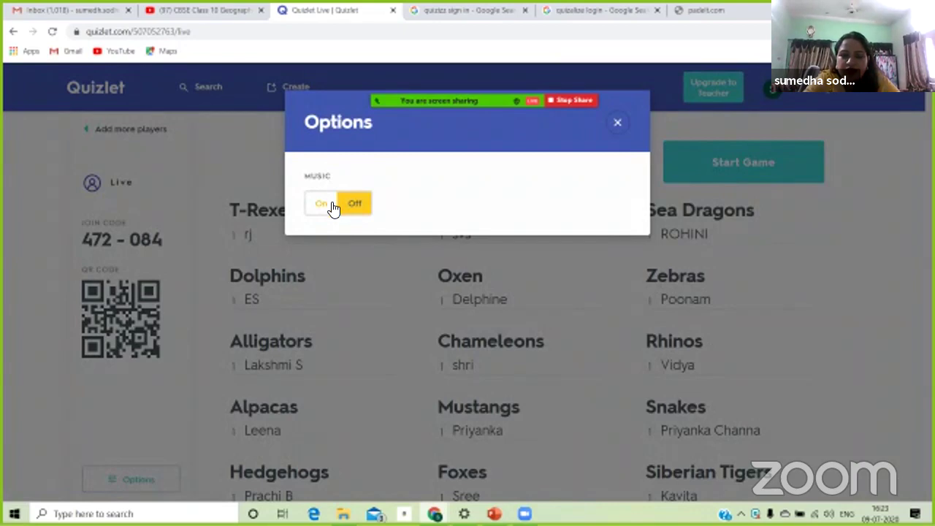
left_click(333, 208)
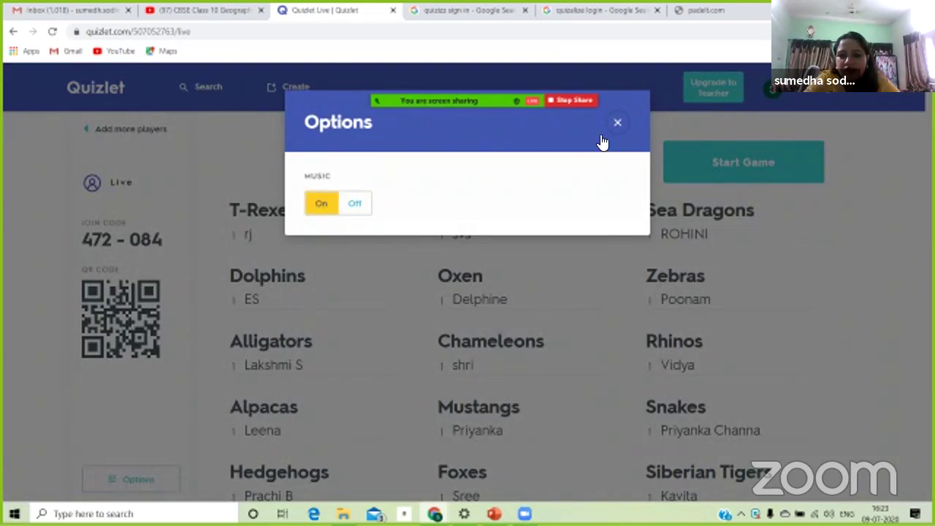
left_click(618, 126)
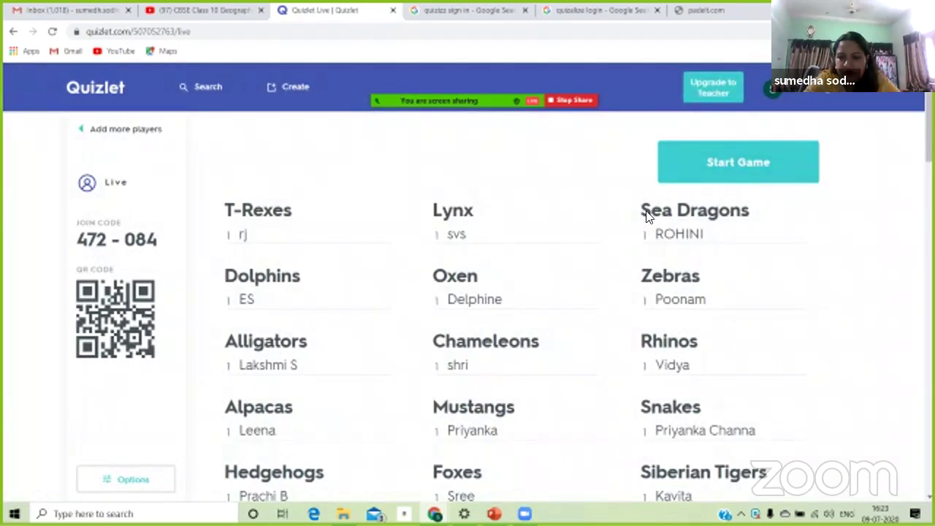
- Start the Live game anyway despite the disconnected players
left_click(728, 168)
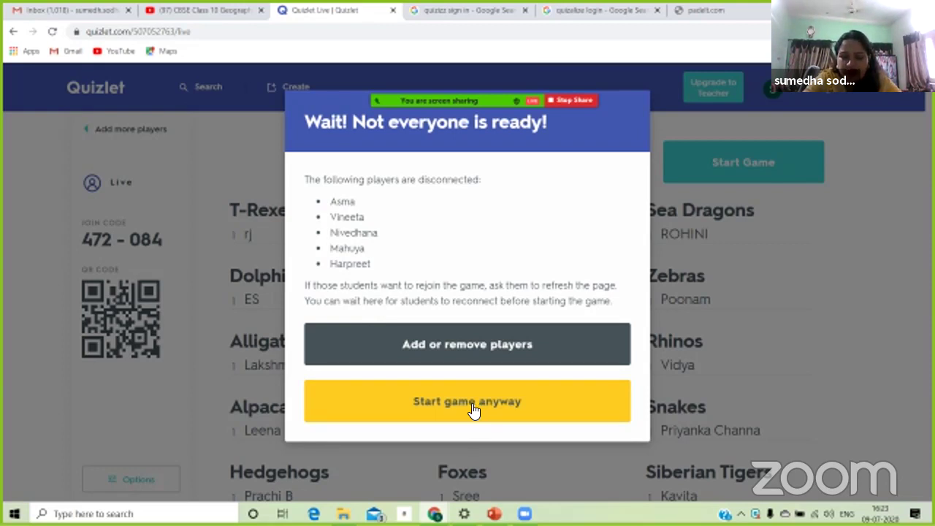
left_click(473, 409)
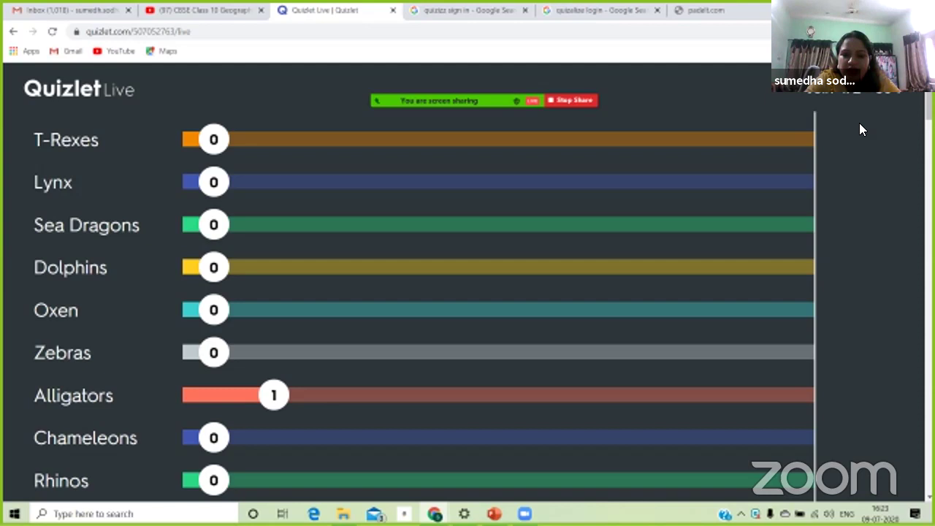
- Follow the team leaderboard as the game runs, nudging the system volume up and down
scroll(913, 111, "down", 4)
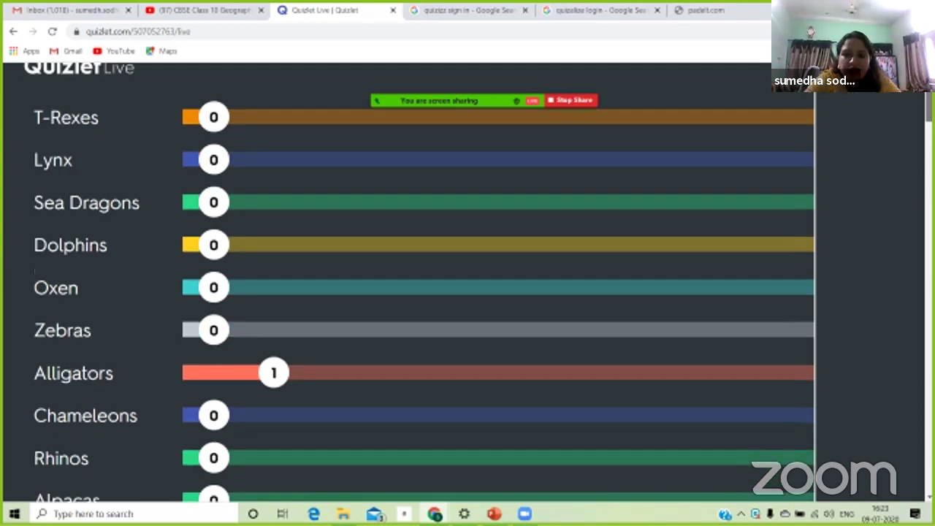
scroll(913, 111, "up", 4)
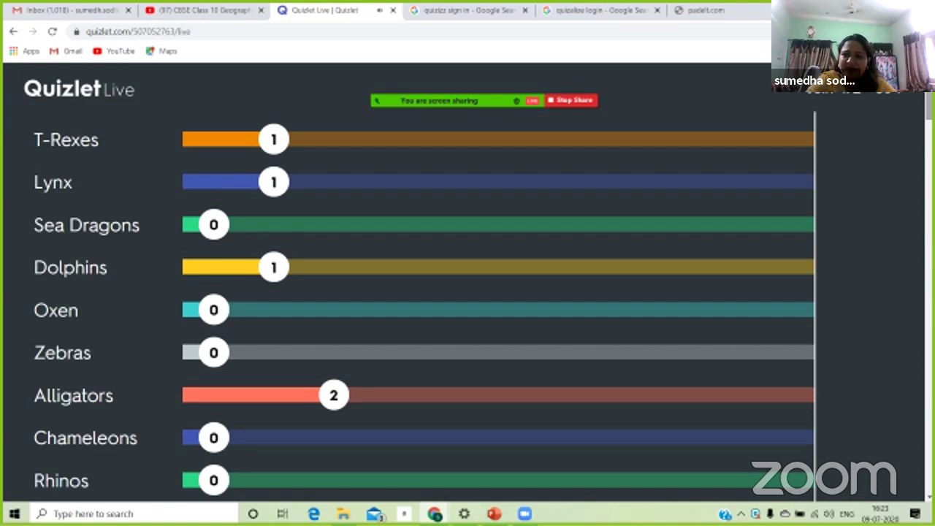
scroll(498, 282, "down", 15)
scroll(498, 282, "down", 12)
scroll(468, 293, "up", 10)
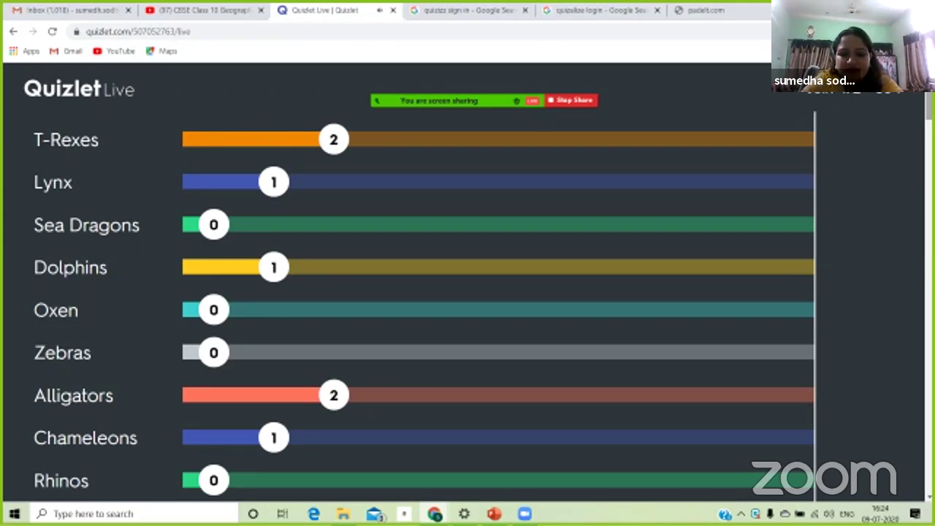
key("XF86AudioRaiseVolume")
key("XF86AudioRaiseVolume")
key("XF86AudioRaiseVolume")
key("XF86AudioRaiseVolume")
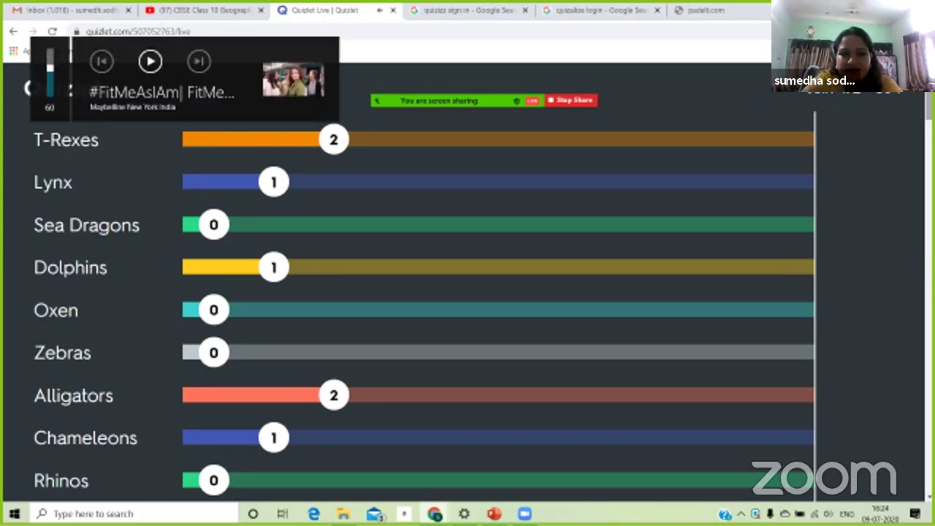
key("XF86AudioLowerVolume")
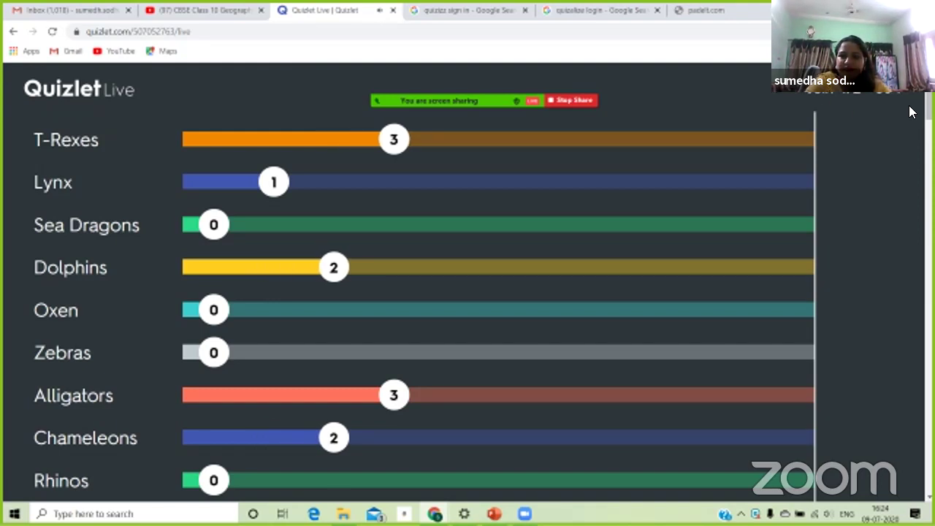
- Keep watching the scores until the game ends, setting the system volume to 100
scroll(496, 307, "down", 6)
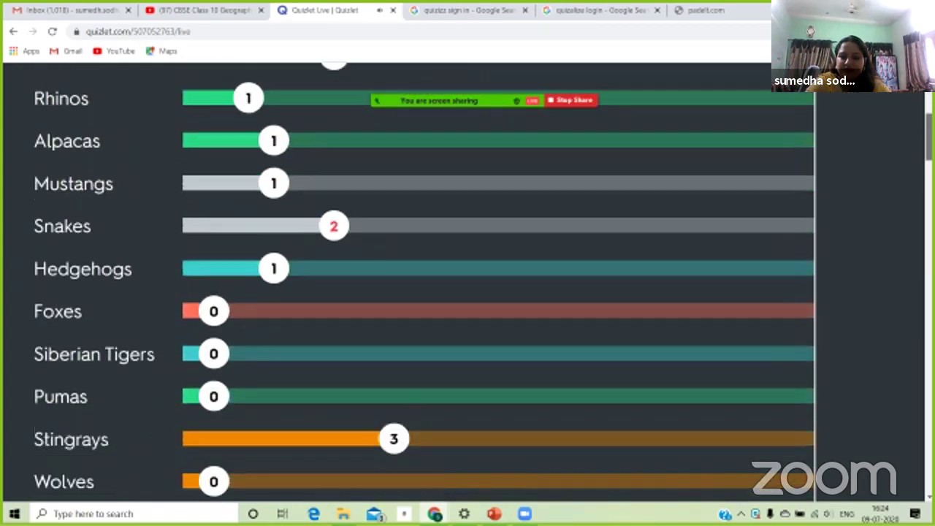
scroll(496, 282, "down", 8)
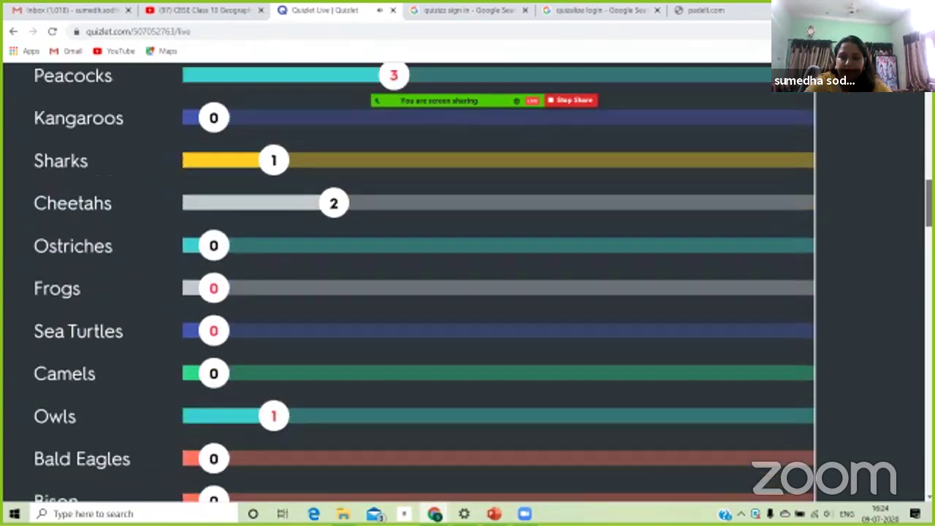
scroll(497, 282, "up", 15)
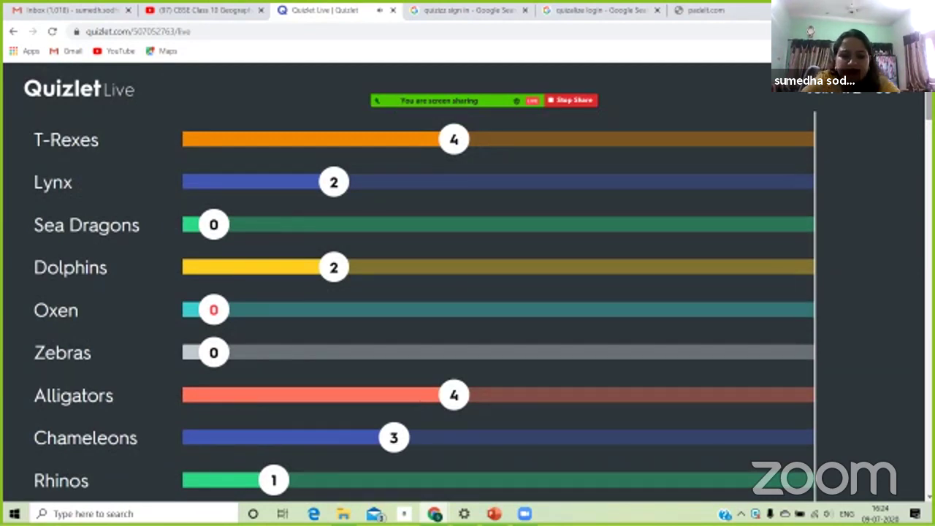
key("XF86AudioRaiseVolume")
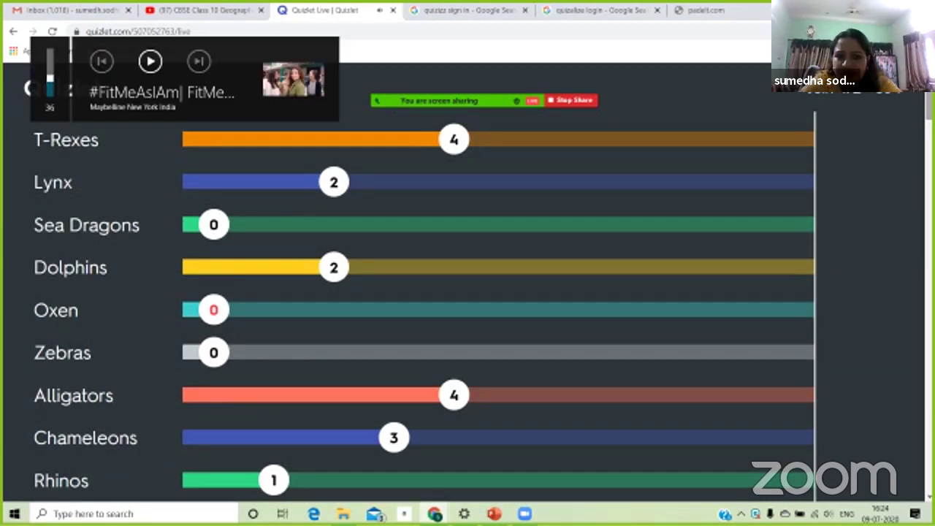
key("XF86AudioRaiseVolume")
key("XF86AudioRaiseVolume")
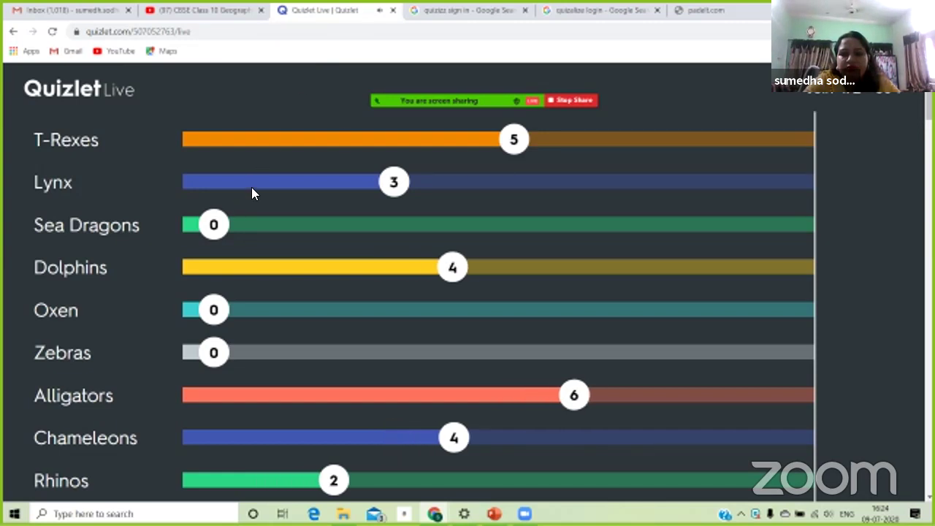
mouse_move(399, 103)
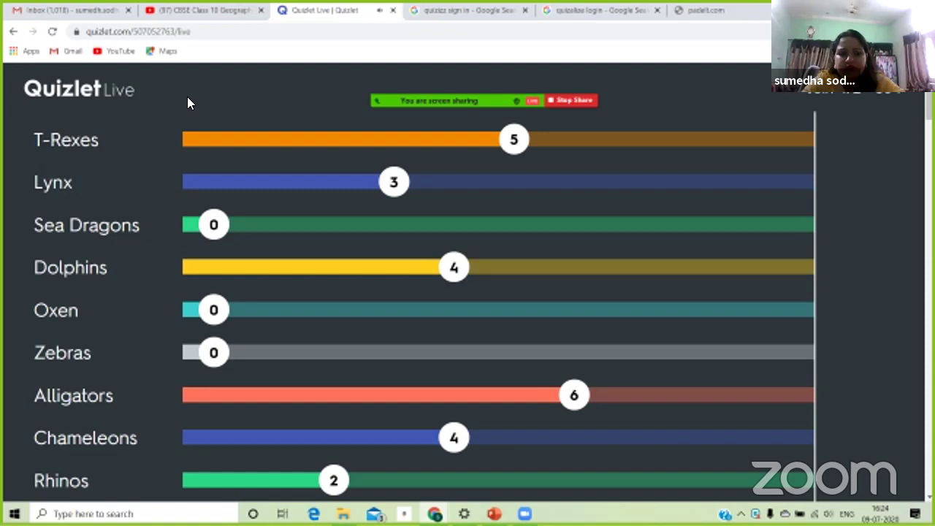
key("XF86AudioLowerVolume")
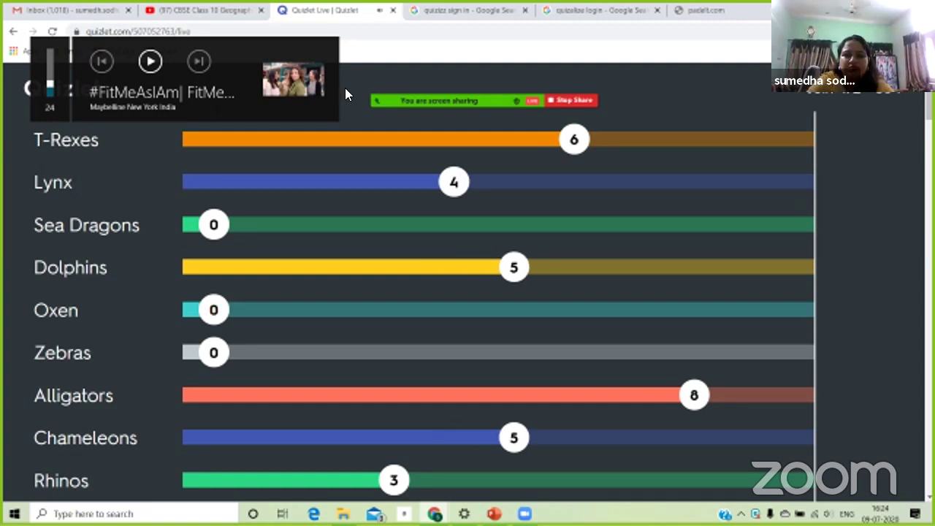
left_click(49, 49)
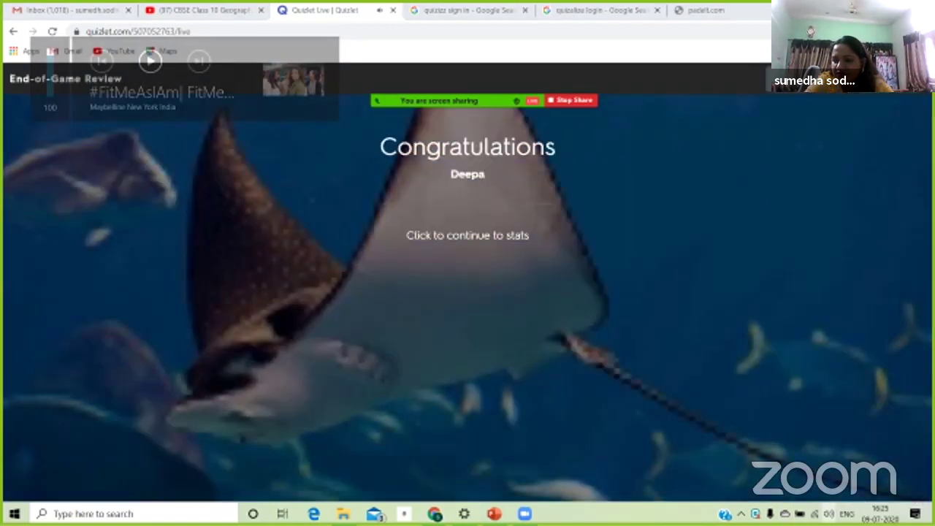
- Set speaker volume to 34, admit the waiting Zoom participant, and open the set's Match game
left_click(829, 513)
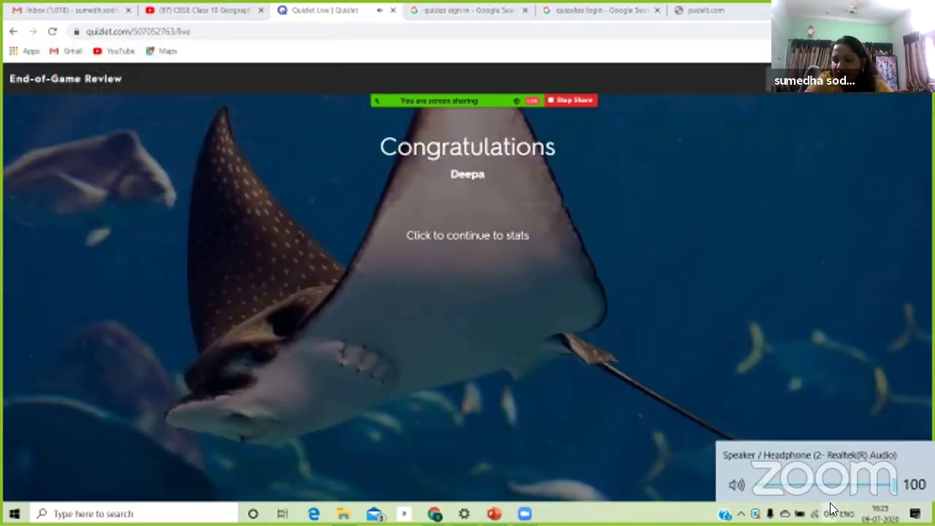
left_click(826, 485)
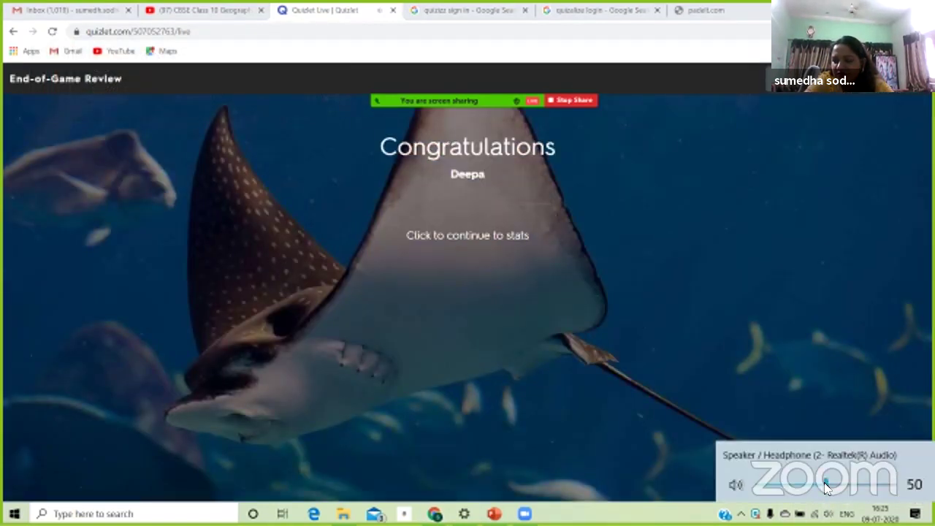
left_click(801, 486)
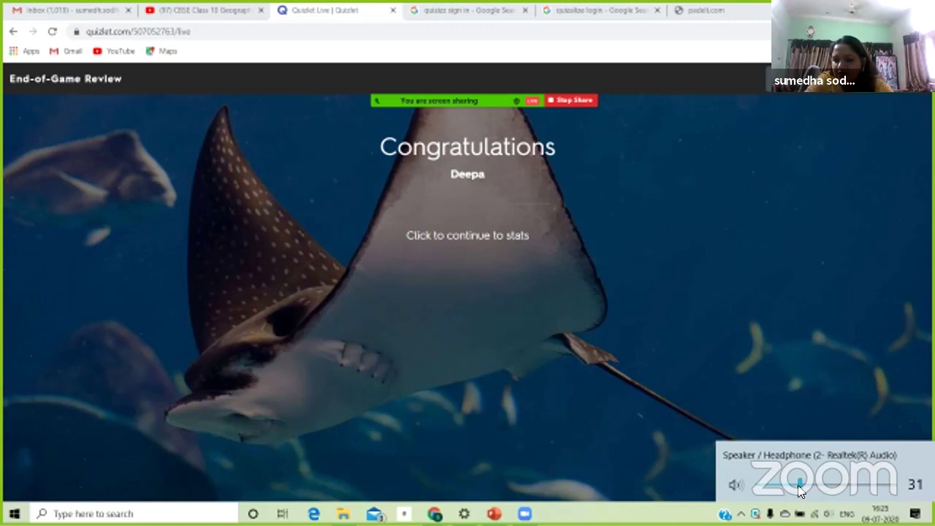
left_click(780, 485)
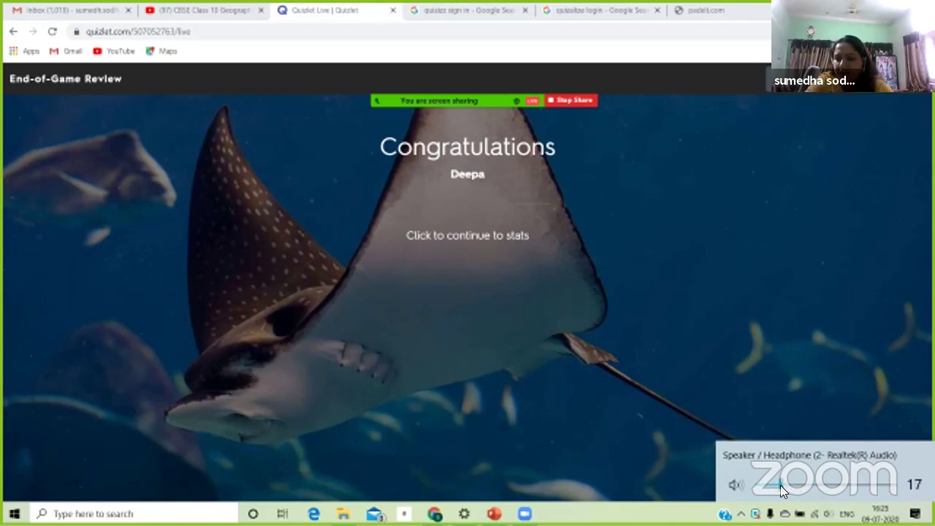
left_click(792, 484)
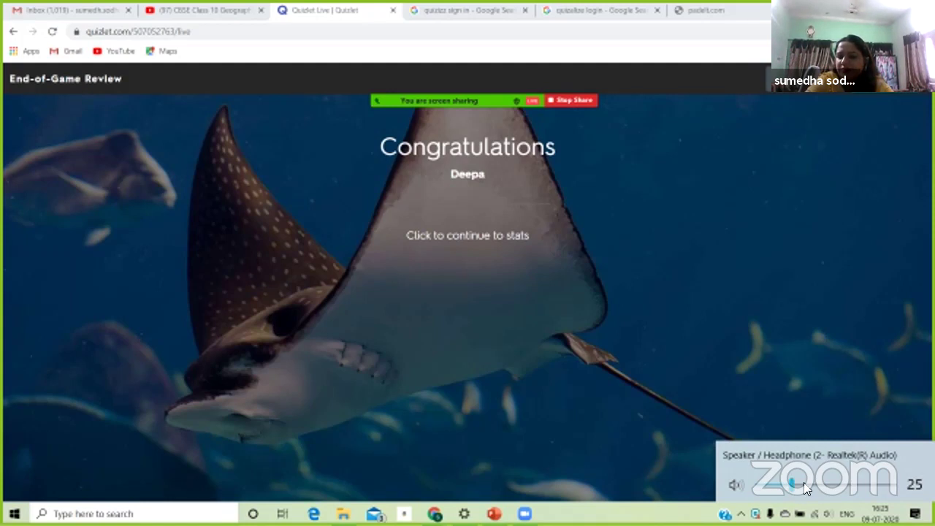
left_click(803, 484)
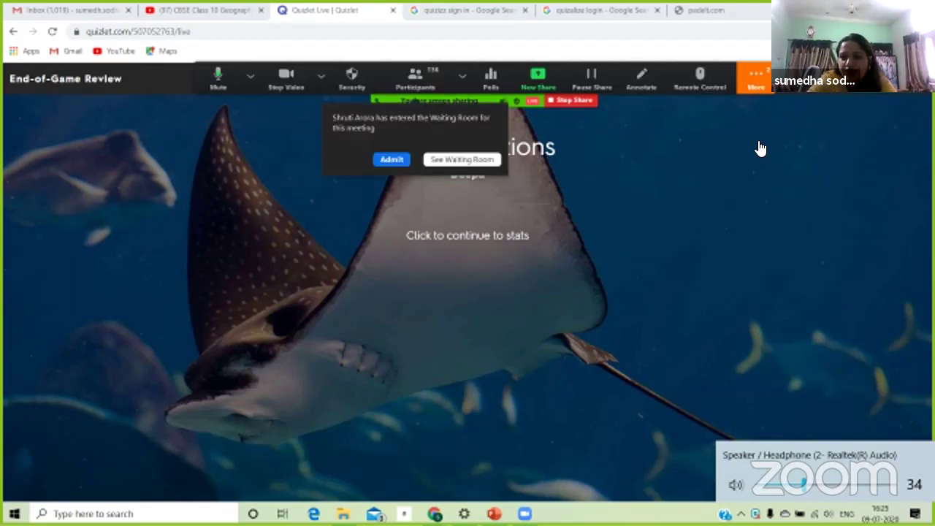
left_click(391, 160)
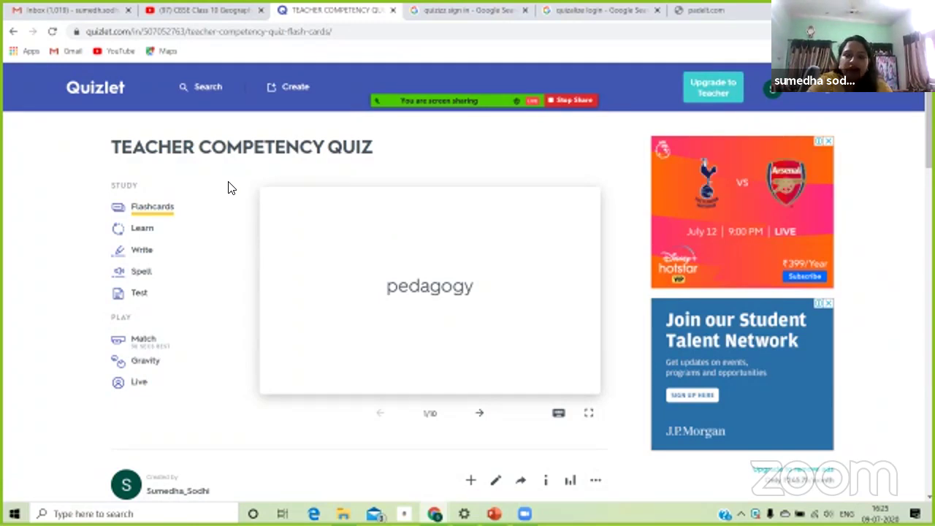
left_click(152, 340)
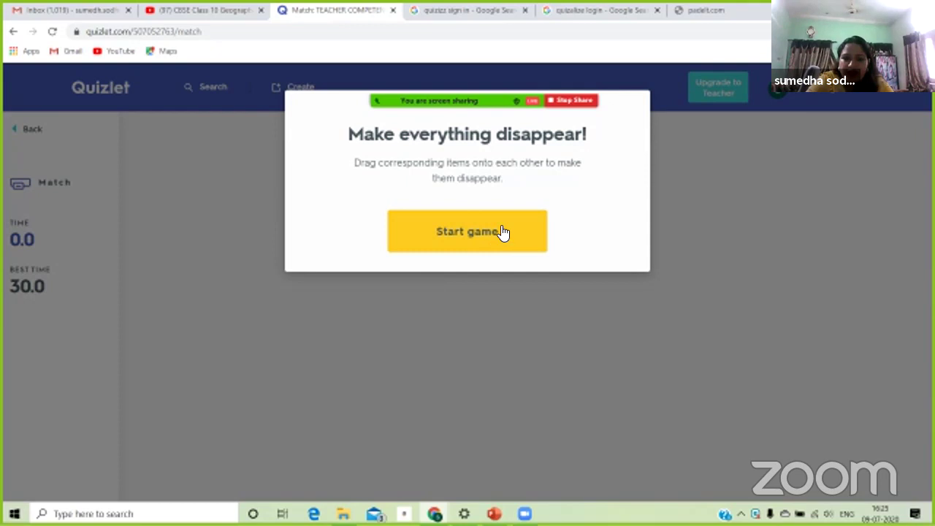
- Start Match and pair Technology, creativity, pedagogy, research, Microteaching and Assessment with their definitions
left_click(502, 232)
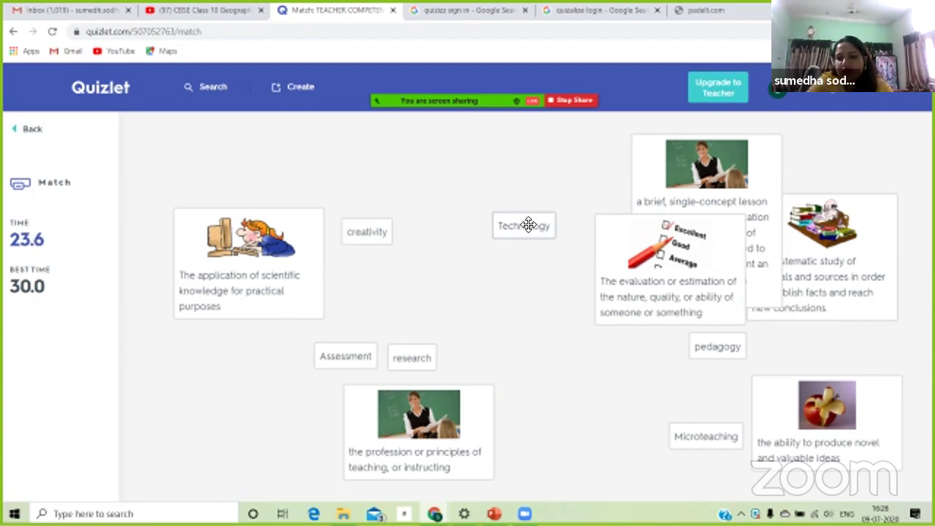
left_click_drag(528, 225, 243, 250)
left_click_drag(373, 236, 838, 412)
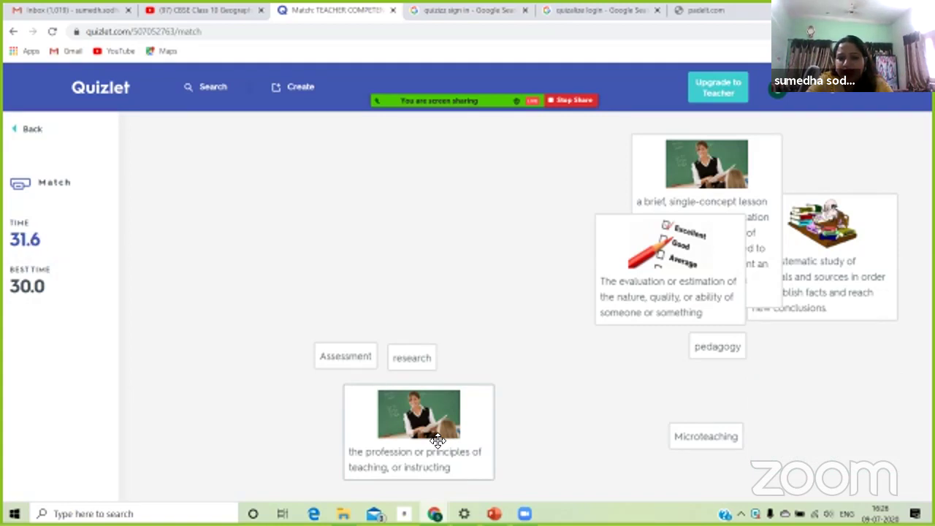
left_click_drag(739, 348, 464, 411)
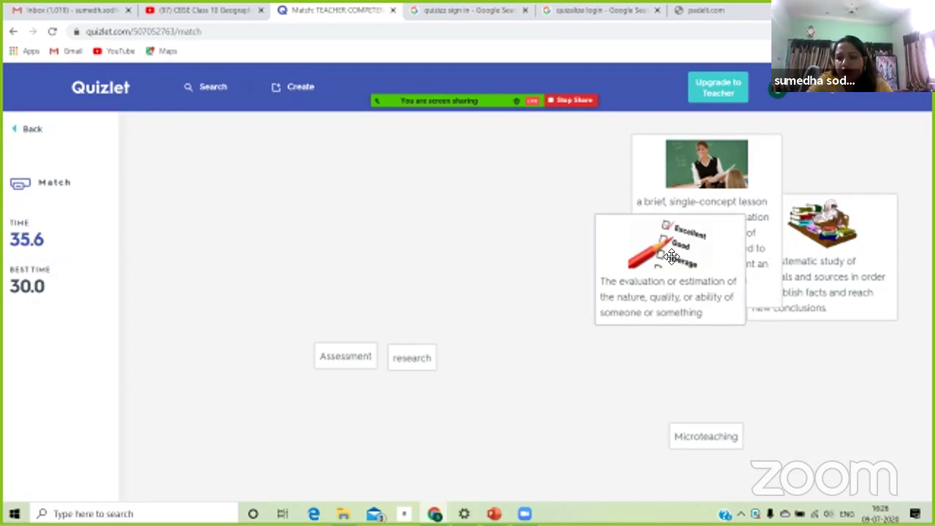
left_click_drag(416, 377, 694, 274)
left_click_drag(599, 152, 587, 139)
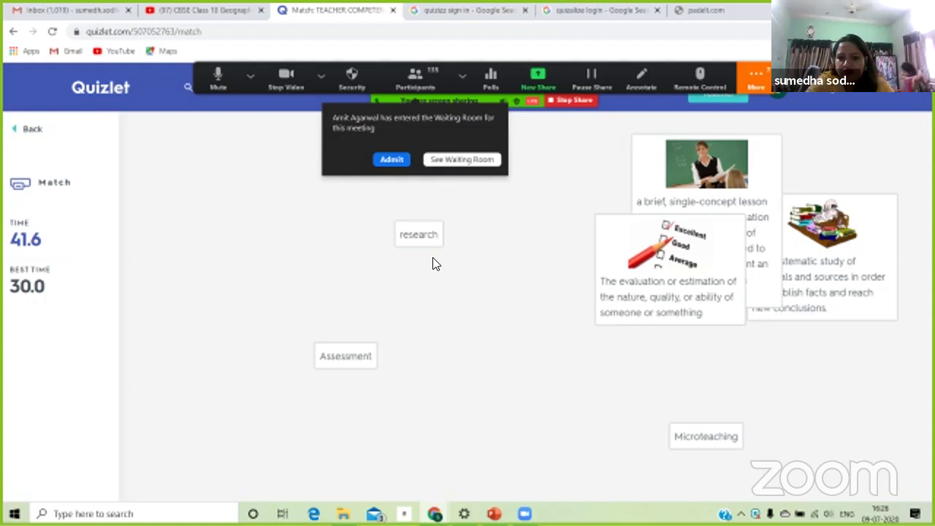
left_click_drag(424, 239, 876, 250)
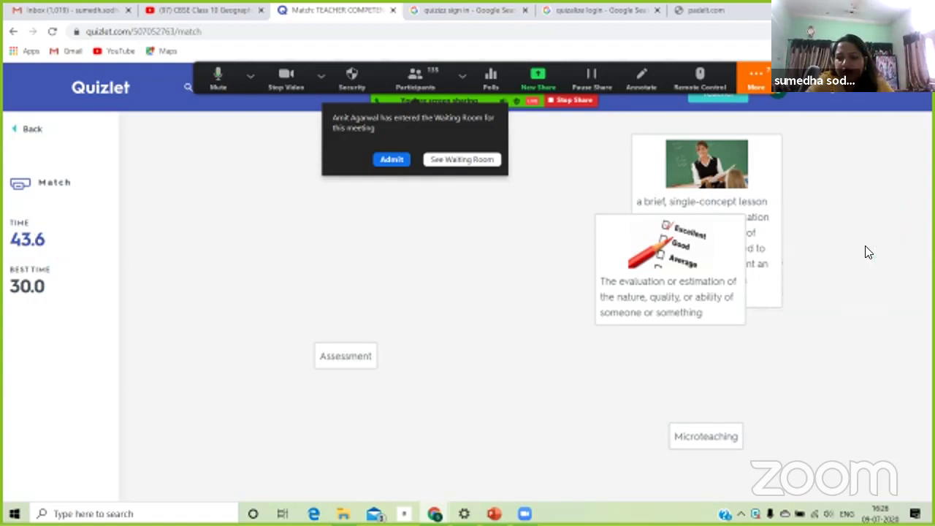
left_click_drag(715, 434, 682, 274)
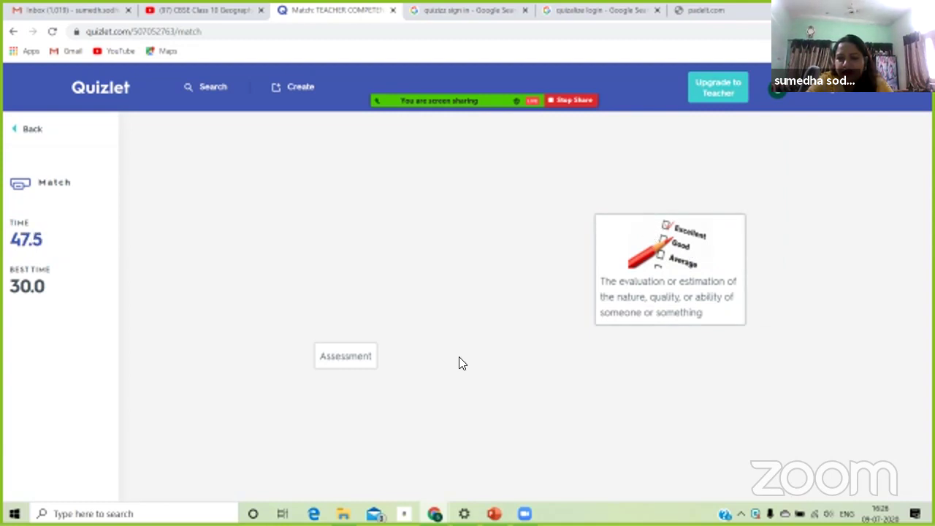
left_click_drag(344, 364, 659, 287)
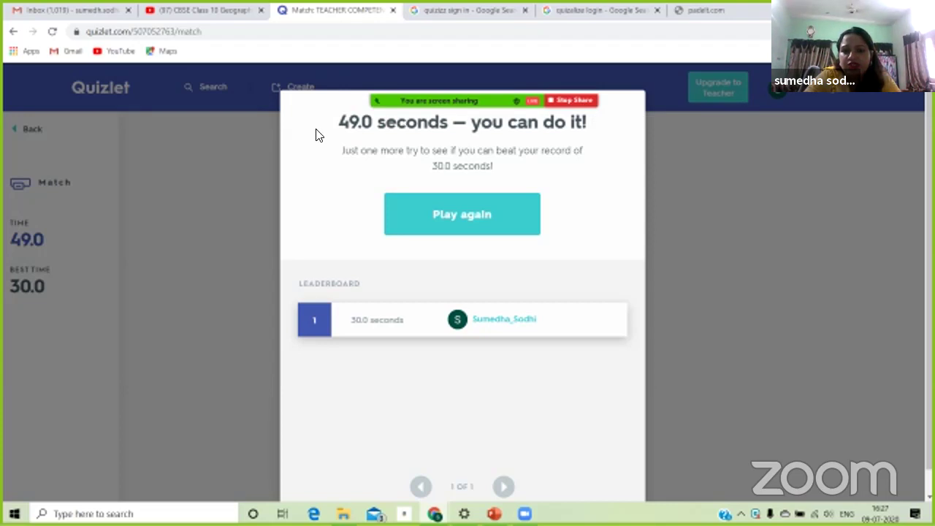
- Open the meeting's audio options, then dismiss them
left_click(250, 76)
left_click(249, 76)
left_click(250, 76)
key("Escape")
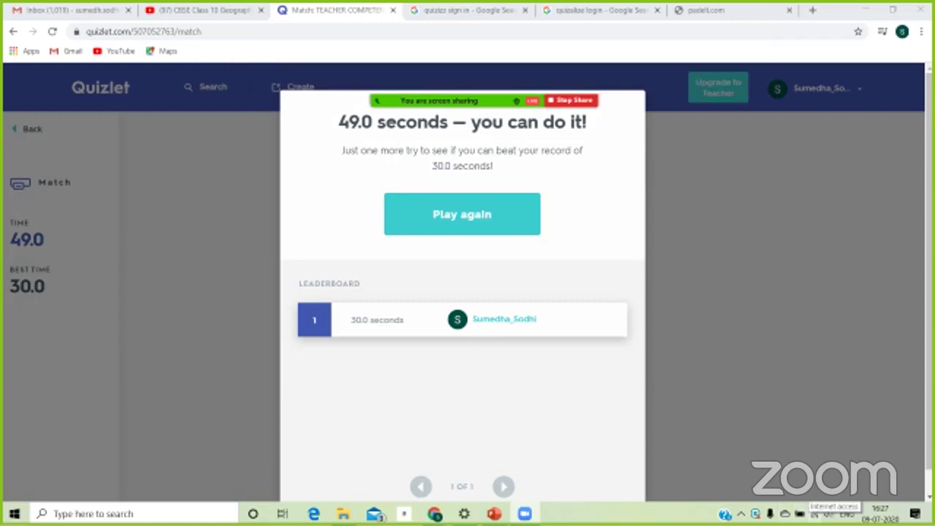
- Check the Wi-Fi status and speaker volume, then admit the waiting participant into the meeting
left_click(815, 514)
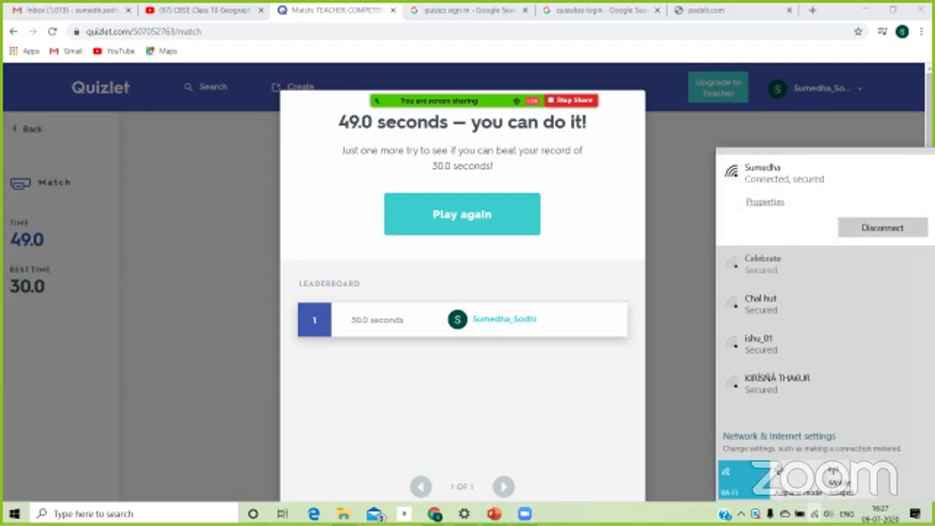
left_click(828, 514)
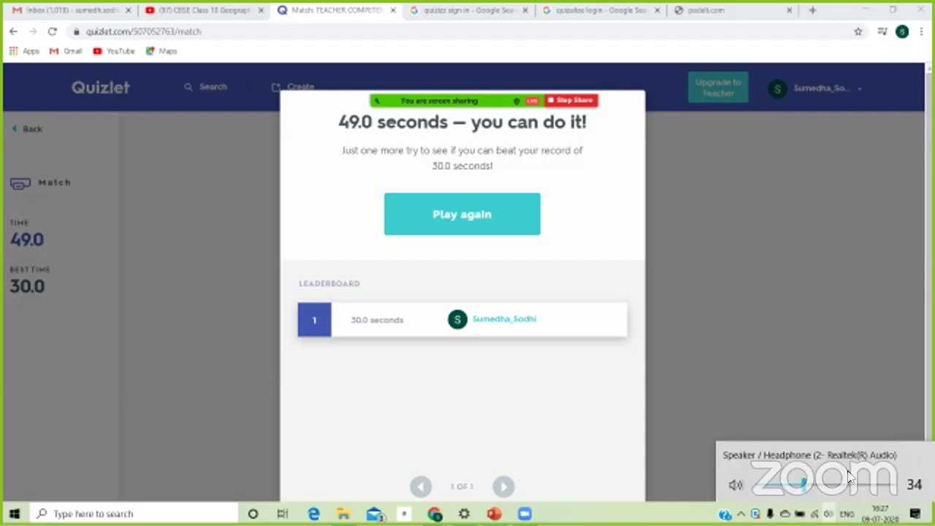
scroll(865, 482, "up", 19)
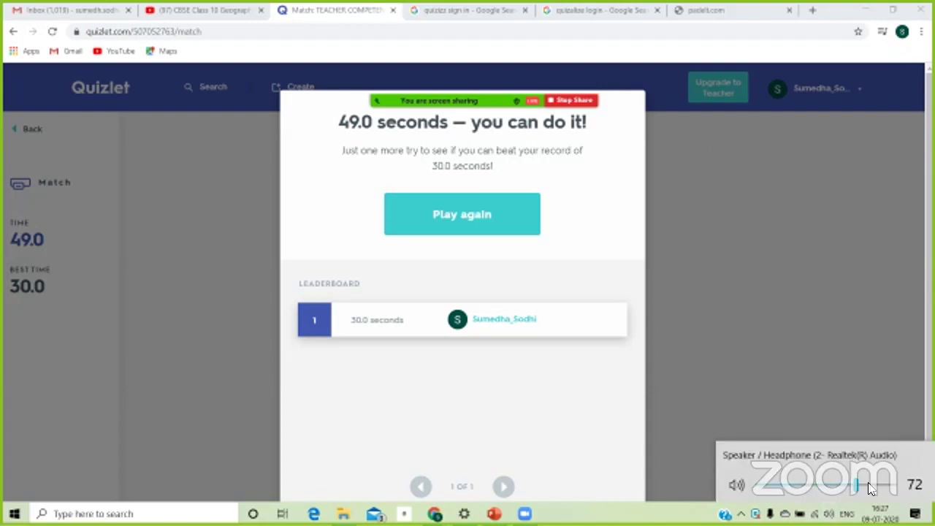
scroll(869, 483, "up", 5)
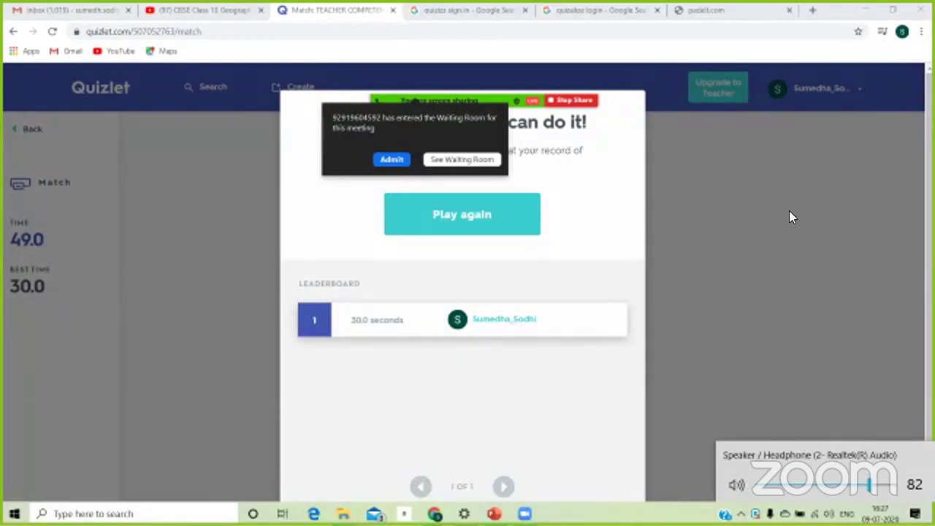
left_click(492, 217)
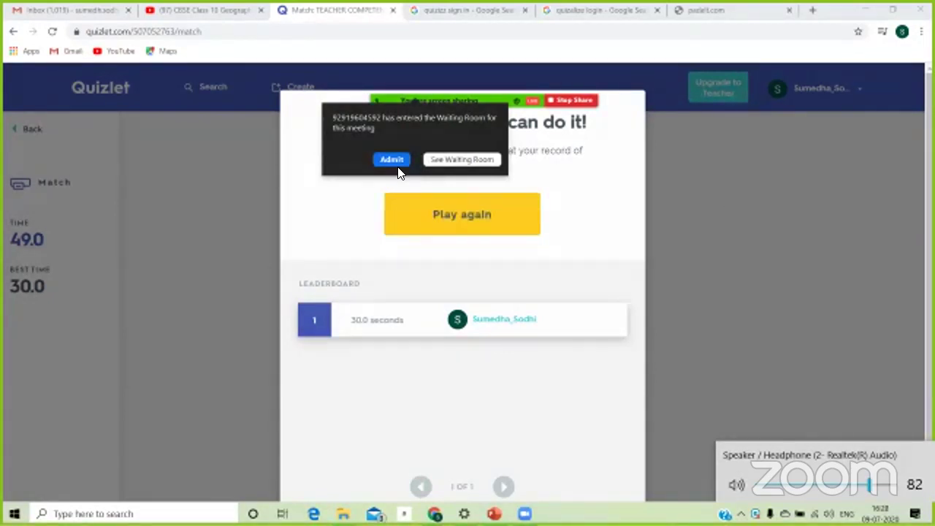
left_click(394, 160)
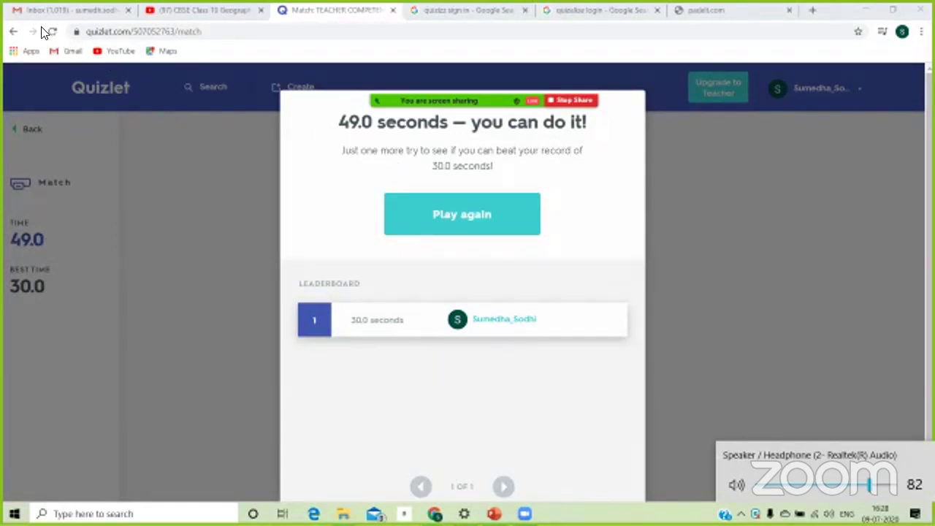
- Leave the Match results for the Teacher Competency Quiz set page and open site search
left_click(13, 32)
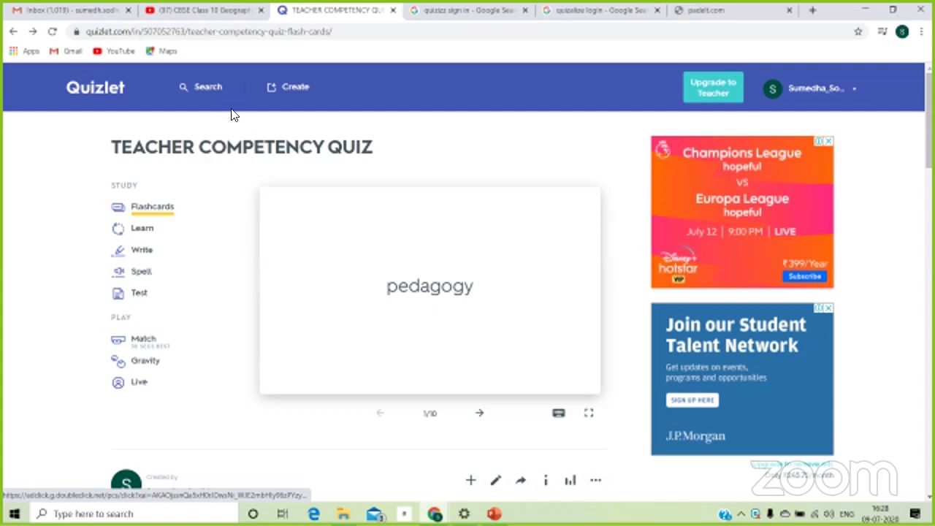
left_click(201, 87)
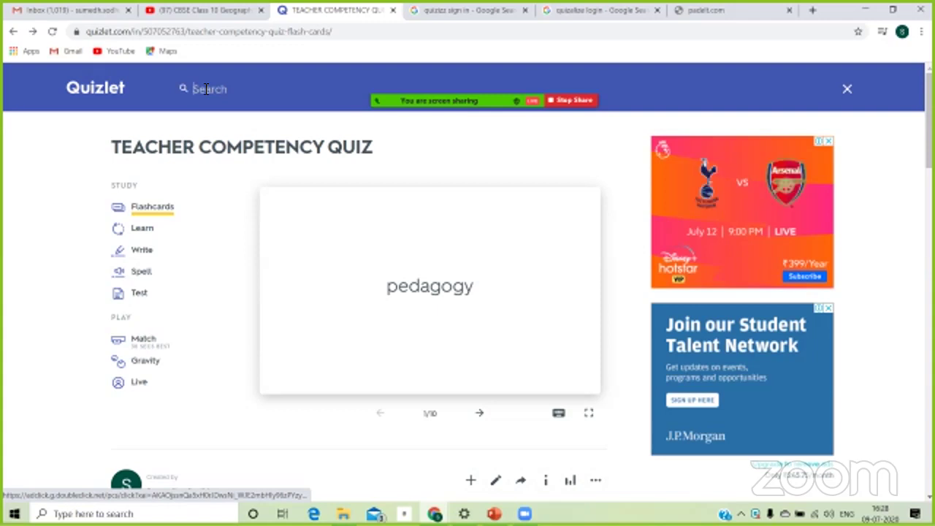
- Search for 'agriculture' and browse the resulting study sets down and back to the top
type("agriculture")
key("Return")
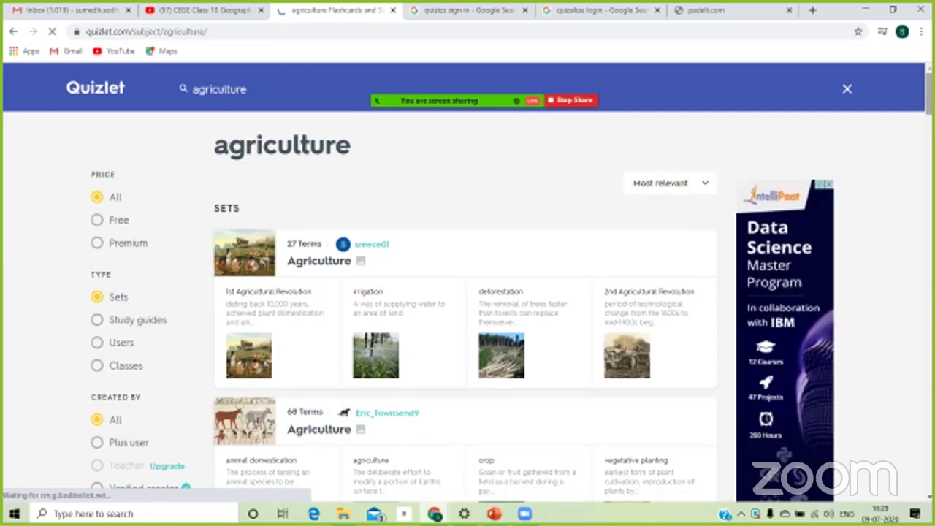
scroll(465, 292, "down", 5)
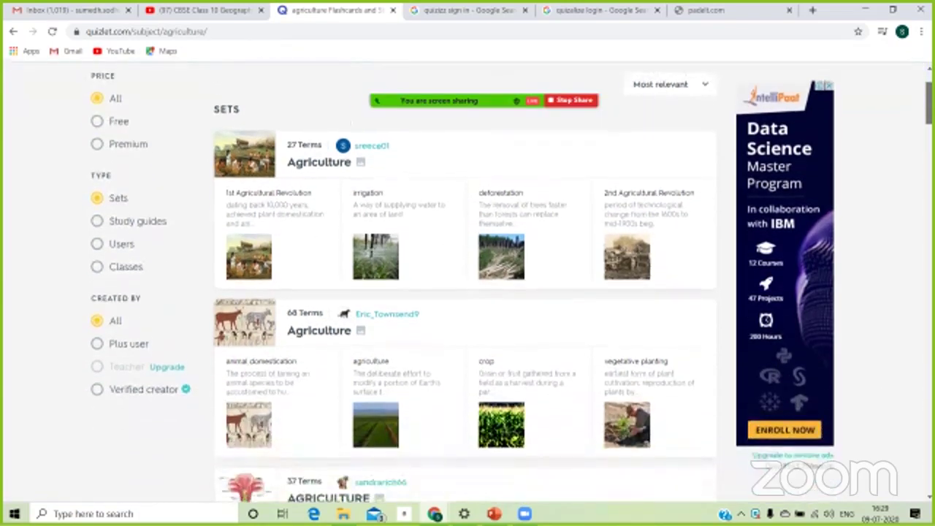
scroll(296, 215, "up", 3)
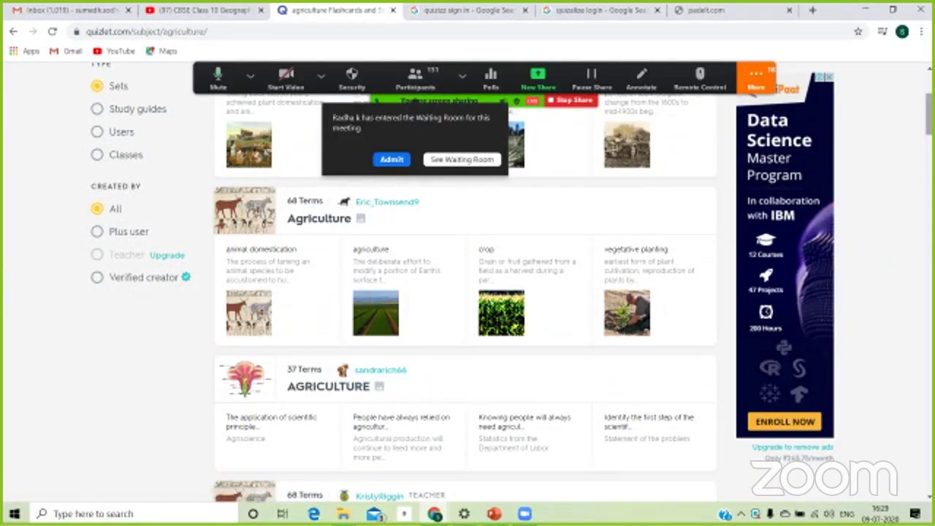
scroll(464, 292, "down", 7)
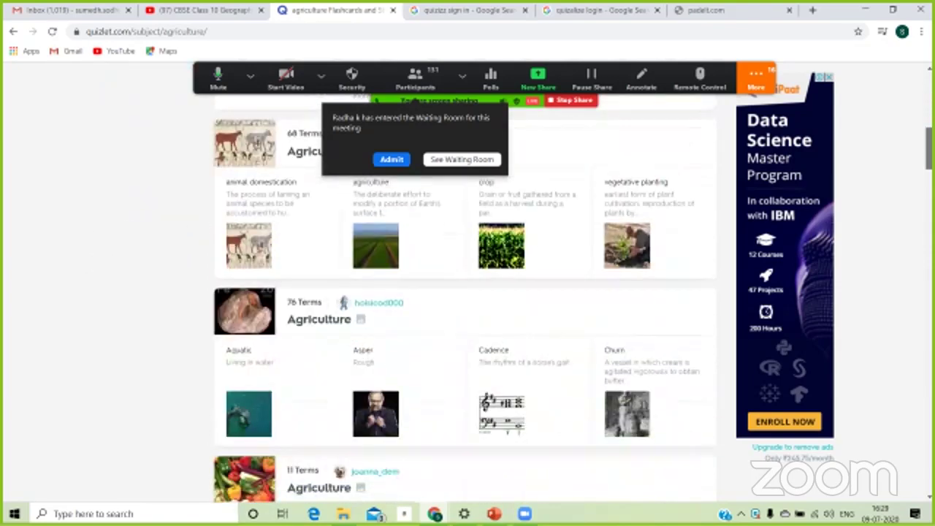
scroll(464, 292, "down", 1)
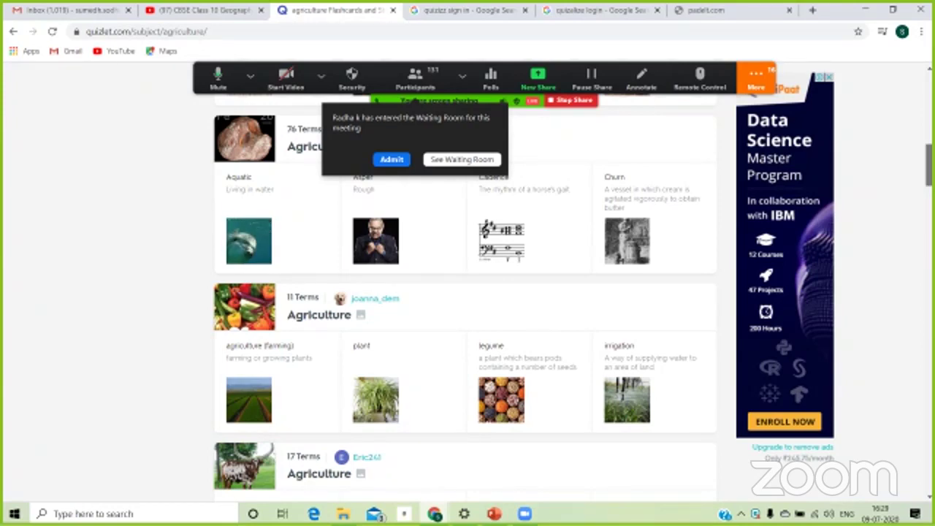
scroll(465, 292, "down", 6)
scroll(465, 293, "down", 3)
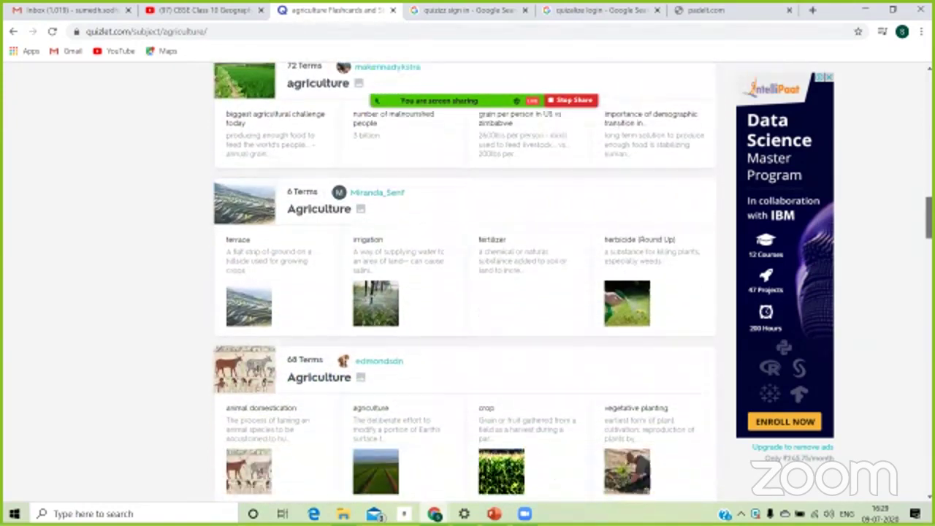
scroll(464, 292, "down", 2)
scroll(465, 292, "down", 3)
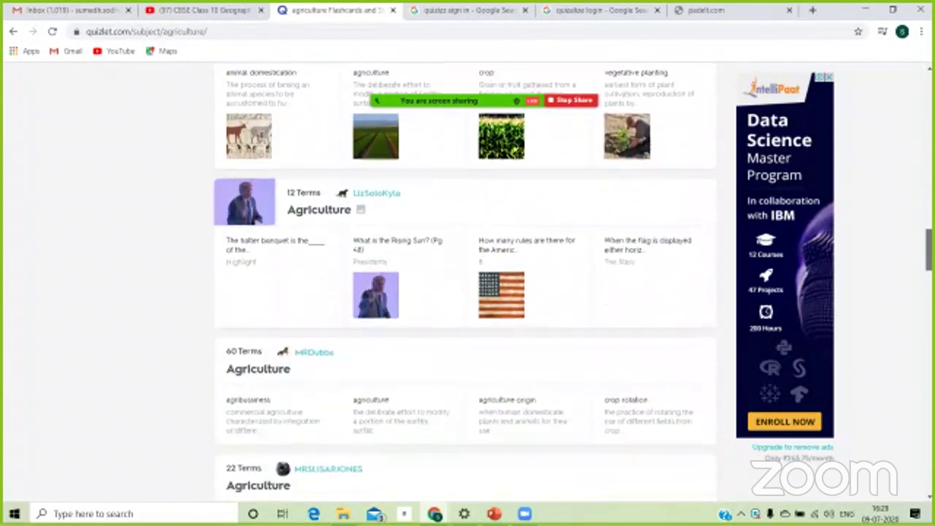
scroll(465, 292, "down", 2)
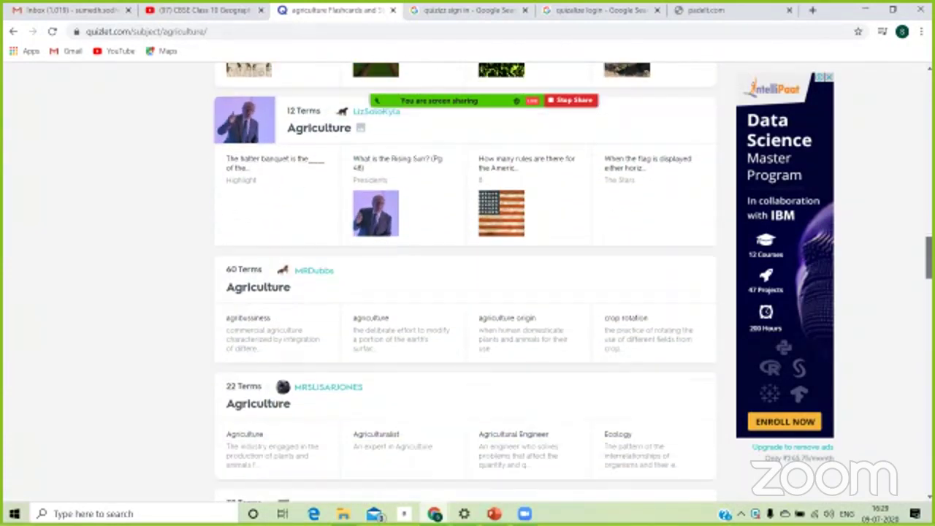
scroll(464, 293, "down", 1)
scroll(465, 292, "down", 6)
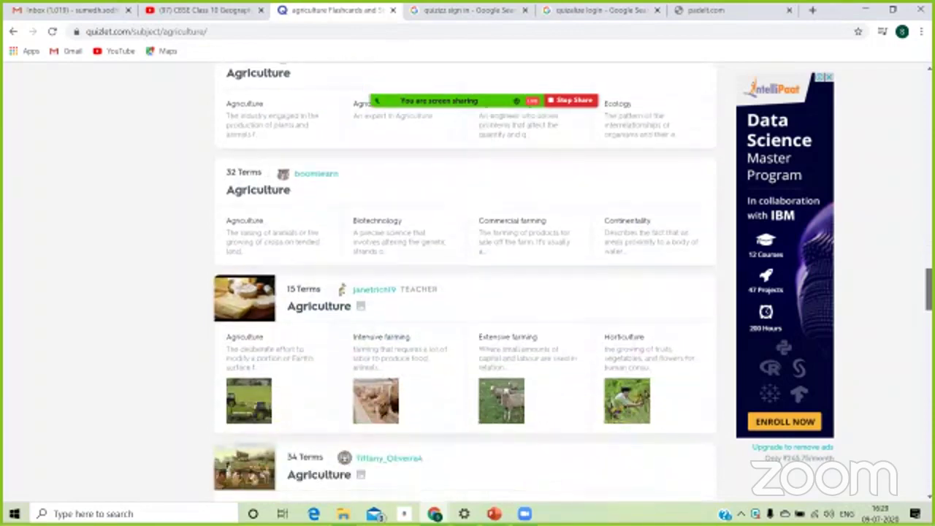
scroll(465, 292, "up", 4)
scroll(465, 292, "up", 10)
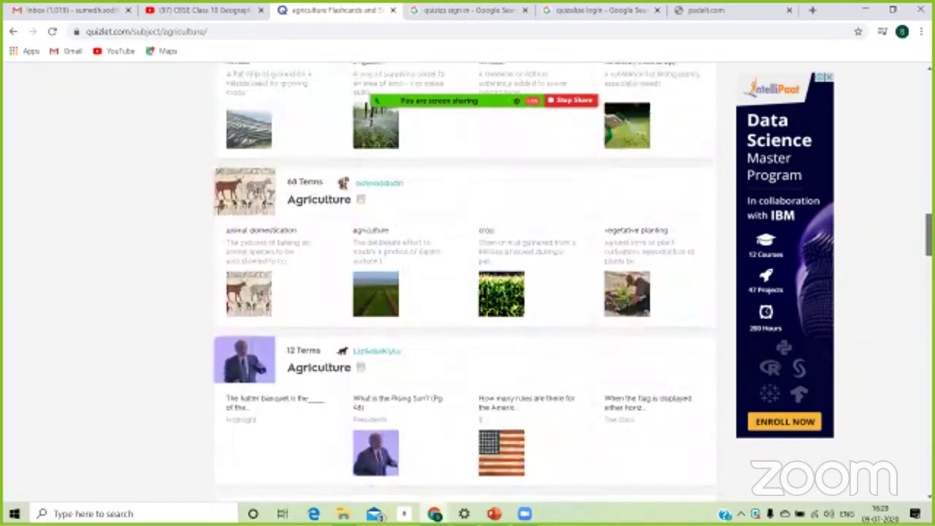
scroll(170, 211, "up", 5)
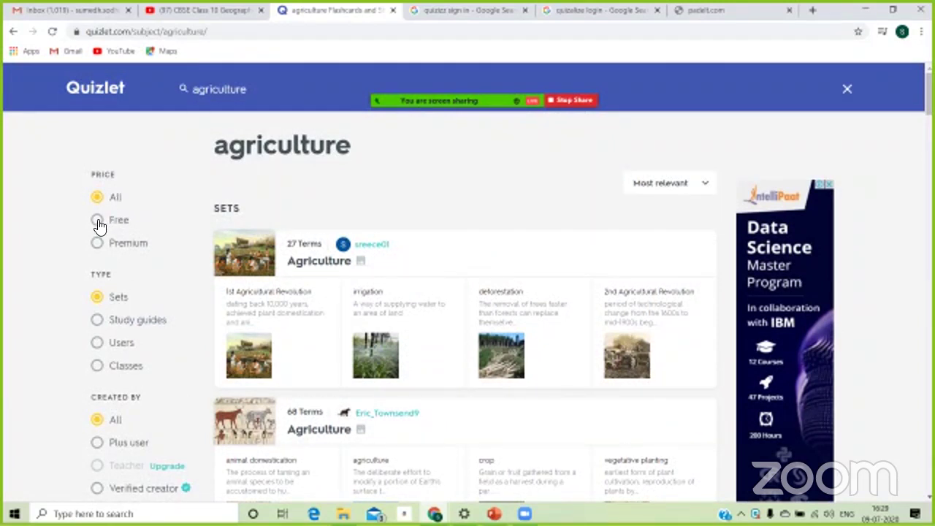
- Limit the agriculture results to free sets, keeping the Most relevant sort order
left_click(100, 227)
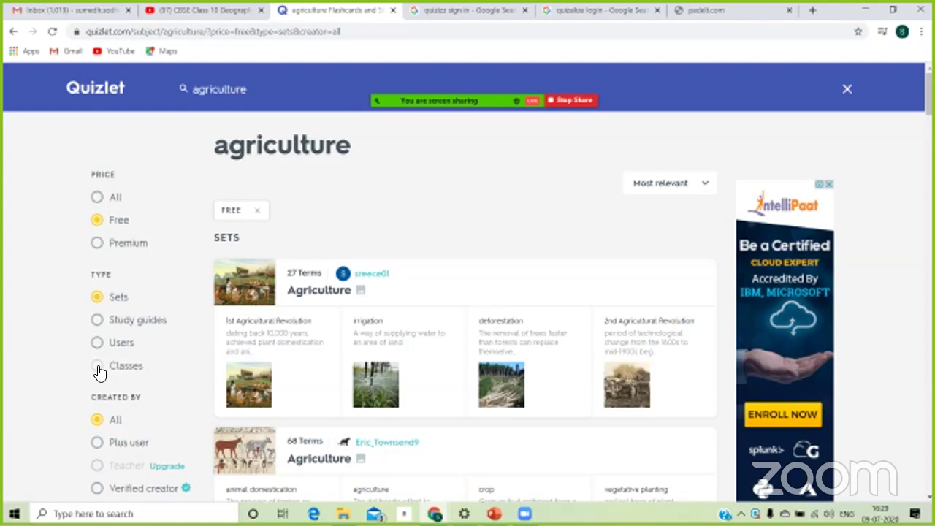
left_click(705, 189)
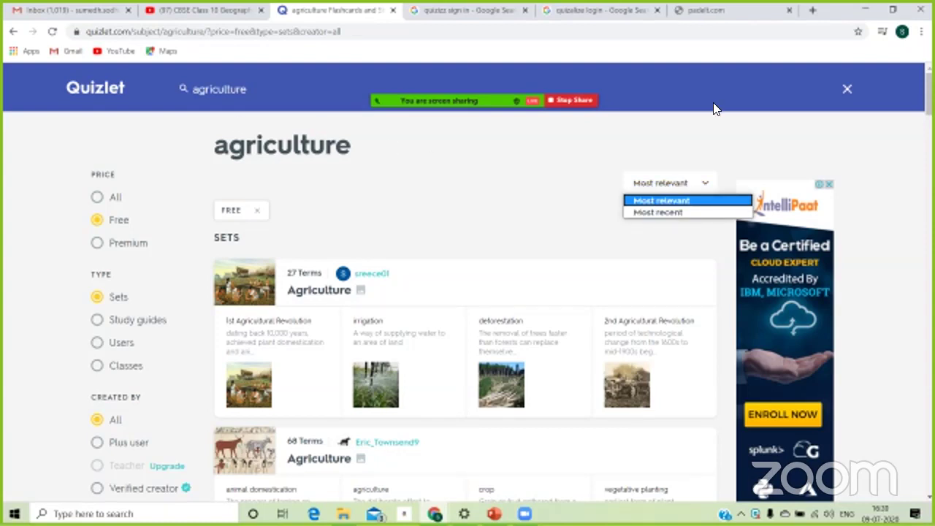
left_click(849, 90)
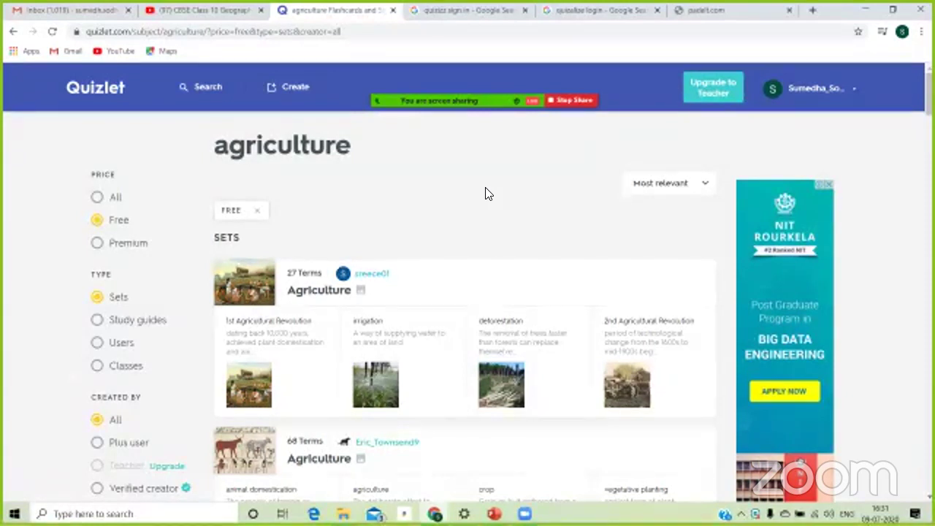
key("alt+s")
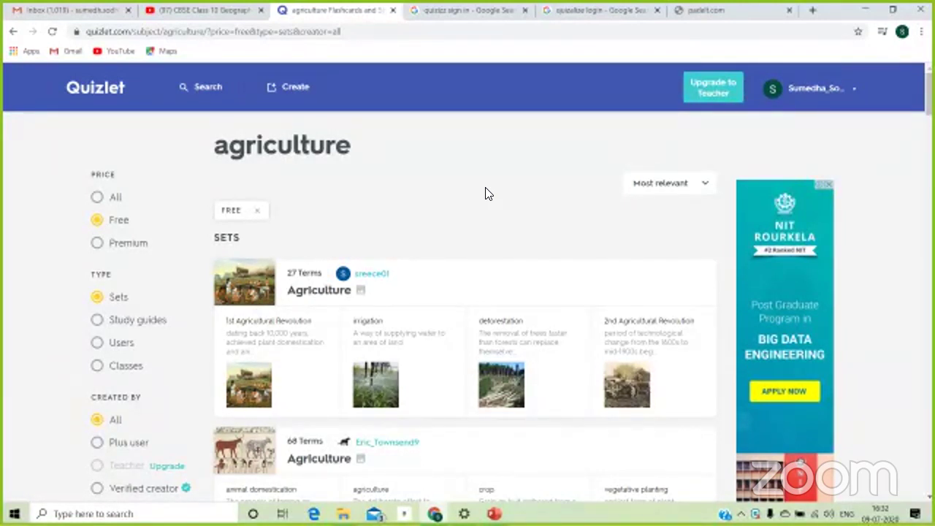
mouse_move(490, 59)
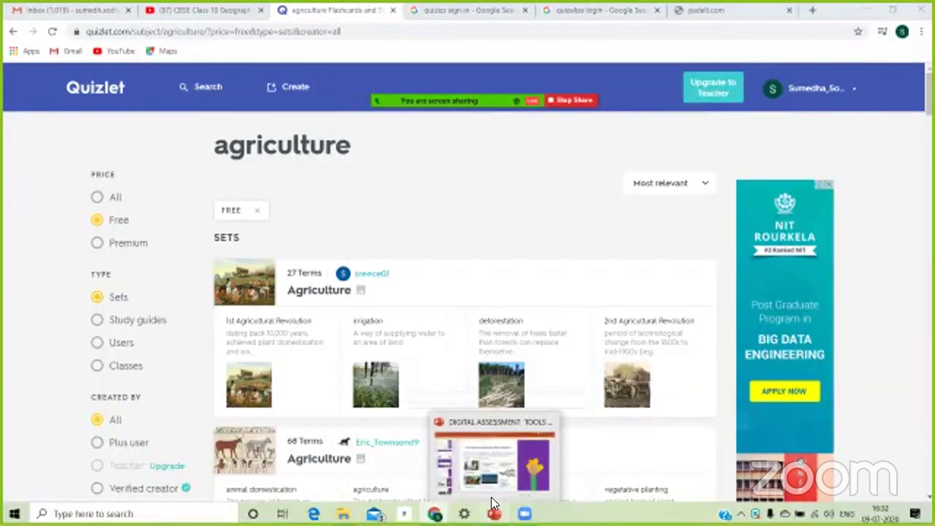
- Switch to PowerPoint and present the deck from slide 28, the Quizizz #READY TO LEARN slide
left_click(493, 501)
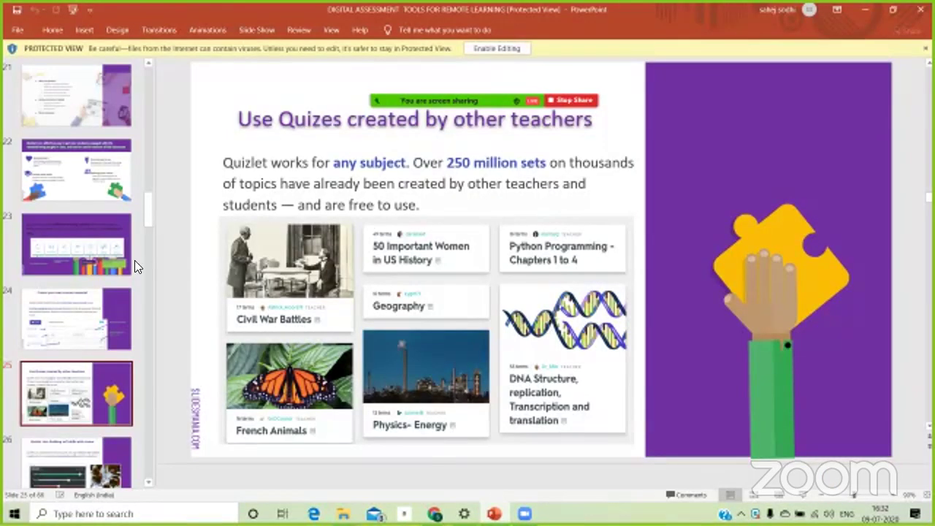
scroll(149, 480, "down", 3)
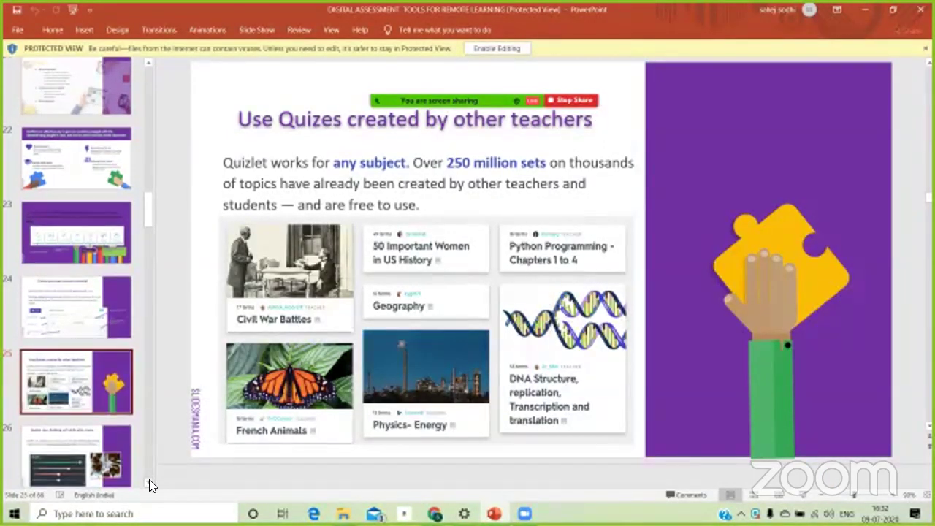
scroll(149, 479, "down", 4)
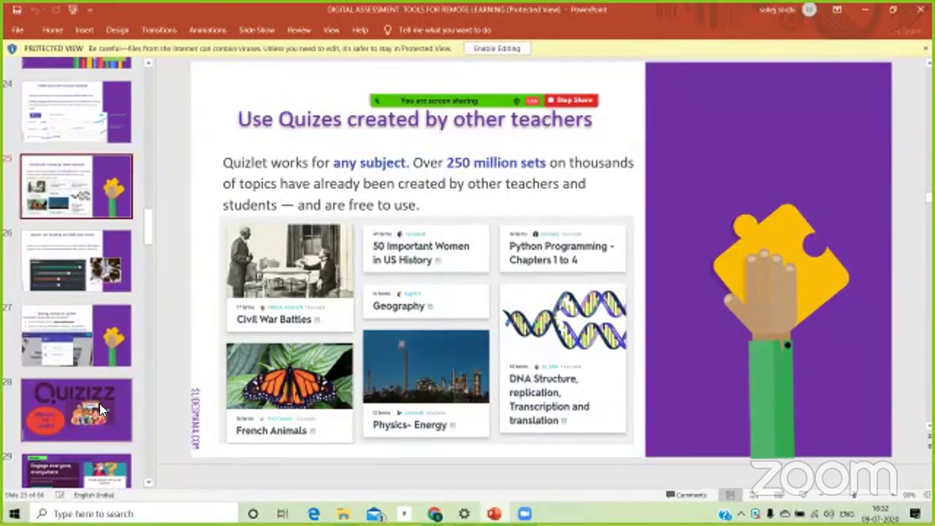
left_click(99, 403)
mouse_move(488, 104)
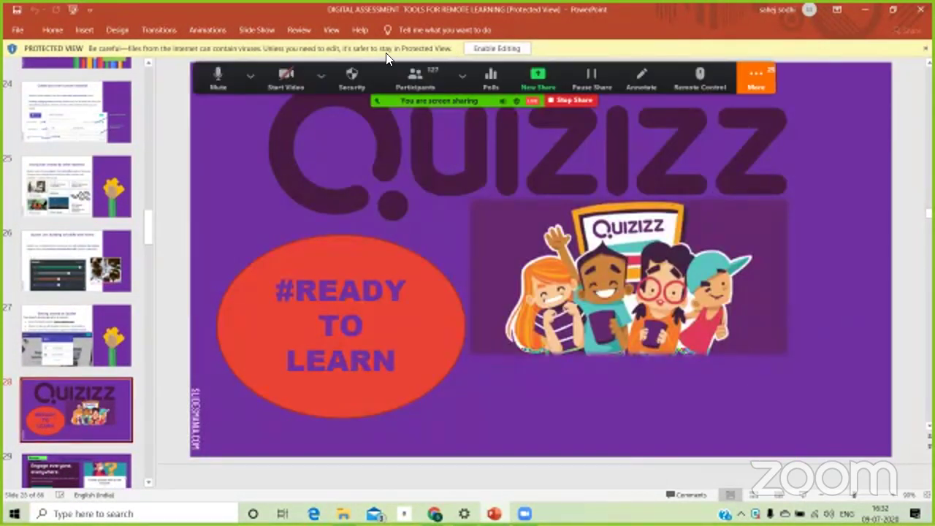
left_click(201, 33)
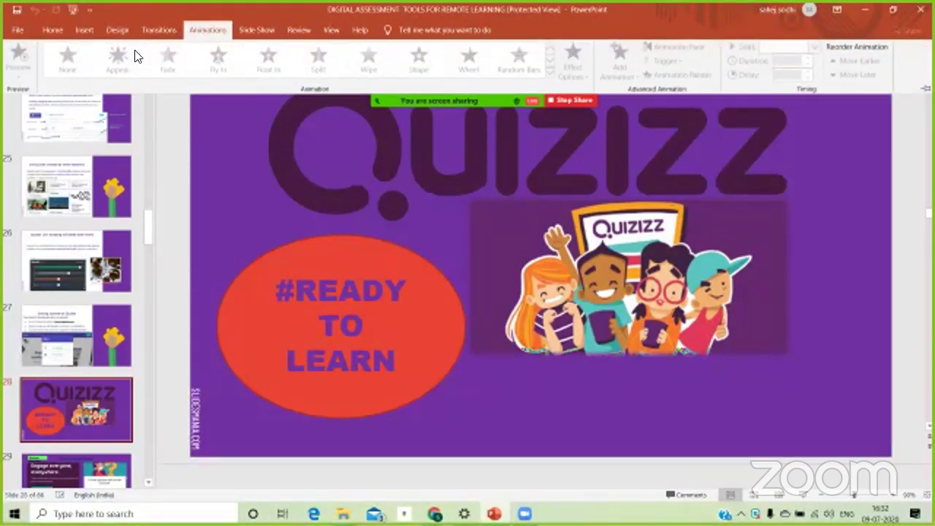
left_click(257, 29)
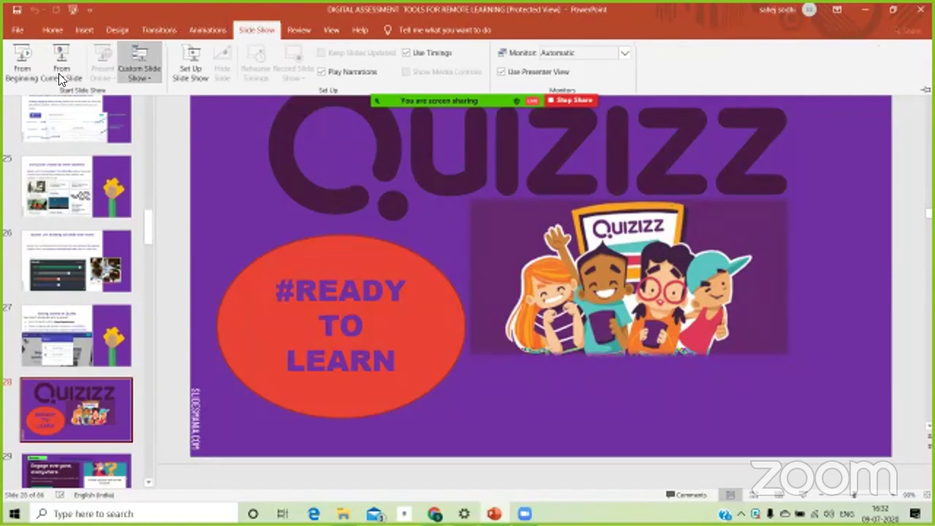
left_click(61, 70)
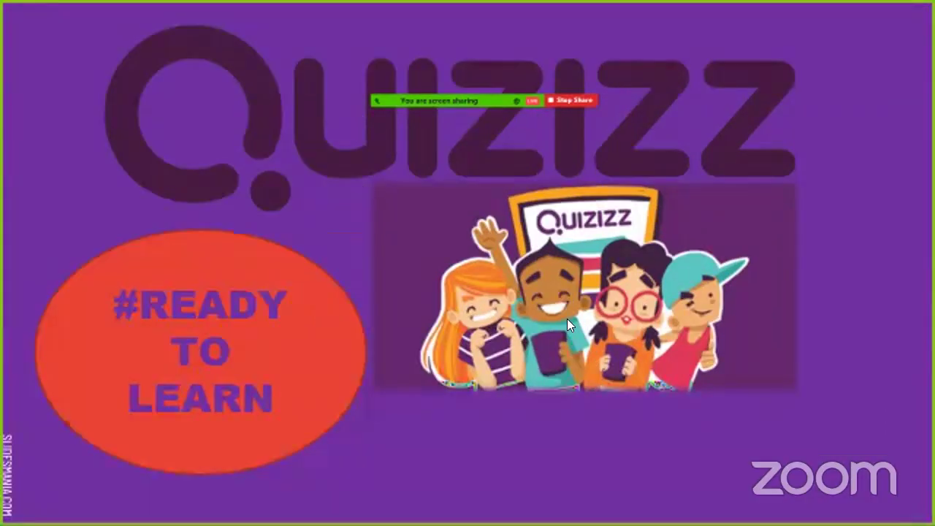
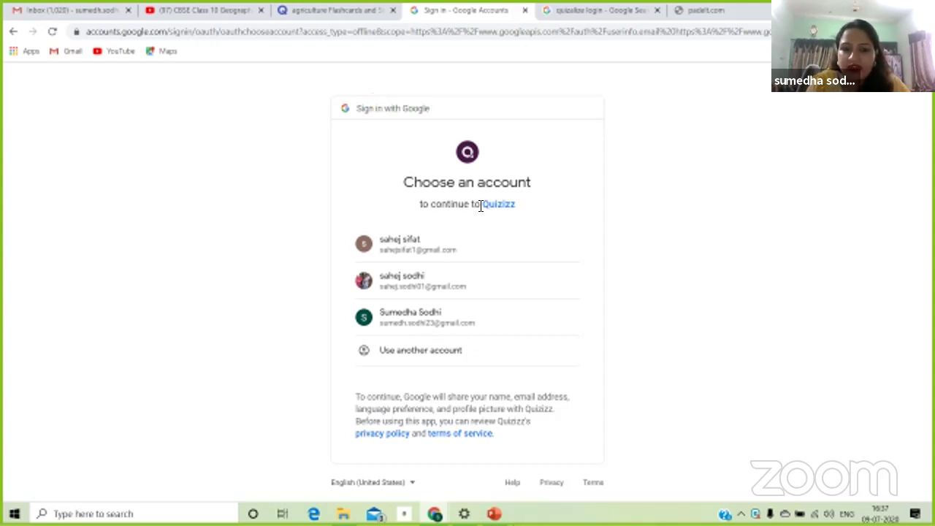
- Choose the teacher's Google account to finish signing in to Quizizz
left_click(427, 329)
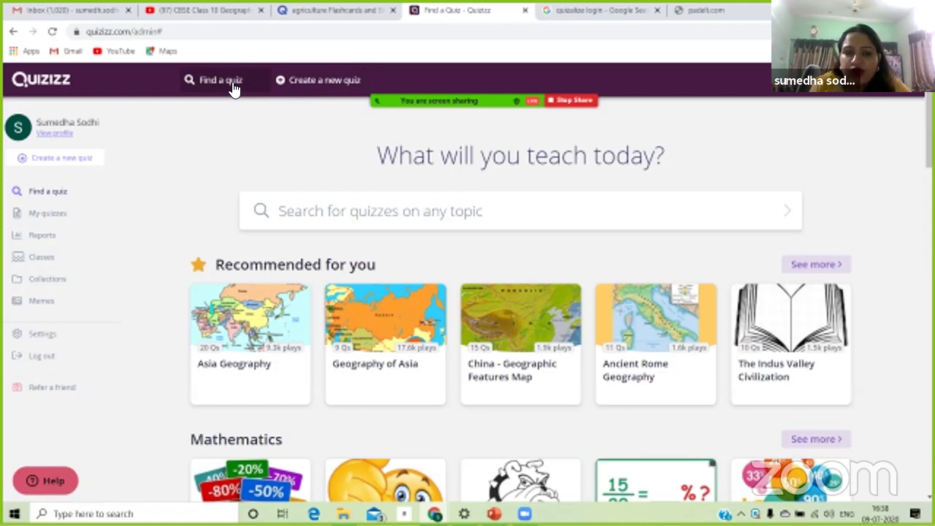
- Search quizzes for 'poverty as a challenge' and open the Poverty as a challenge result
left_click(232, 84)
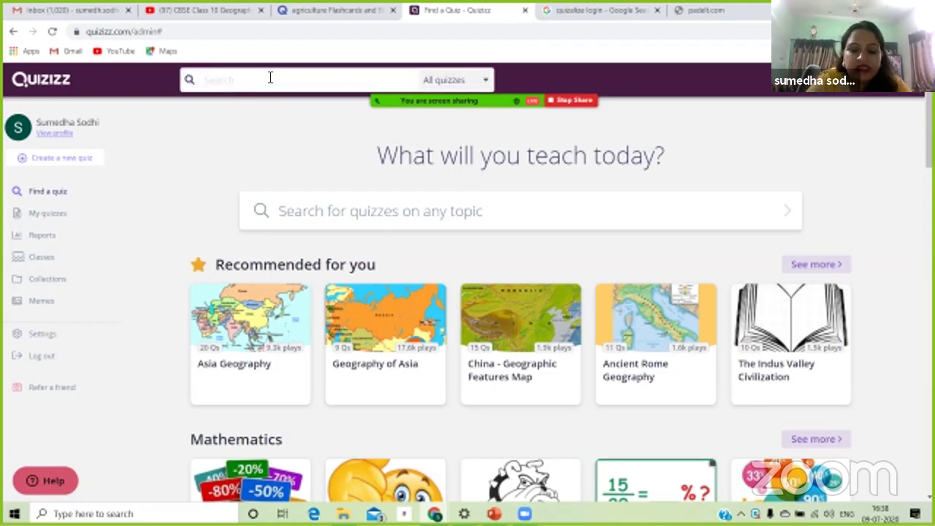
type("pove")
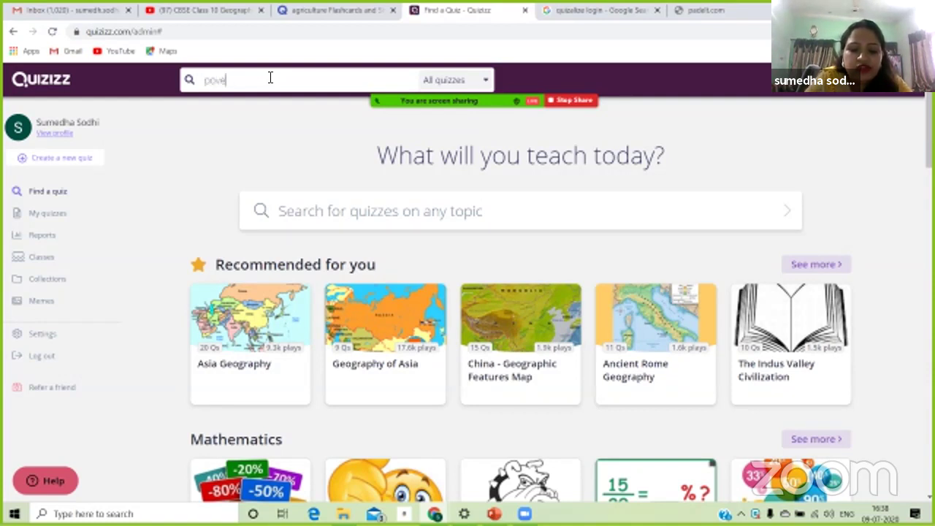
type("rty as ")
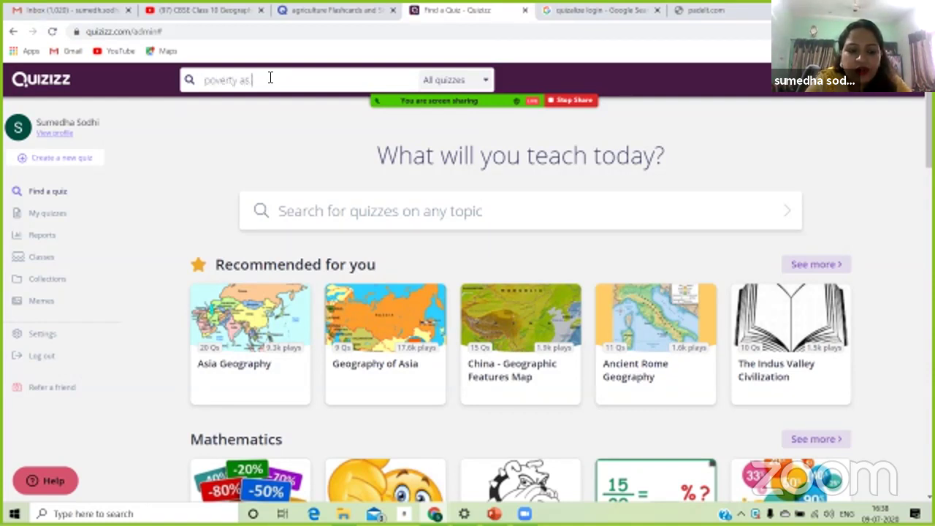
type("a challenge")
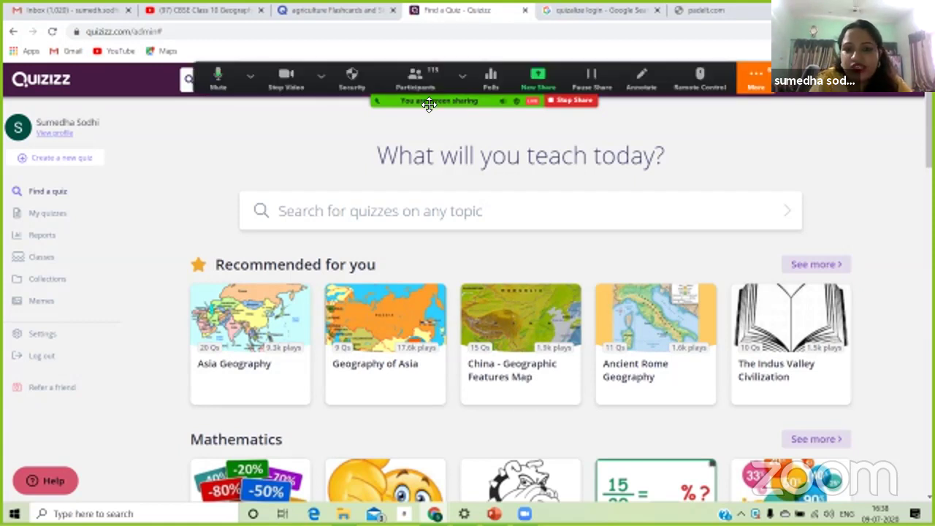
key("Return")
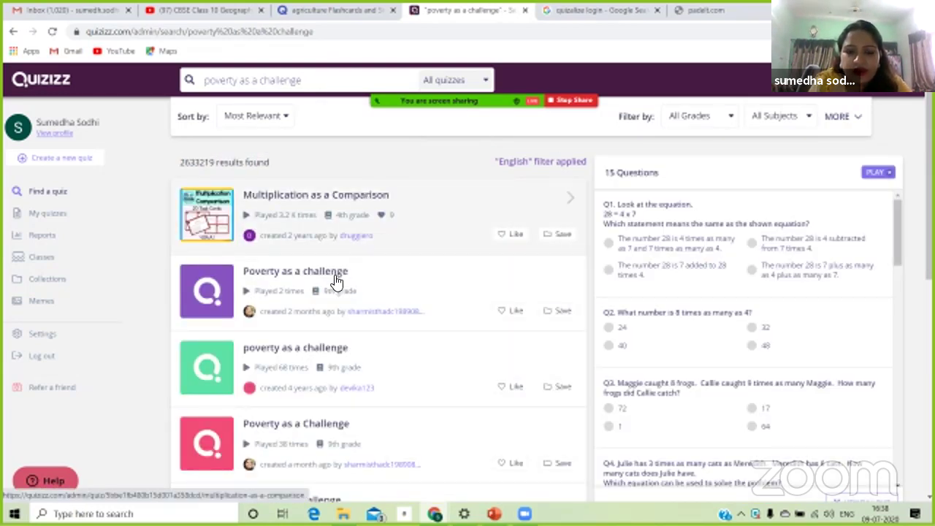
mouse_move(303, 309)
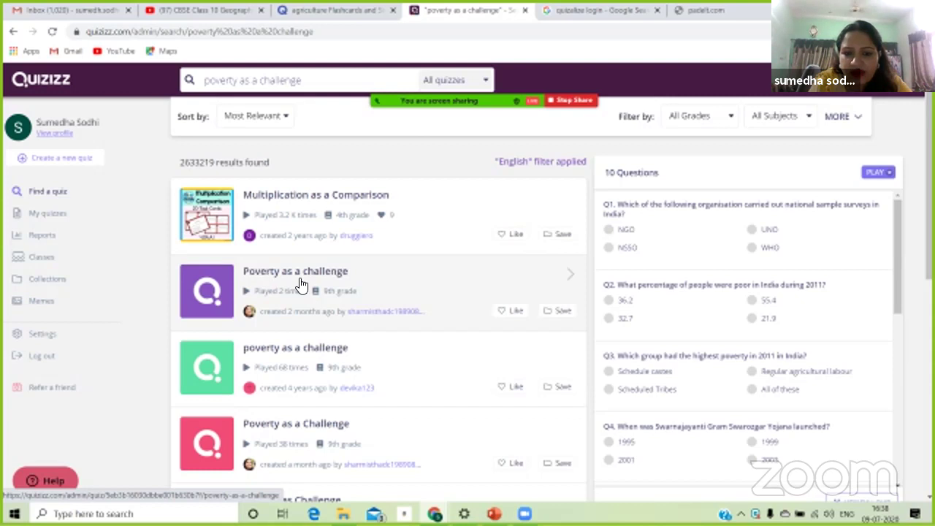
left_click(216, 290)
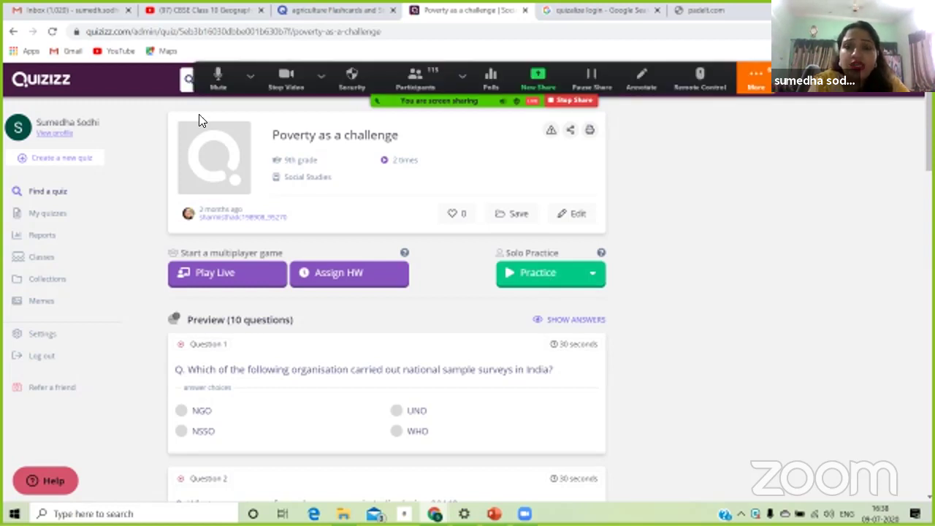
- Check the meeting's audio device options, then move the meeting controls off the quiz
left_click(321, 76)
left_click(321, 76)
left_click(250, 76)
left_click(250, 76)
left_click(250, 76)
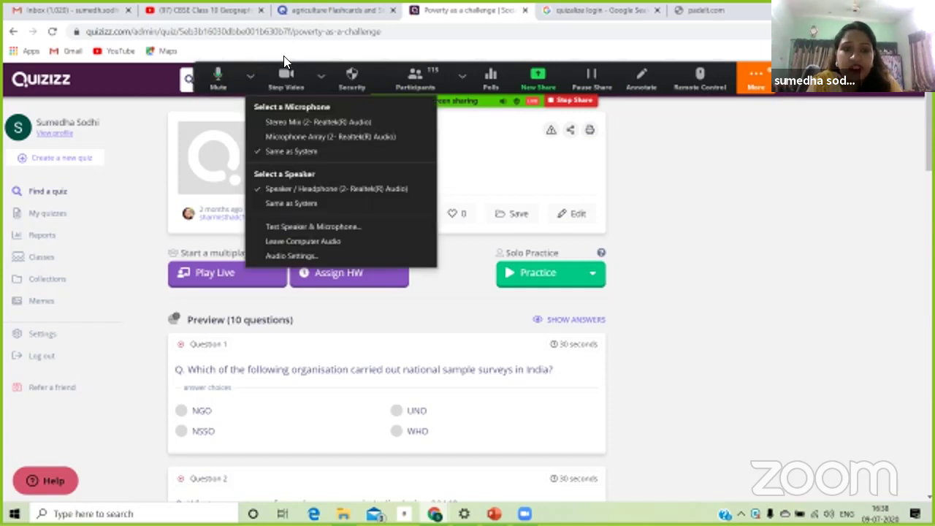
left_click(285, 62)
left_click_drag(260, 64, 696, 336)
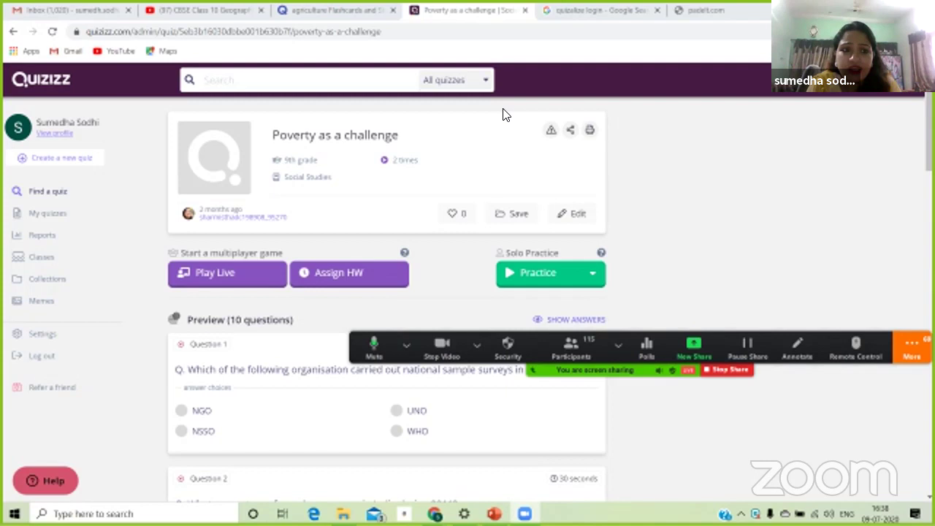
- Return to the search results and go to the teacher's own quizzes list
left_click(11, 35)
mouse_move(394, 203)
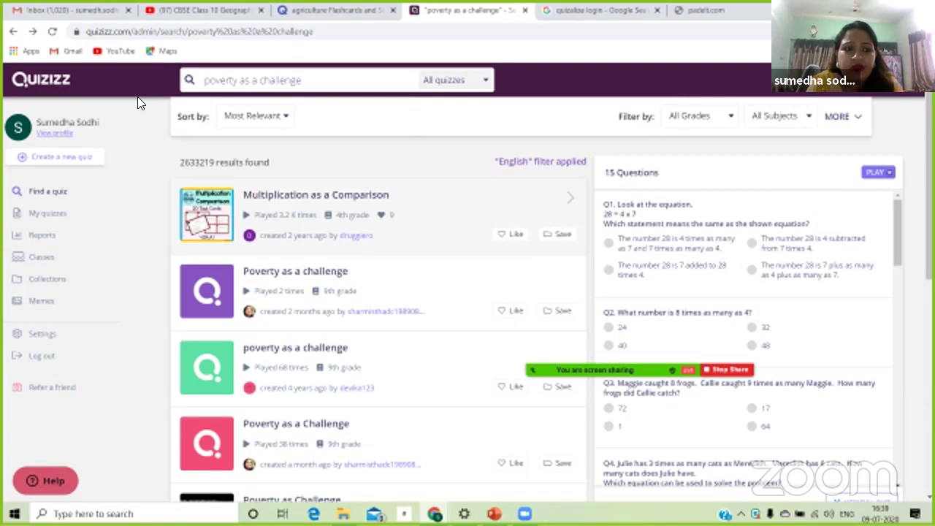
left_click(45, 216)
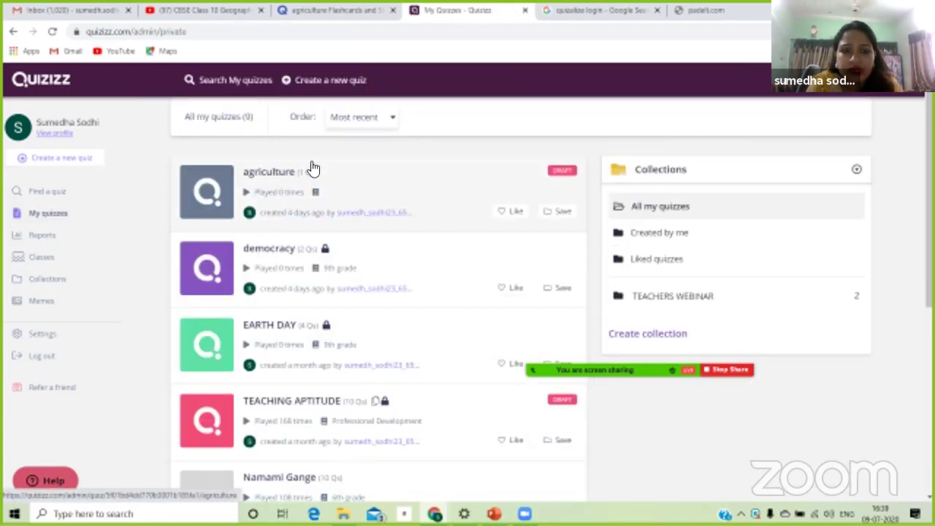
- Create a new quiz named 'Earth day' under the Geography subject
left_click(347, 86)
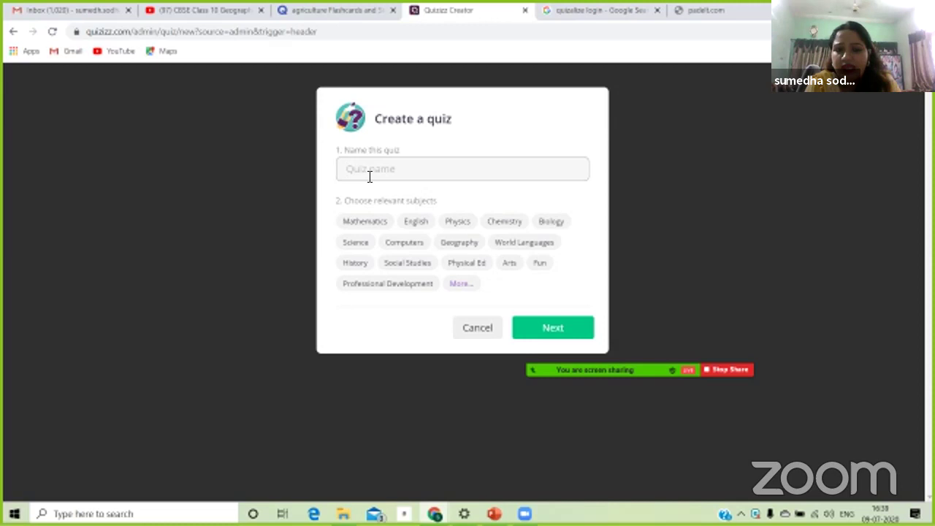
type("ear")
key("BackSpace")
key("BackSpace")
key("BackSpace")
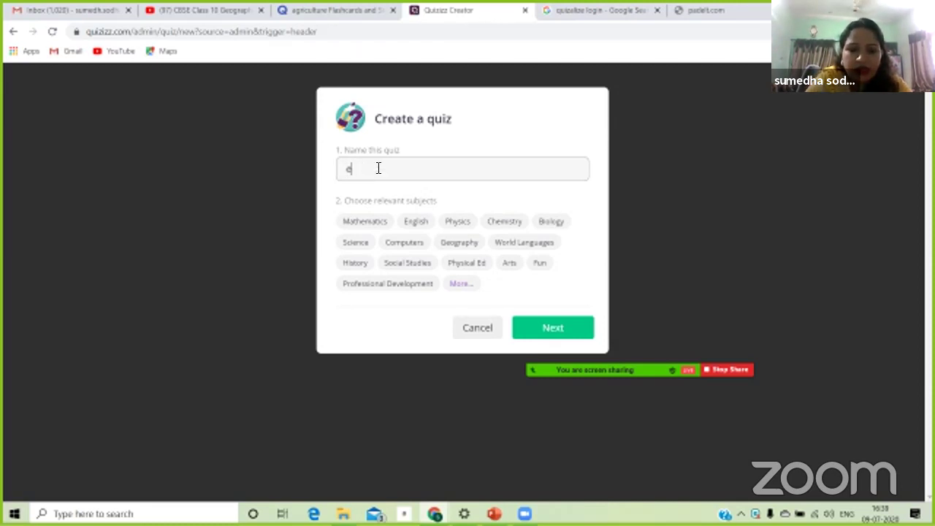
type("earth day")
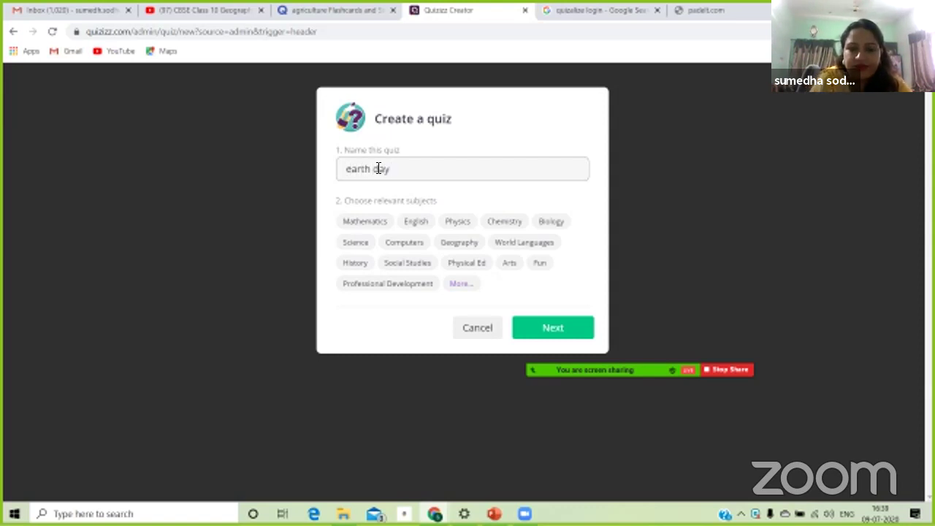
left_click(354, 170)
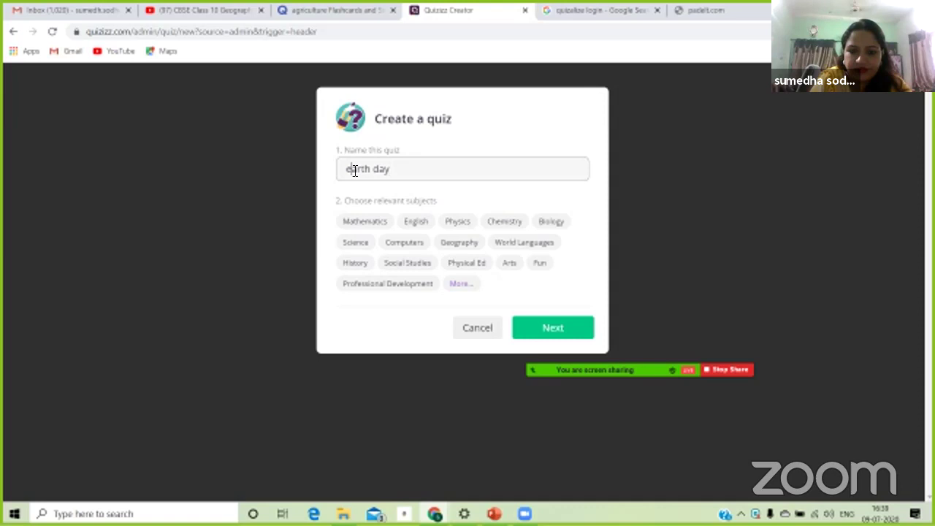
key("BackSpace")
type("E")
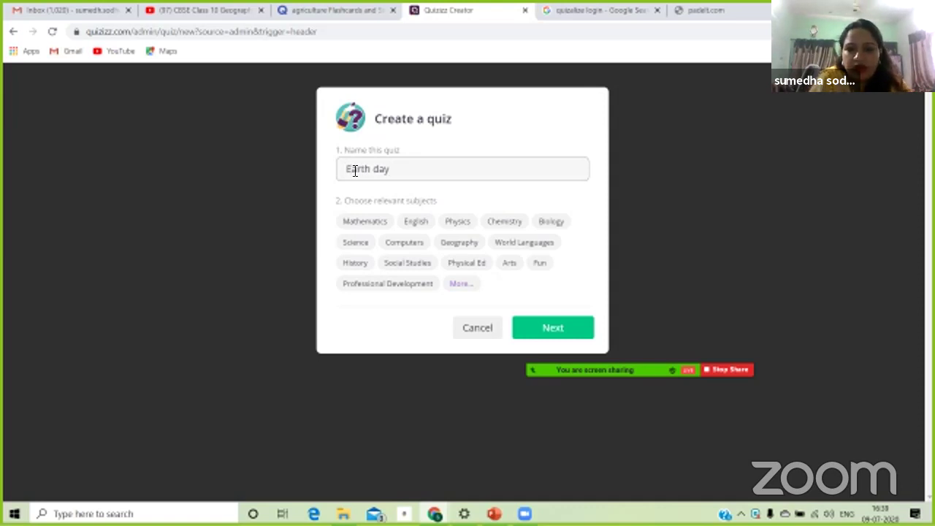
left_click(458, 245)
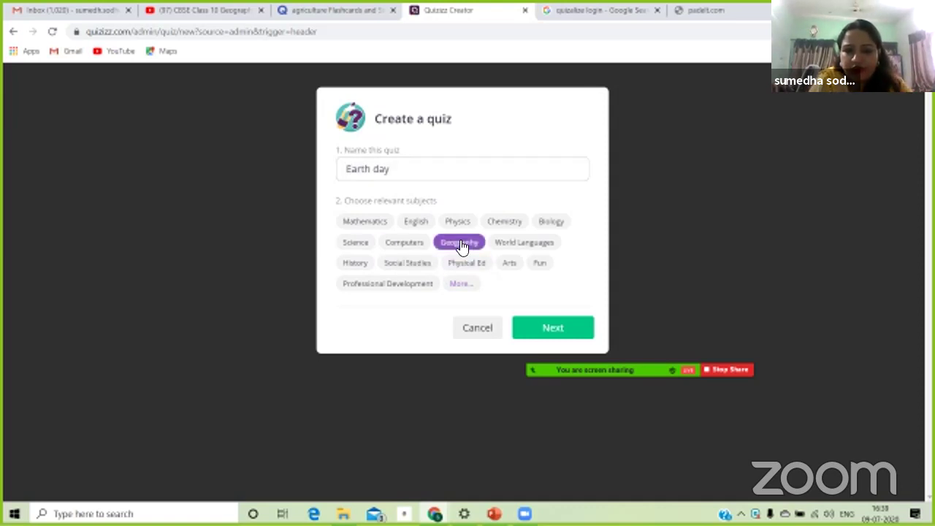
left_click(544, 331)
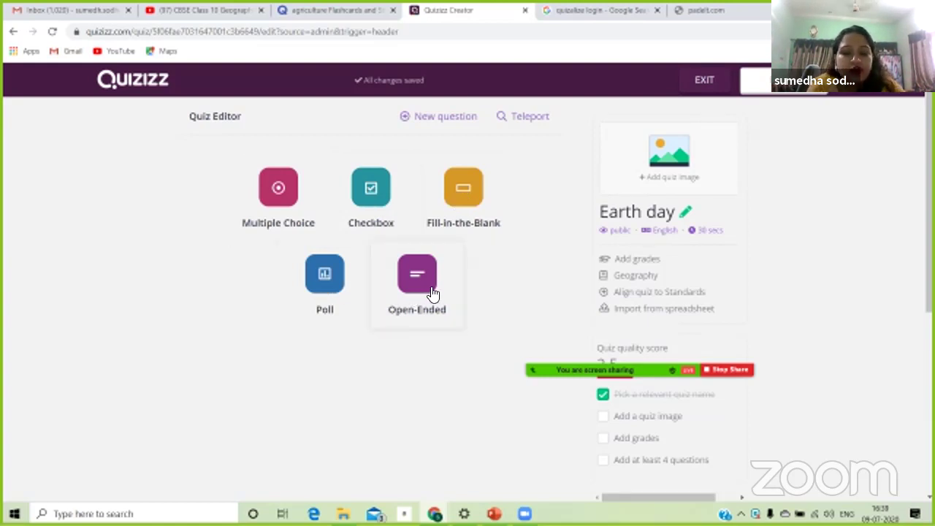
- Add a multiple-choice question and close the Equation Editor without inserting anything
left_click(281, 192)
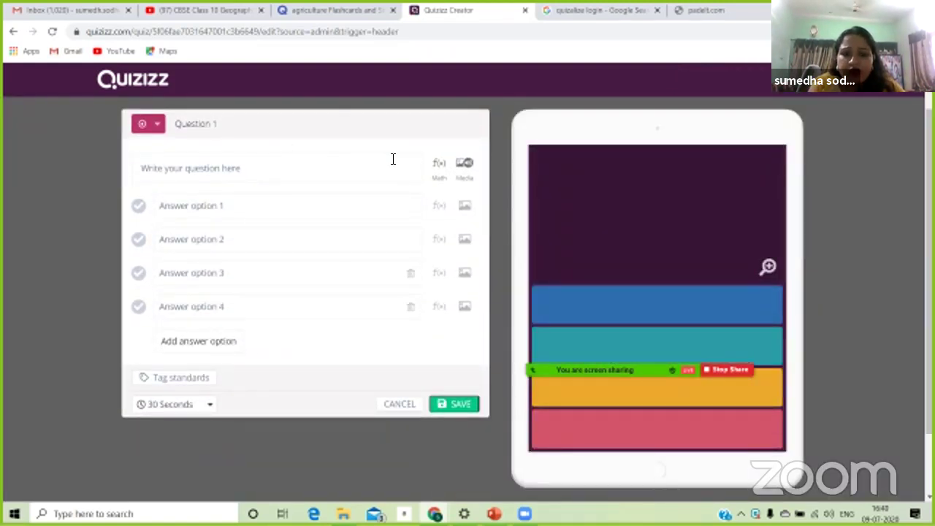
left_click(438, 161)
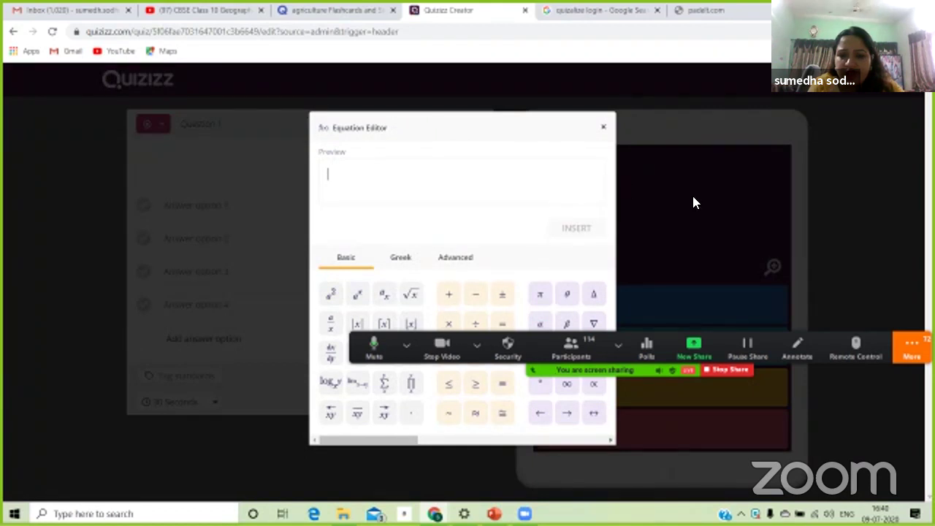
left_click(476, 344)
left_click(406, 345)
left_click(556, 198)
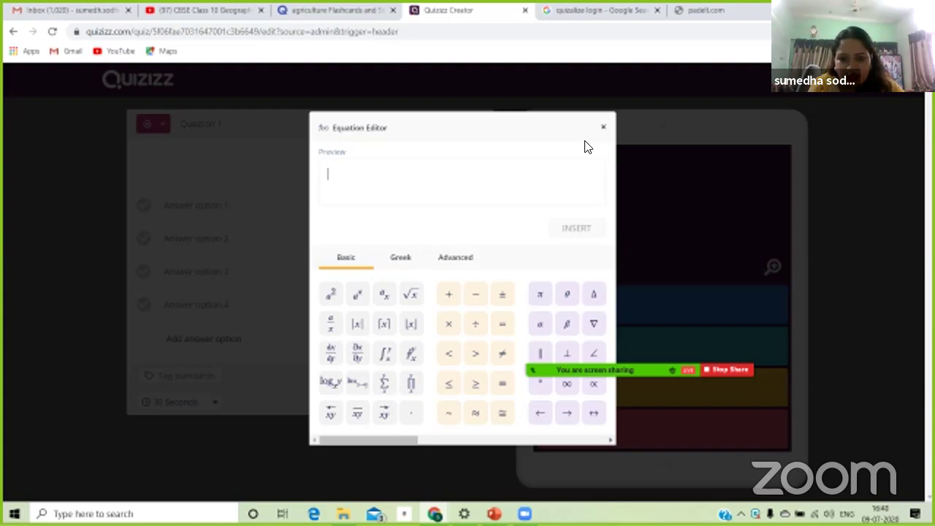
left_click(603, 130)
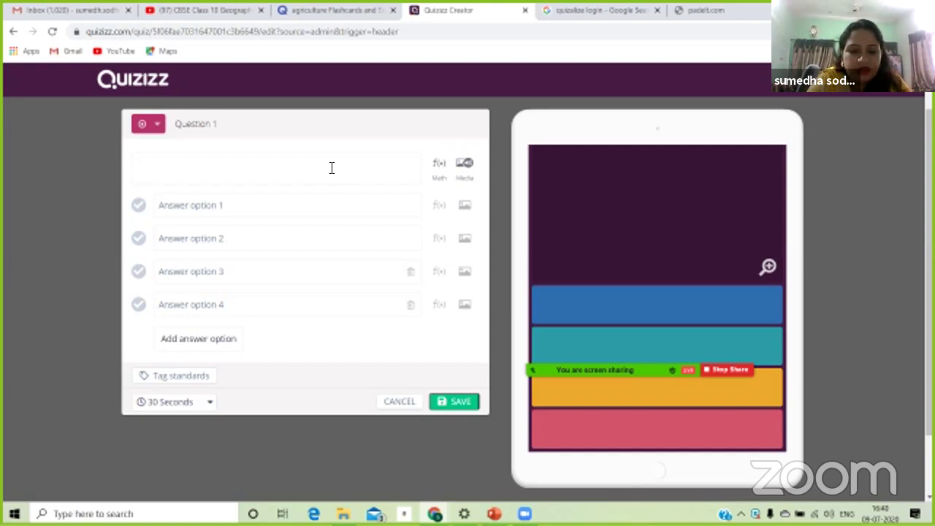
- Enter the oxygen question with answers FORESTS, OCEANS, FLOWERING PLANTS, CLOUDS; mark FORESTS correct
type("MORE THAN HALF O")
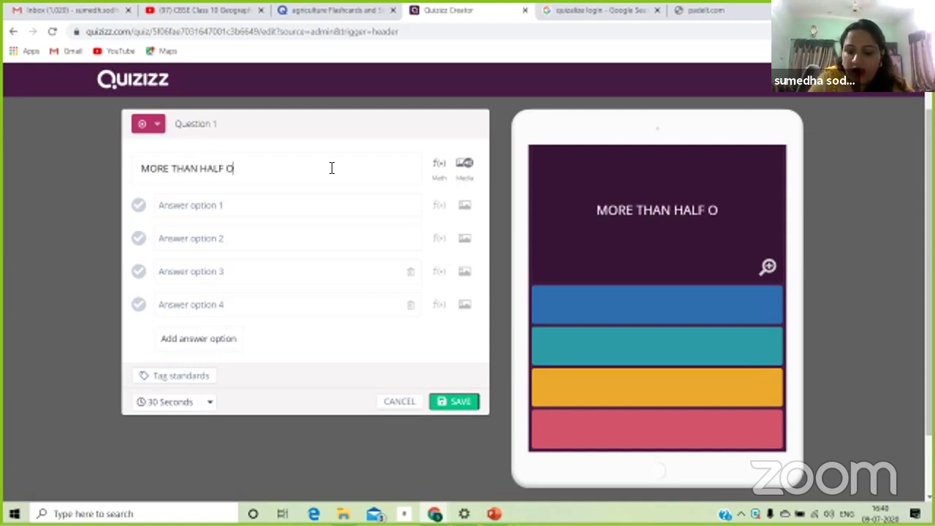
type("F ")
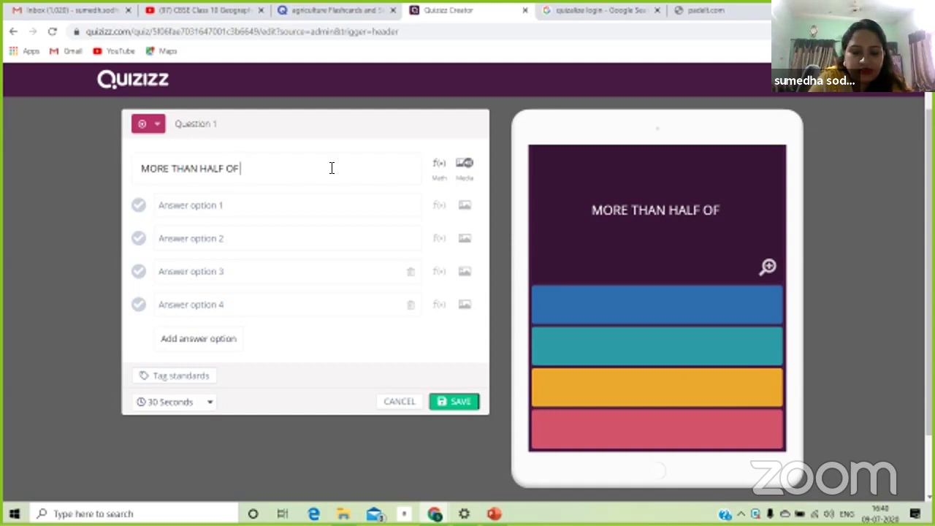
type("O")
type("X")
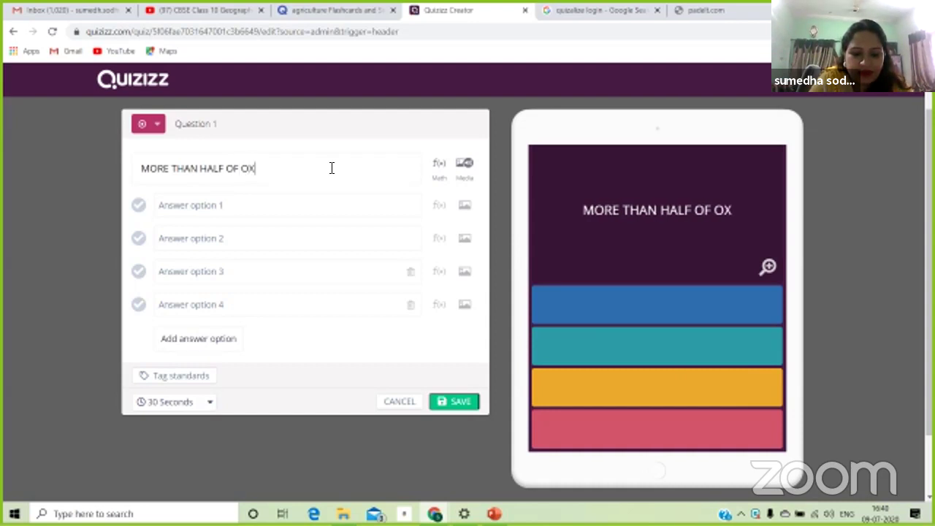
type("YGEN ")
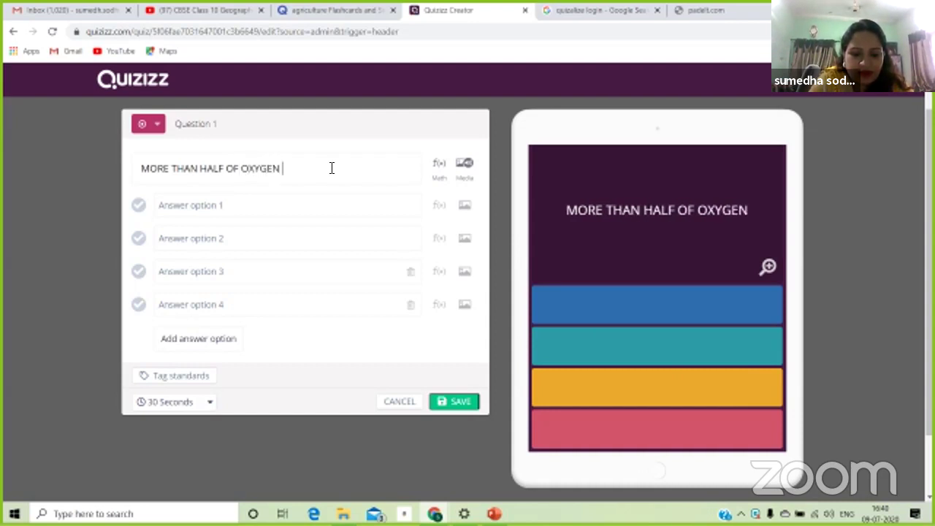
type("COMES")
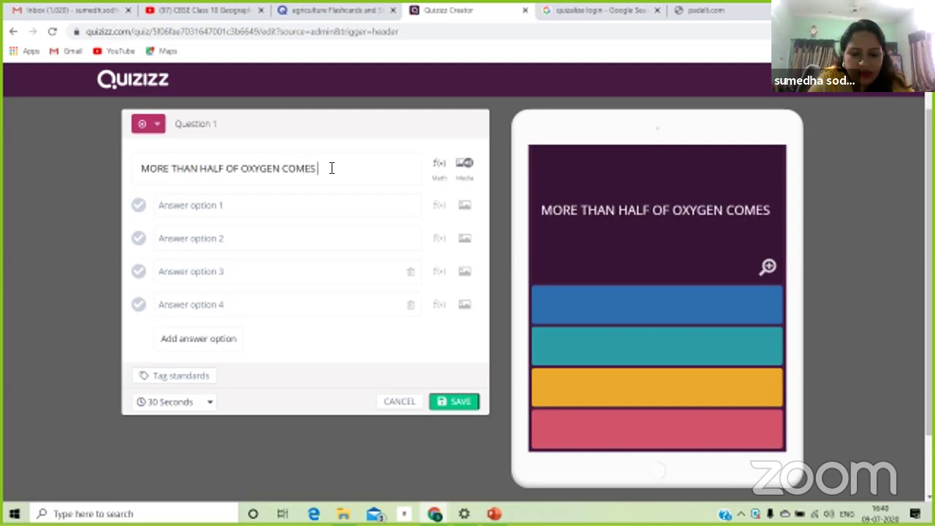
type(" FROM_____")
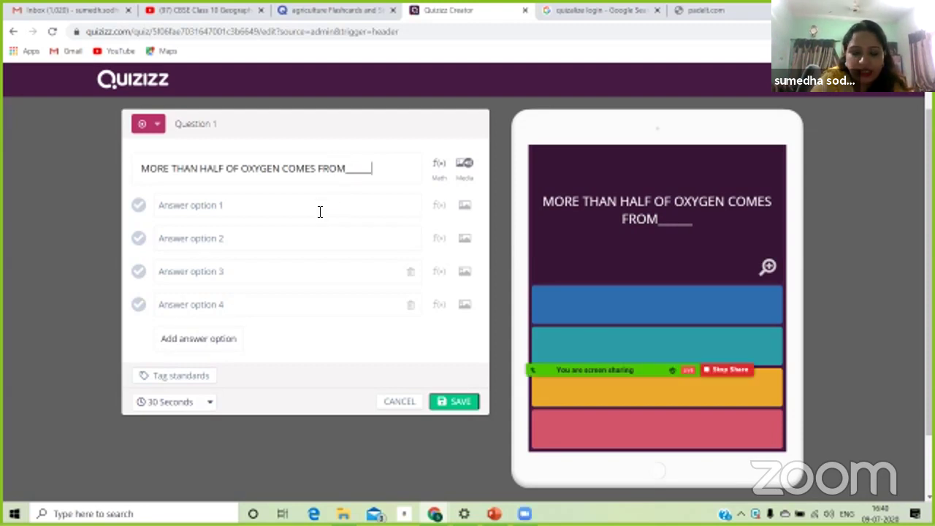
type("FORESTA")
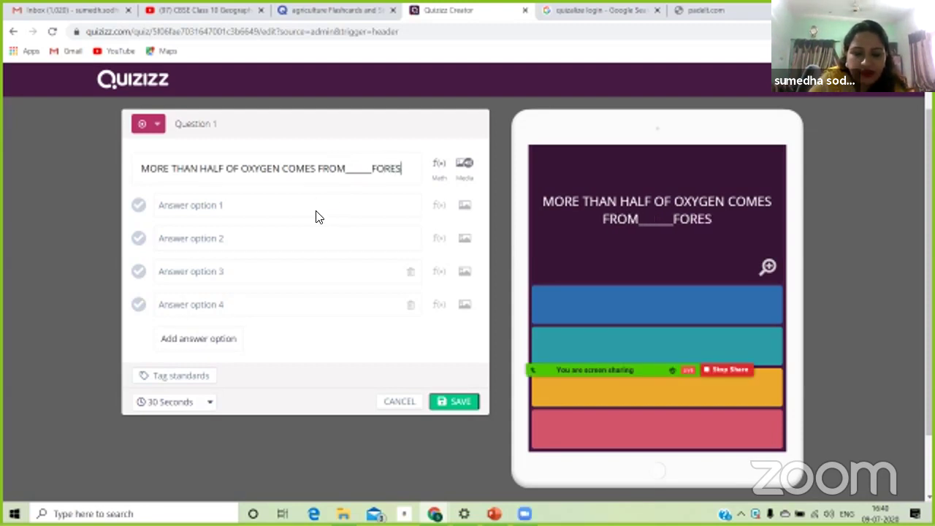
key("BackSpace")
key("BackSpace")
key("BackSpace")
key("BackSpace")
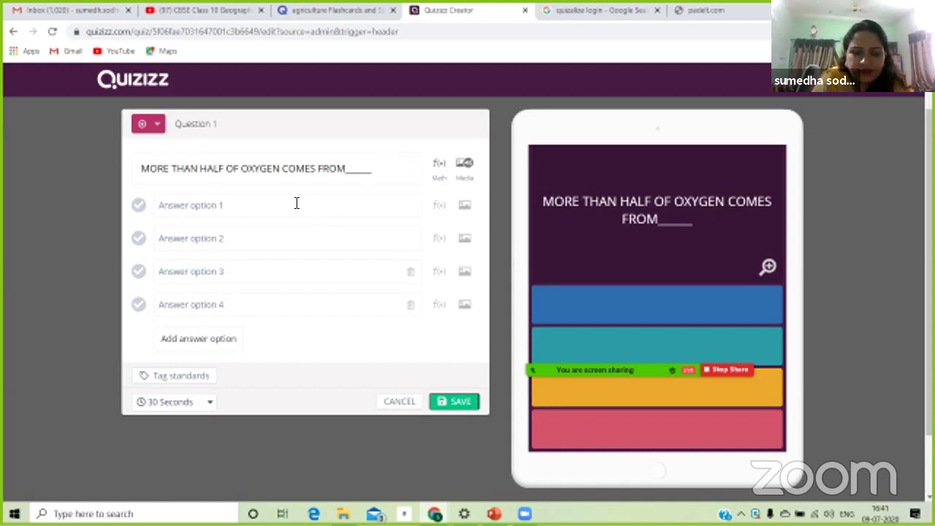
left_click(293, 210)
type("FORESTS")
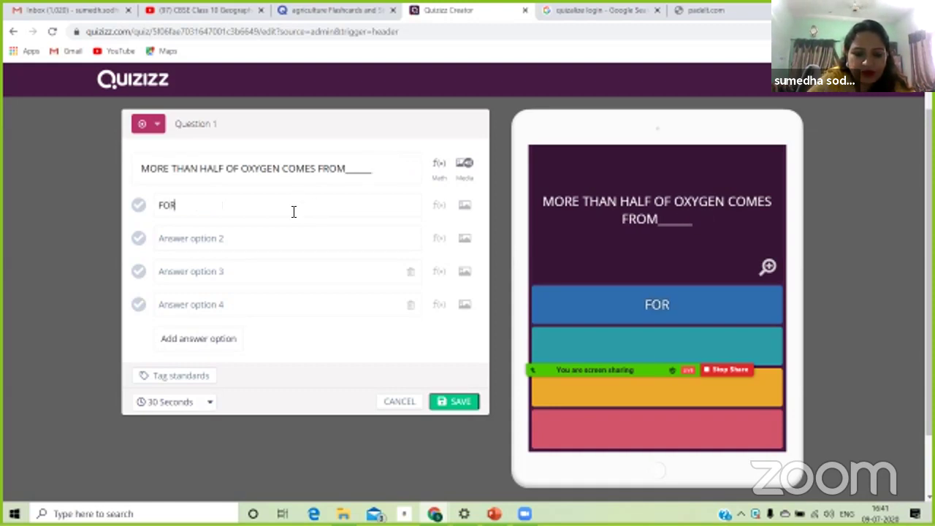
left_click(247, 241)
type("OCEANS")
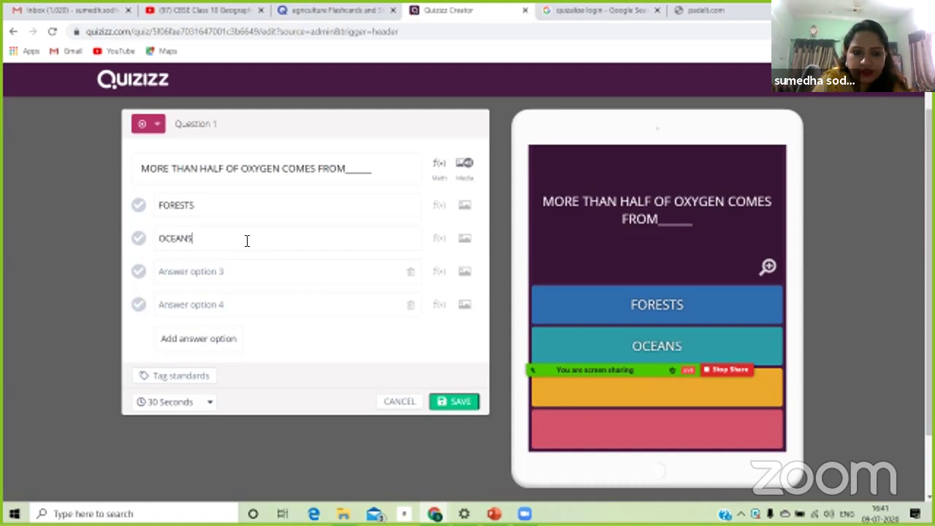
left_click(223, 271)
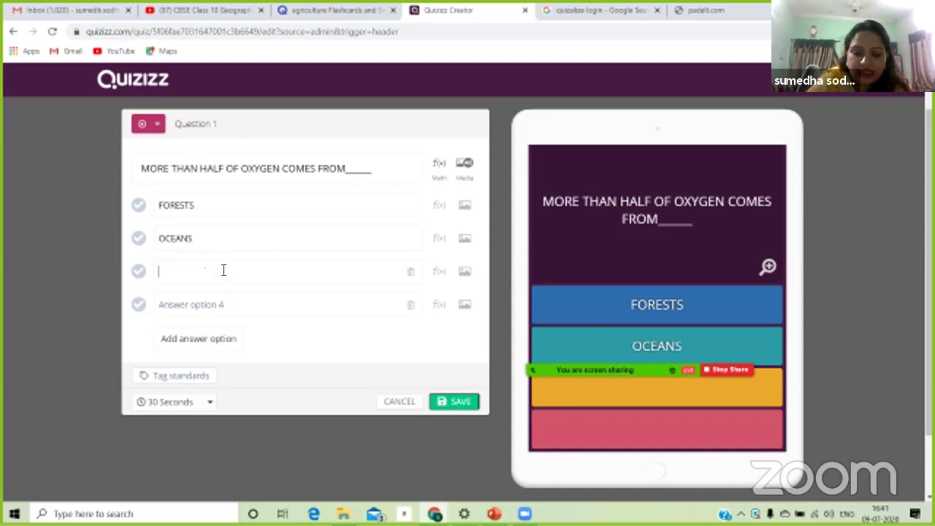
type("FLOWER")
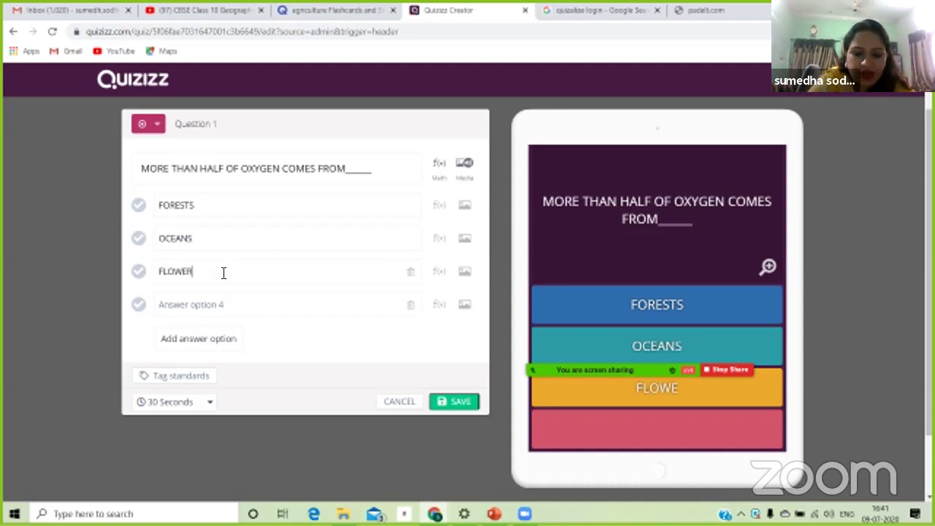
type("ING PLAN")
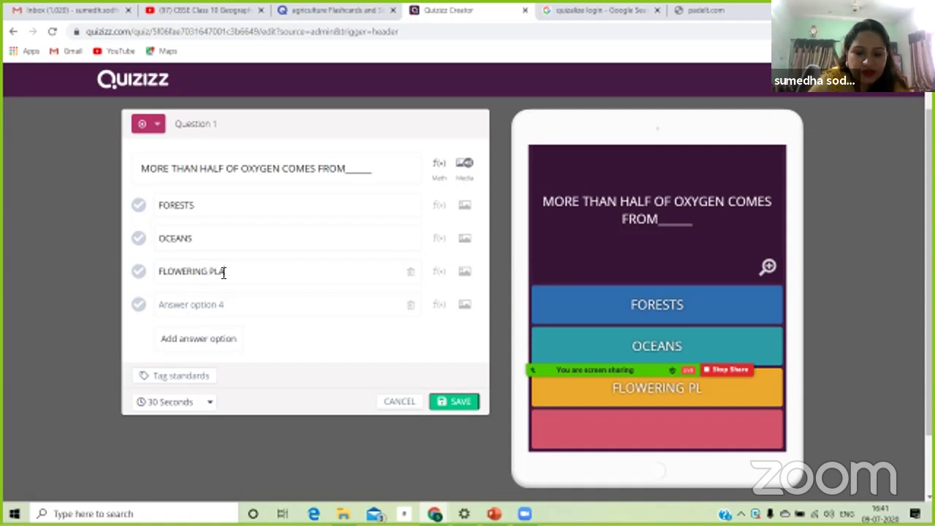
type("TS")
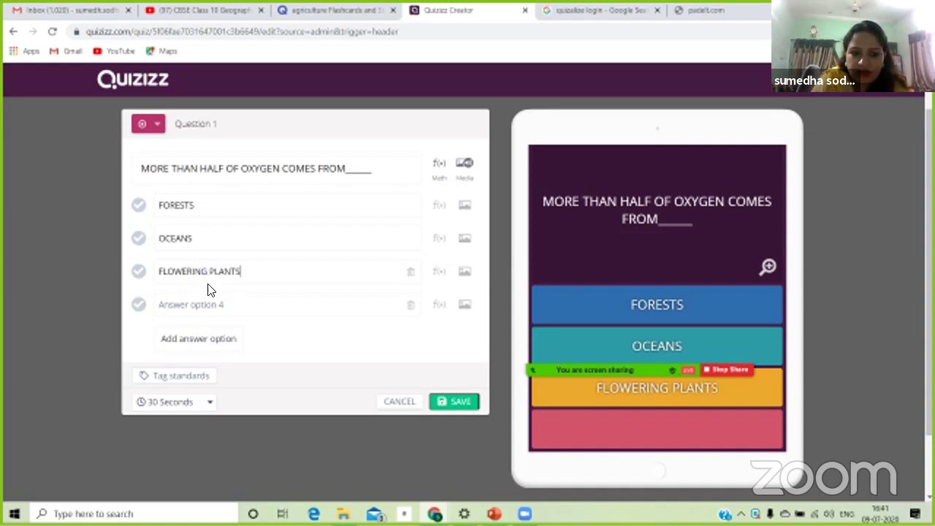
left_click(203, 300)
type("CLOUDS")
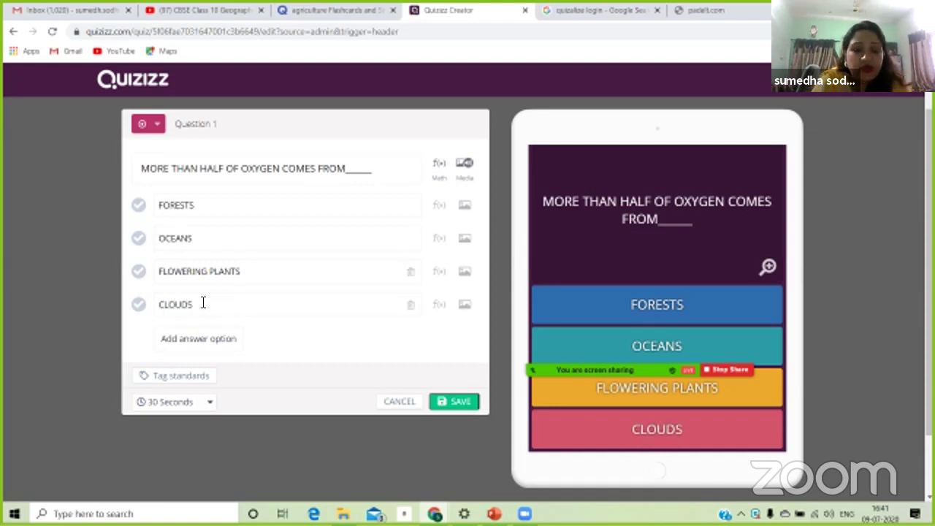
left_click(140, 207)
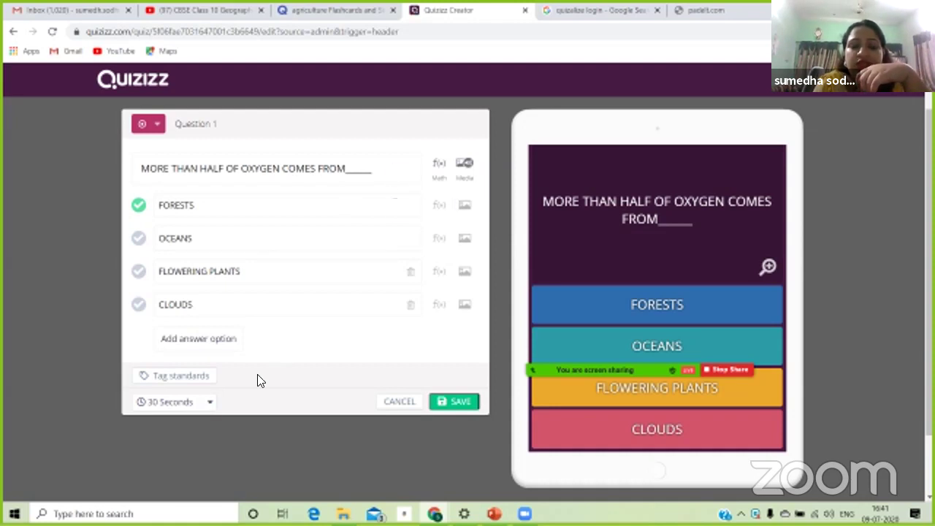
- Set the question's time limit to 20 Seconds and save it to the quiz
left_click(209, 404)
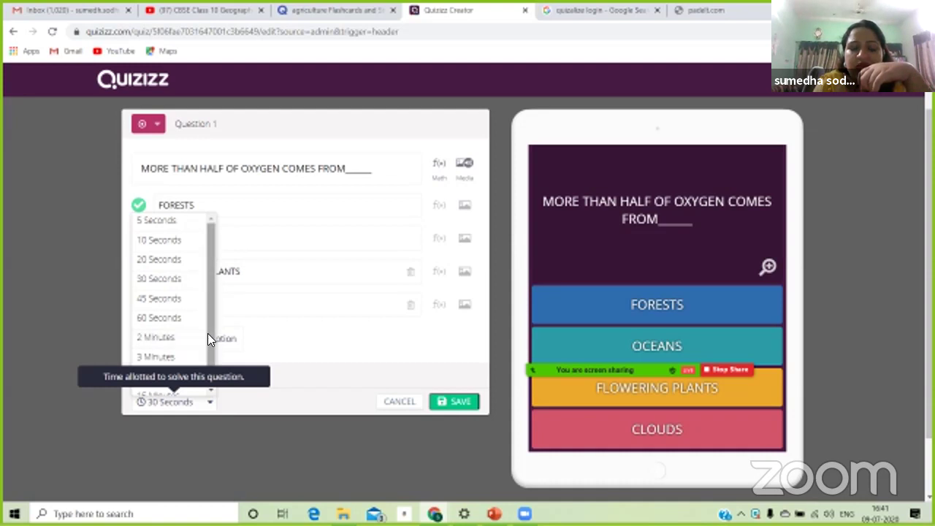
left_click_drag(211, 333, 210, 345)
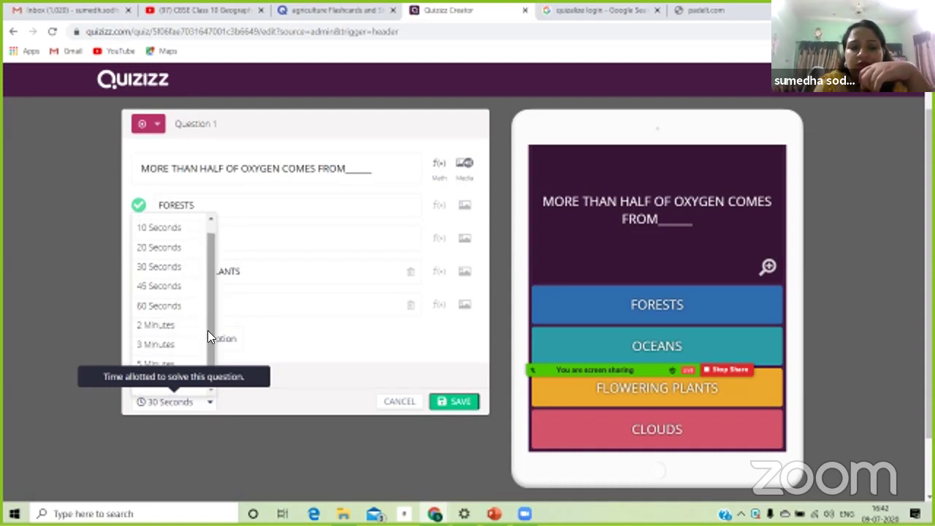
left_click(158, 248)
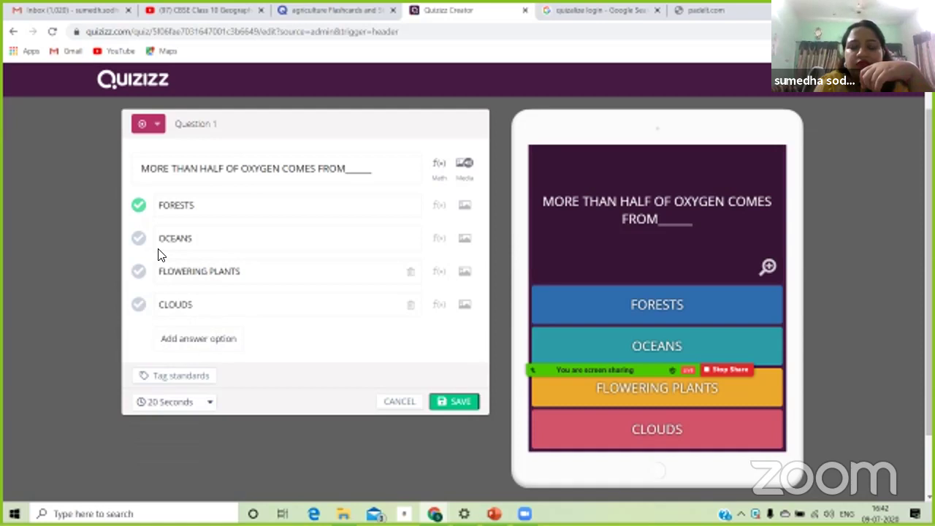
left_click(212, 404)
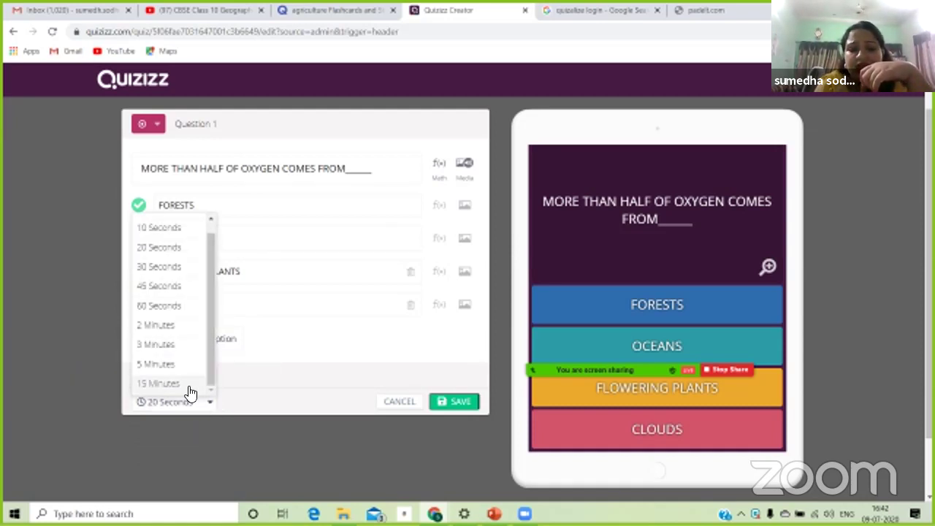
left_click(228, 415)
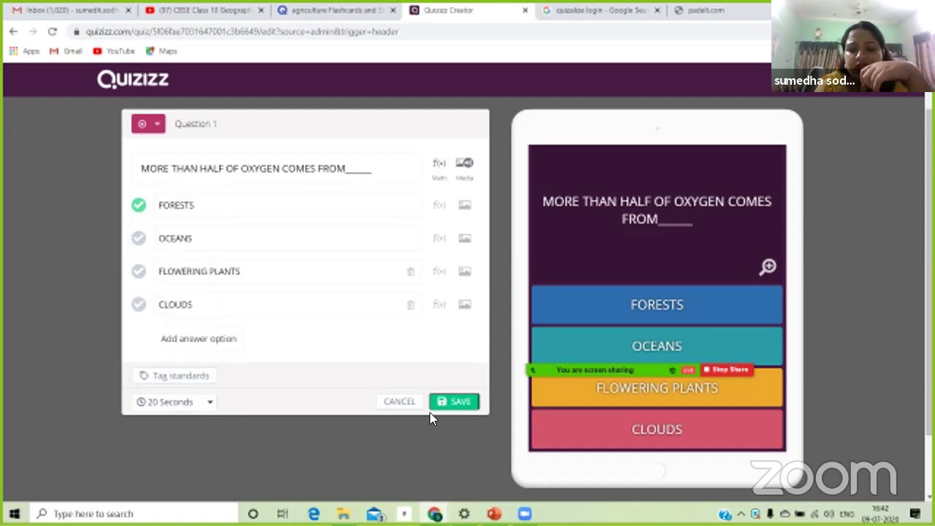
left_click(461, 404)
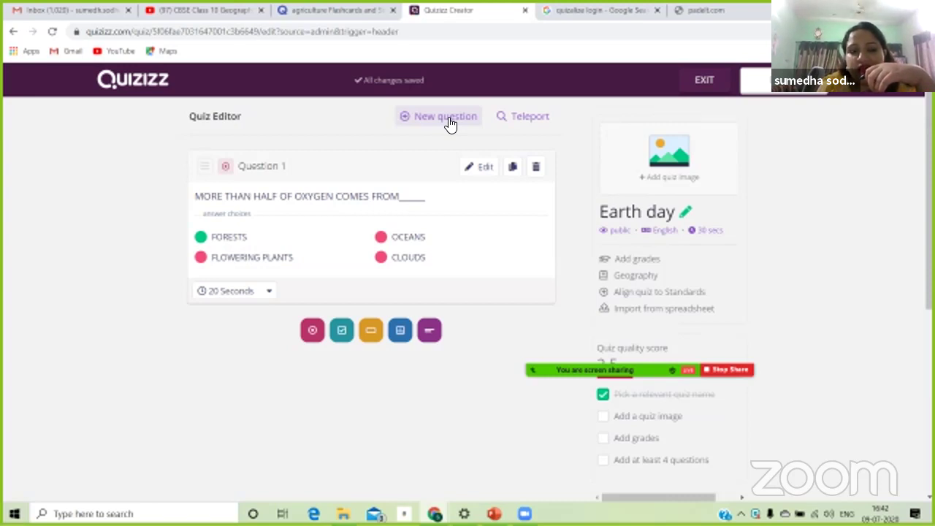
left_click(530, 118)
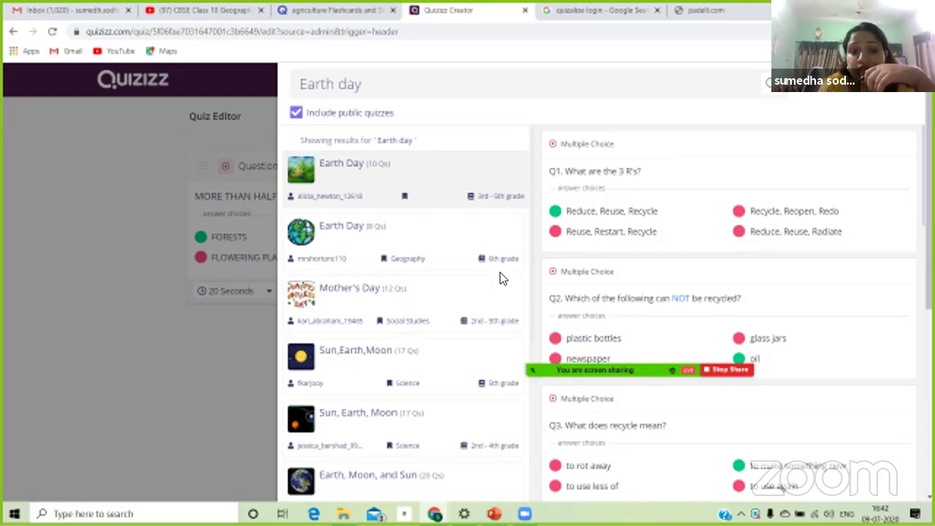
mouse_move(602, 209)
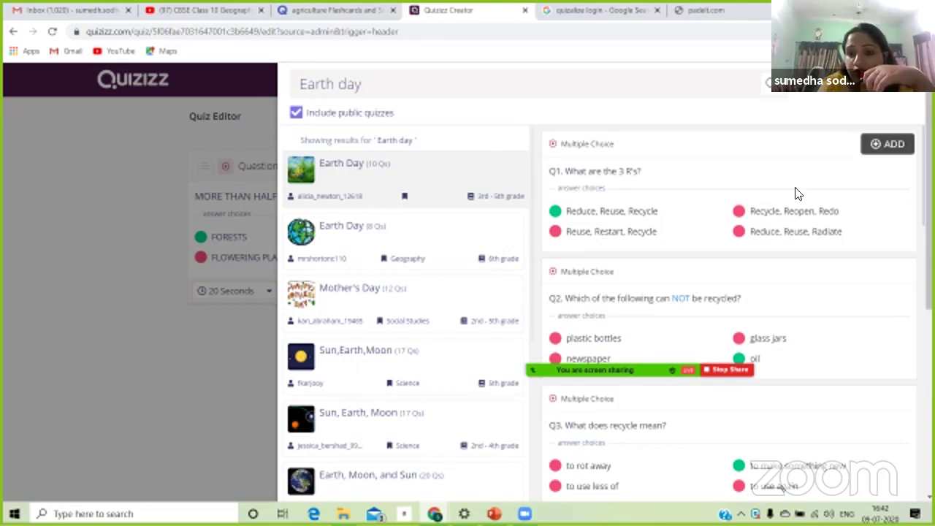
left_click(891, 145)
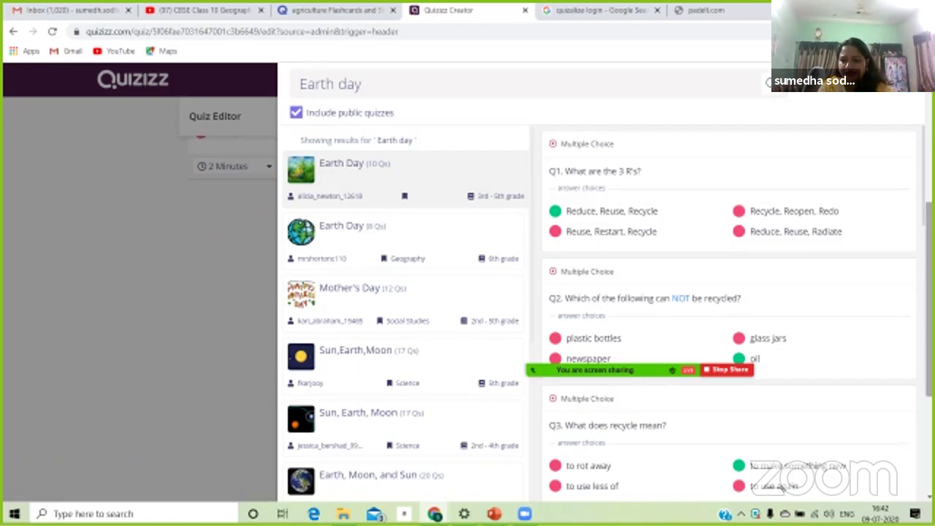
scroll(780, 488, "down", 2)
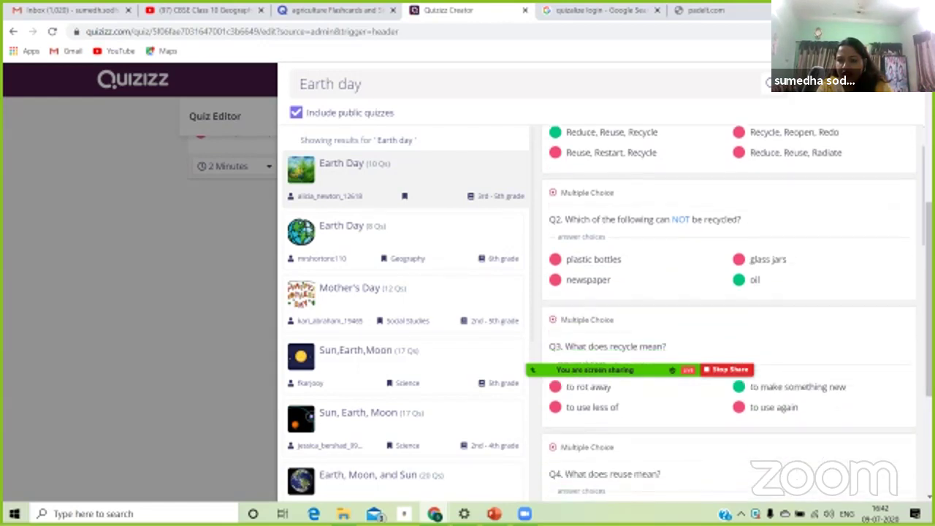
scroll(780, 488, "down", 3)
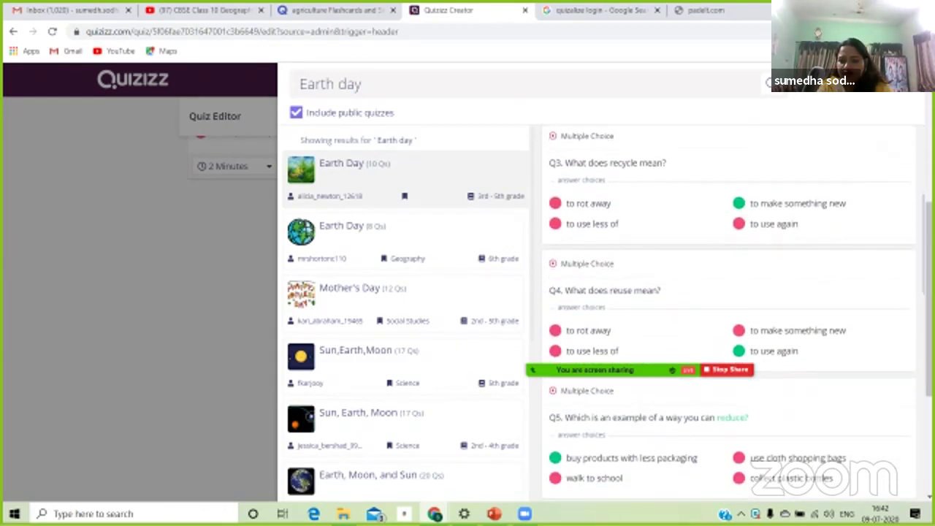
scroll(781, 488, "down", 3)
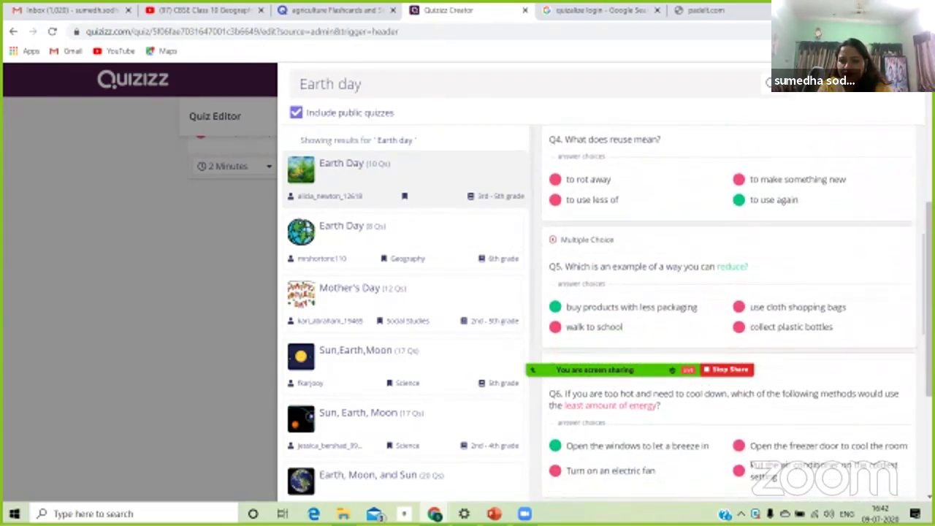
scroll(780, 488, "down", 3)
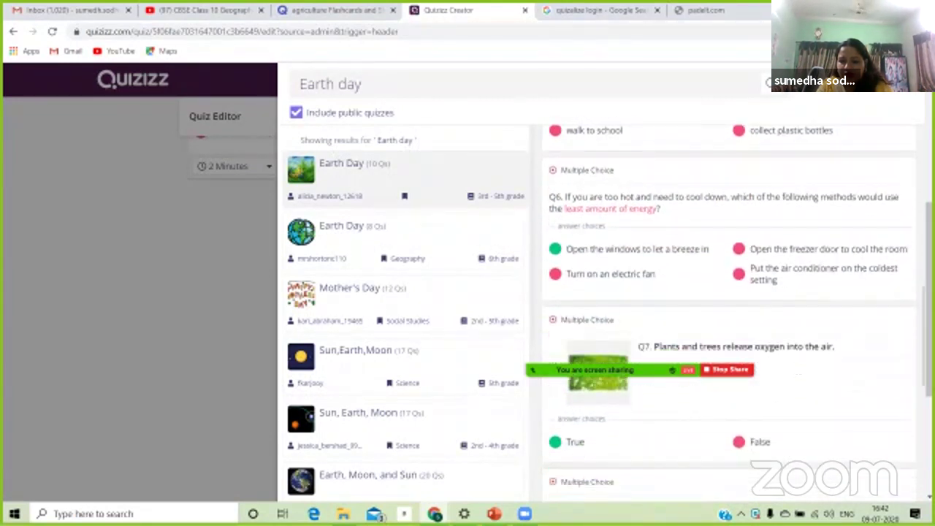
scroll(781, 488, "down", 2)
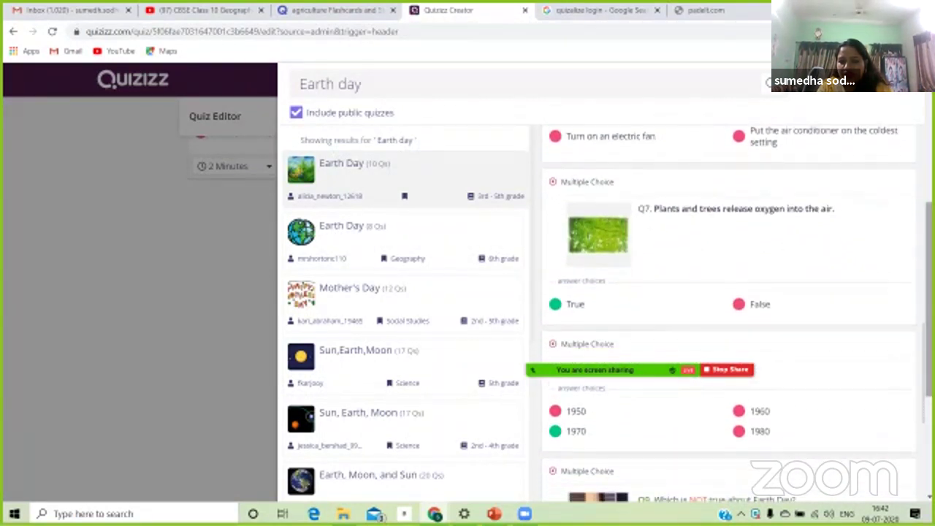
left_click(911, 350)
left_click(687, 267)
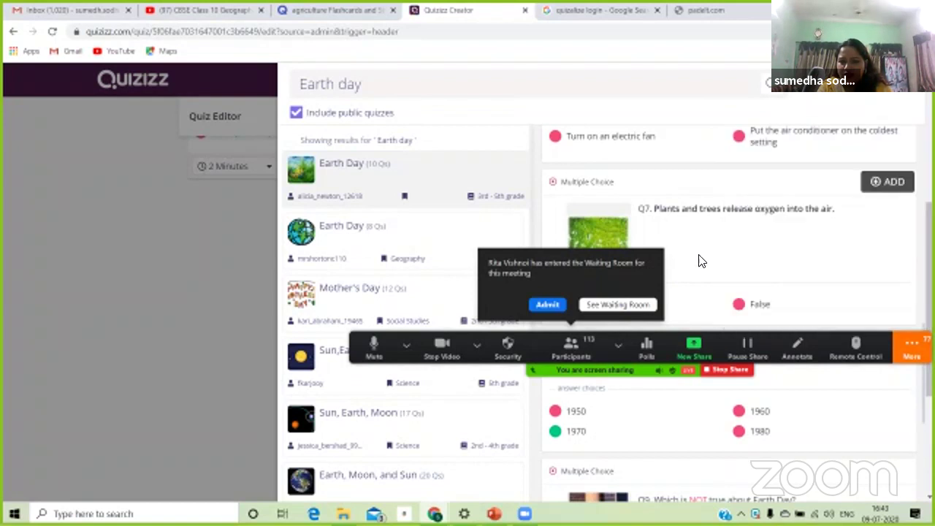
left_click(904, 188)
left_click(894, 183)
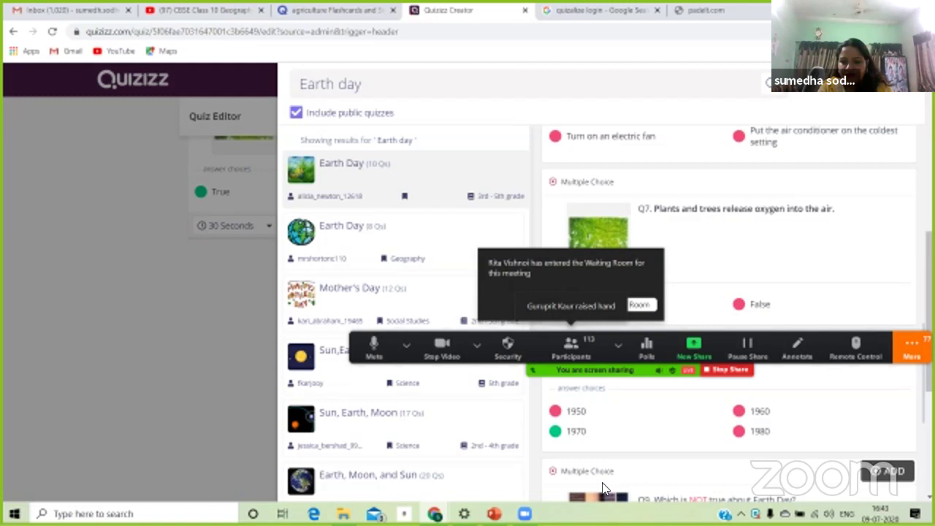
left_click(879, 473)
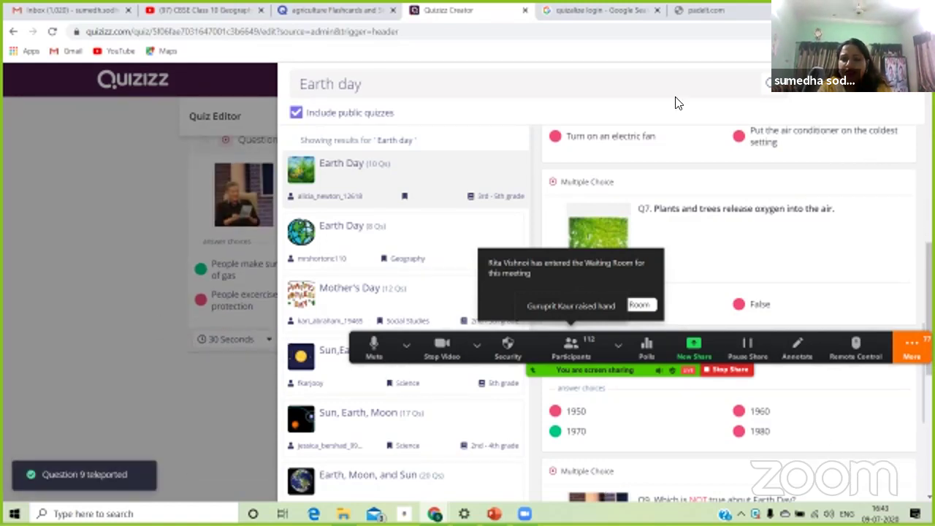
left_click(92, 155)
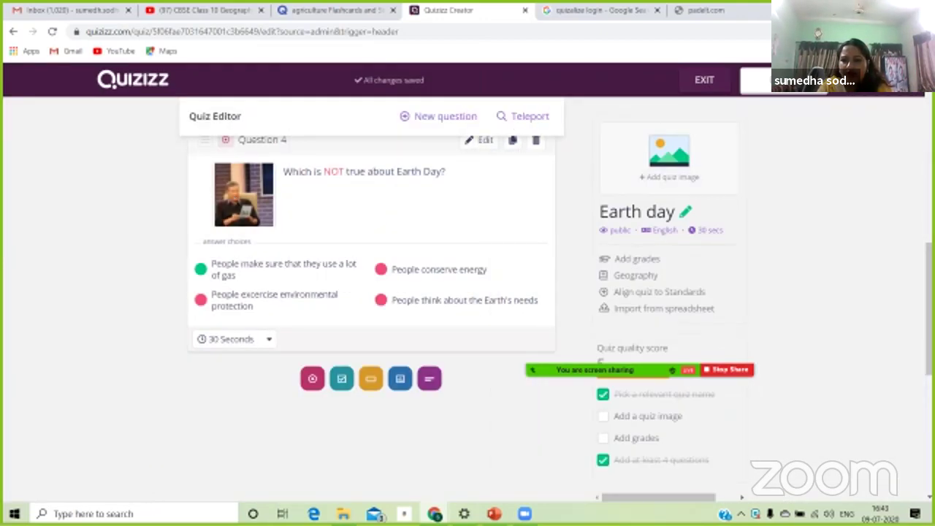
scroll(372, 307, "up", 5)
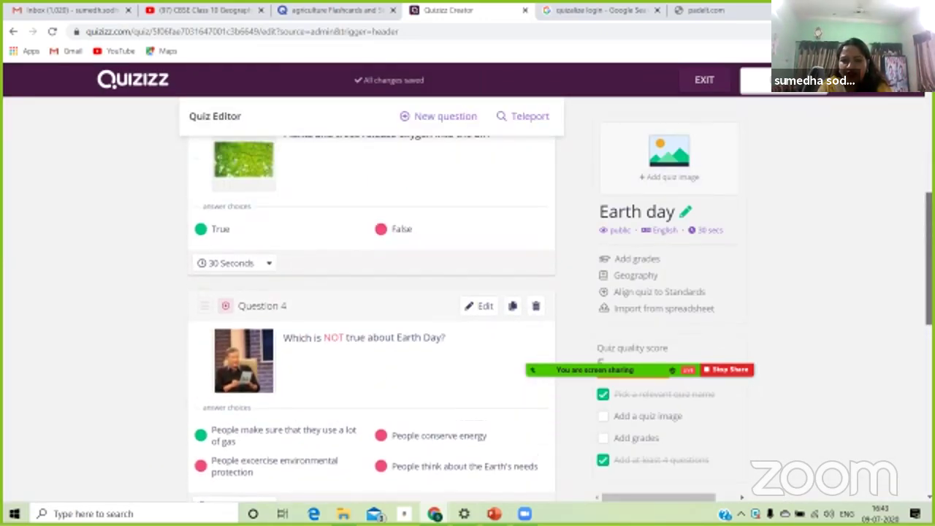
scroll(372, 307, "down", 10)
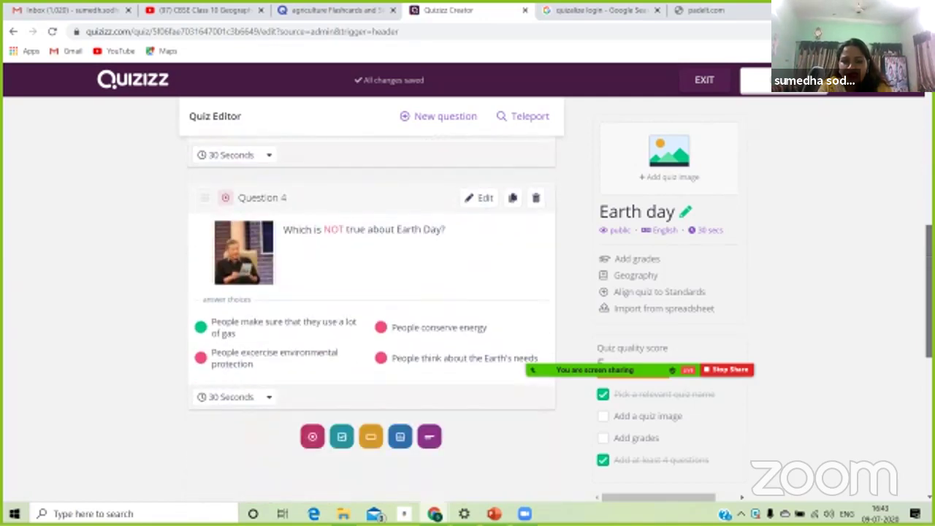
scroll(371, 307, "up", 10)
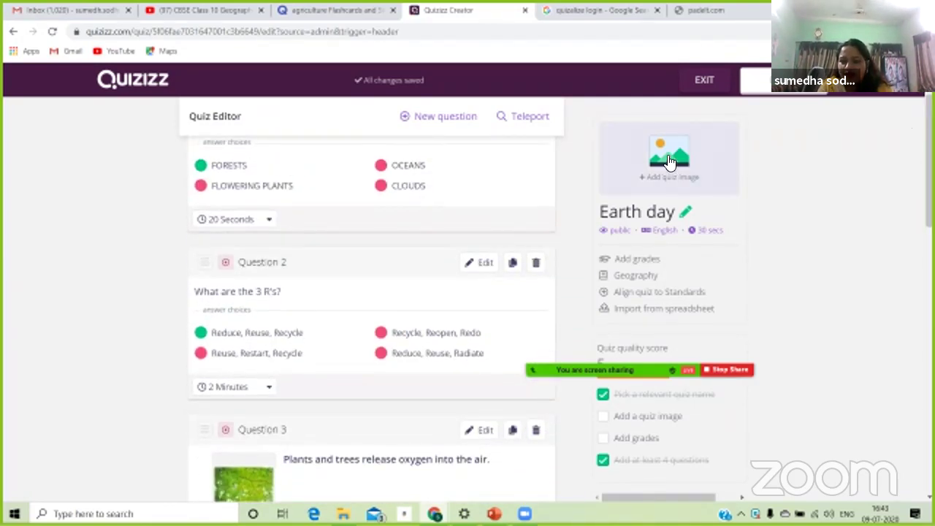
- In Quiz details, set the grade to 9th and visibility to Private, then save
left_click(669, 161)
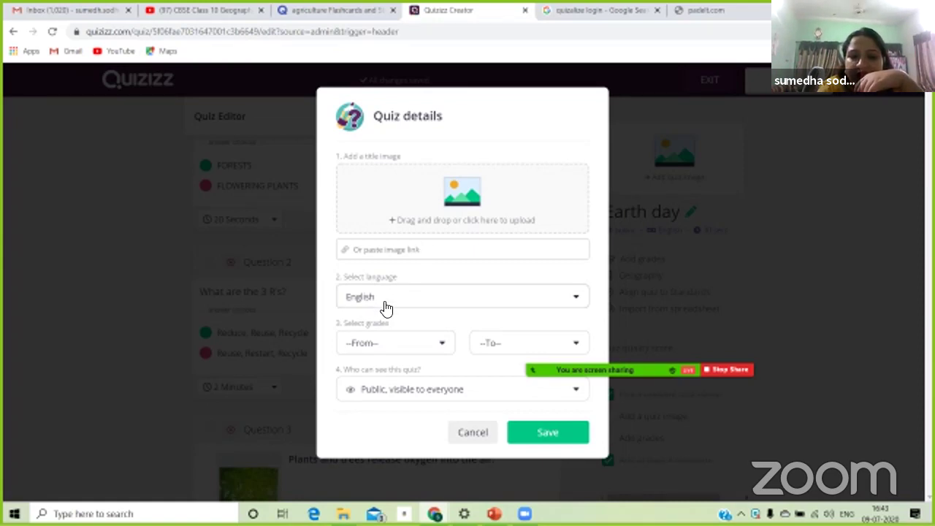
left_click(443, 344)
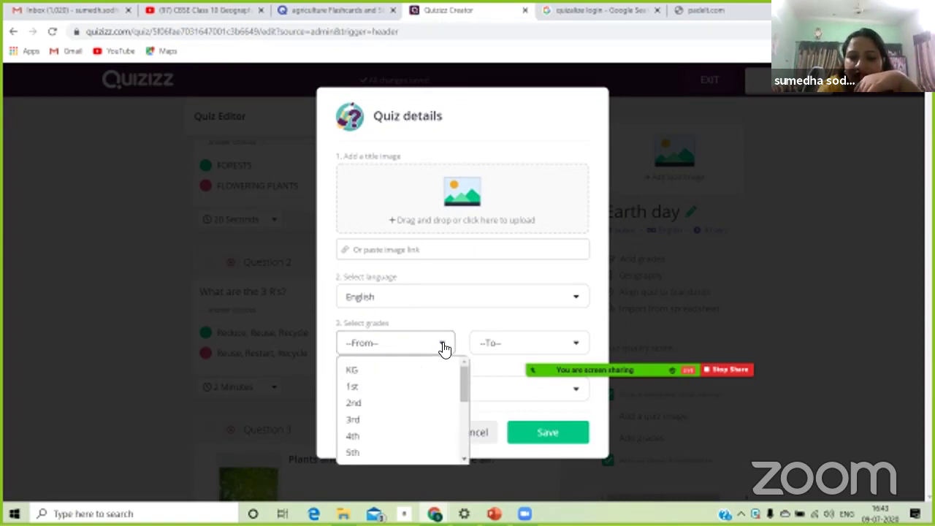
left_click_drag(465, 392, 466, 431)
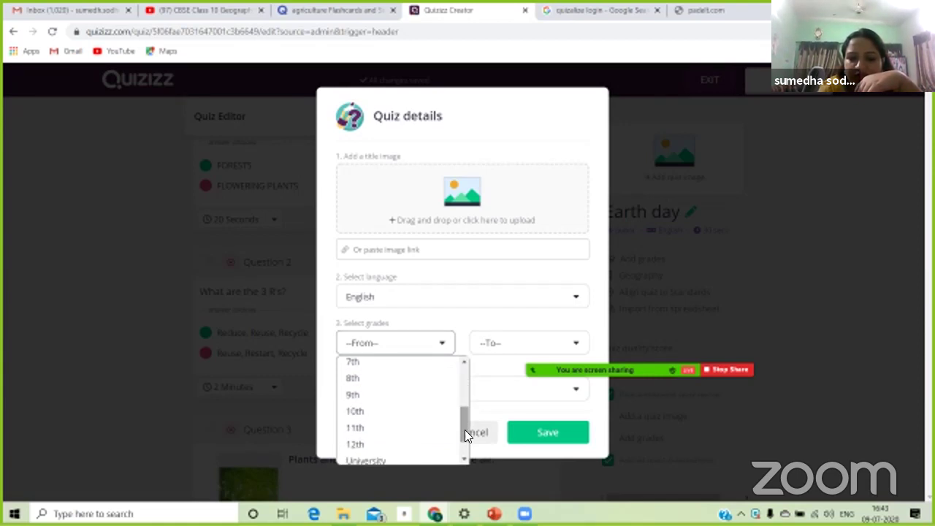
left_click(426, 395)
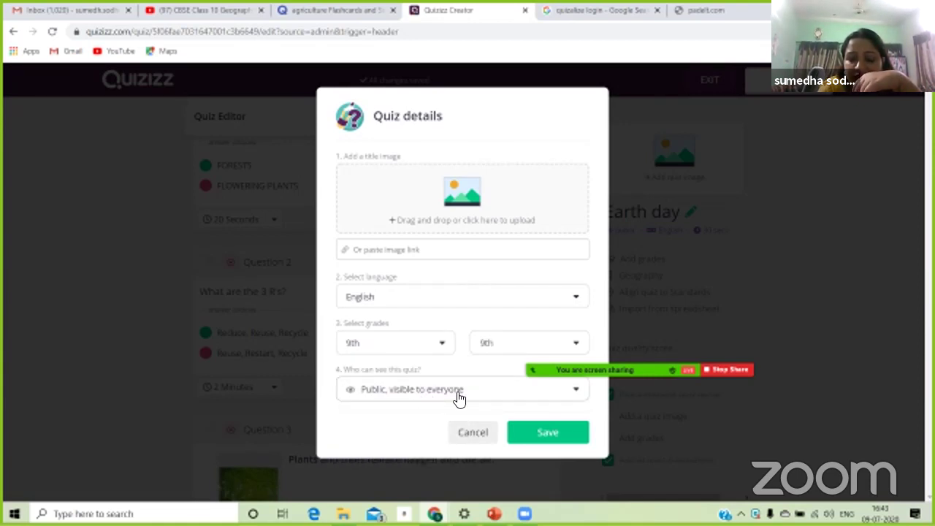
left_click(576, 391)
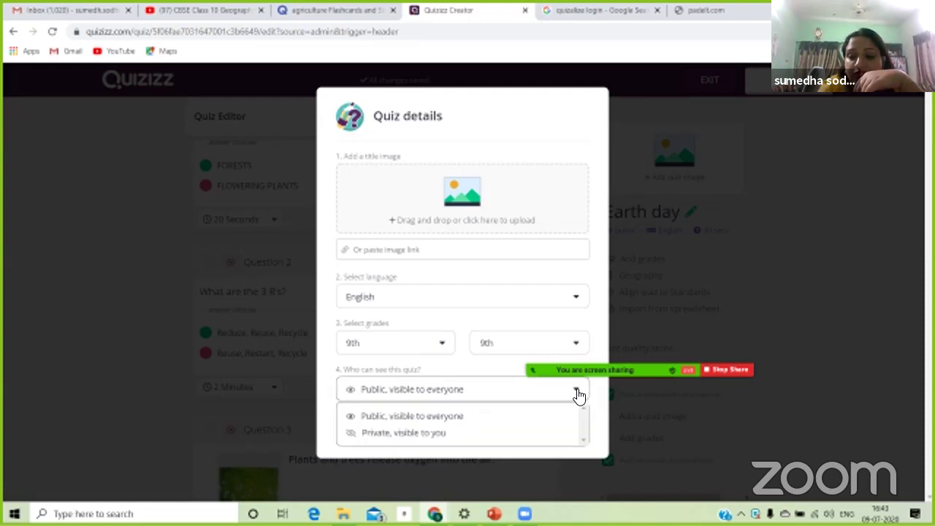
left_click(505, 438)
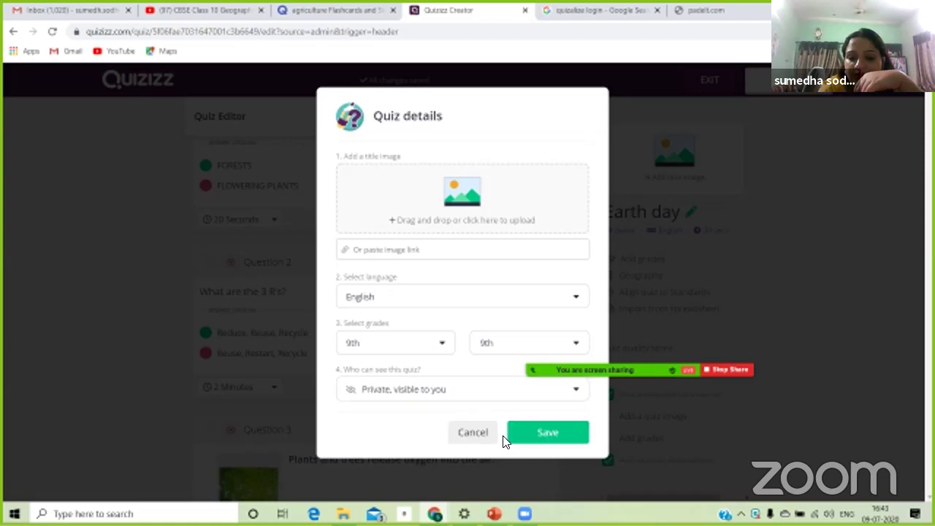
left_click(544, 437)
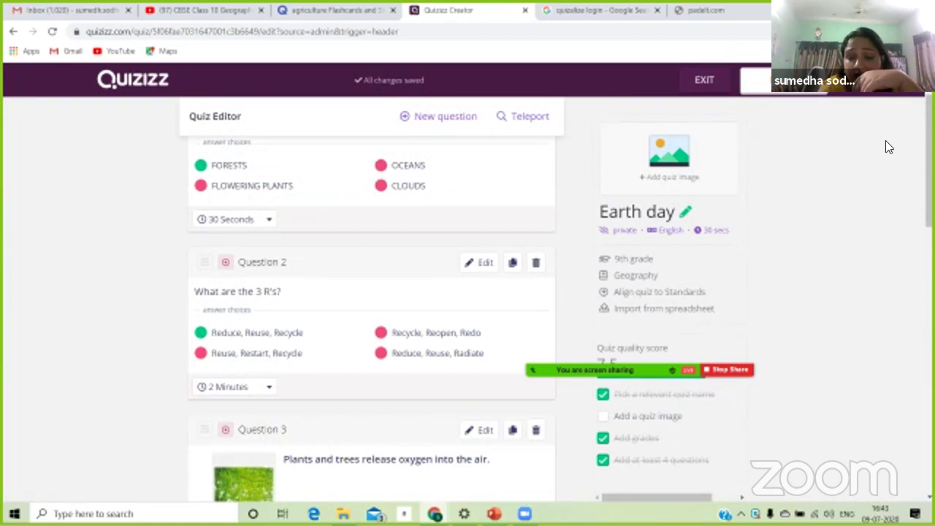
- Save the Earth day quiz and start assigning it as homework
left_click(827, 95)
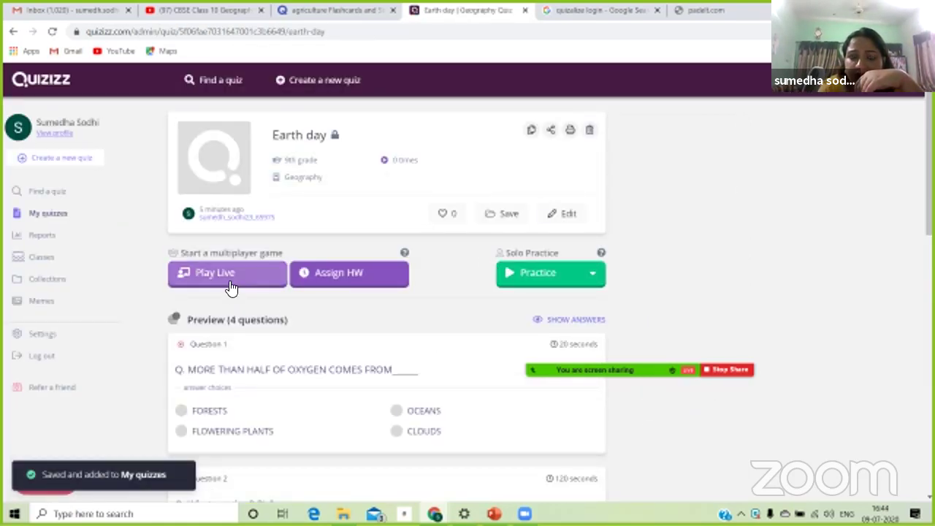
left_click(324, 276)
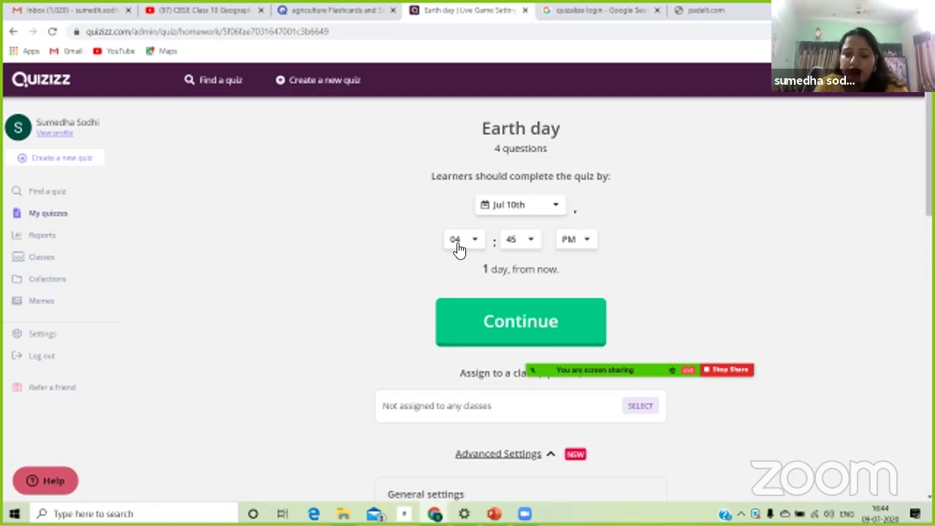
- Confirm the homework assignment, copy its join link, and choose to end the game
left_click(524, 317)
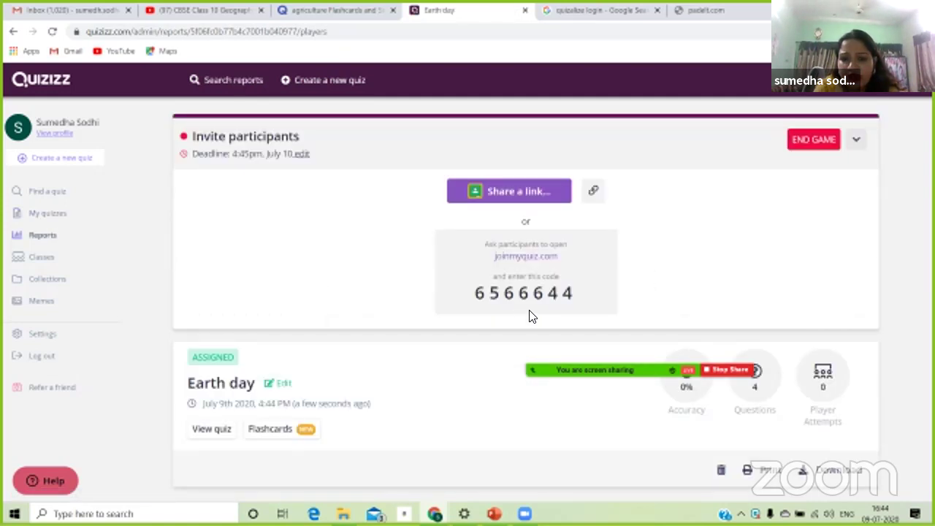
left_click(596, 191)
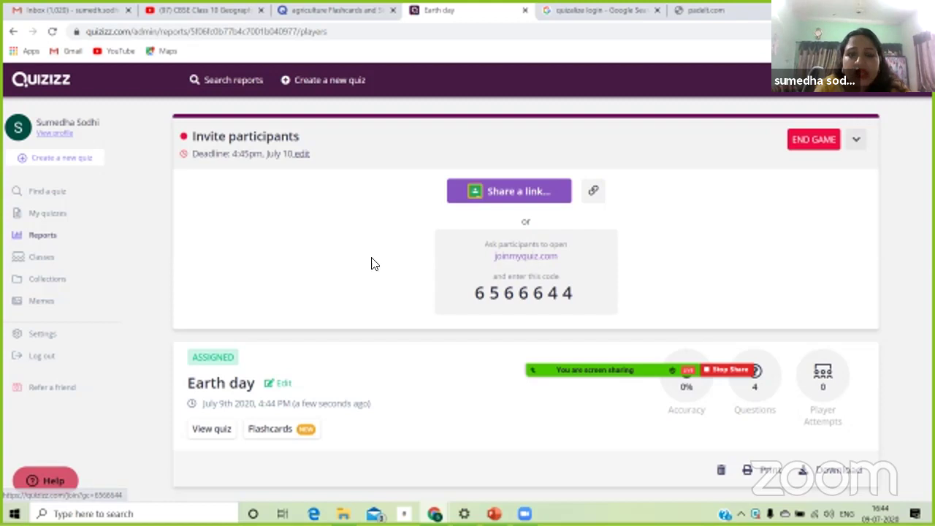
left_click(818, 137)
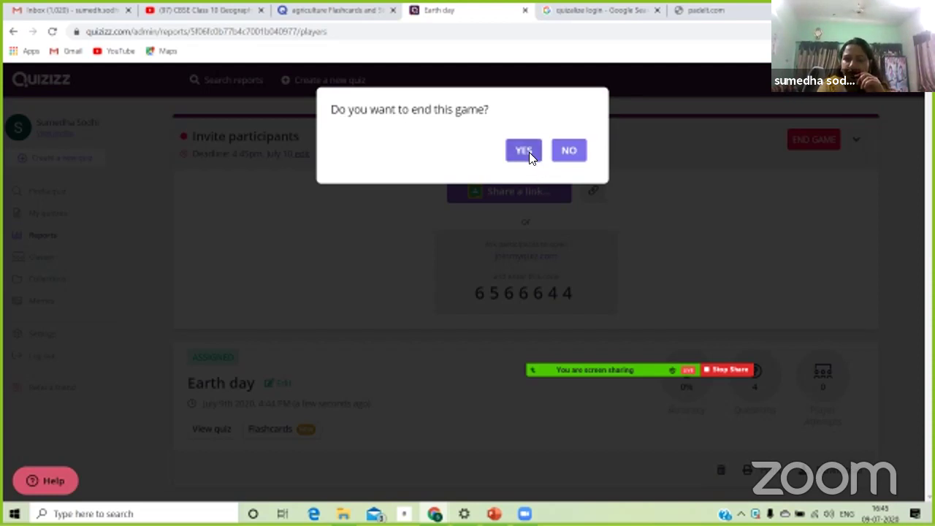
- Confirm ending the Earth day game
left_click(529, 152)
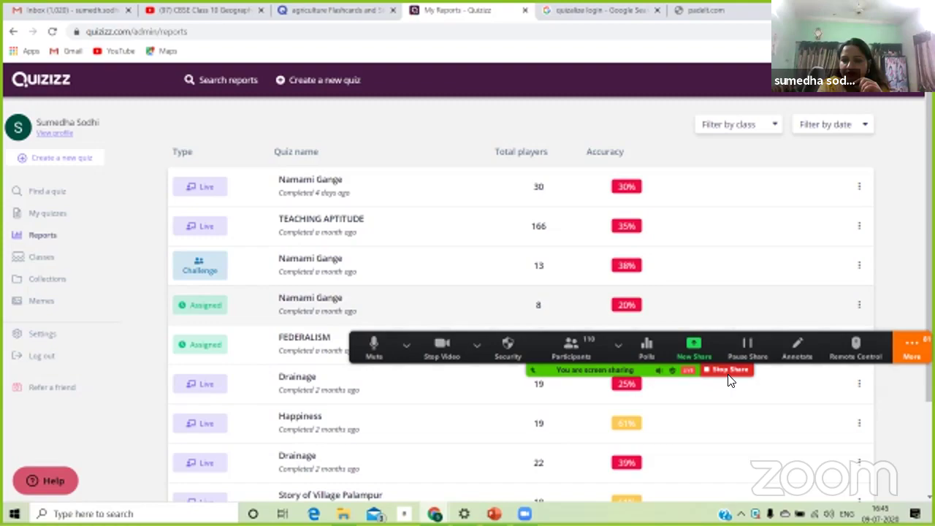
left_click(727, 369)
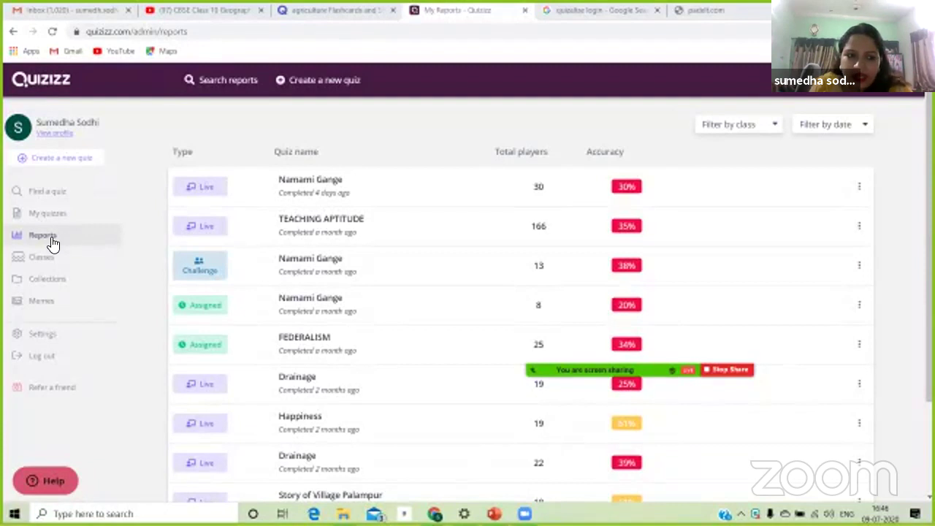
left_click(49, 237)
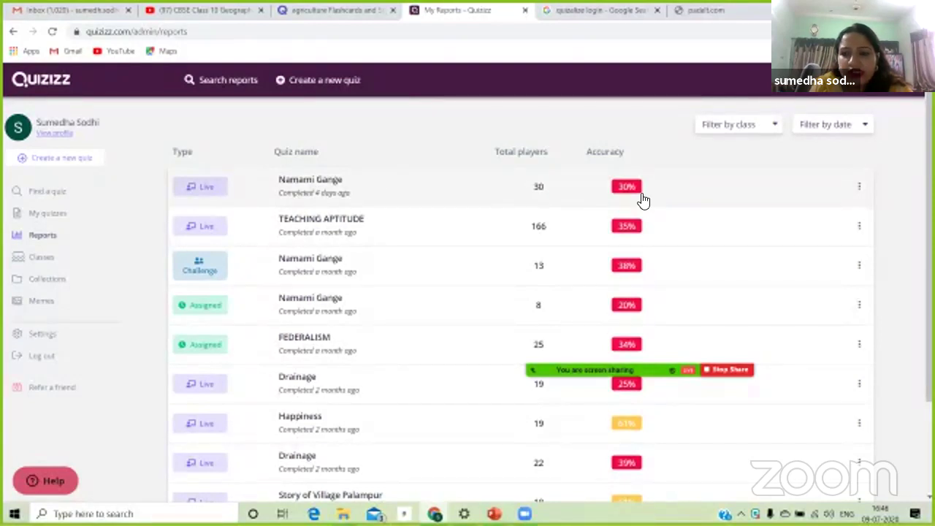
left_click(860, 187)
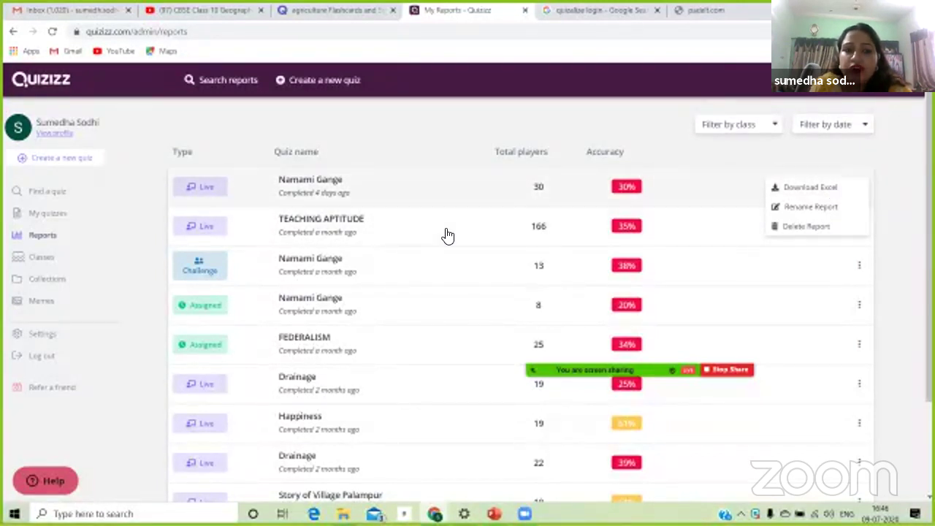
left_click(351, 152)
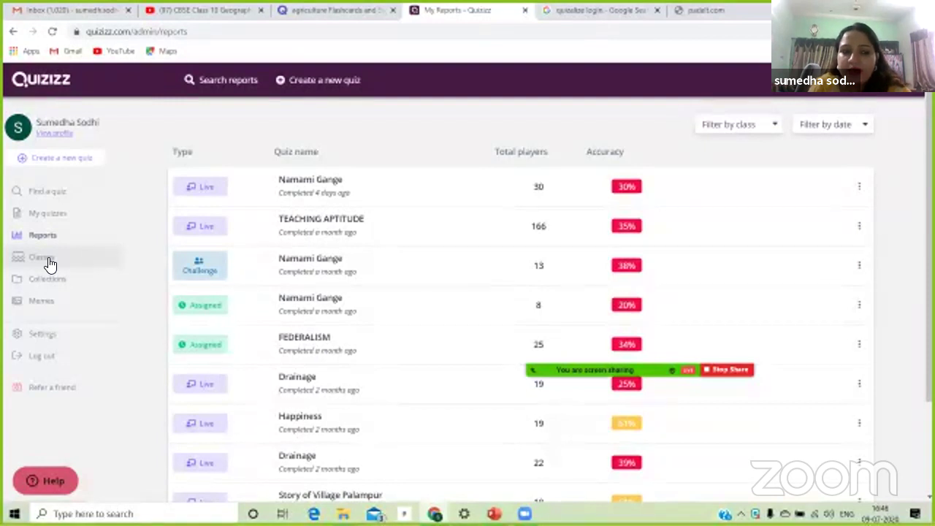
- Open the Namami Gange report and review all 30 players' accuracy and scores, from 60% down to 0%
left_click(325, 199)
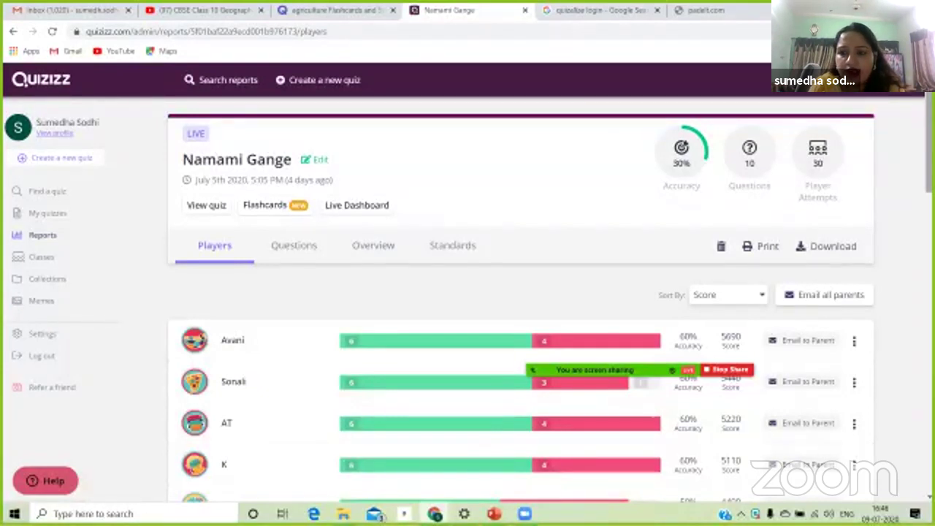
scroll(520, 300, "down", 2)
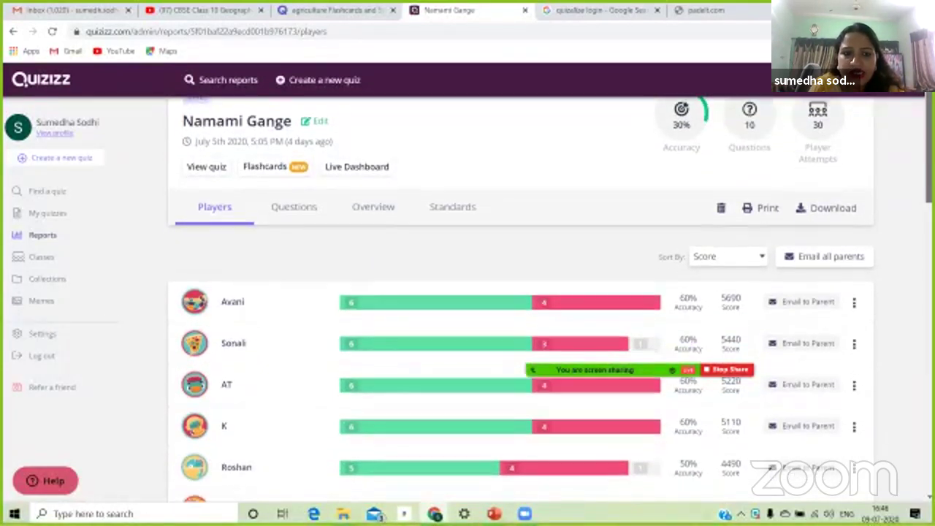
scroll(521, 300, "down", 3)
scroll(521, 299, "down", 4)
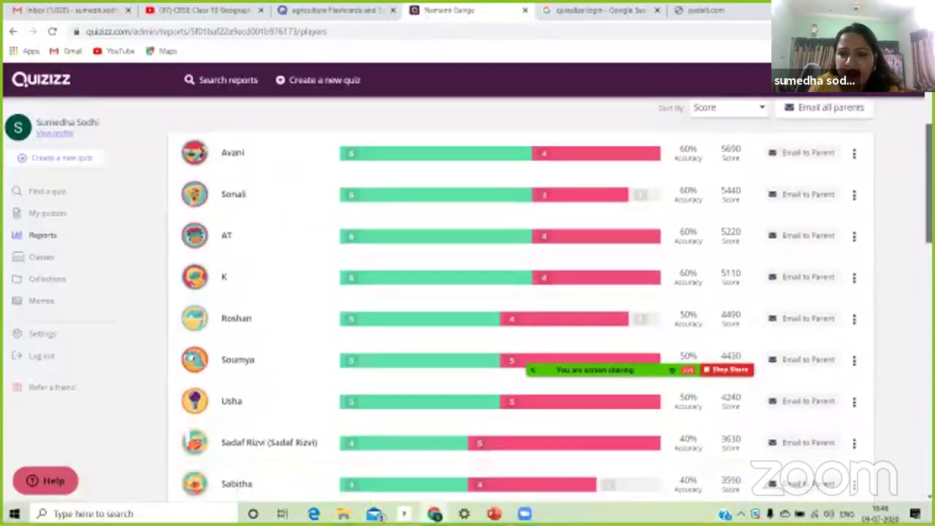
scroll(520, 299, "down", 10)
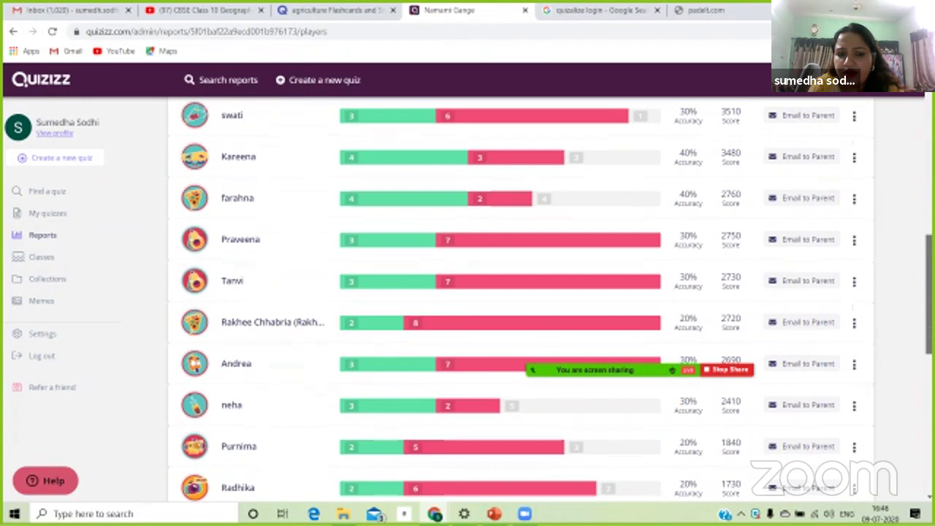
scroll(520, 299, "down", 13)
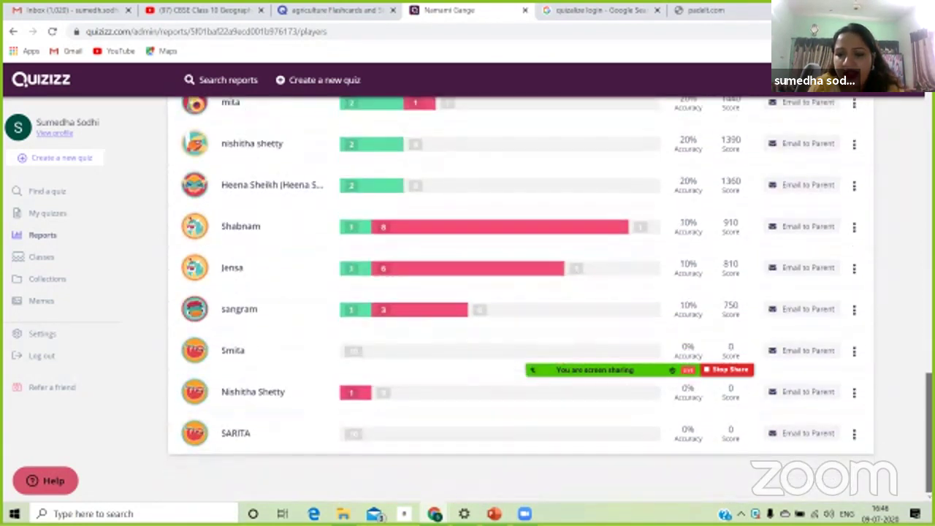
scroll(520, 299, "up", 14)
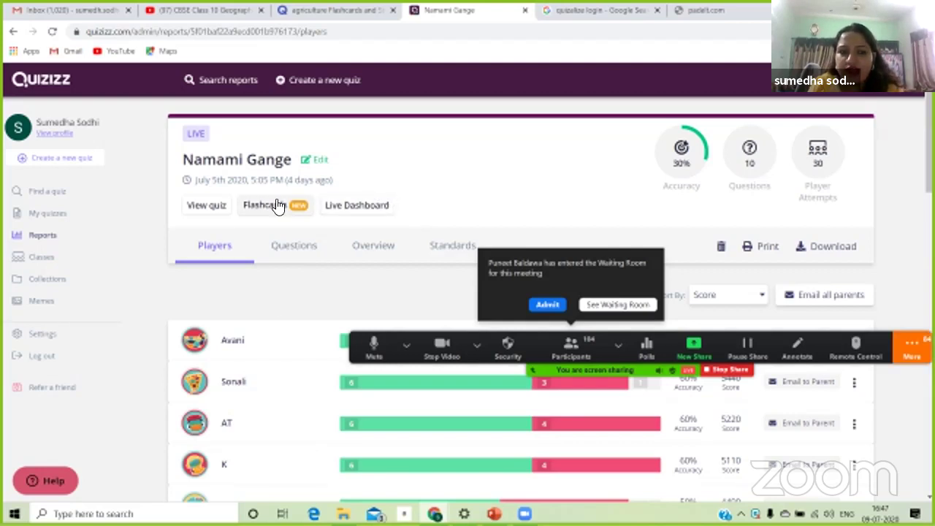
- View the 10-question Namami Gange quiz and set it up to host live in Classic mode
left_click(208, 210)
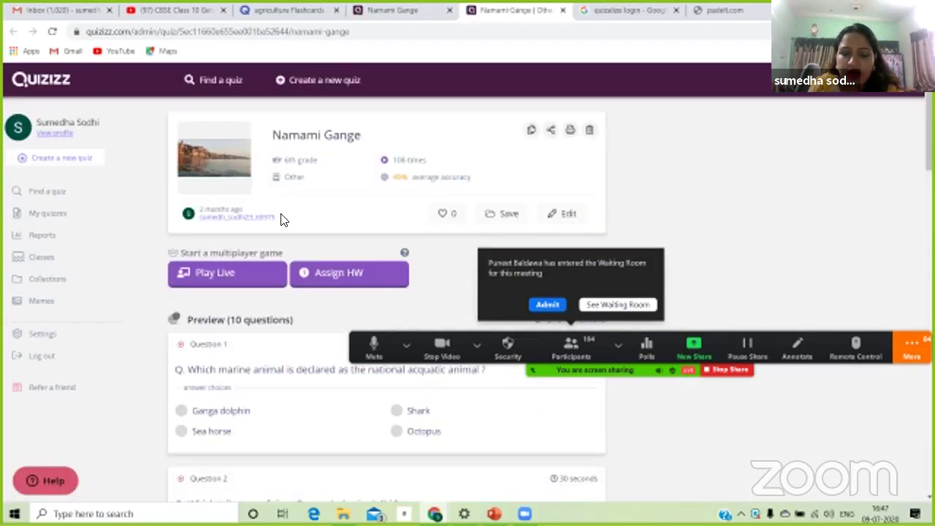
left_click(235, 282)
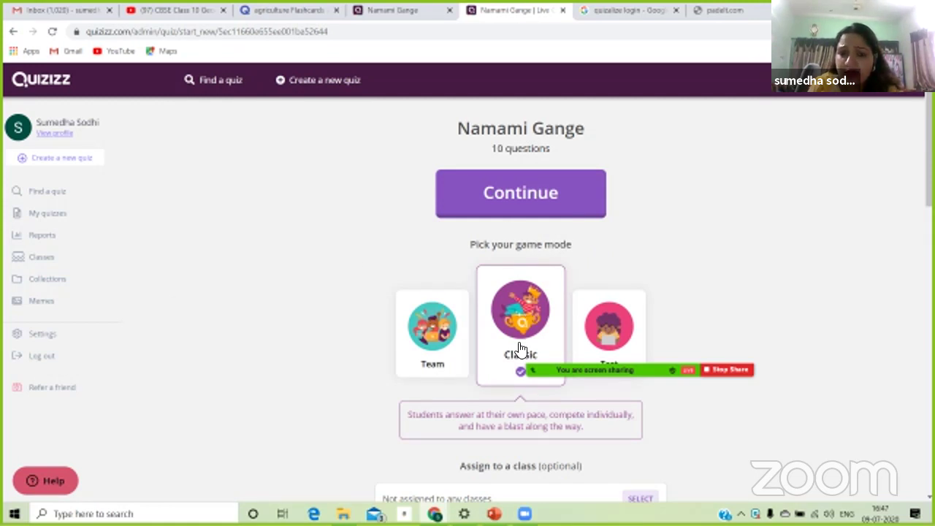
- Launch the Namami Gange live game lobby with game code 189699
left_click(524, 207)
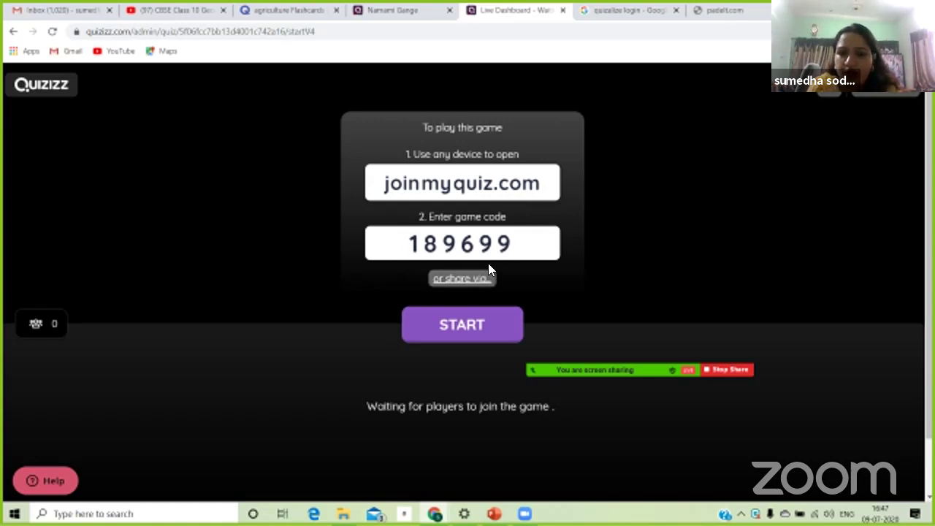
- Copy the join link quizizz.com/join?gc=189699, stop screen sharing, and close the share dialog
left_click(468, 280)
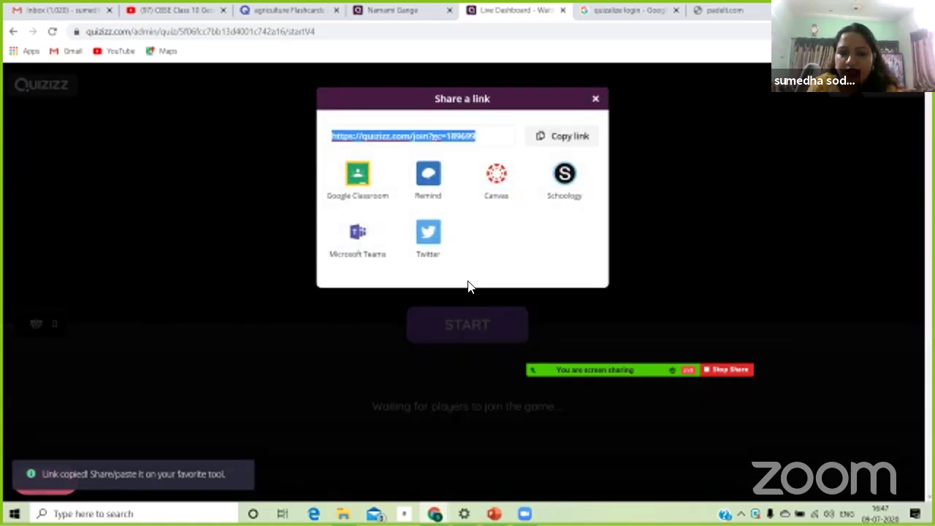
left_click(568, 139)
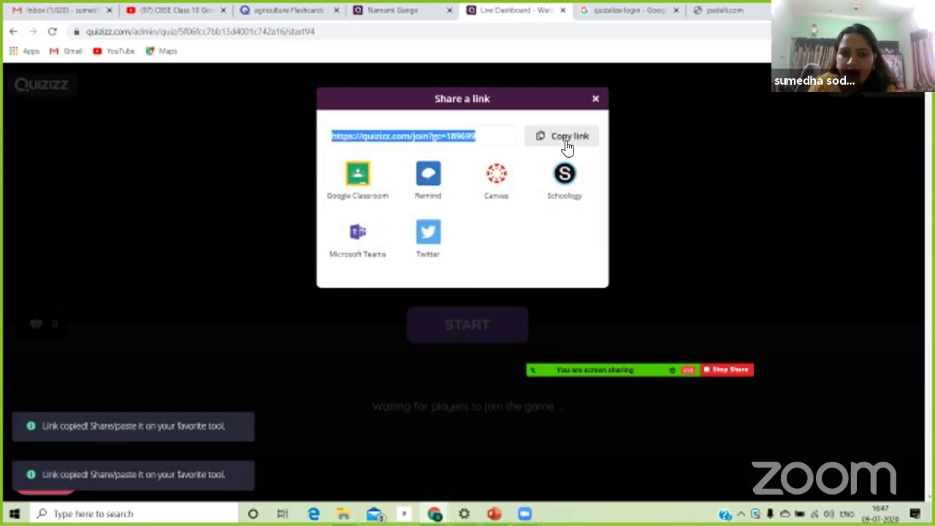
mouse_move(660, 365)
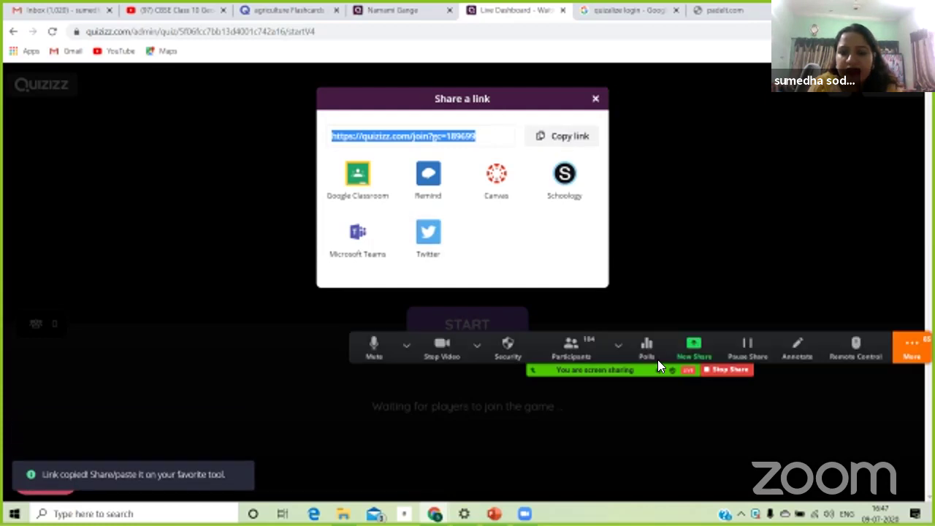
left_click(729, 370)
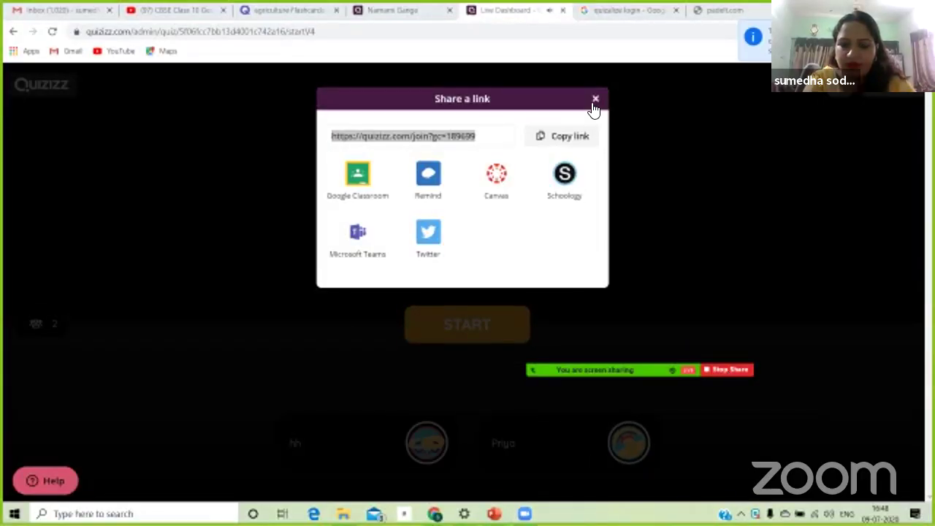
left_click(596, 99)
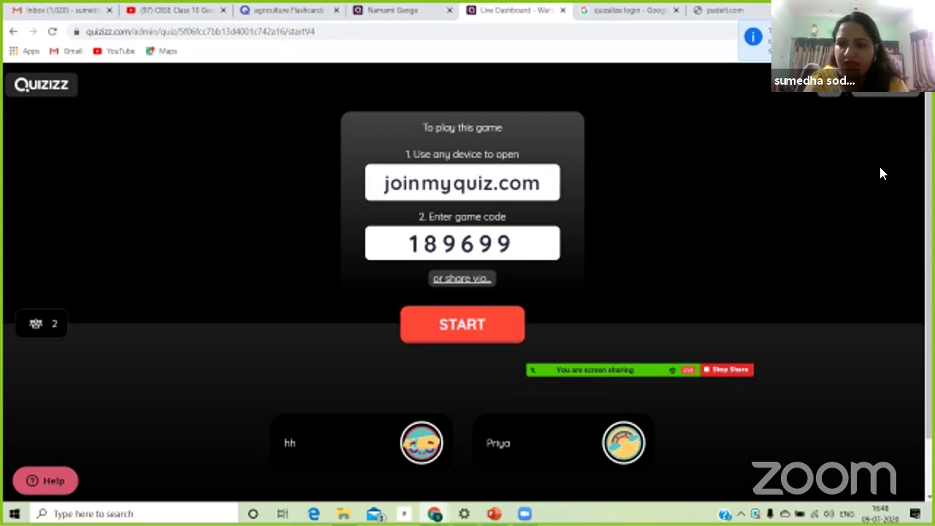
- Start the live game for code 189699 once the lobby has filled with players
scroll(881, 173, "down", 2)
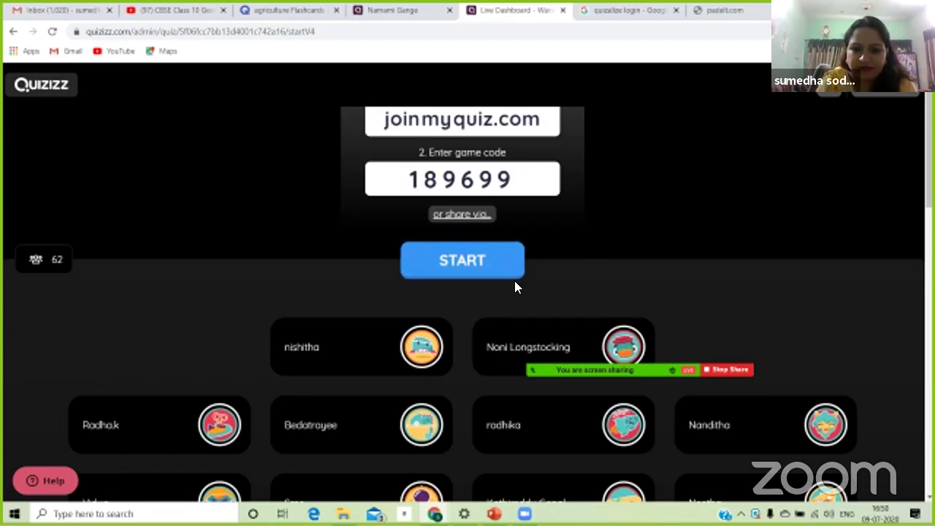
left_click(473, 273)
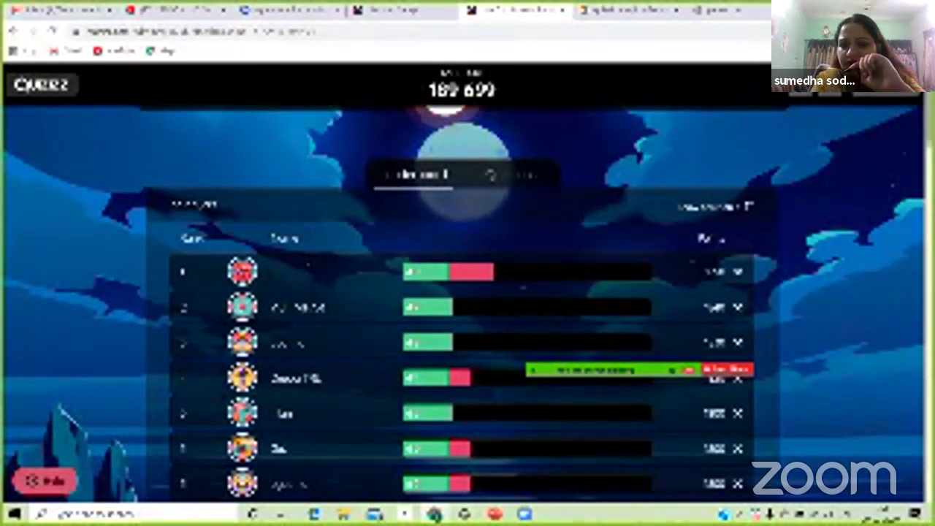
- Close two unneeded browser tabs while the live leaderboard keeps updating
scroll(467, 328, "down", 1)
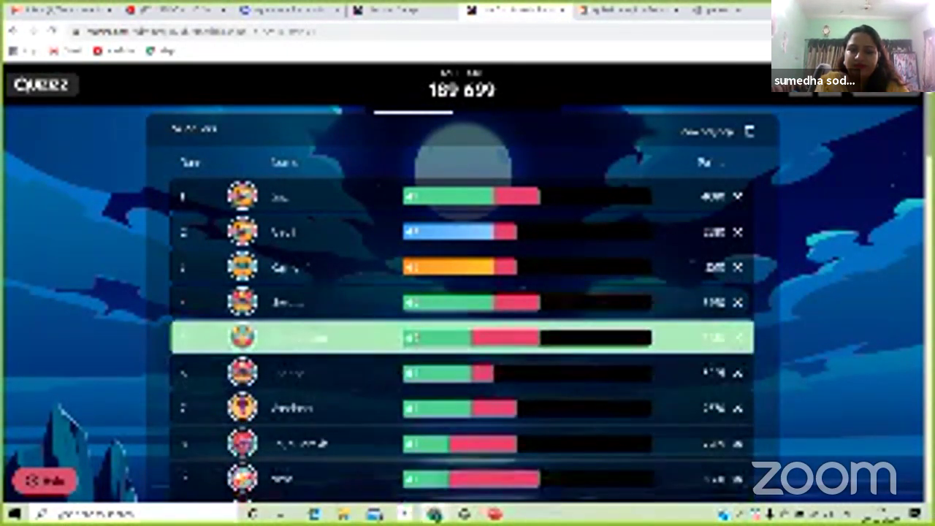
left_click(336, 11)
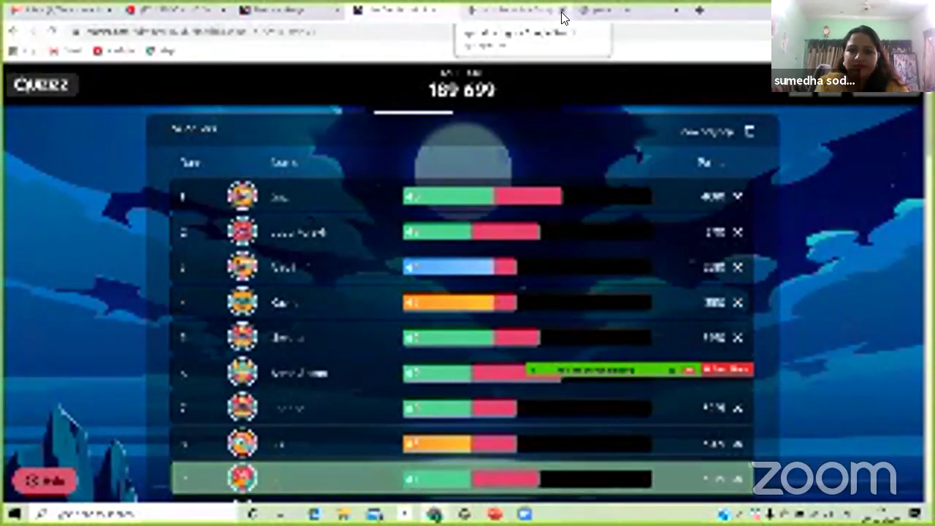
left_click(223, 15)
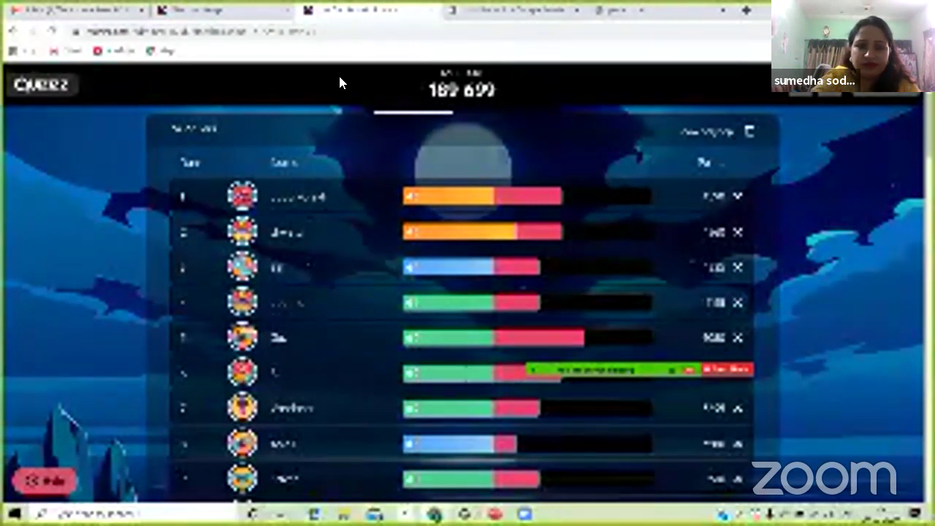
- Raise the system volume and check the Windows network status
key("XF86AudioRaiseVolume")
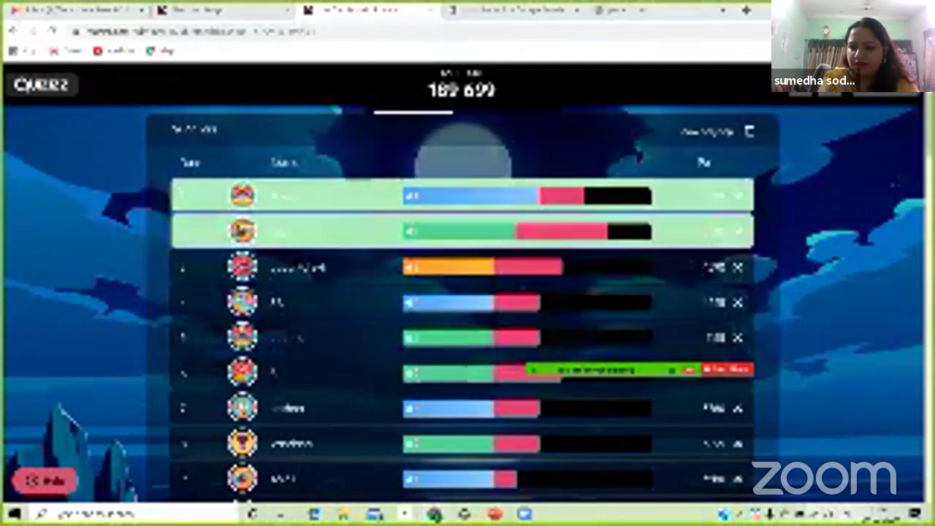
left_click(760, 514)
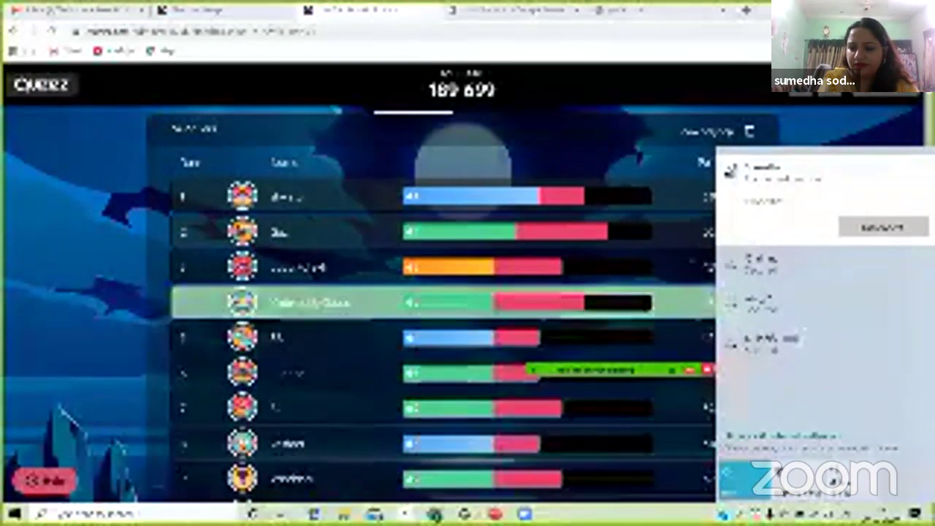
key("Escape")
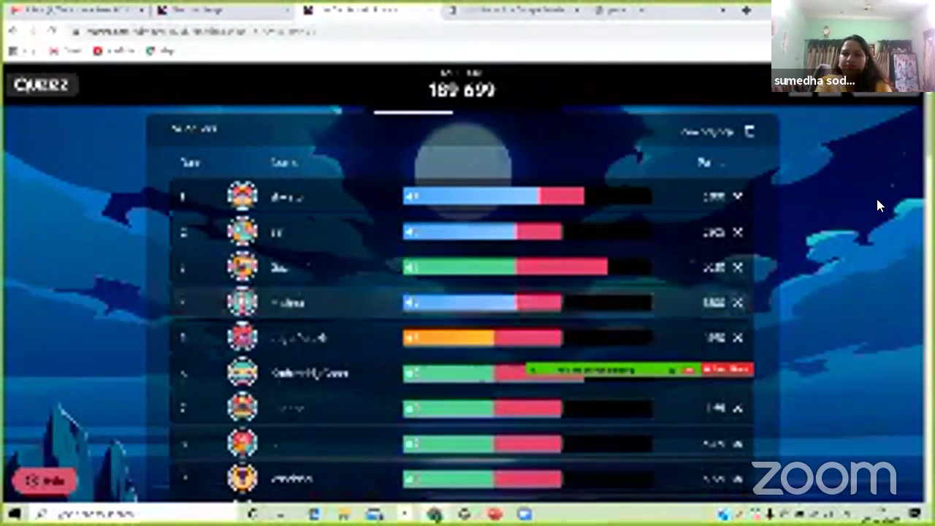
- Show only the top 5 players, then end the game and confirm to open the results summary
left_click(749, 133)
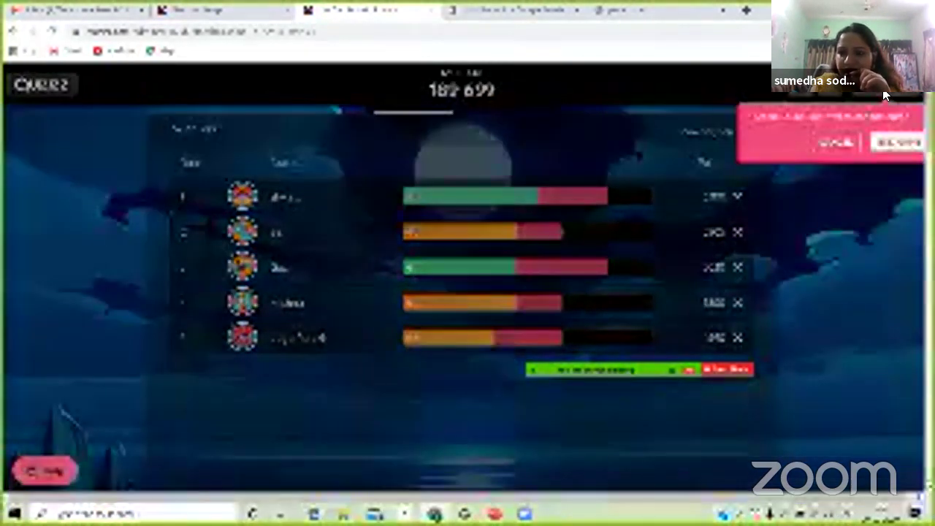
left_click(884, 95)
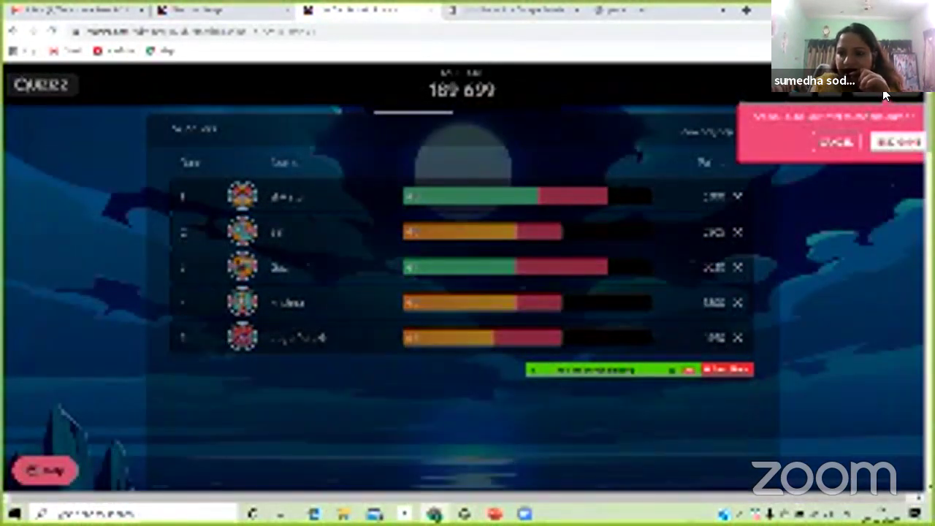
left_click(894, 144)
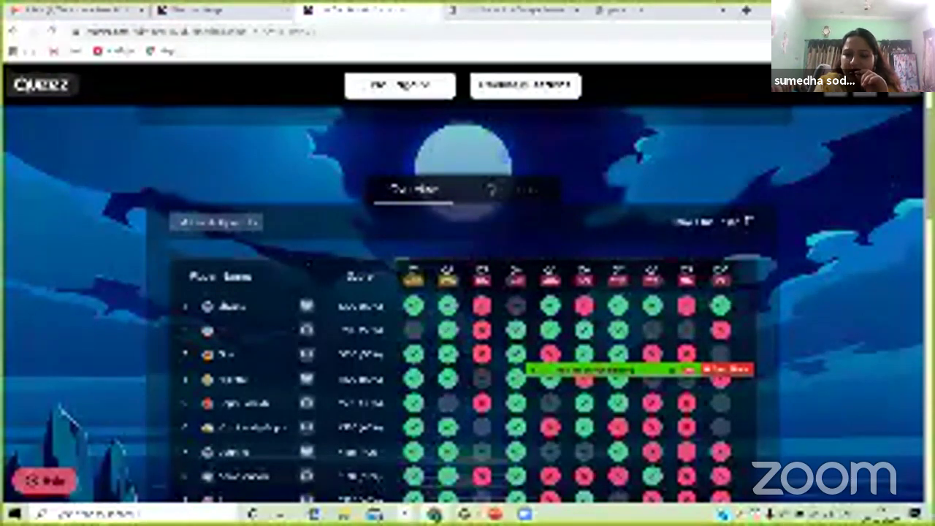
- Review the results grid, then return to the Quizizz teacher home page
scroll(467, 307, "down", 3)
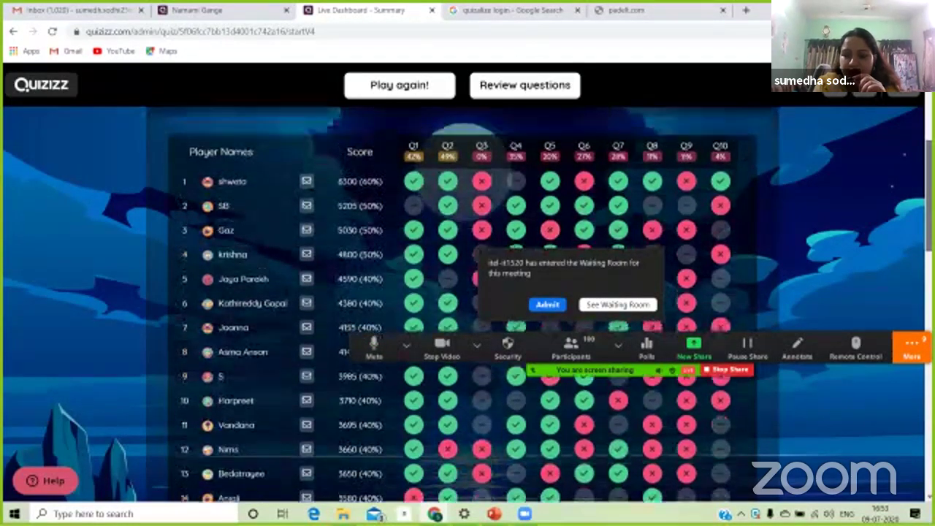
scroll(467, 306, "down", 5)
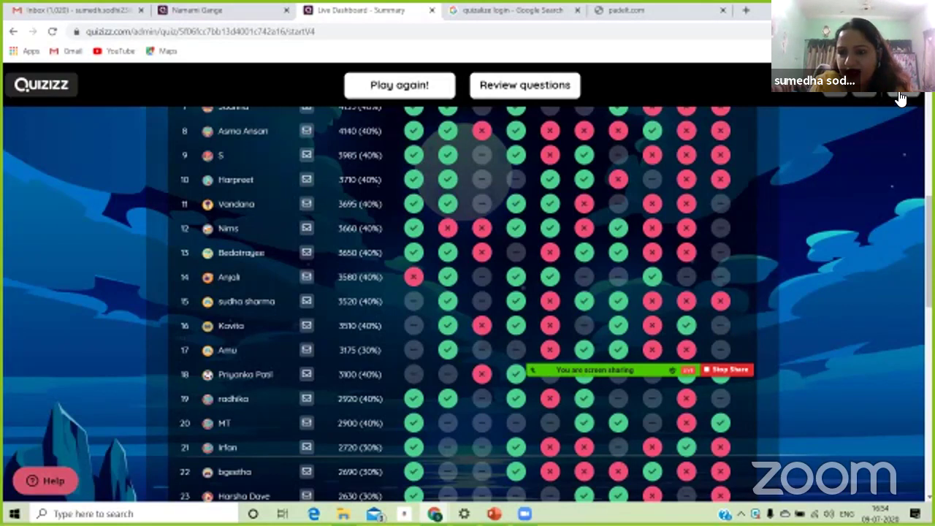
key("alt+Left")
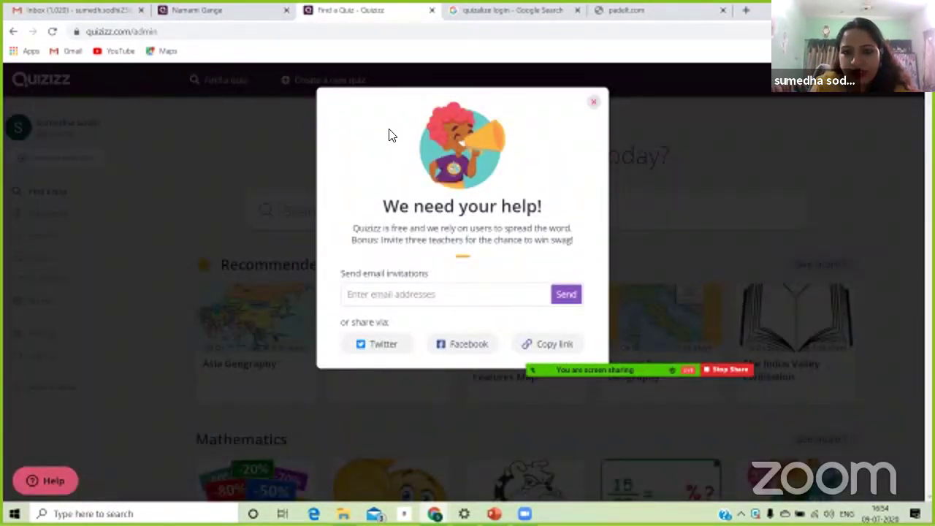
- Dismiss the invite popup, show the TEACHERS WEBINAR collection, and close the Namami Gange tab
left_click(594, 103)
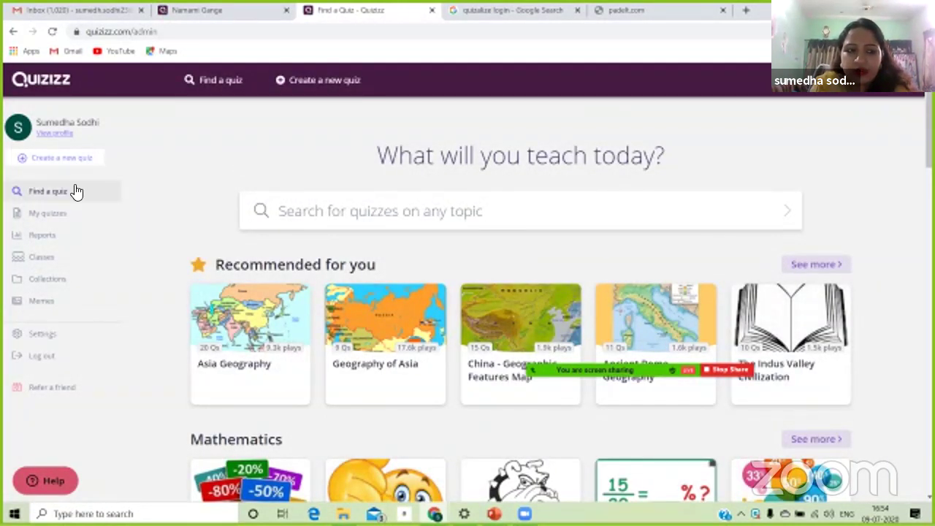
left_click(38, 284)
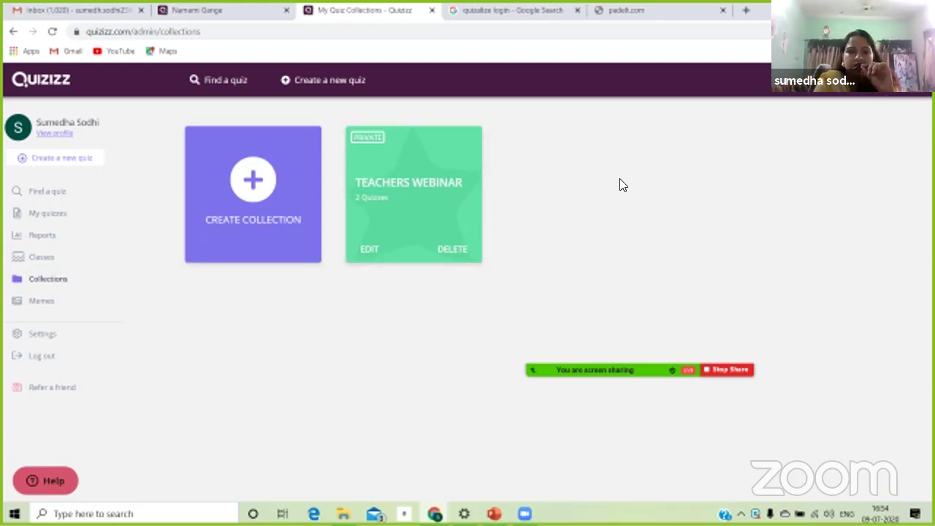
left_click(286, 10)
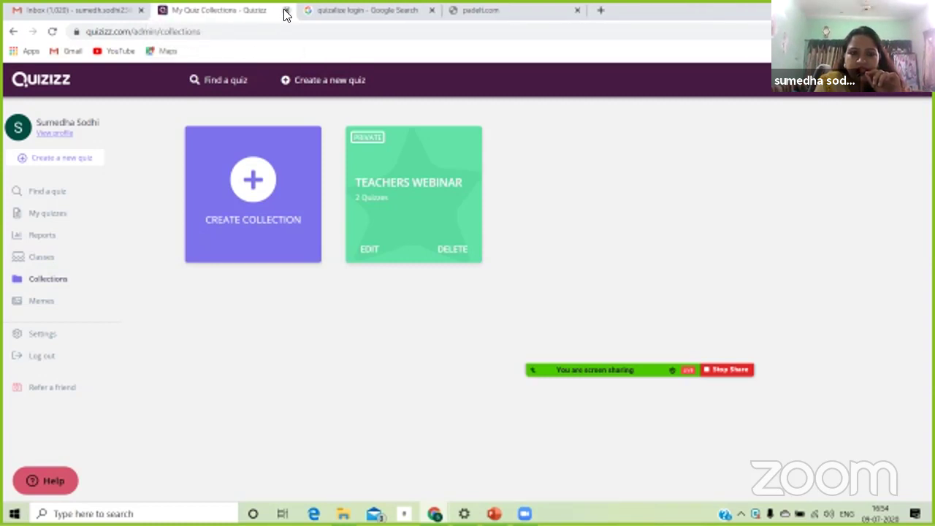
- Close the quiz collections tab and switch to the DIGITAL ASSESSMENT PowerPoint at slide 28
left_click(286, 11)
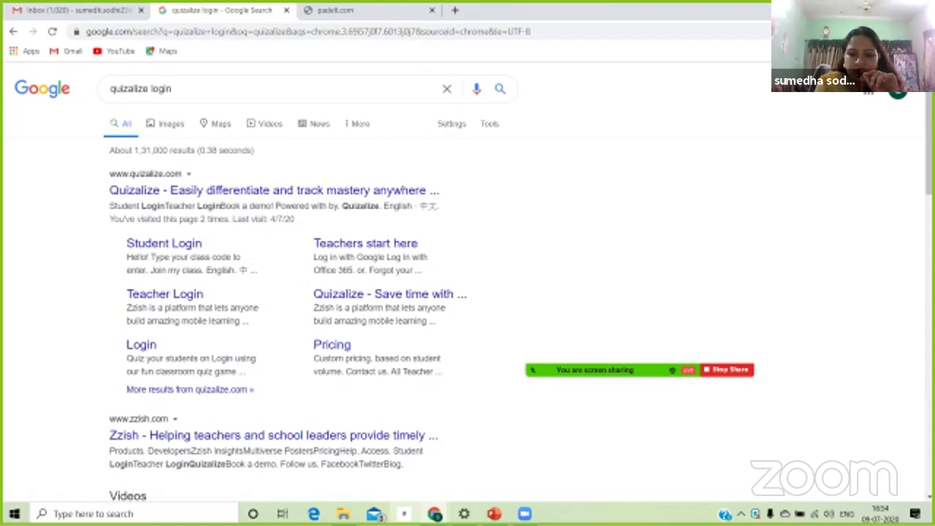
mouse_move(447, 509)
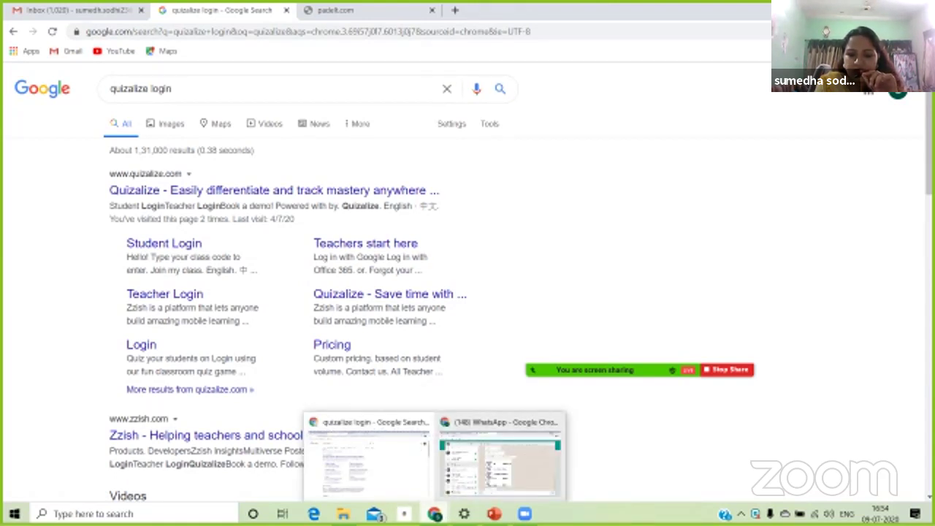
left_click(485, 456)
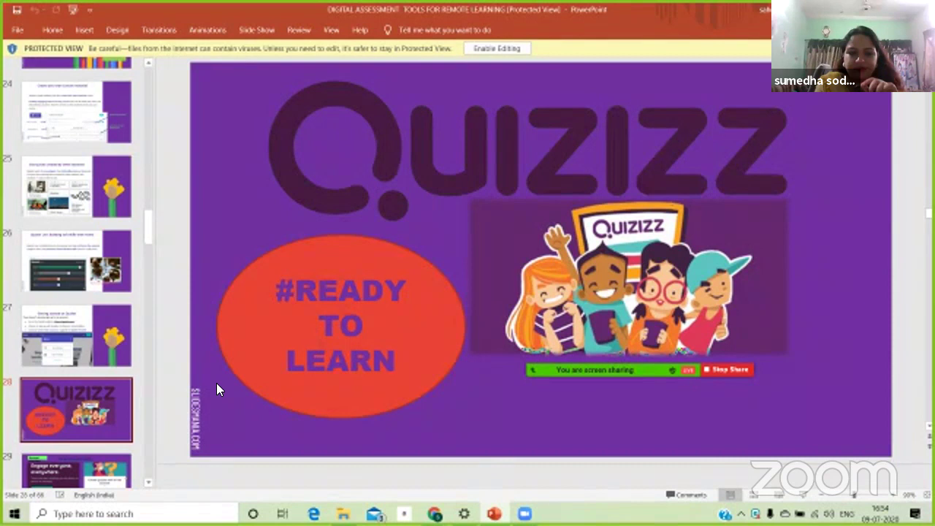
- Start the slideshow from the current slide and advance to the Create a Quiz slide
left_click(260, 29)
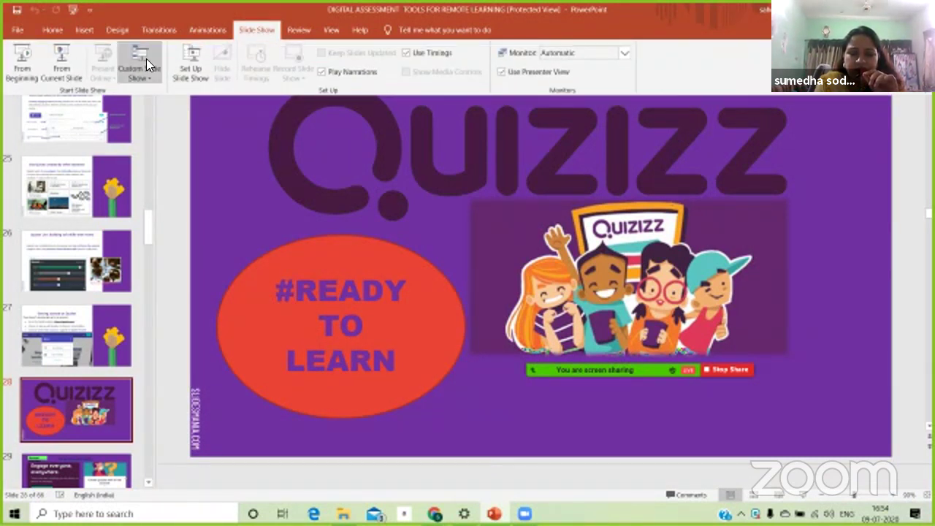
left_click(57, 76)
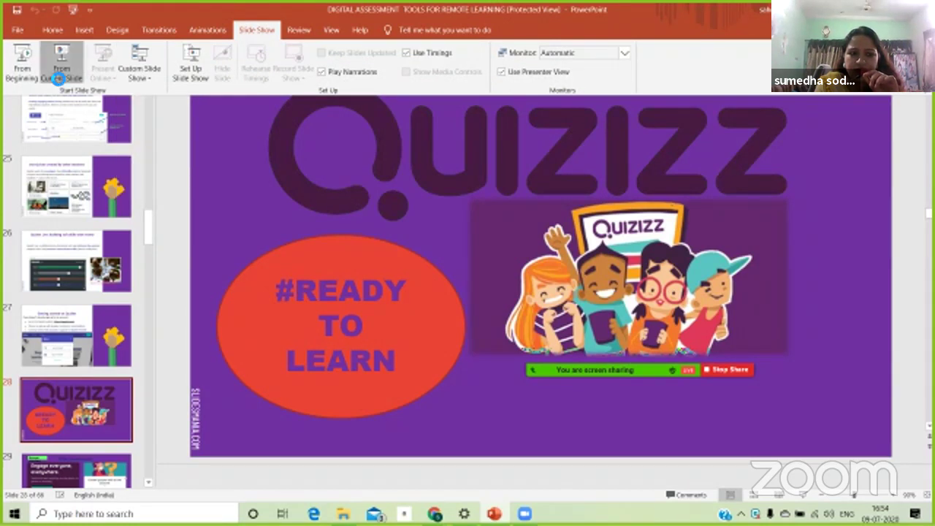
left_click(301, 260)
left_click(300, 260)
left_click(302, 261)
left_click(304, 265)
- Advance past Host Game to the JoinMyQuiz slide, then exit to Normal view on slide 39
key("Right")
key("Right")
key("Right")
key("Right")
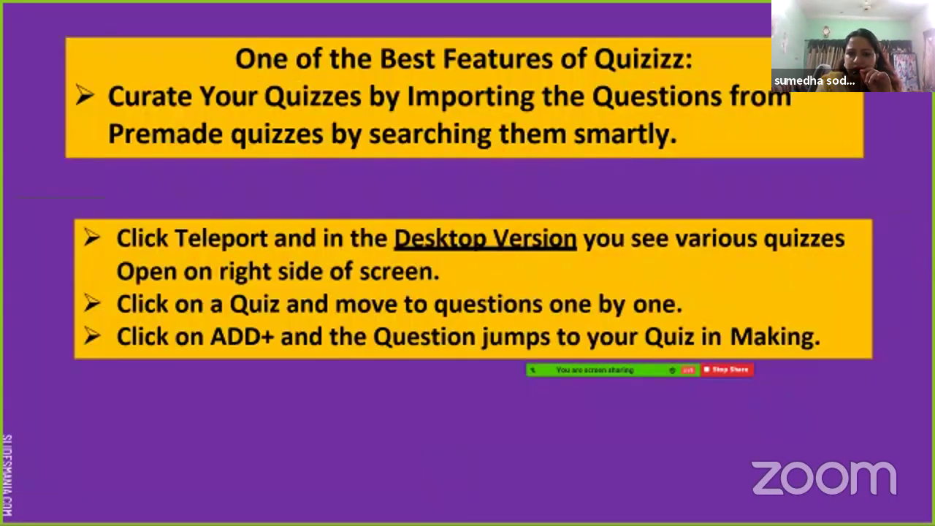
key("Right")
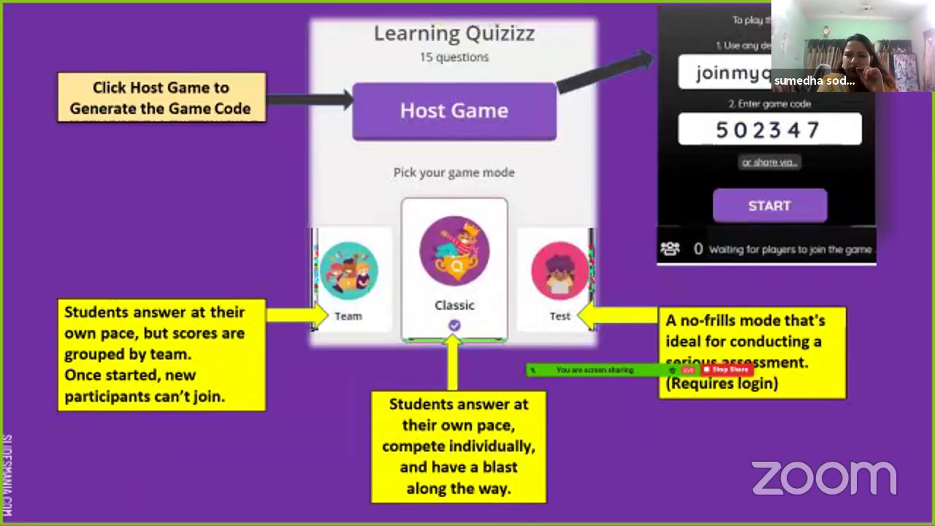
key("Right")
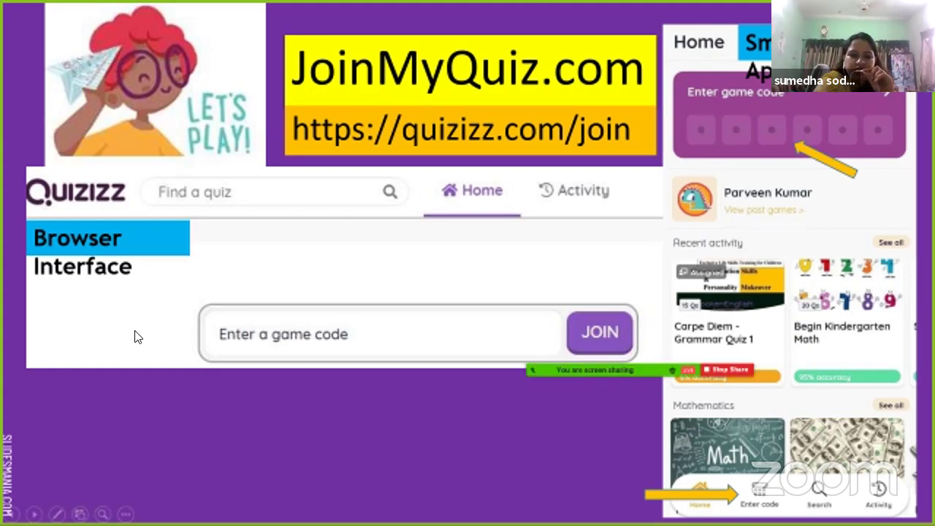
key("Escape")
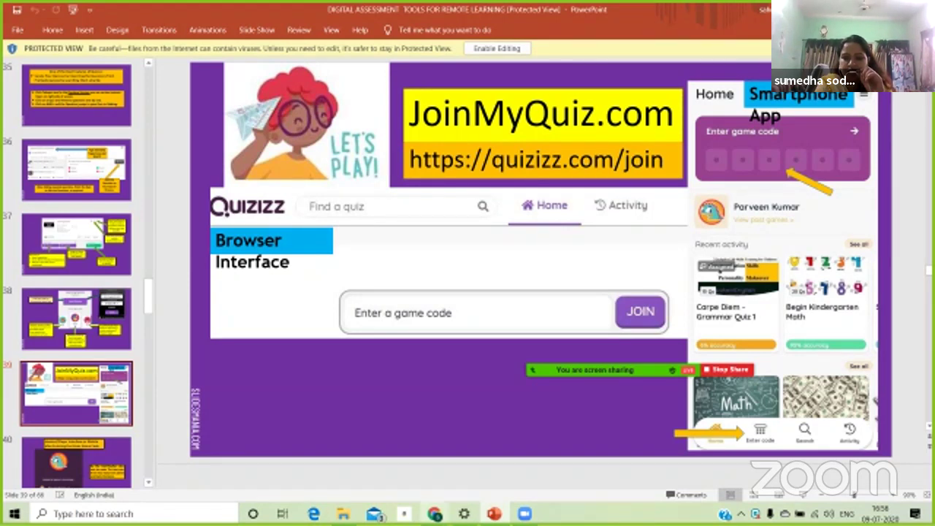
- In Chrome, search Google for 'quizizz sign in' in a new tab and open the 'Log in - Quizizz' result
mouse_move(434, 514)
left_click(388, 475)
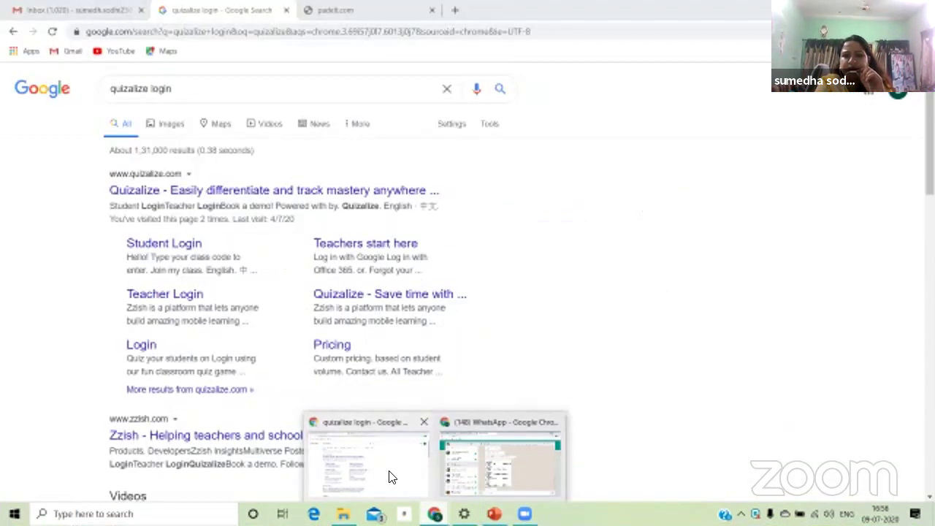
left_click(459, 12)
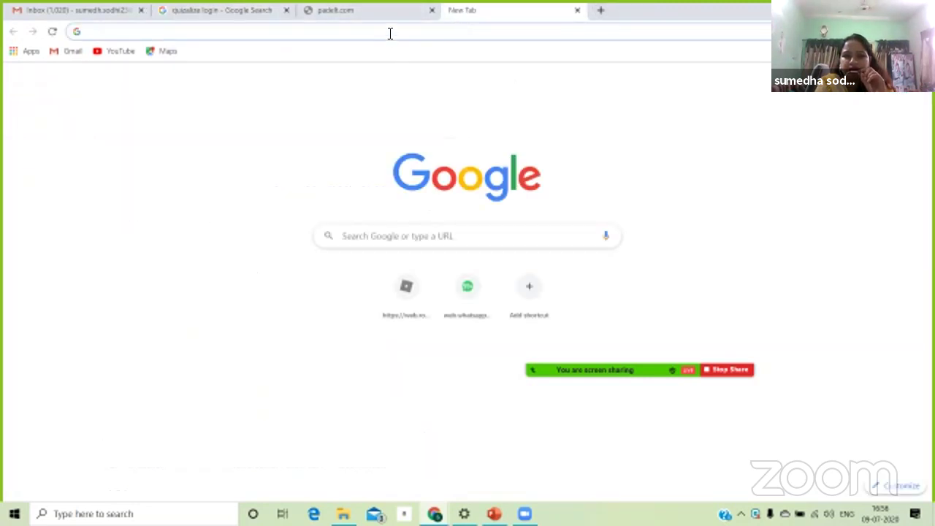
left_click(363, 236)
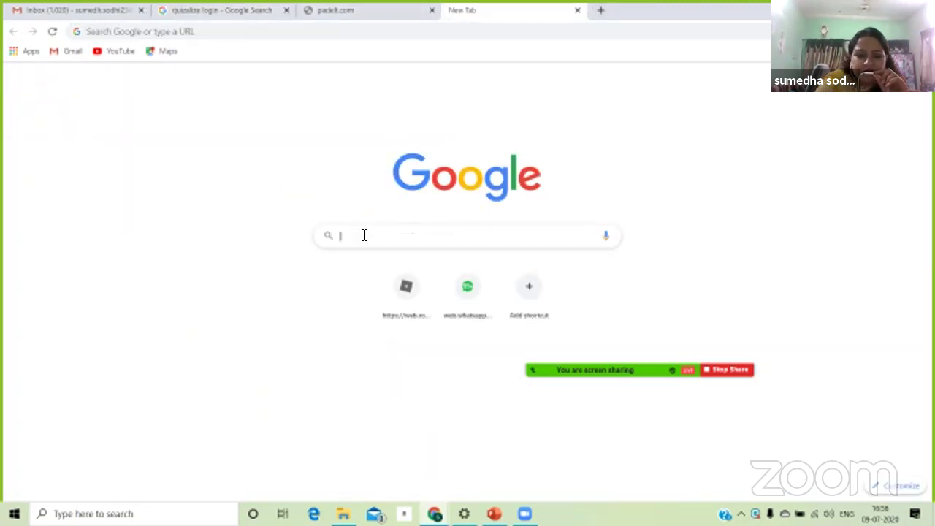
type("Q")
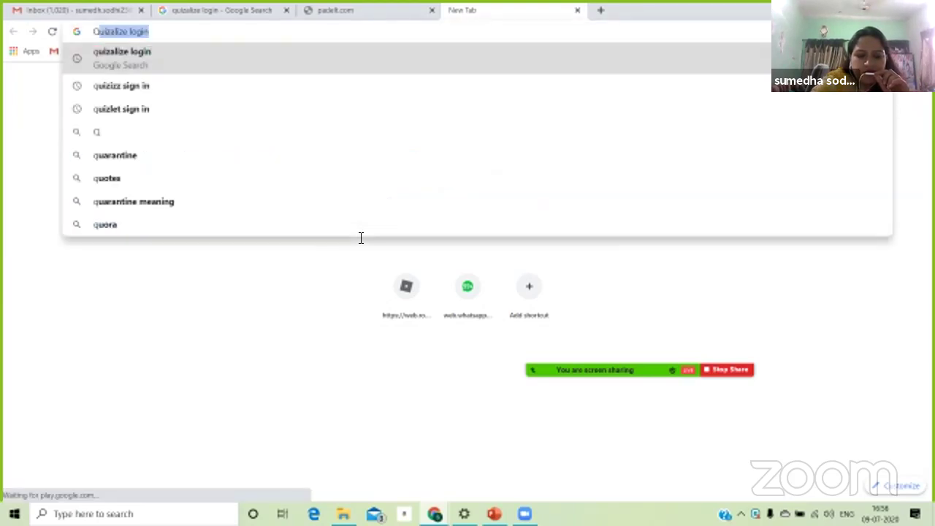
type("UIZ")
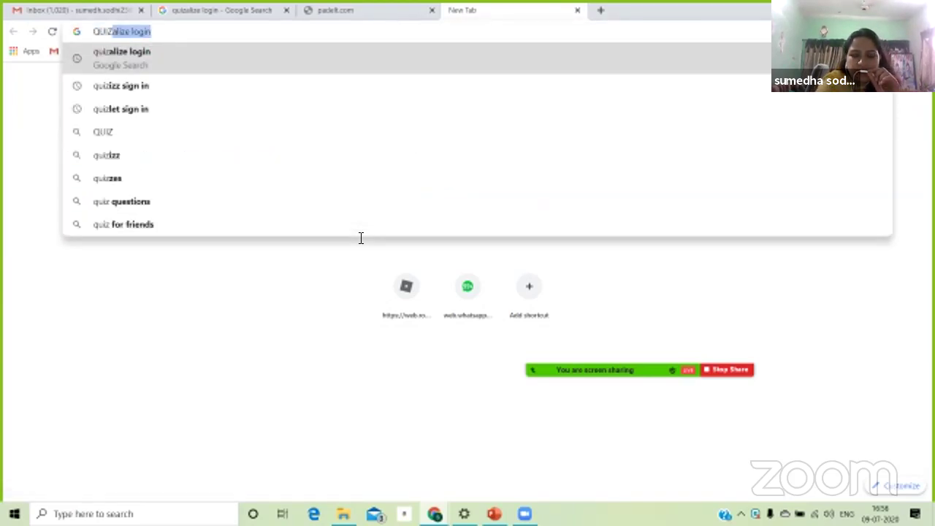
type("IZZ")
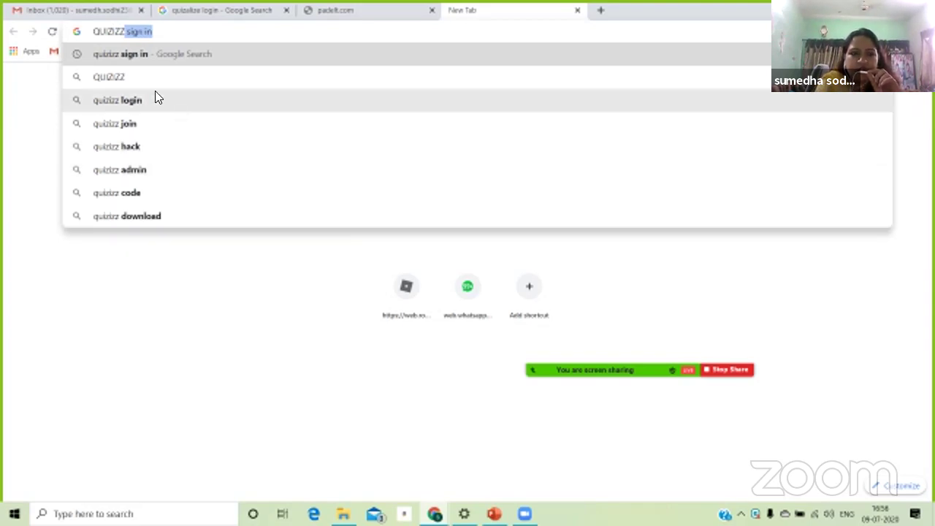
left_click(196, 55)
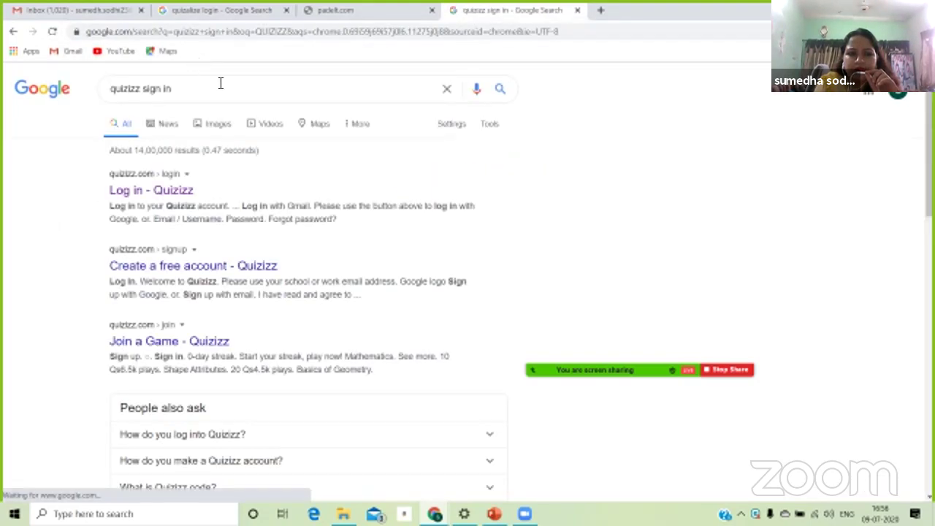
left_click(137, 193)
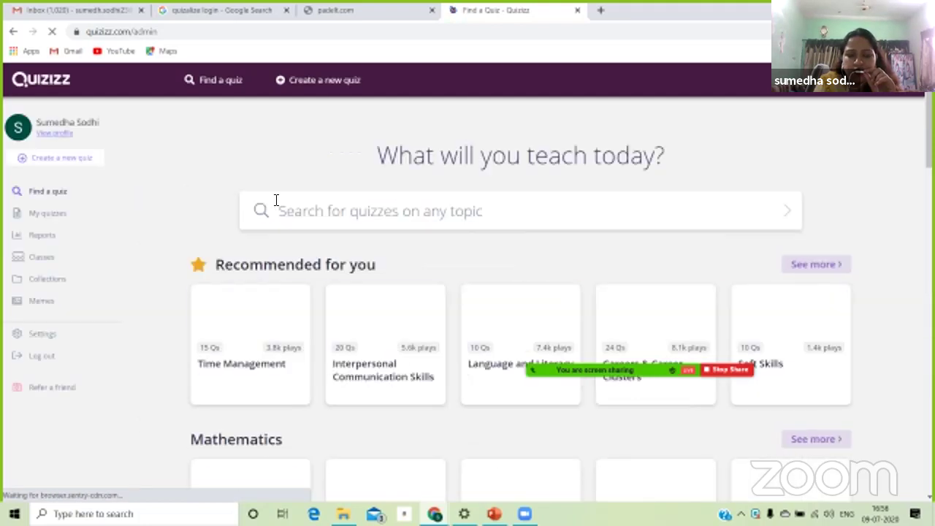
- Search Quizizz for 'HINDI QUIZ', preview the second result, then start creating a new quiz
left_click(334, 213)
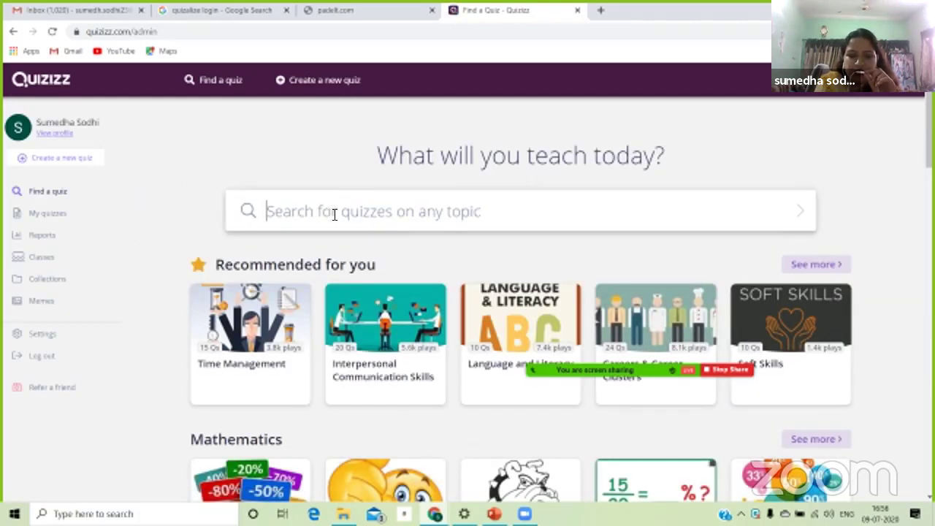
type("HINDI")
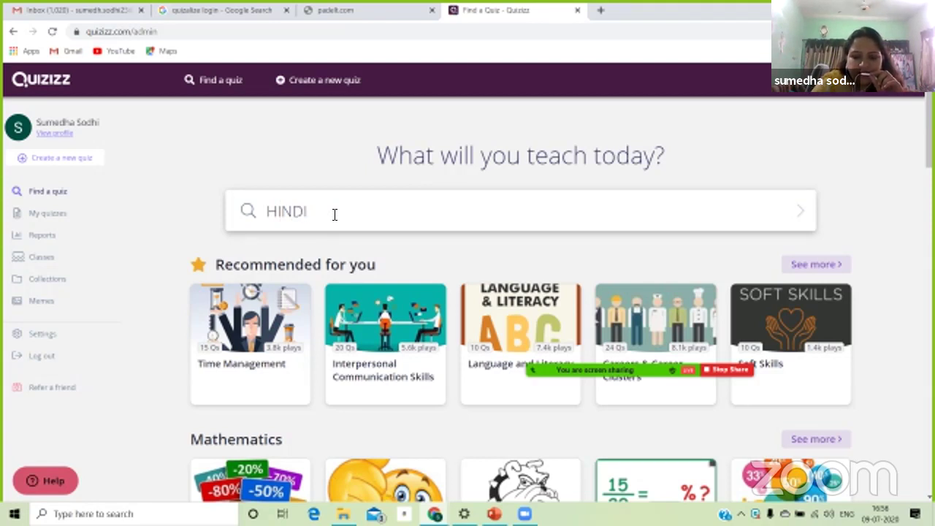
type(" QUIZ")
key("Return")
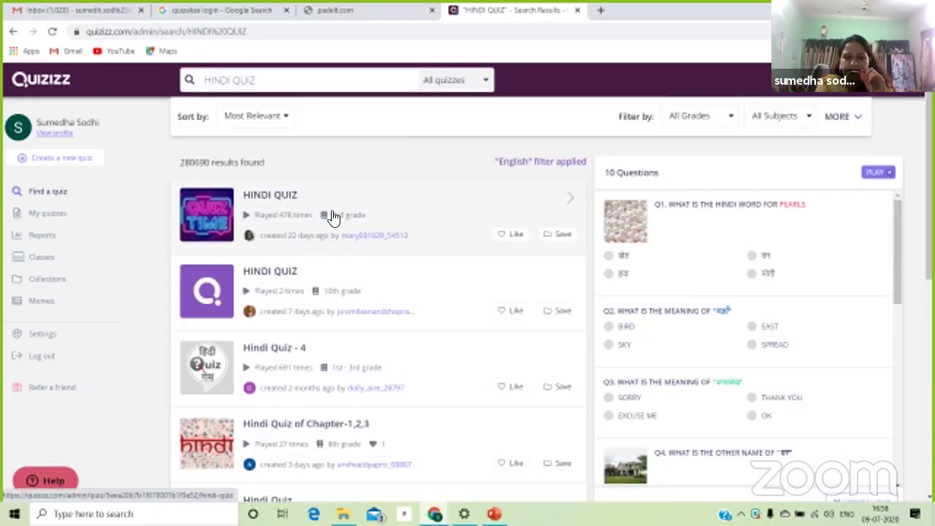
left_click(219, 289)
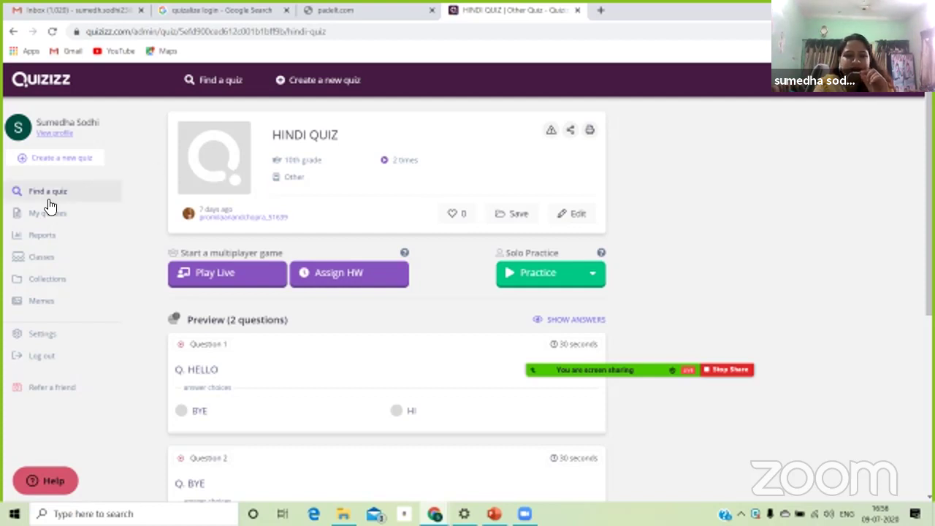
left_click(43, 158)
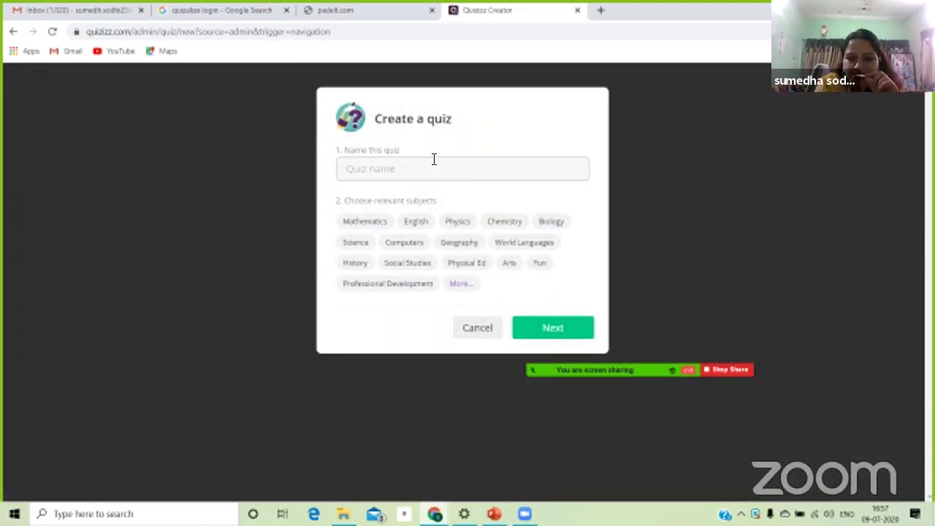
- Name the new quiz 'RESOURCES', tag it with the Geography subject, and continue to its editor
type("RES")
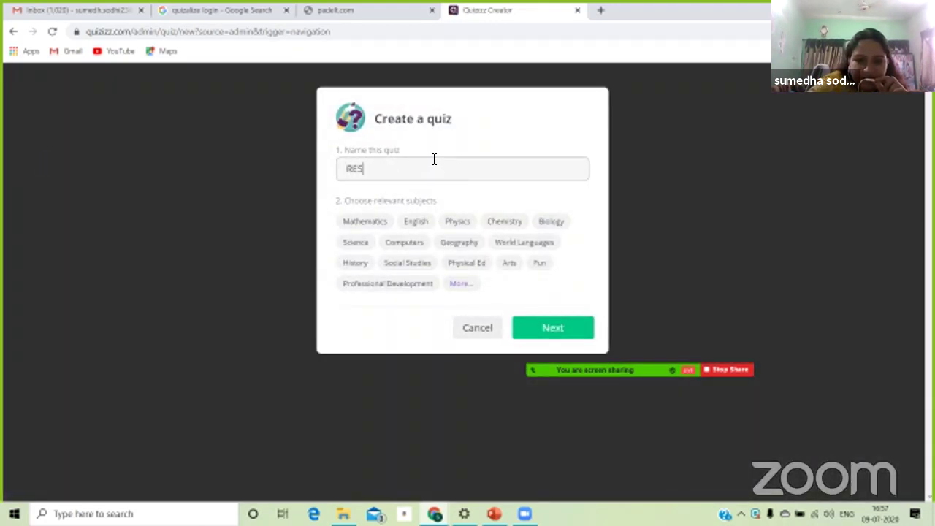
type("P")
key("BackSpace")
type("OURCERS")
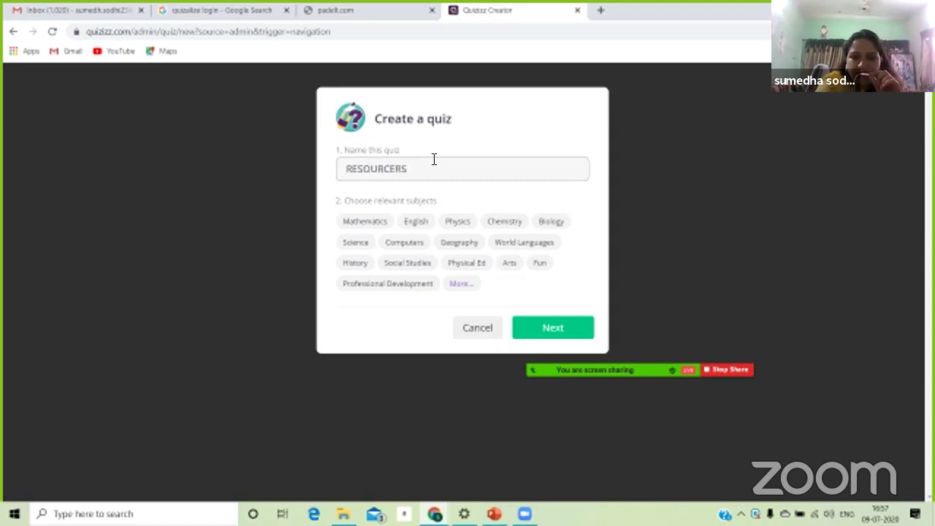
key("BackSpace")
key("BackSpace")
type("S")
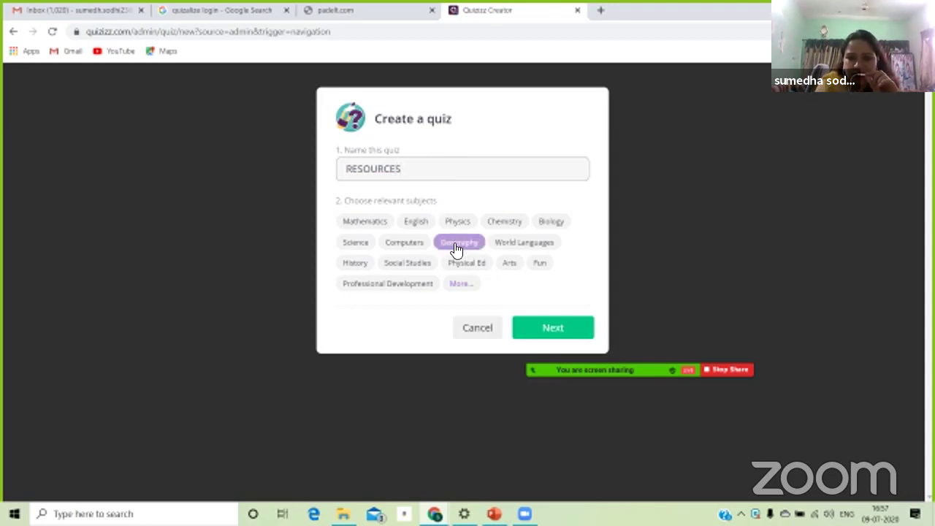
left_click(456, 247)
left_click(553, 329)
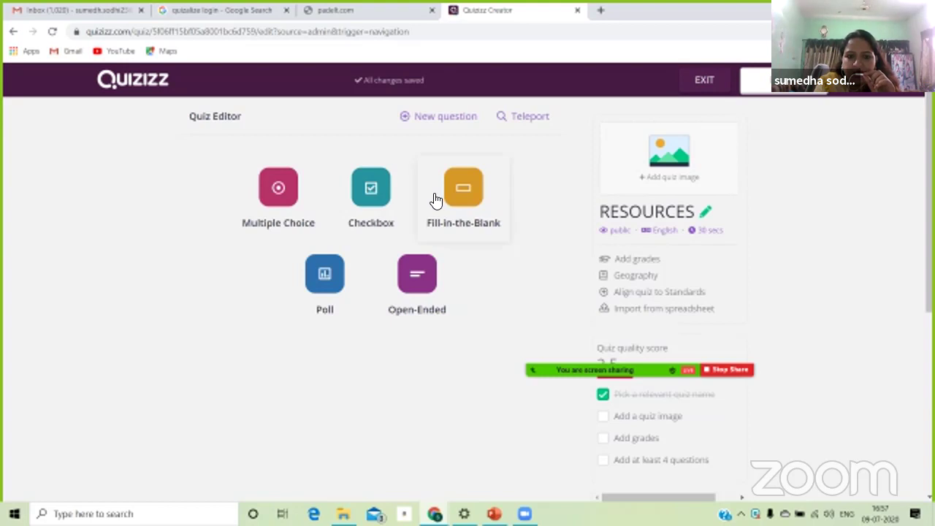
- Add a multiple-choice Question 1, then view and close the Equation Editor
left_click(284, 188)
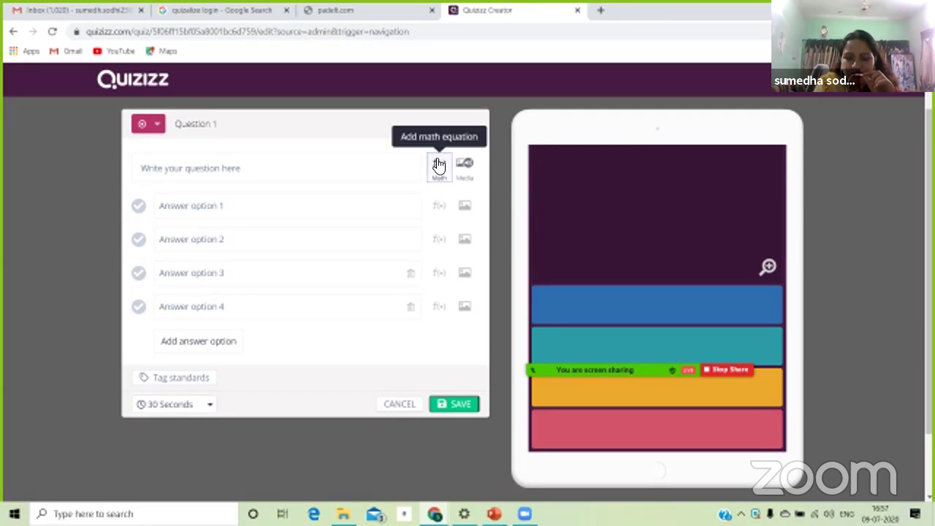
left_click(438, 165)
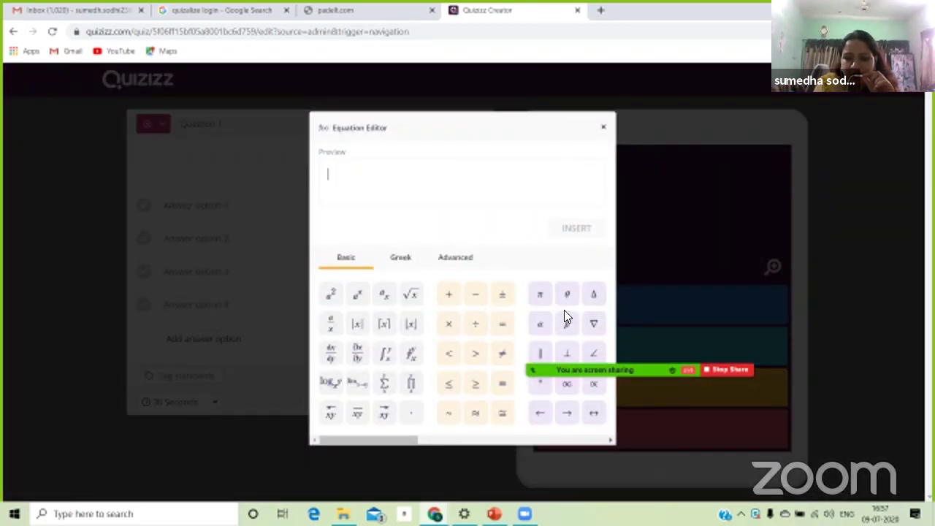
mouse_move(568, 385)
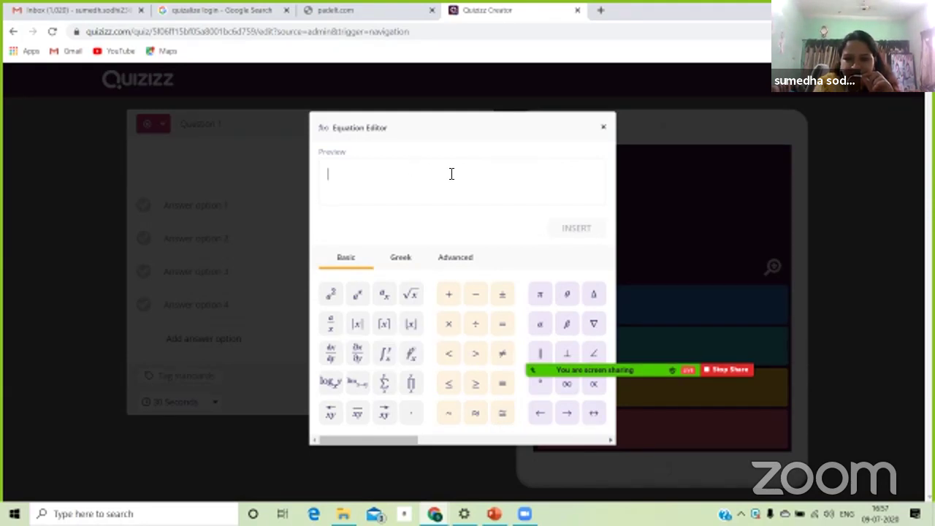
left_click(603, 129)
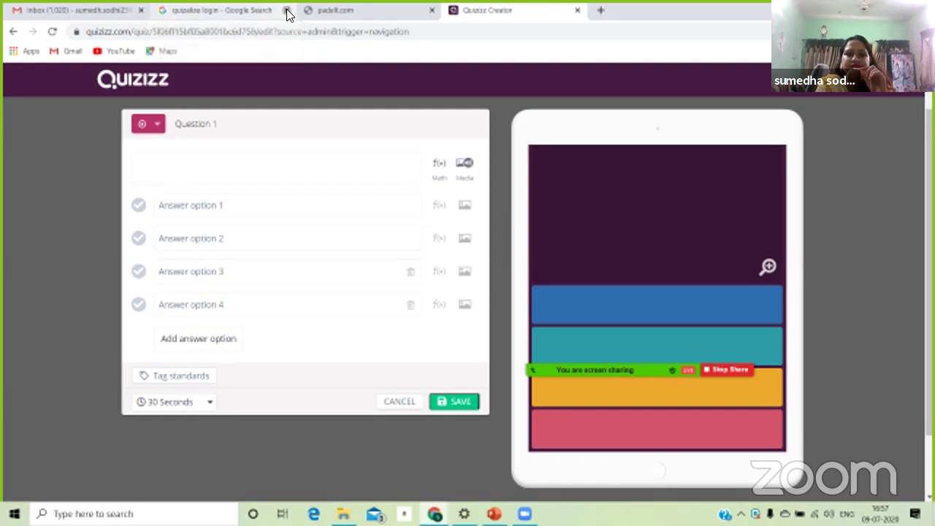
- Close the quizalize and Quizizz Creator tabs, choosing Leave, and stop the Zoom screen share
left_click(286, 9)
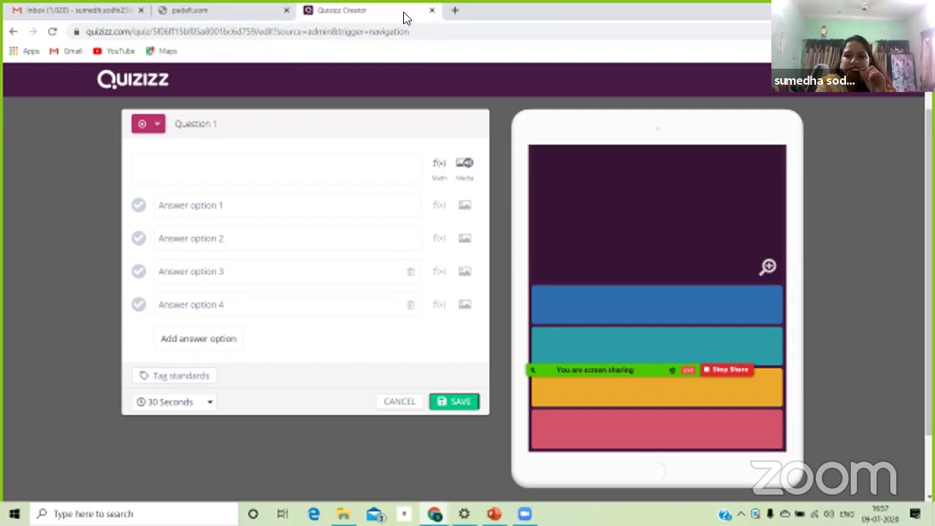
left_click(433, 11)
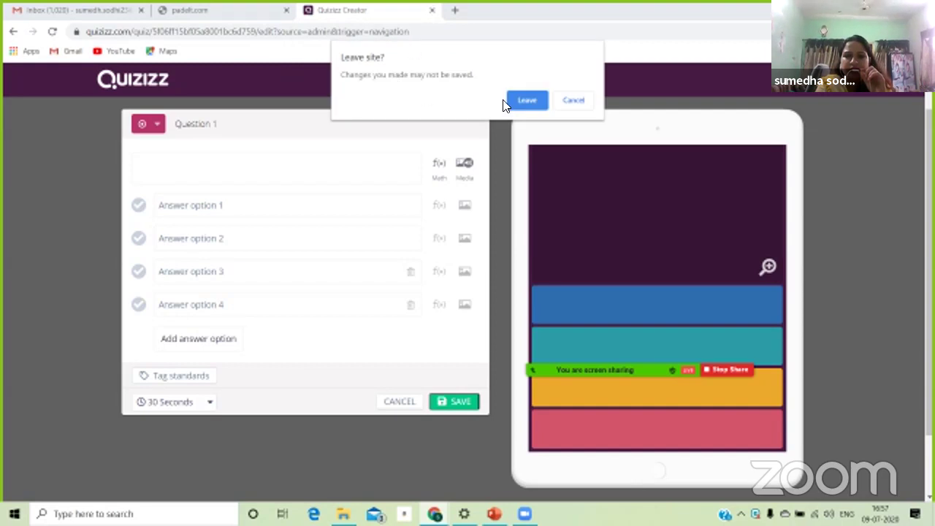
left_click(519, 101)
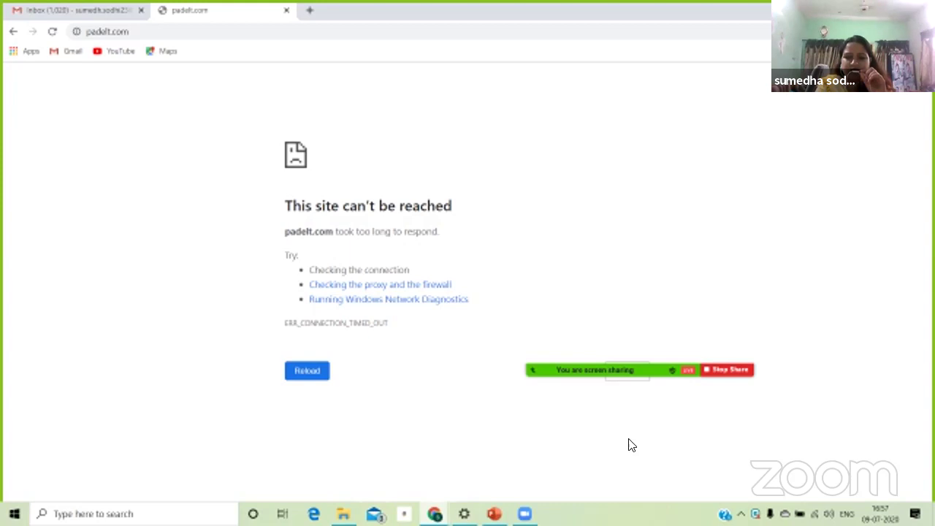
left_click(736, 370)
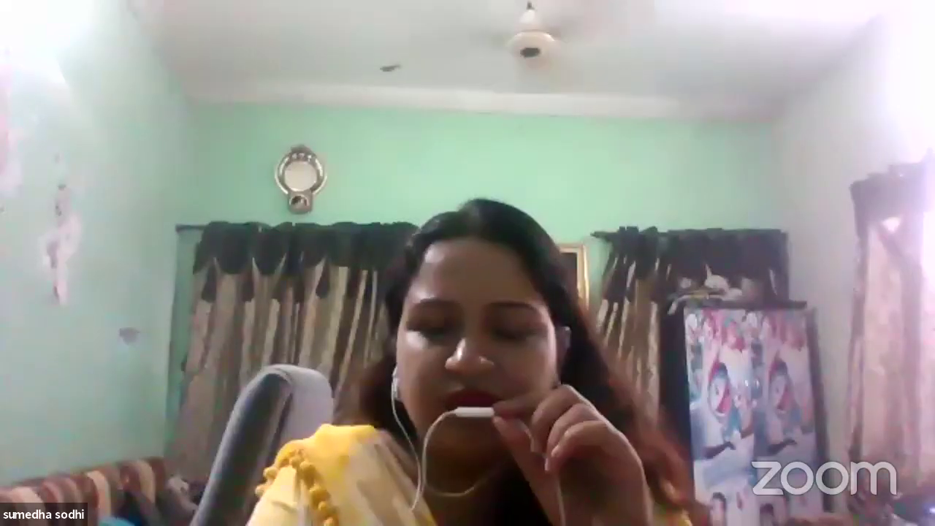